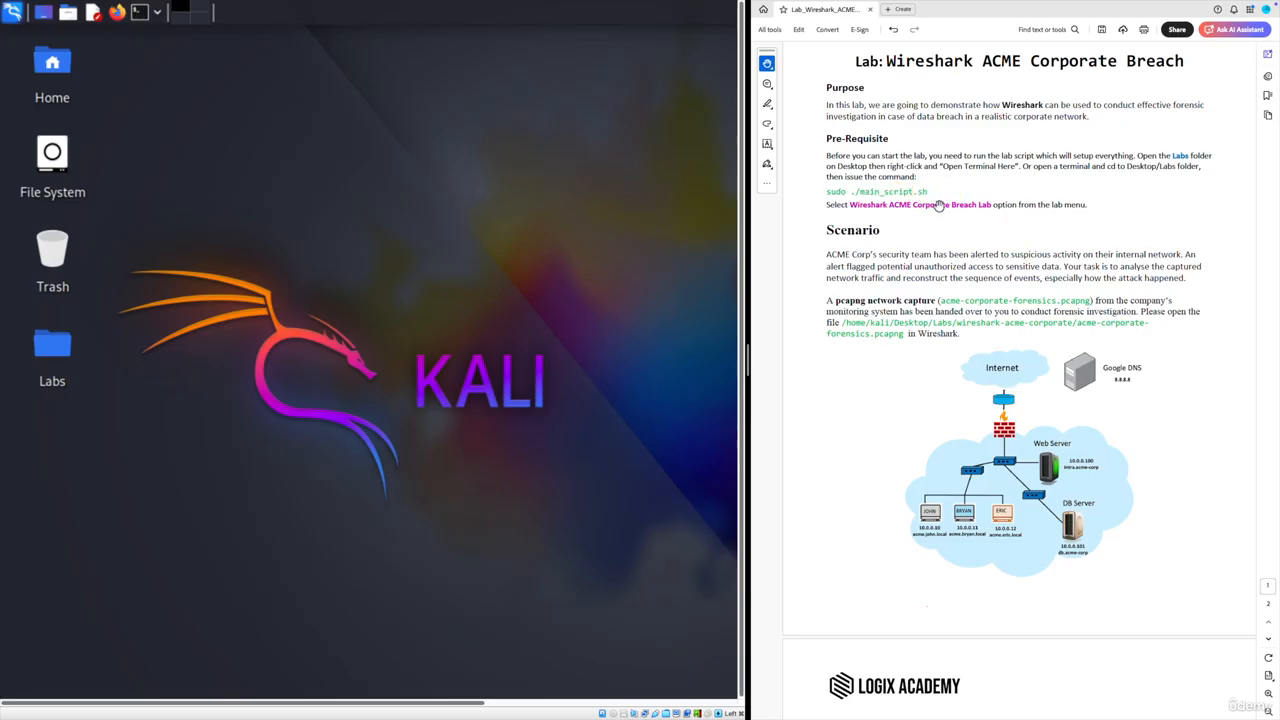
- In a terminal, move to Desktop/Labs and run sudo ./main_script.sh with the account password
{"action": "left_click", "coordinate": [140, 15]}
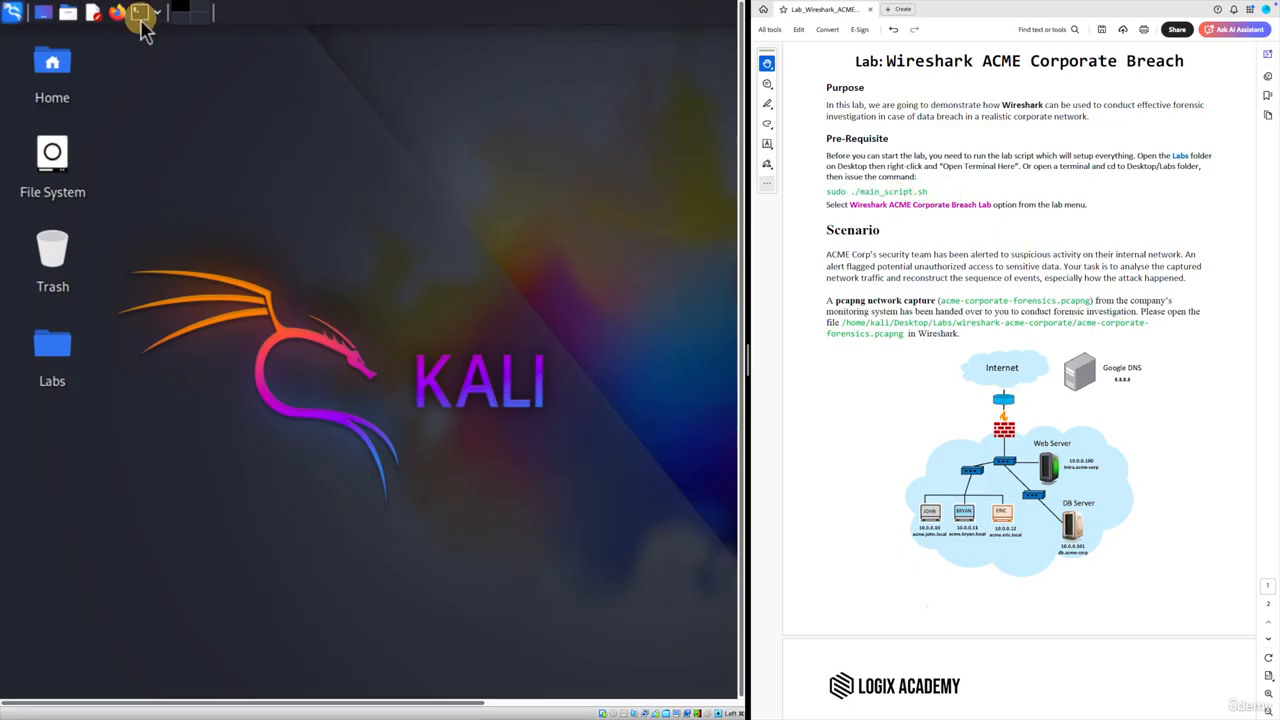
{"action": "type", "text": "cd De"}
{"action": "key", "text": "Tab"}
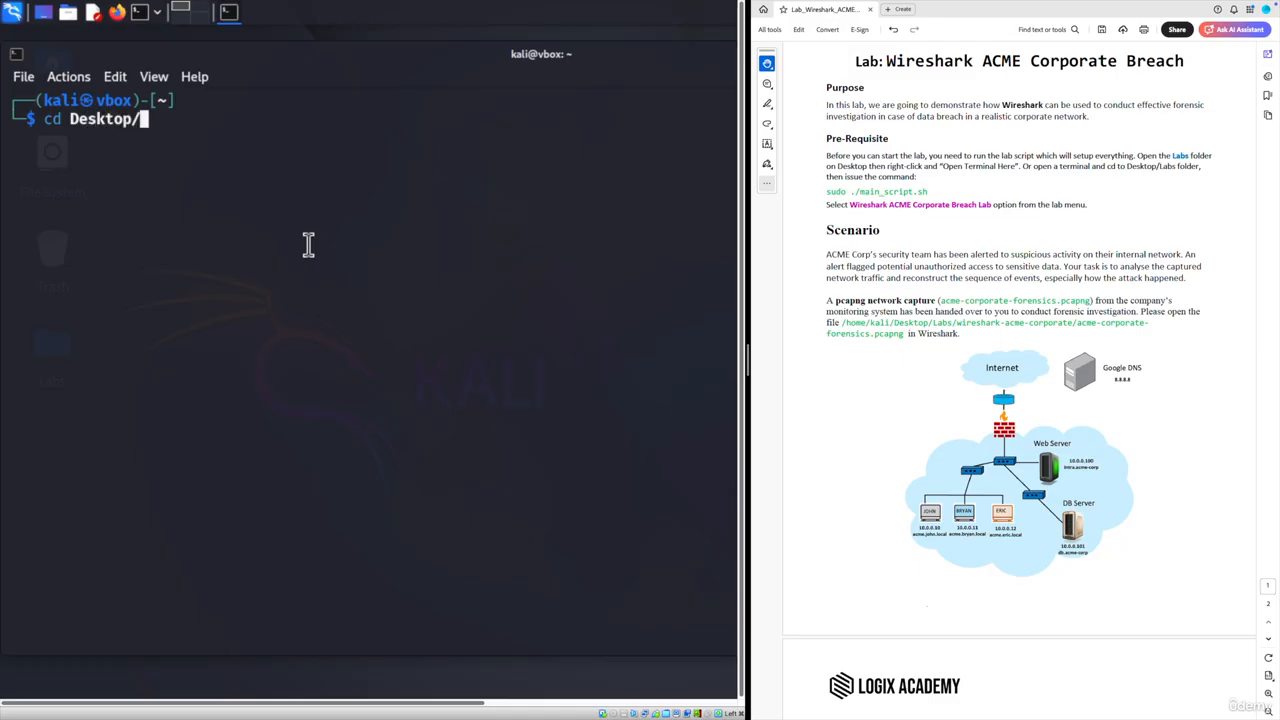
{"action": "type", "text": "Labs/"}
{"action": "key", "text": "Return"}
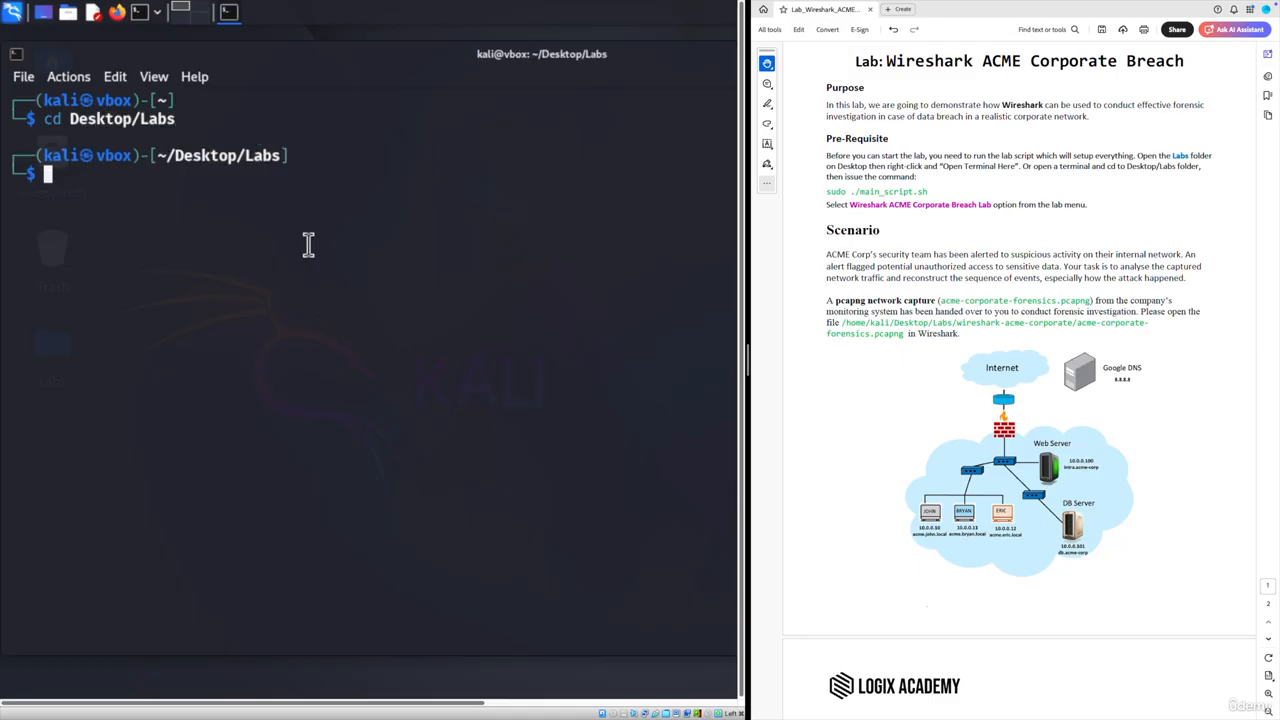
{"action": "type", "text": "sudo ./main_script.sh"}
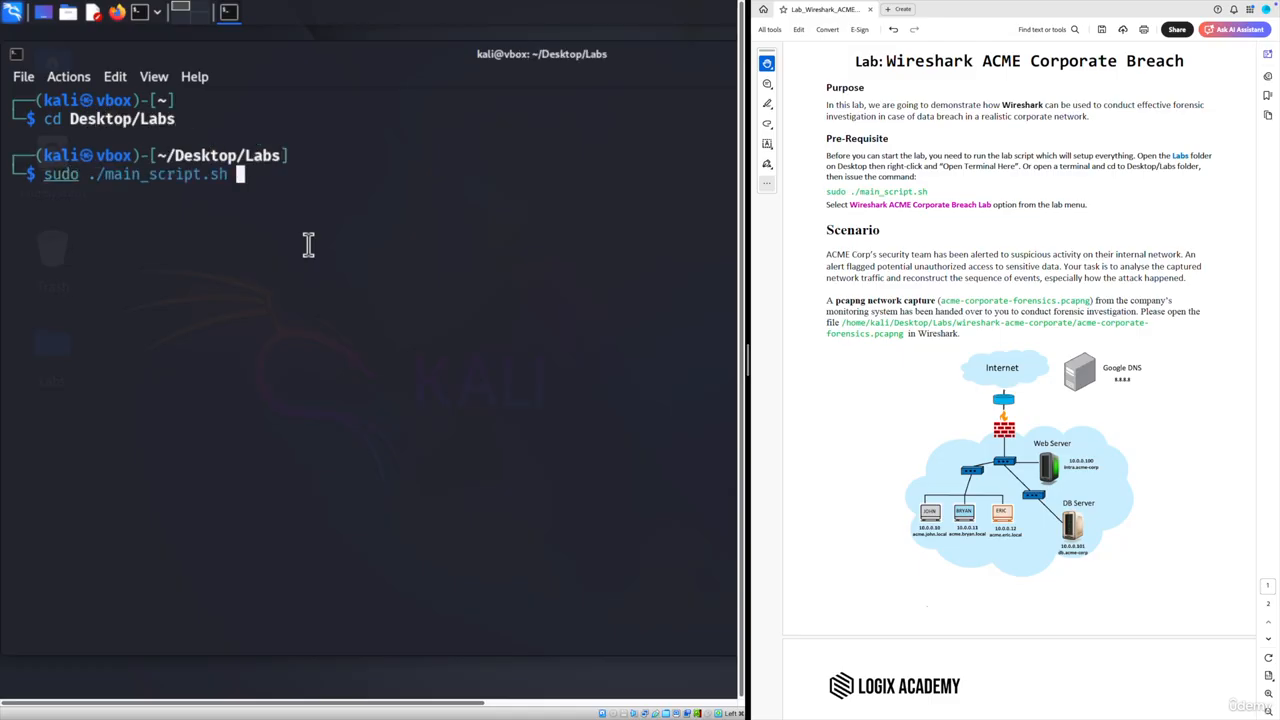
{"action": "key", "text": "Return"}
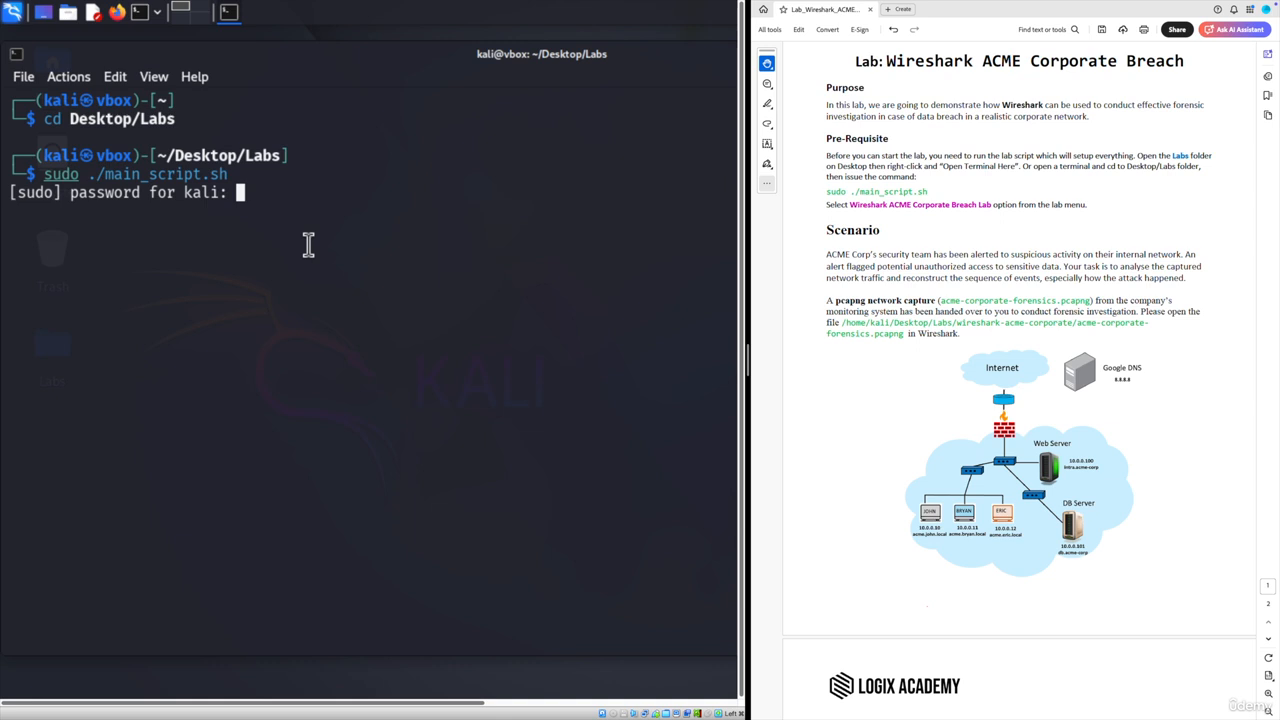
{"action": "key", "text": "Return"}
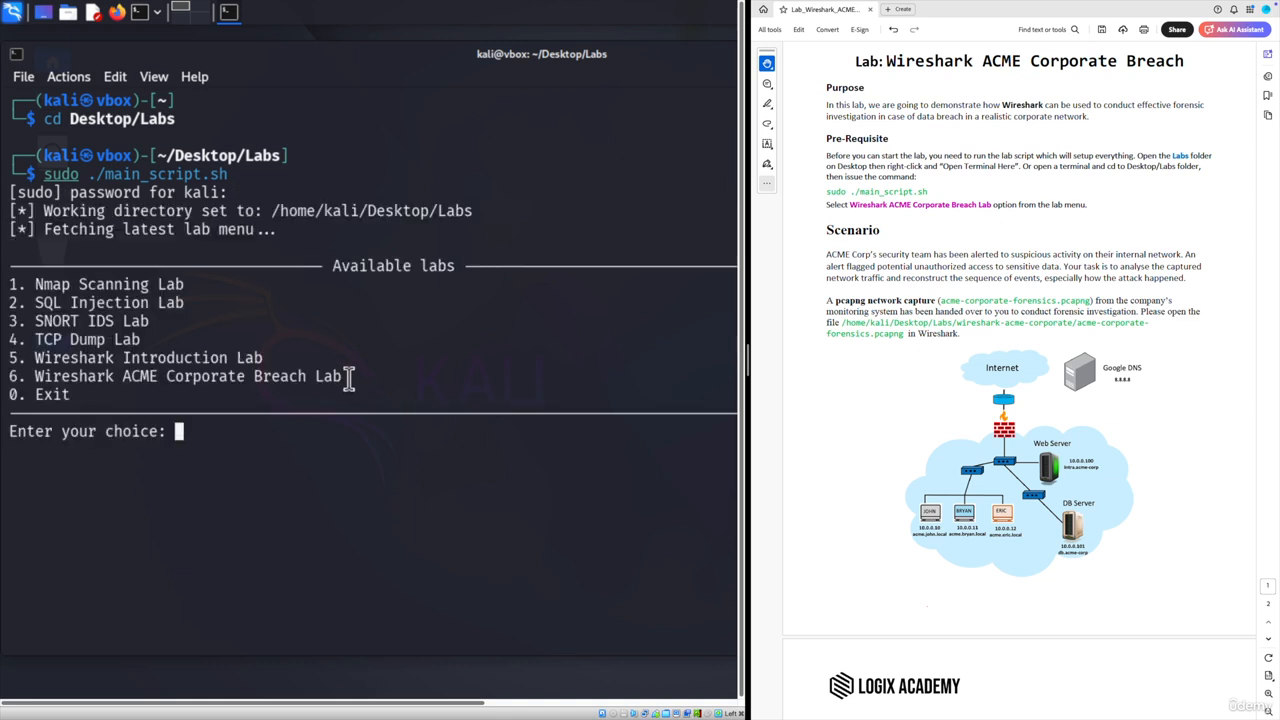
- Choose option 6 to download the Wireshark ACME Corporate Breach Lab until it reports ready
{"action": "left_click_drag", "start_coordinate": [349, 378], "coordinate": [29, 375]}
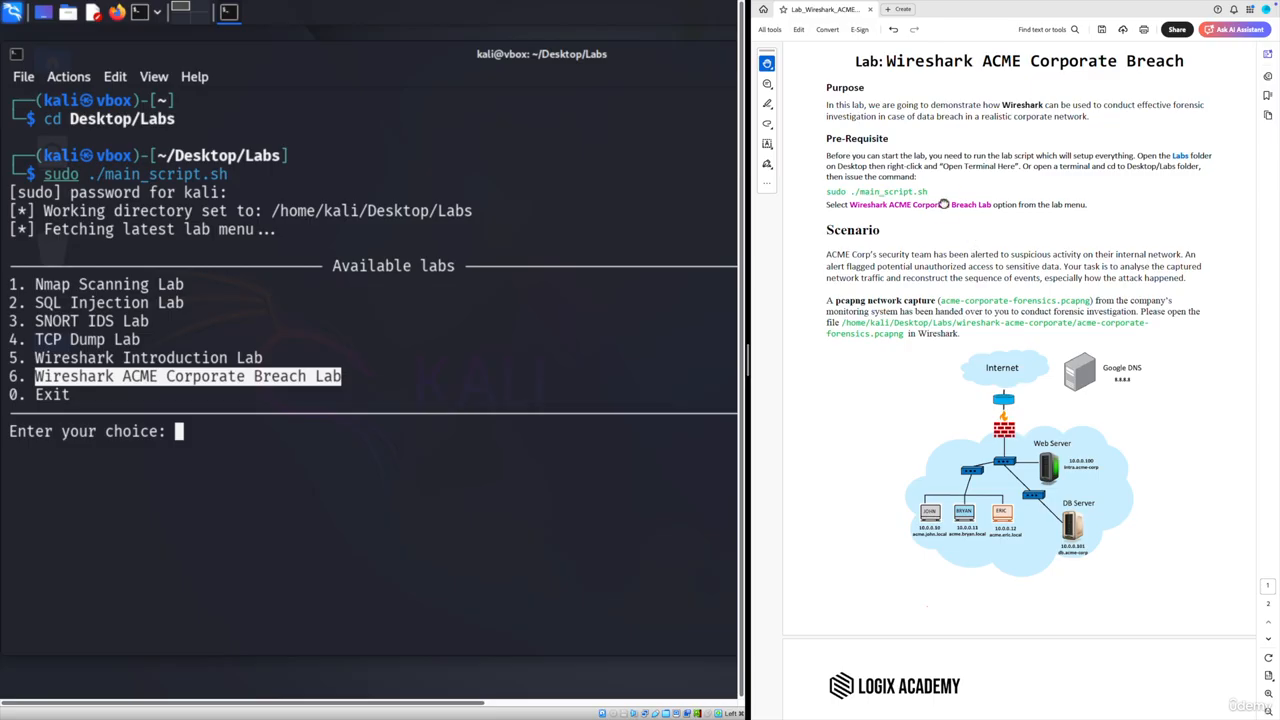
{"action": "left_click", "coordinate": [215, 438]}
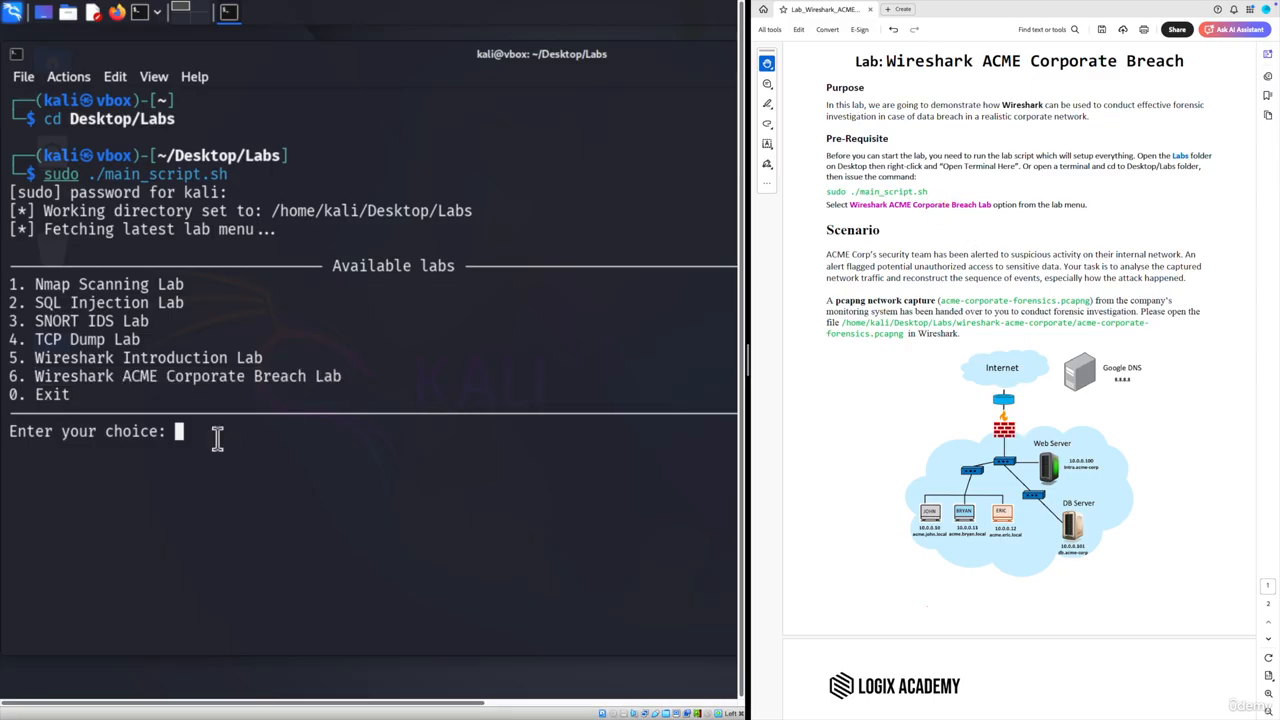
{"action": "type", "text": "6"}
{"action": "key", "text": "Return"}
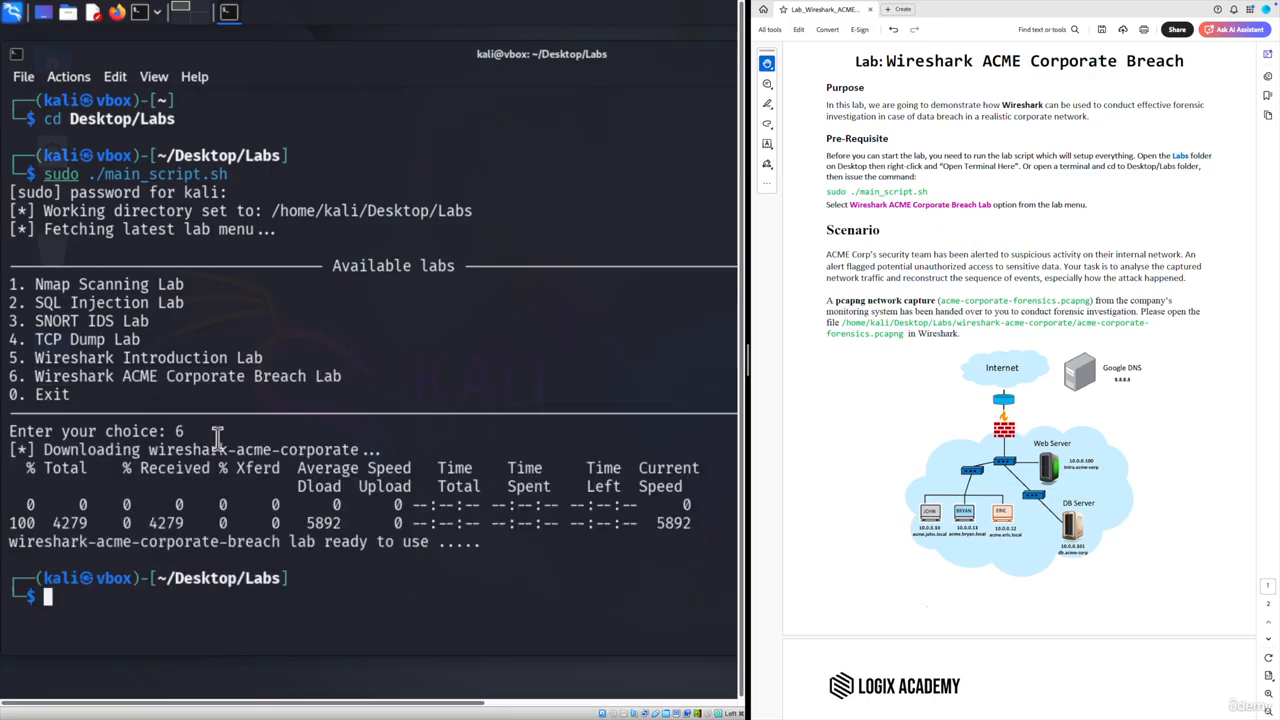
{"action": "left_click_drag", "start_coordinate": [490, 541], "coordinate": [13, 543]}
{"action": "left_click", "coordinate": [167, 605]}
{"action": "scroll", "coordinate": [919, 272], "scroll_direction": "down", "scroll_amount": 3}
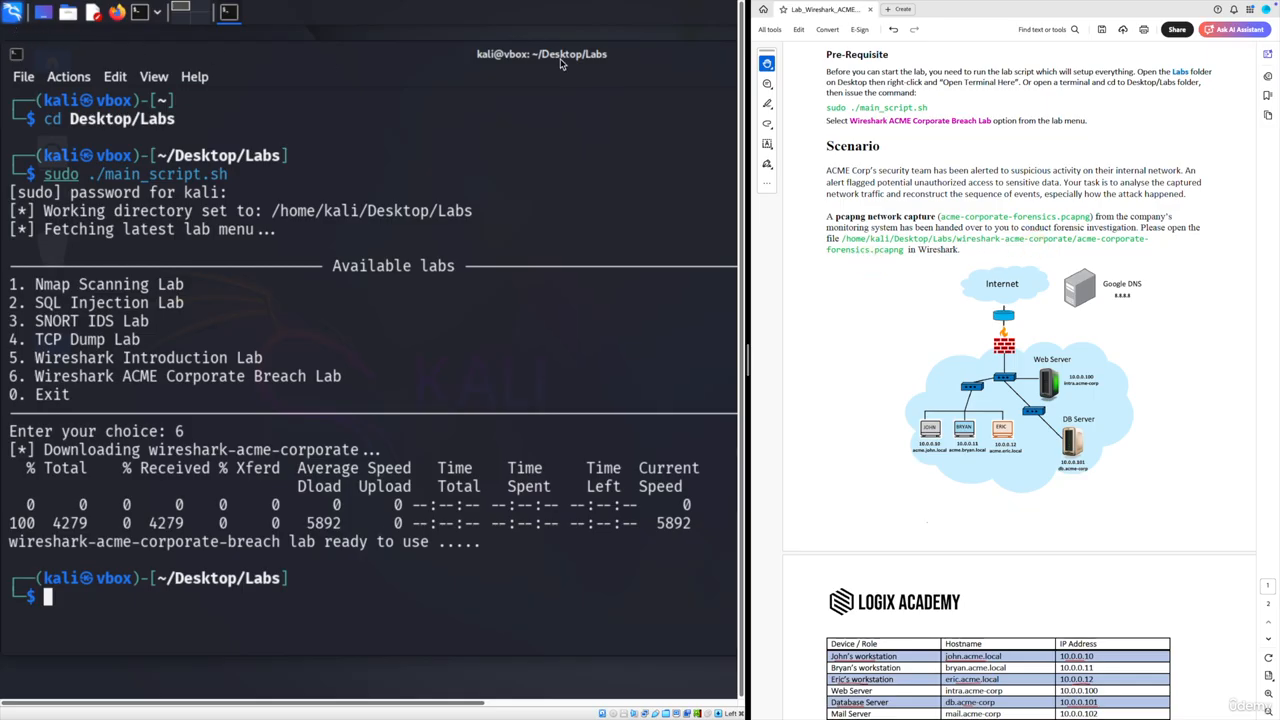
- Minimize the terminal and start Wireshark from the 09 - Sniffing & Spoofing applications menu
{"action": "left_click", "coordinate": [387, 57]}
{"action": "left_click", "coordinate": [42, 15]}
{"action": "left_click", "coordinate": [13, 15]}
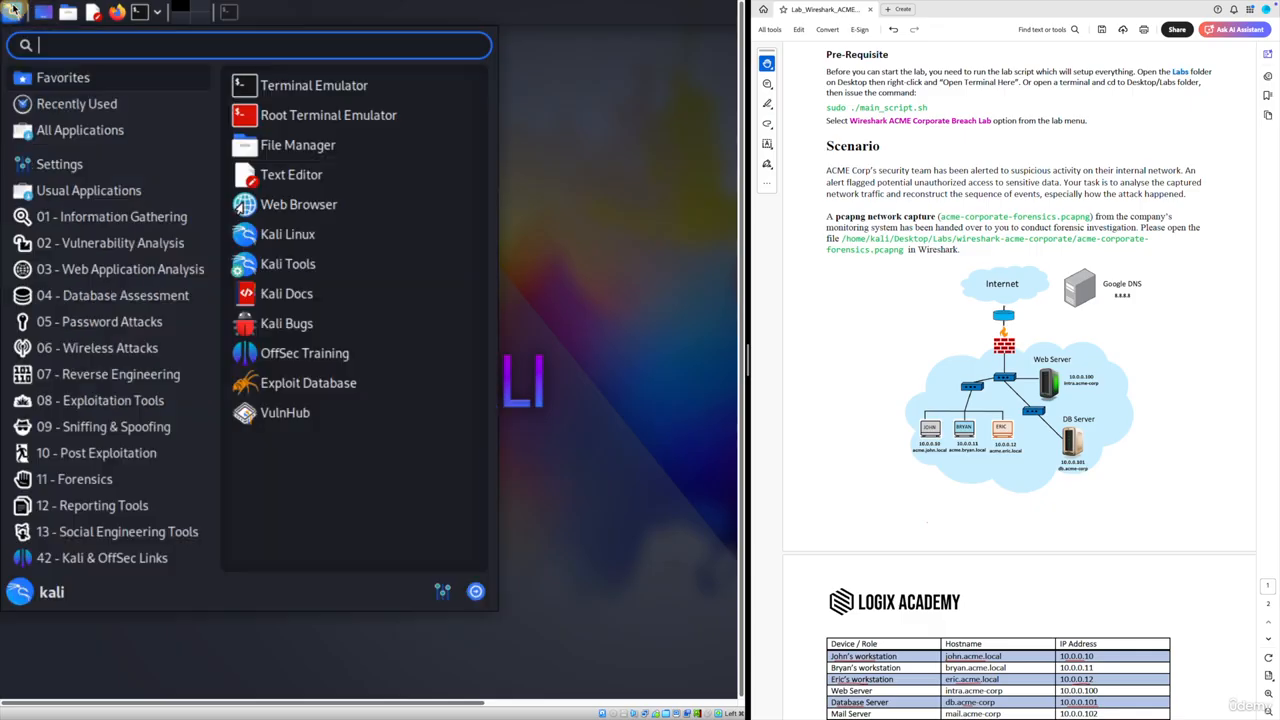
{"action": "mouse_move", "coordinate": [137, 428]}
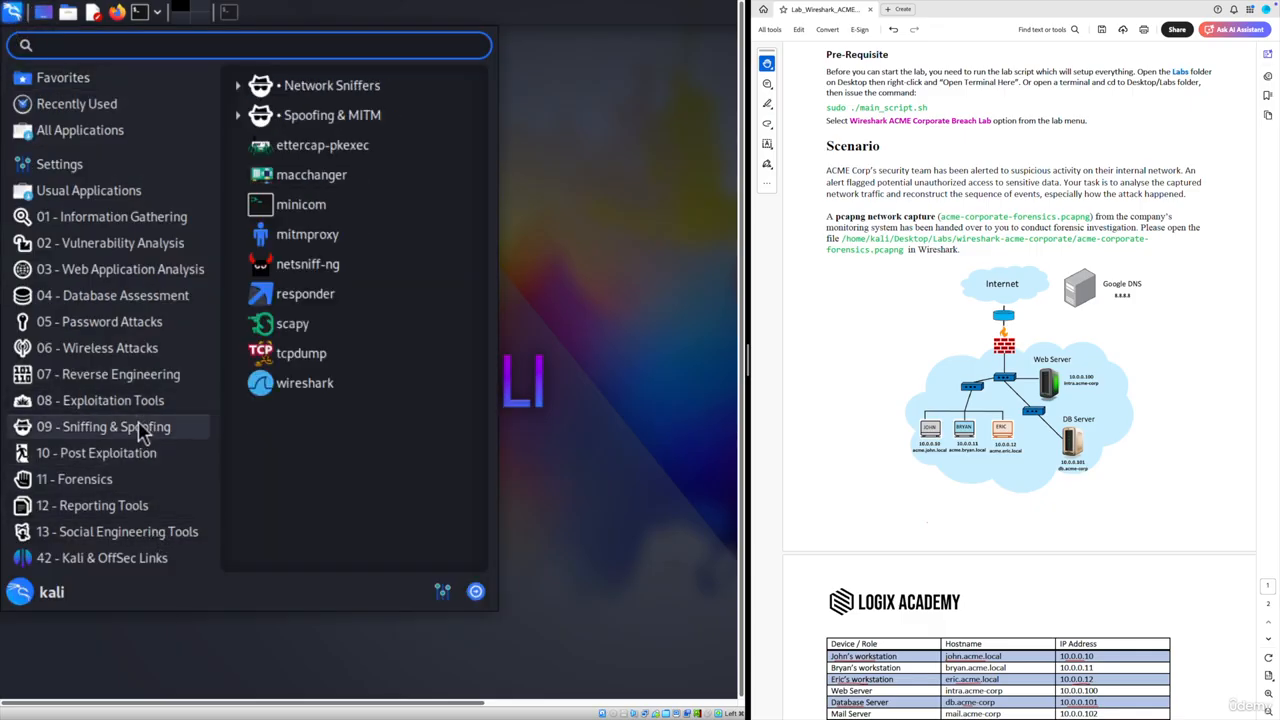
{"action": "left_click", "coordinate": [290, 390]}
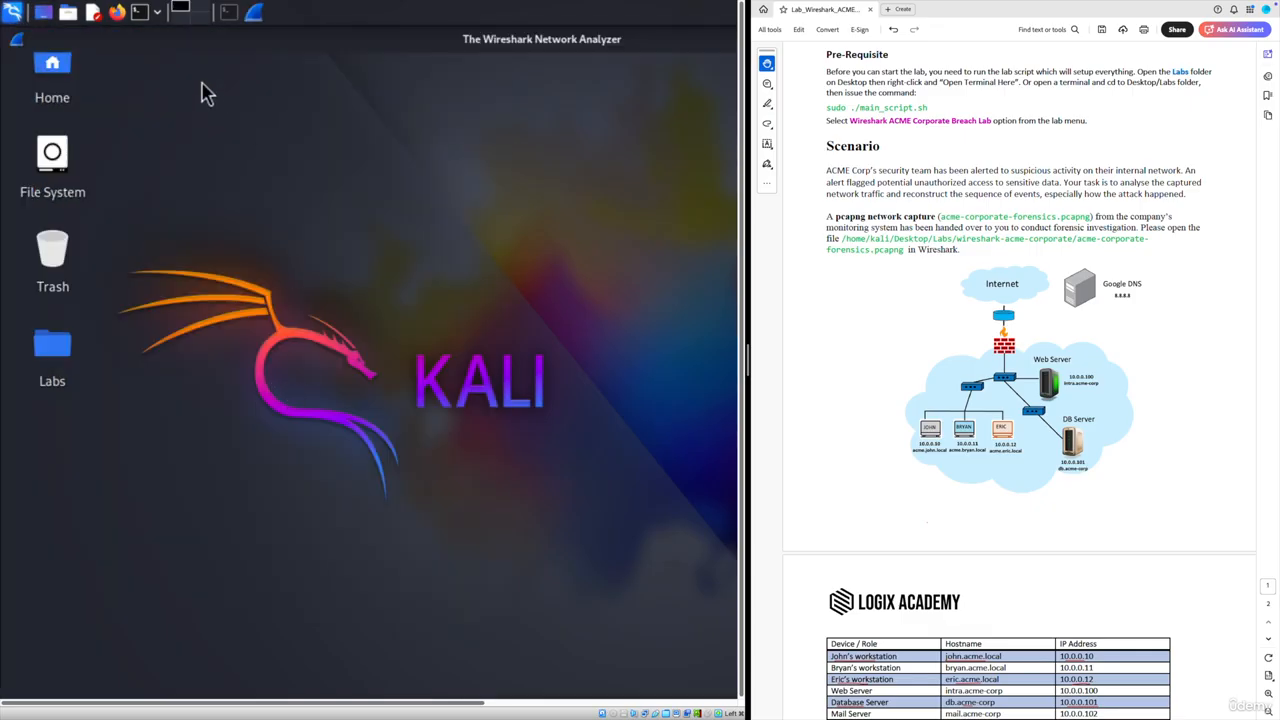
{"action": "left_click", "coordinate": [23, 62]}
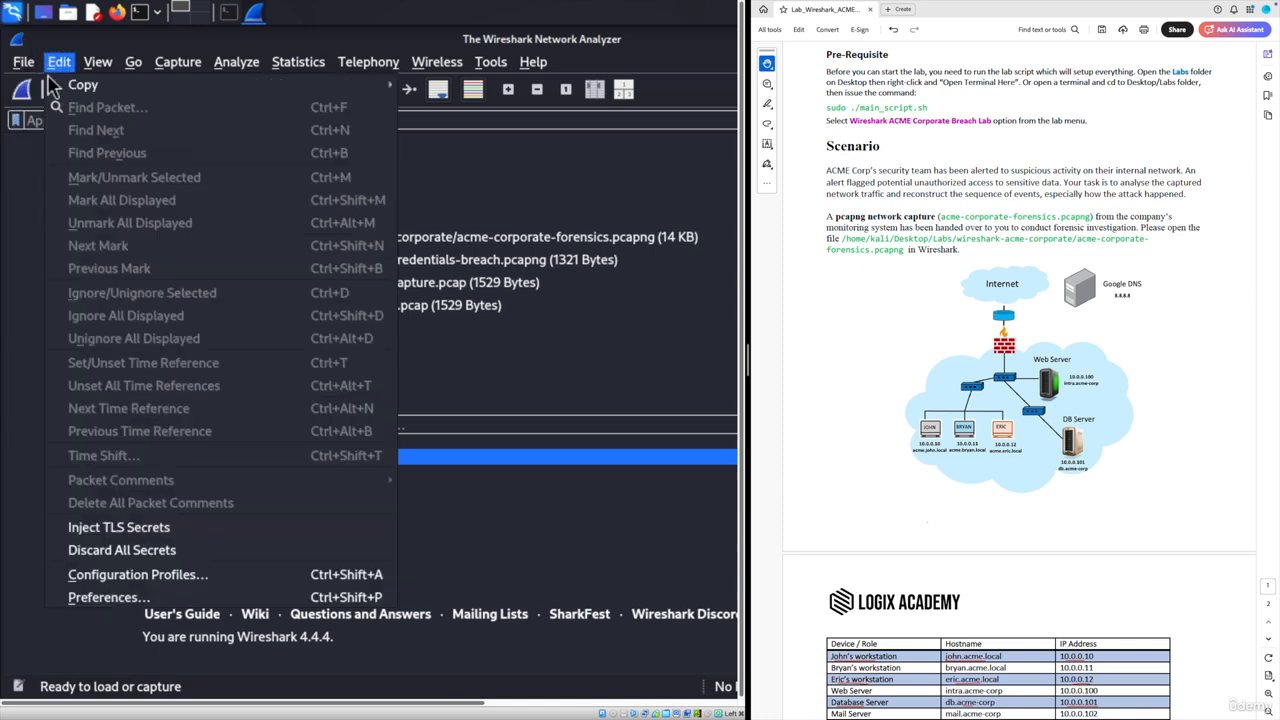
- Open acme-corporate-forensics.pcapng from /home/kali/Desktop/Labs/wireshark-acme-corporate
{"action": "left_click", "coordinate": [32, 84]}
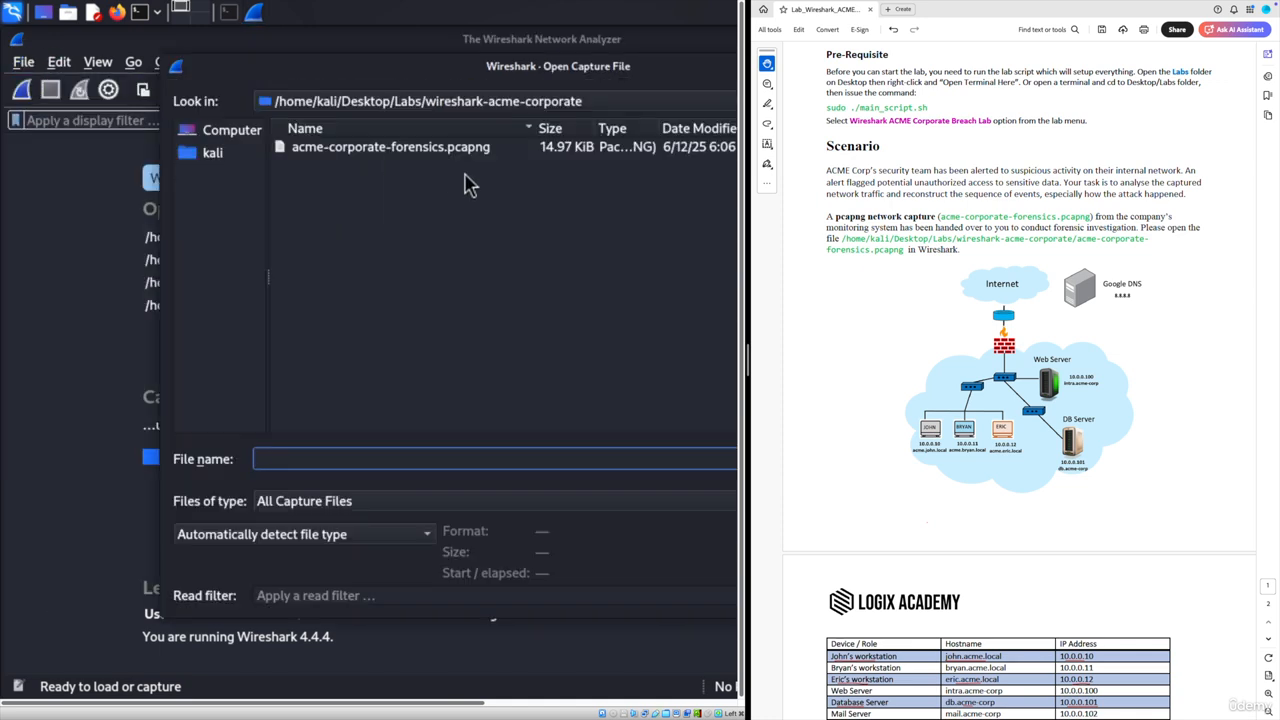
{"action": "left_click", "coordinate": [372, 106]}
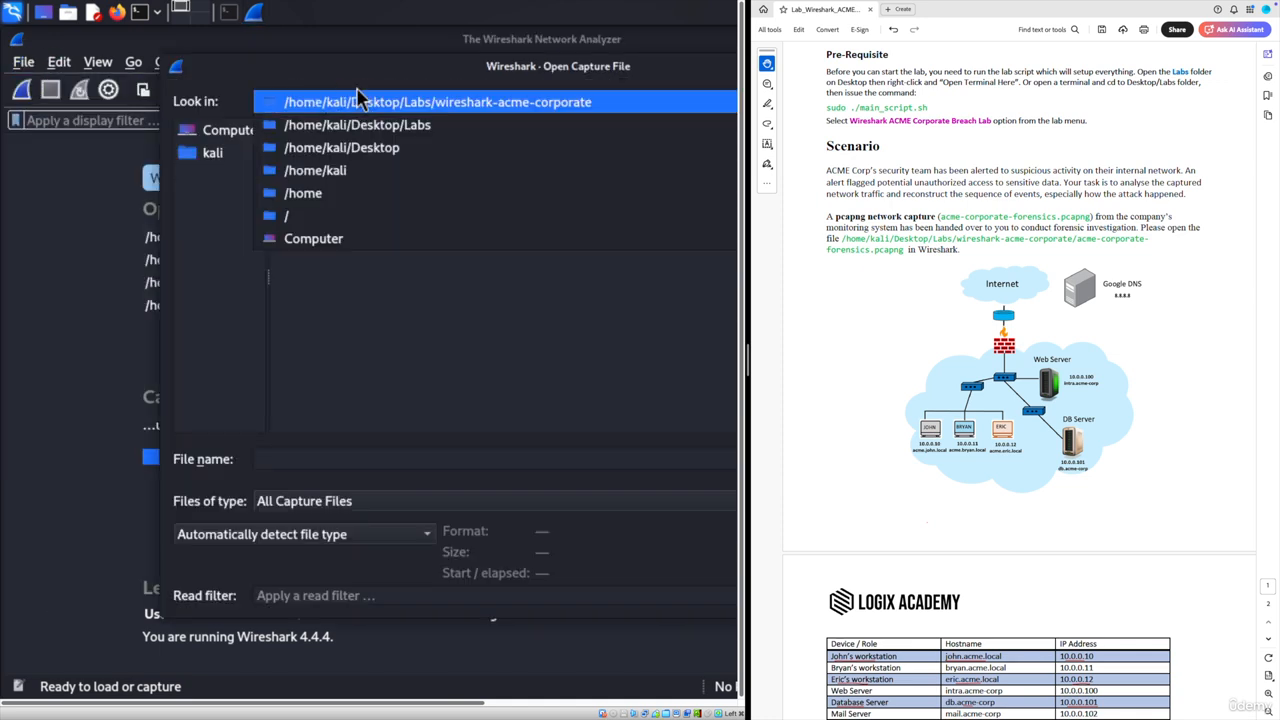
{"action": "left_click", "coordinate": [317, 170]}
{"action": "double_click", "coordinate": [316, 147]}
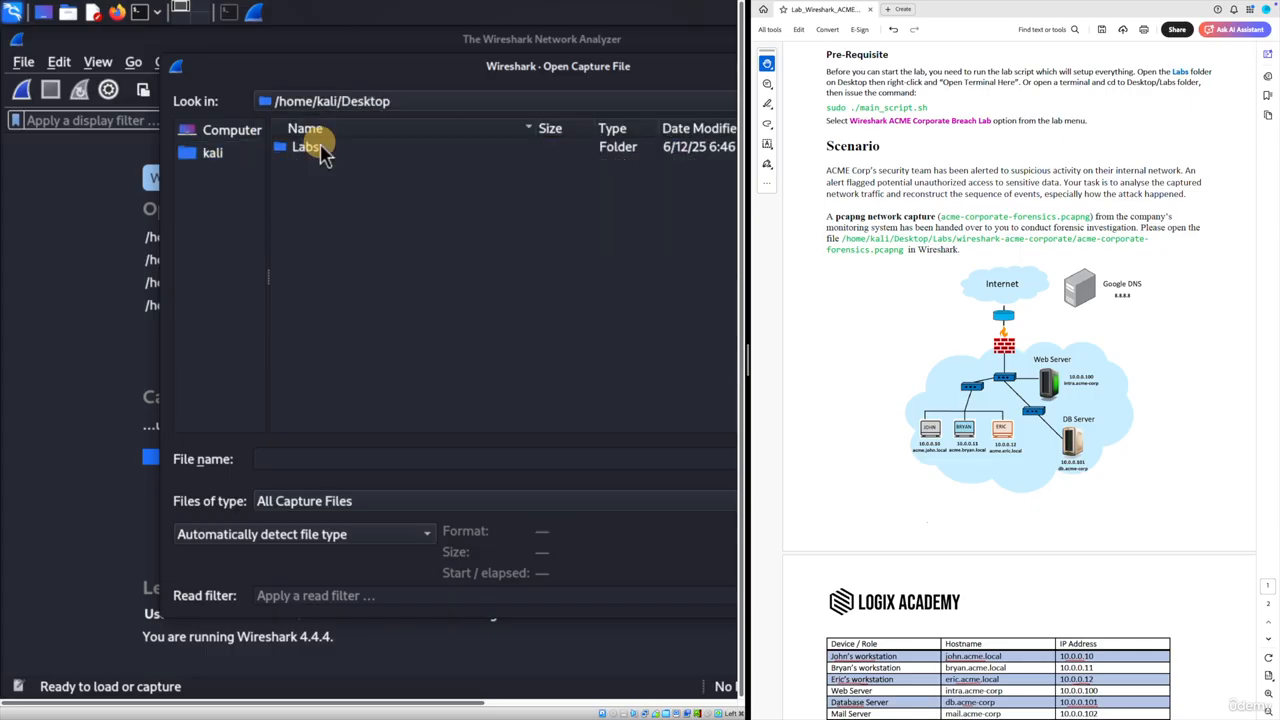
{"action": "double_click", "coordinate": [316, 147]}
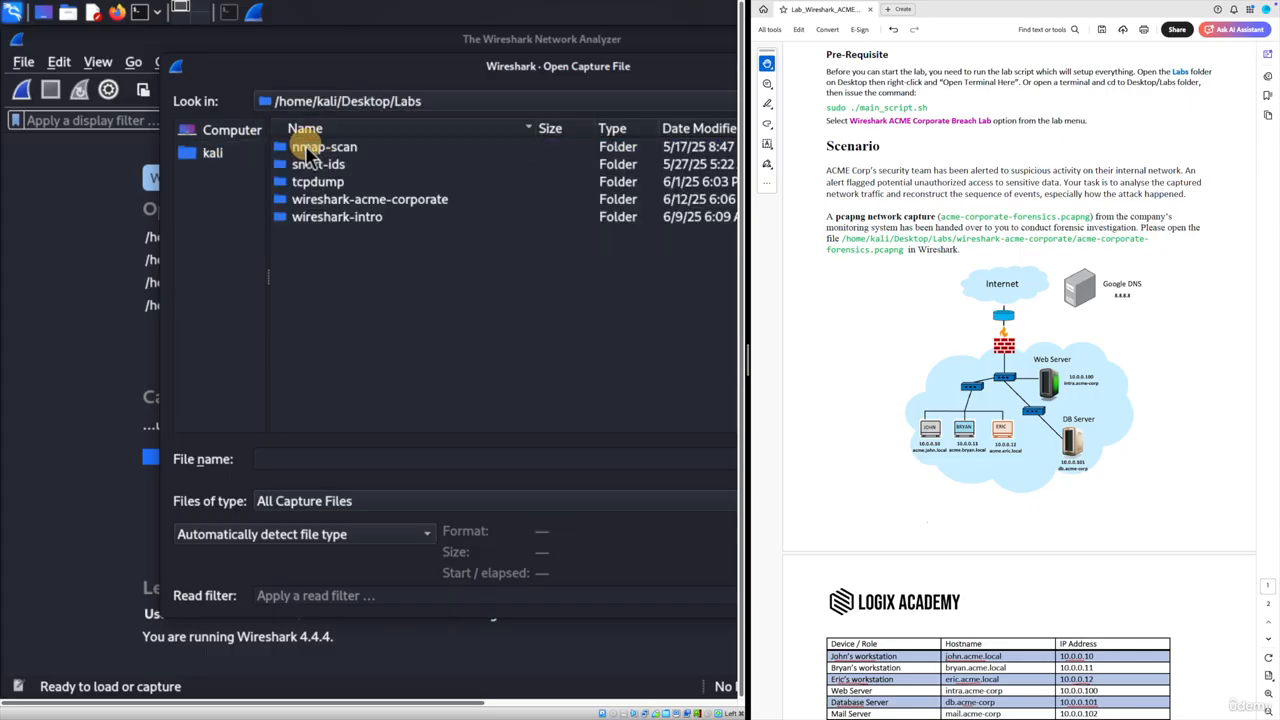
{"action": "double_click", "coordinate": [366, 200]}
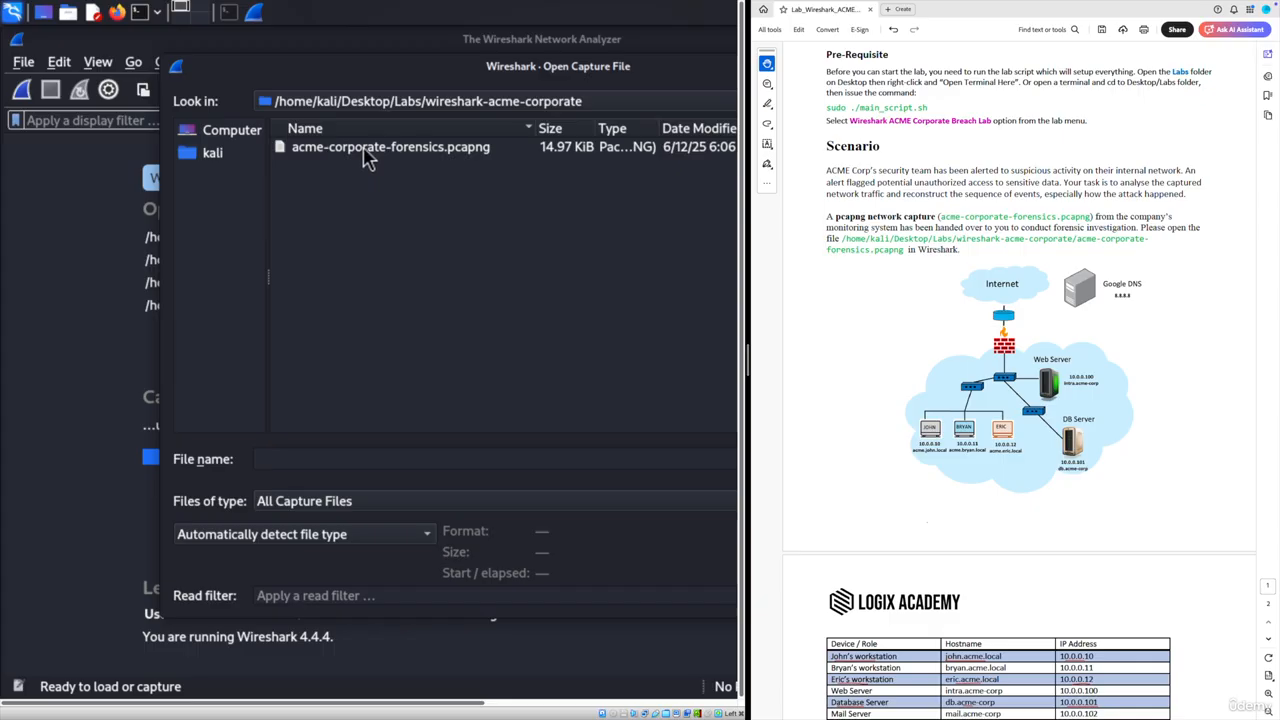
{"action": "double_click", "coordinate": [367, 150]}
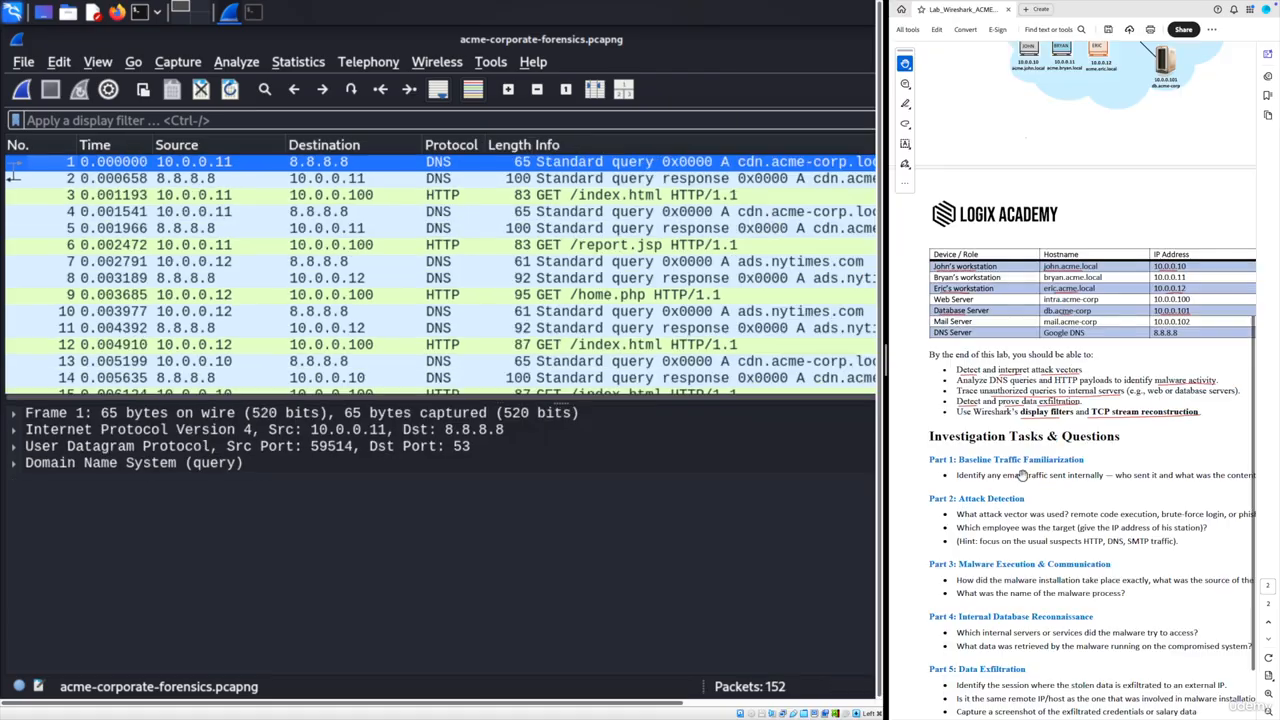
{"action": "scroll", "coordinate": [1010, 451], "scroll_direction": "down", "scroll_amount": 1}
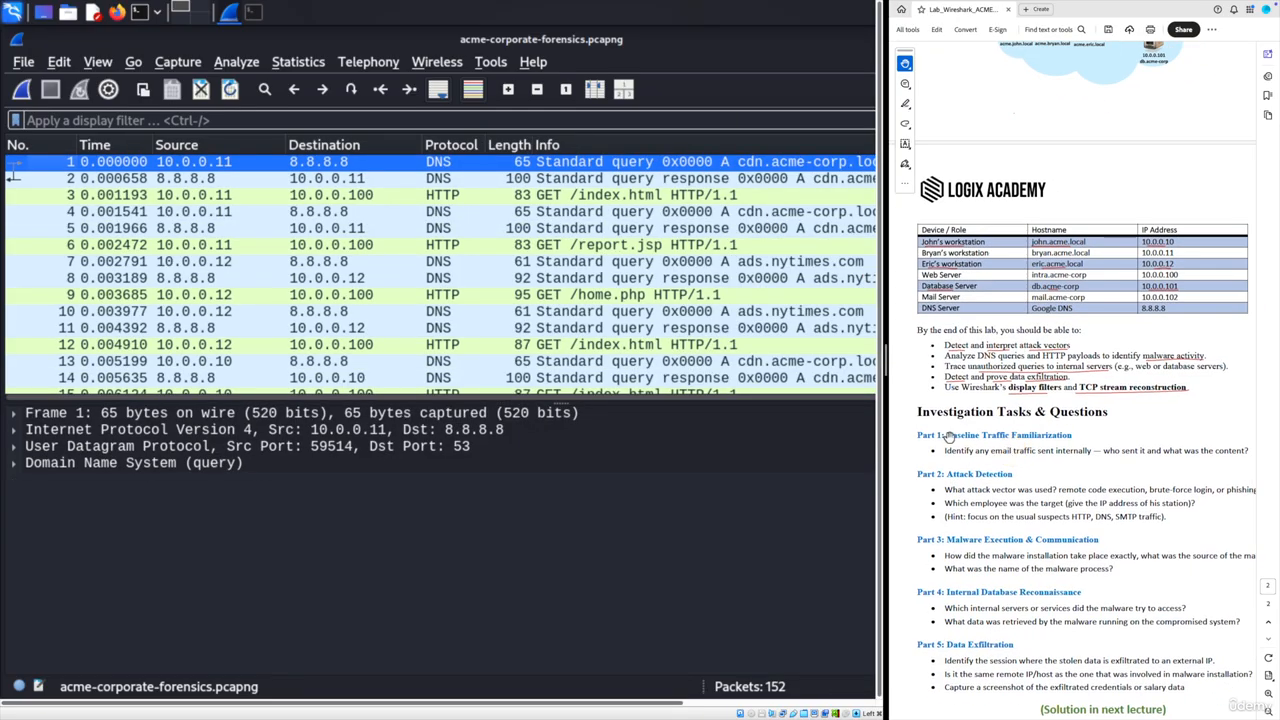
{"action": "scroll", "coordinate": [1011, 447], "scroll_direction": "down", "scroll_amount": 1}
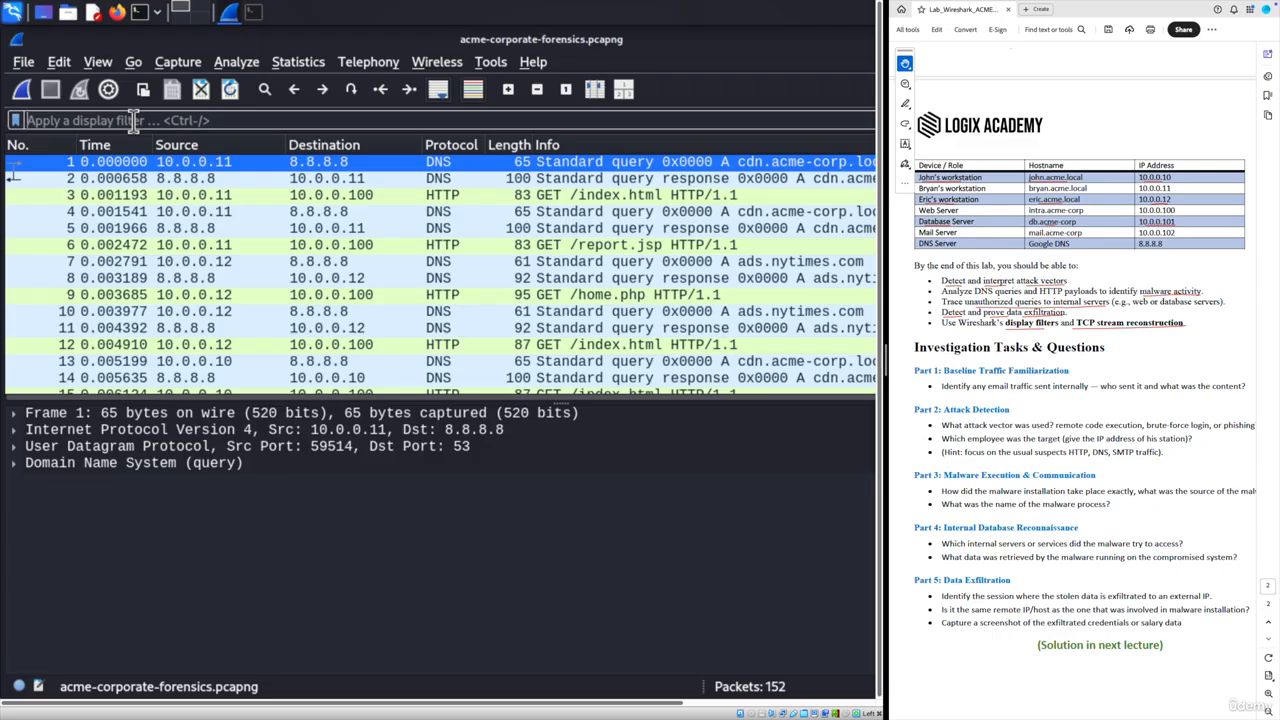
- Apply an smtp display filter, then clear it to look over all 152 packets
{"action": "left_click", "coordinate": [133, 120]}
{"action": "type", "text": "smtp"}
{"action": "key", "text": "Return"}
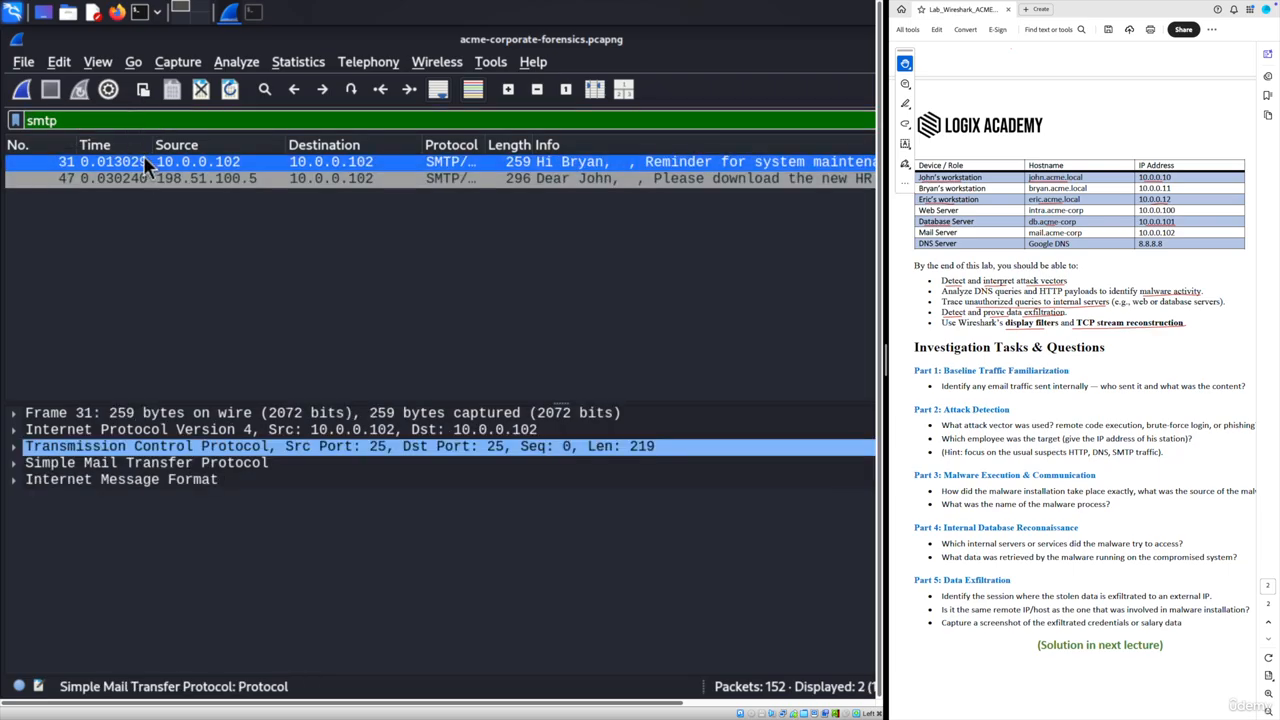
{"action": "left_click_drag", "start_coordinate": [72, 120], "coordinate": [18, 120]}
{"action": "key", "text": "BackSpace"}
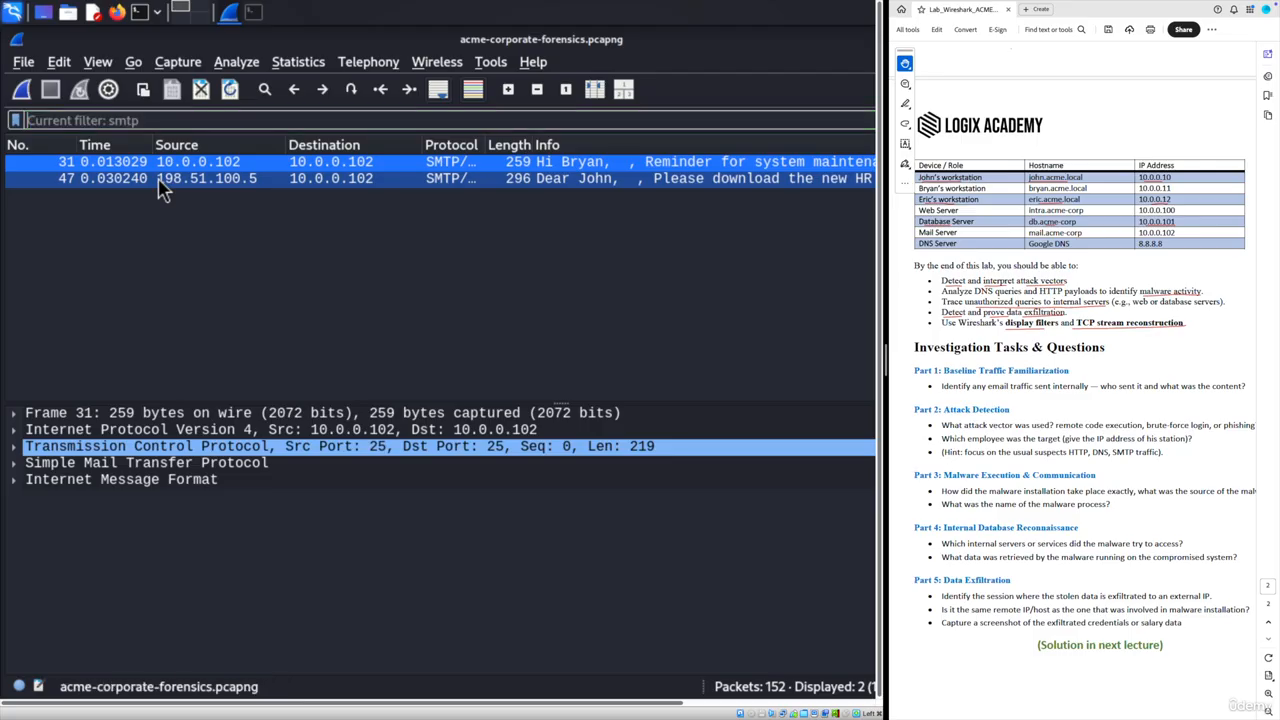
{"action": "key", "text": "Return"}
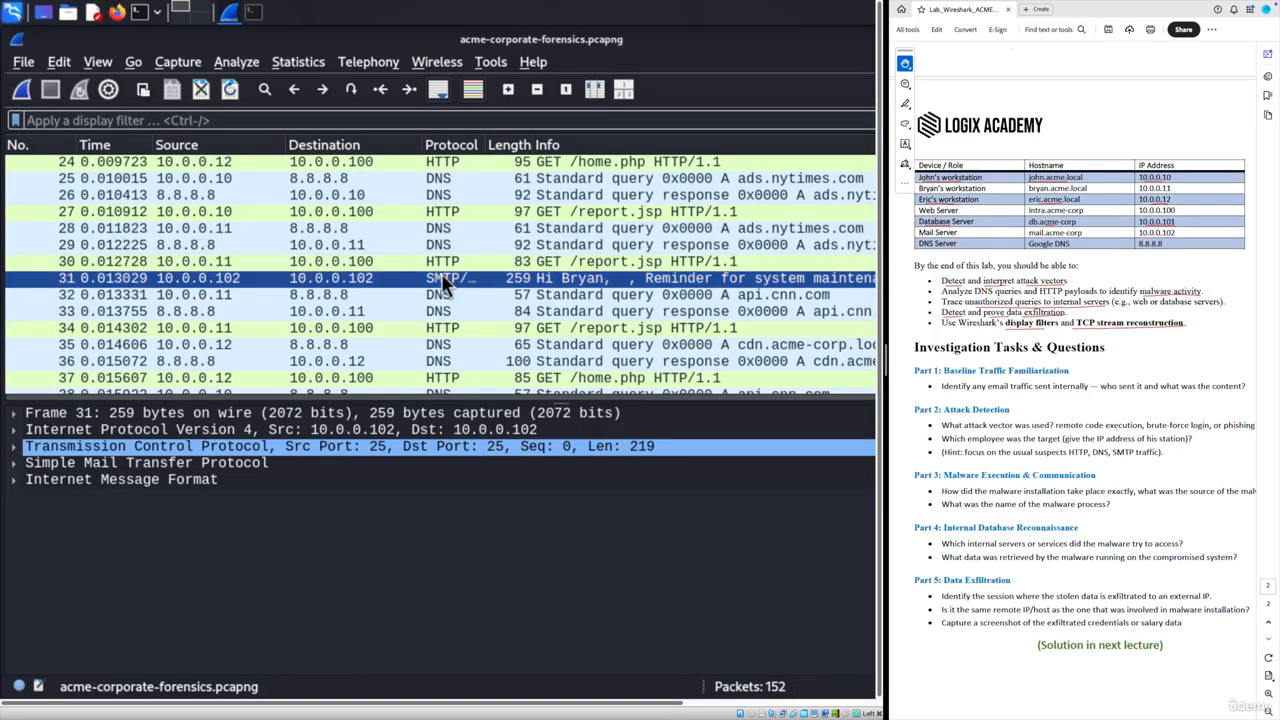
{"action": "scroll", "coordinate": [441, 273], "scroll_direction": "down", "scroll_amount": 4}
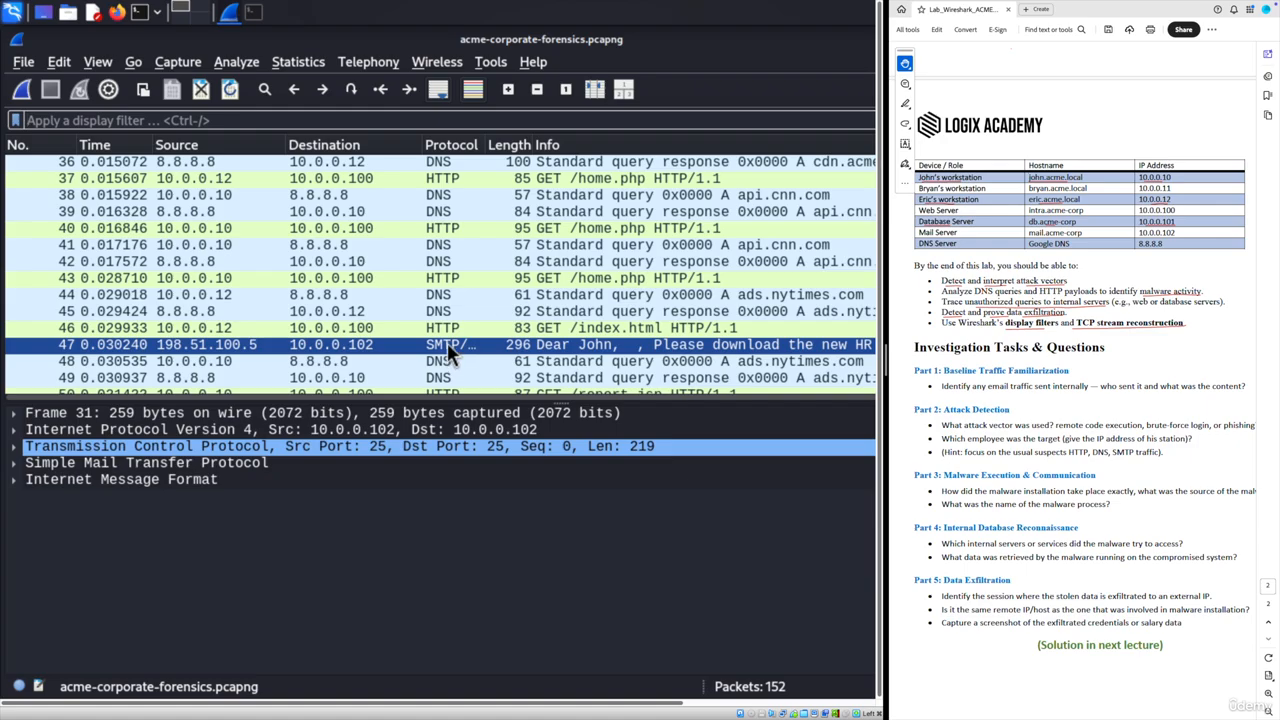
{"action": "scroll", "coordinate": [447, 342], "scroll_direction": "up", "scroll_amount": 12}
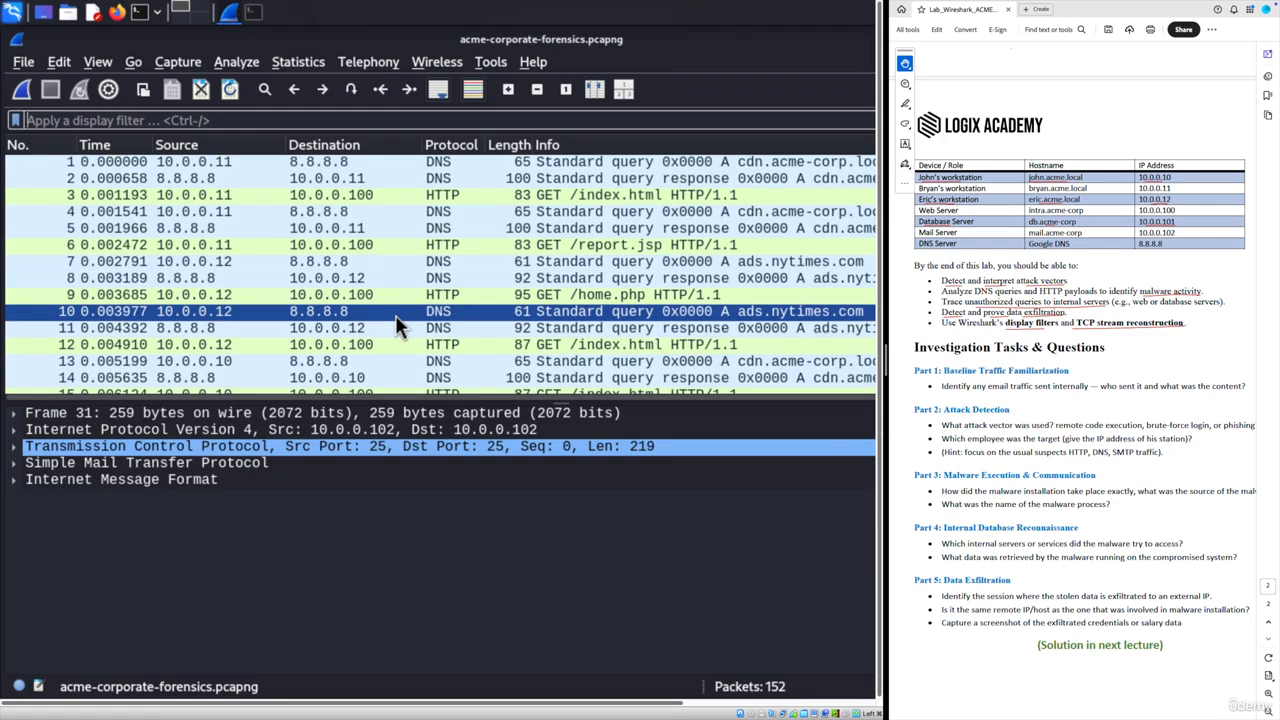
- Reapply the smtp filter and select SMTP packets 31 and 47
{"action": "left_click", "coordinate": [85, 119]}
{"action": "type", "text": "smtp"}
{"action": "key", "text": "Return"}
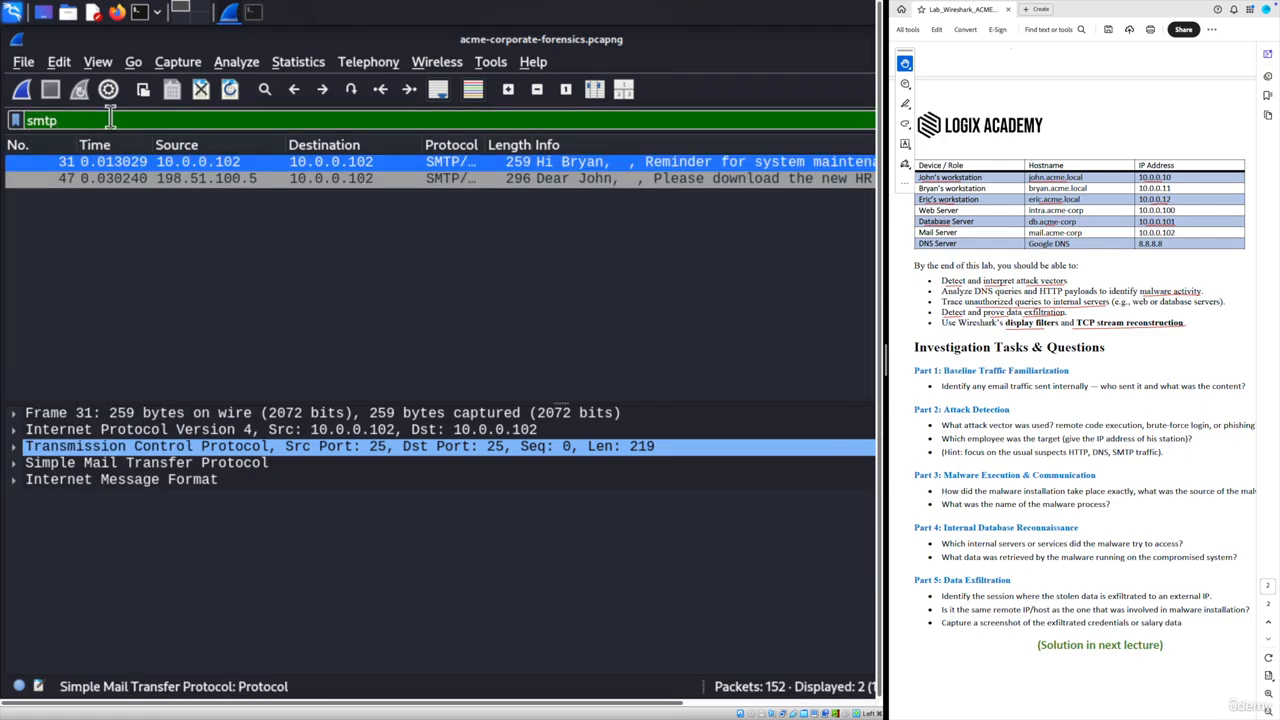
{"action": "left_click", "coordinate": [93, 162]}
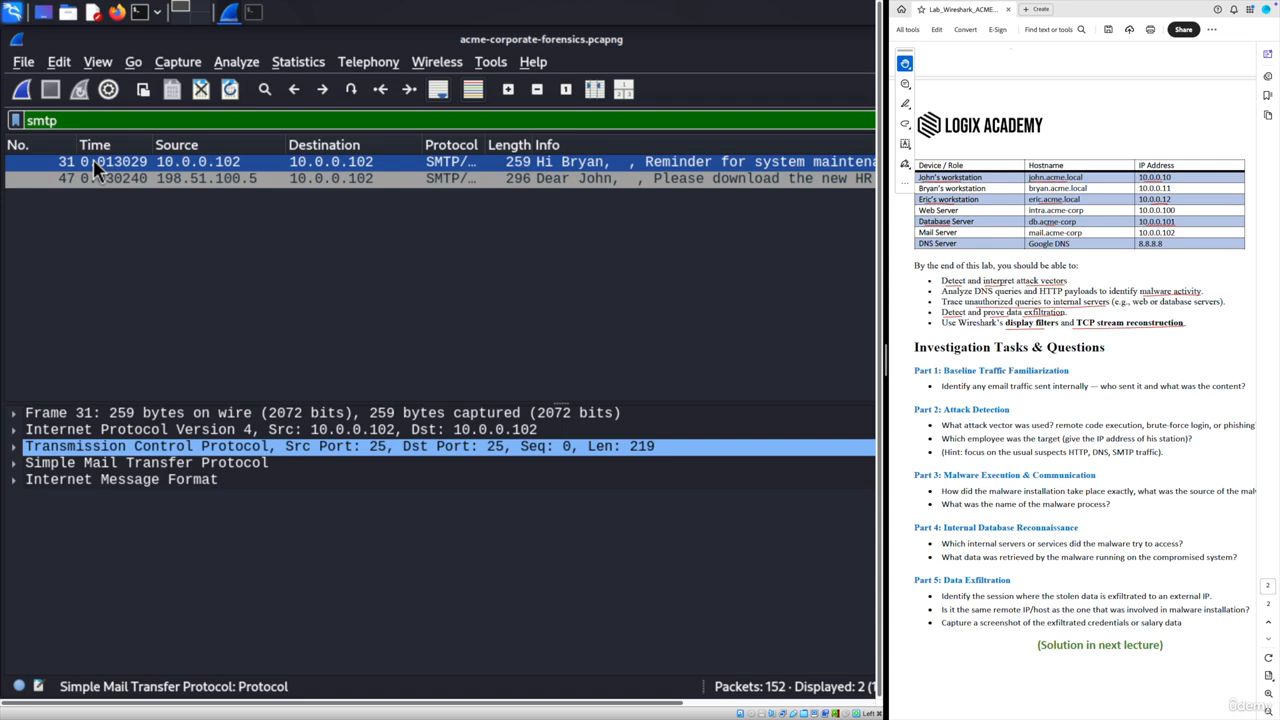
{"action": "left_click", "coordinate": [428, 179], "text": "ctrl"}
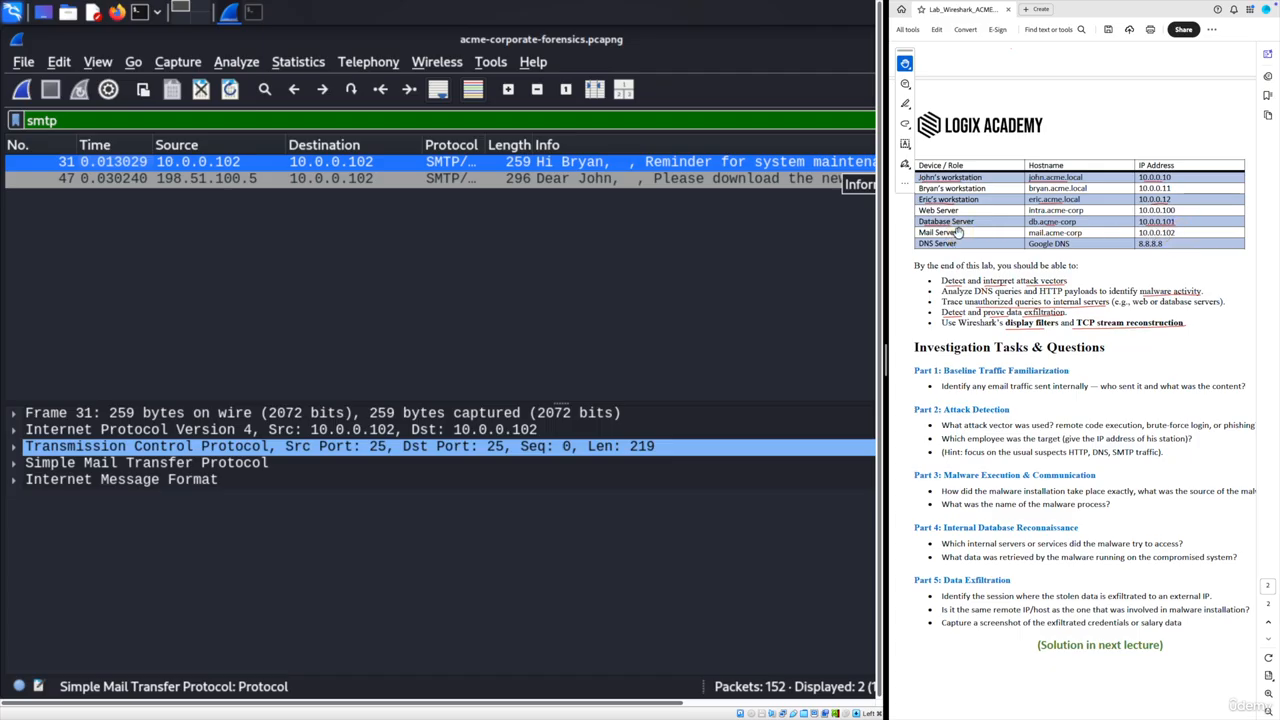
- Follow packet 31's TCP stream and highlight the email's MAIL FROM sender address
{"action": "right_click", "coordinate": [202, 163]}
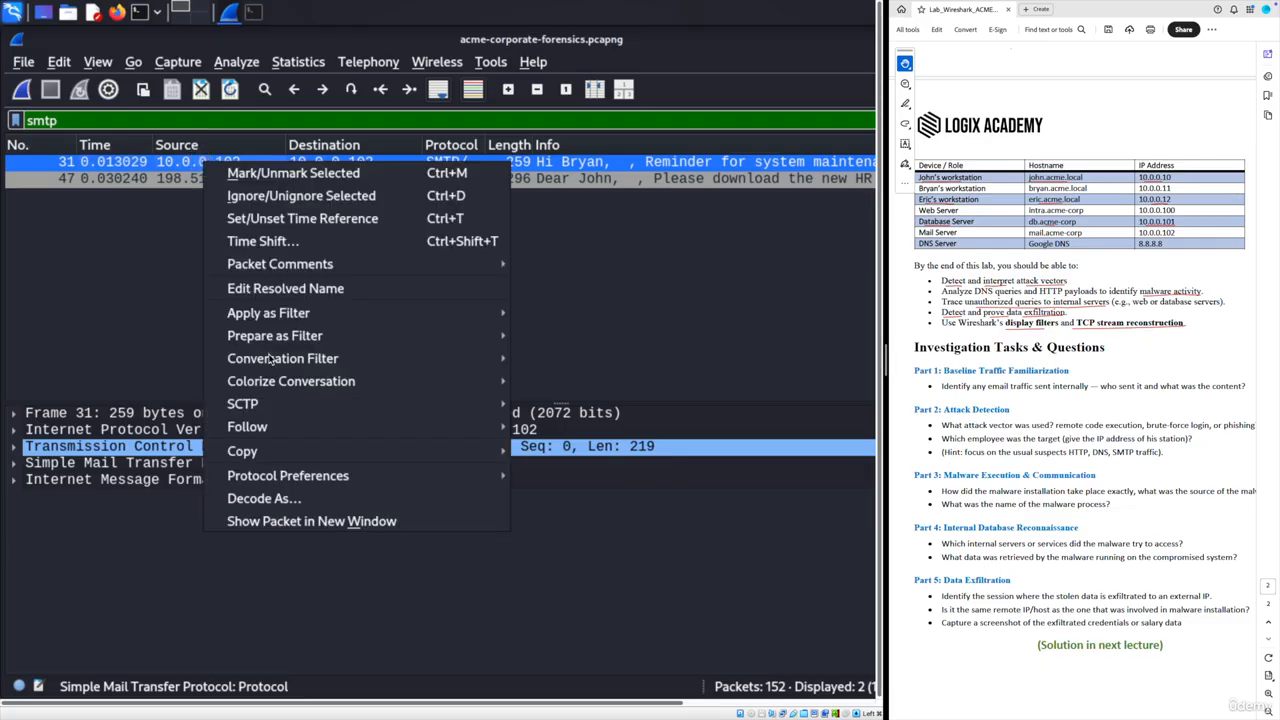
{"action": "mouse_move", "coordinate": [287, 429]}
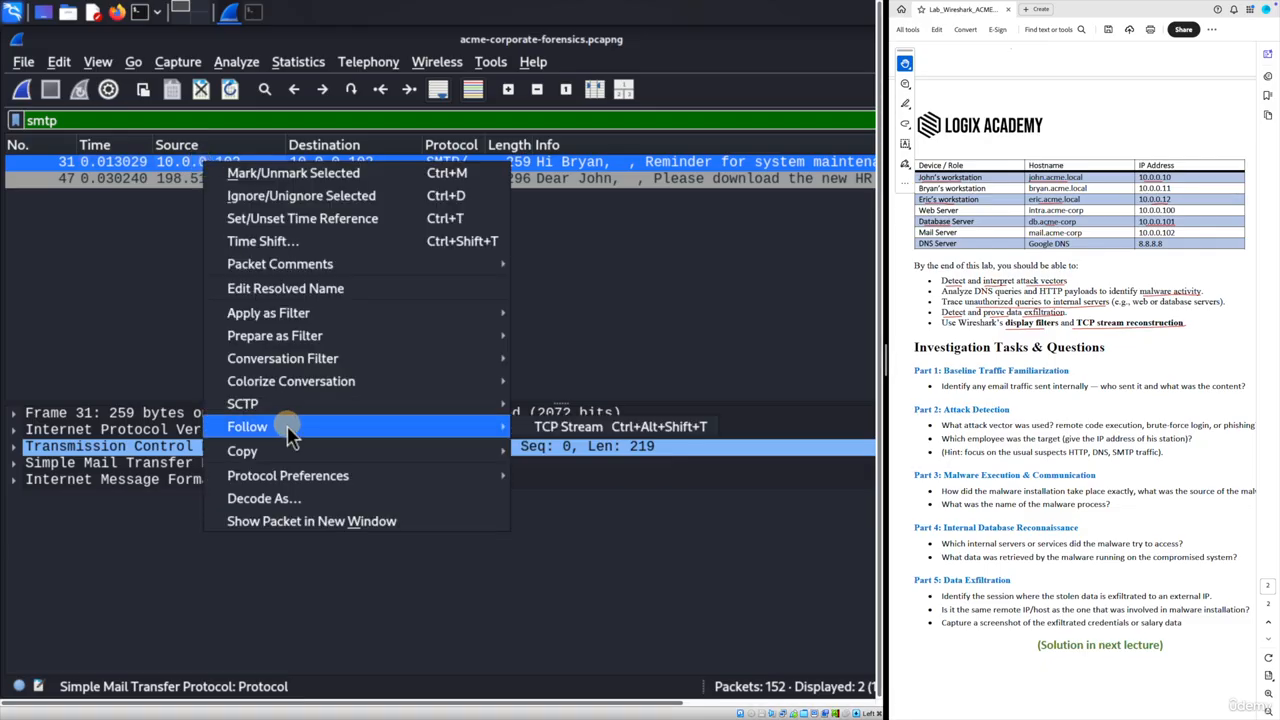
{"action": "left_click", "coordinate": [615, 426]}
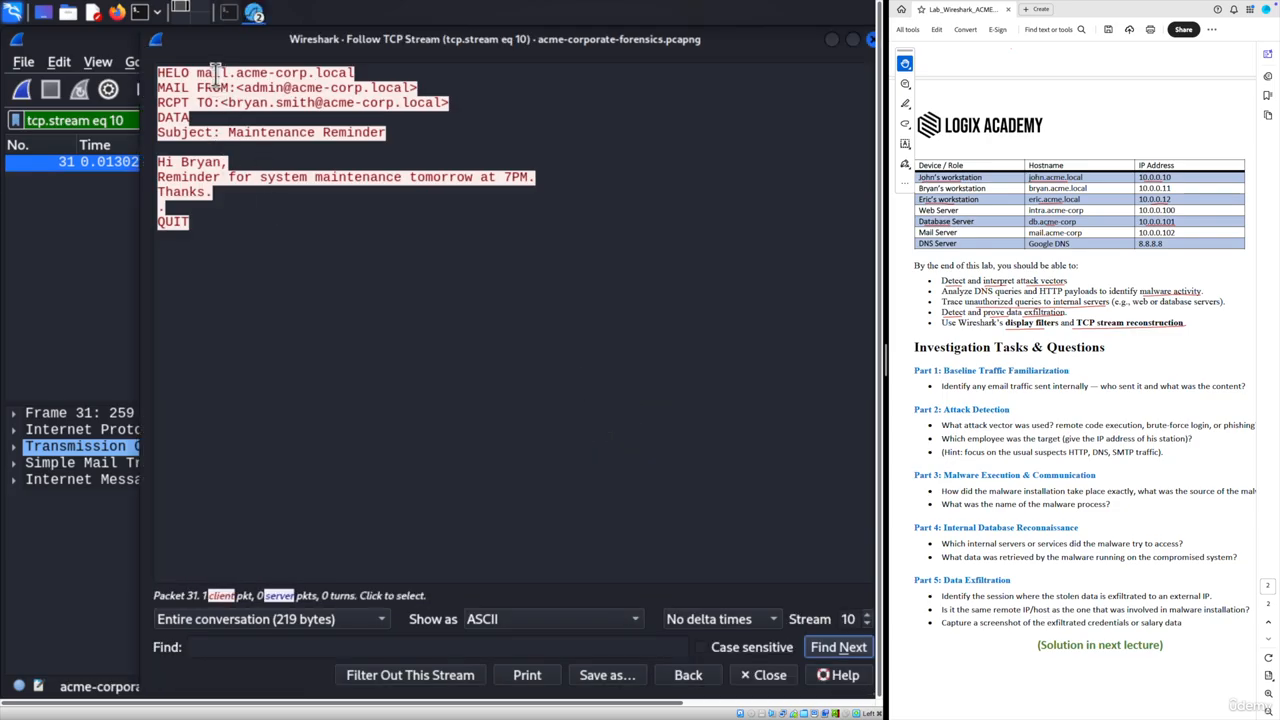
{"action": "left_click_drag", "start_coordinate": [244, 88], "coordinate": [296, 88]}
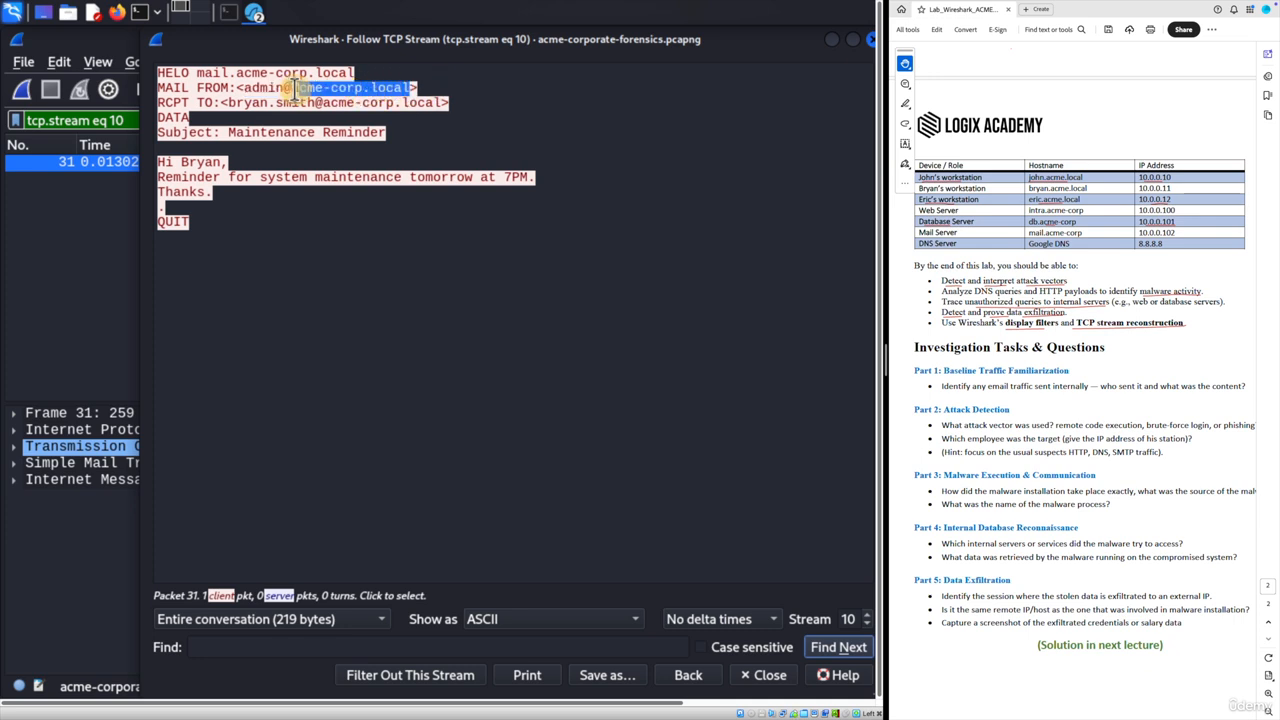
{"action": "left_click", "coordinate": [421, 88]}
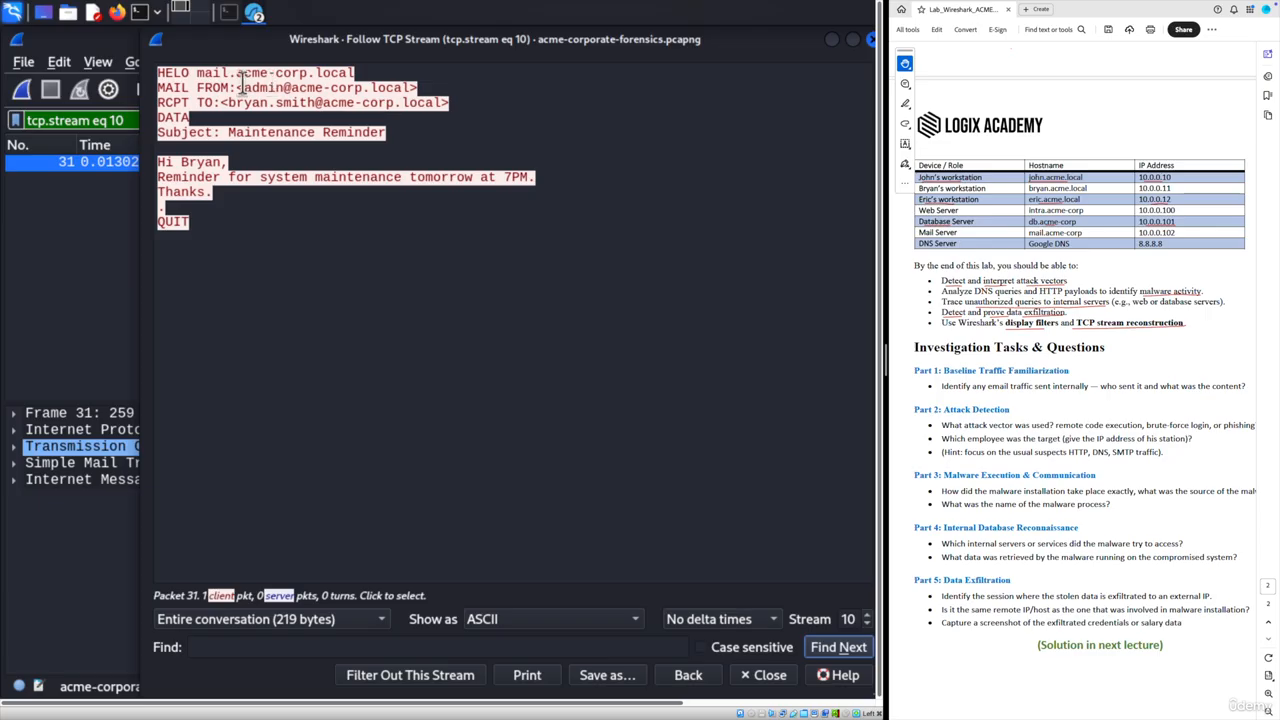
{"action": "left_click_drag", "start_coordinate": [242, 88], "coordinate": [414, 88]}
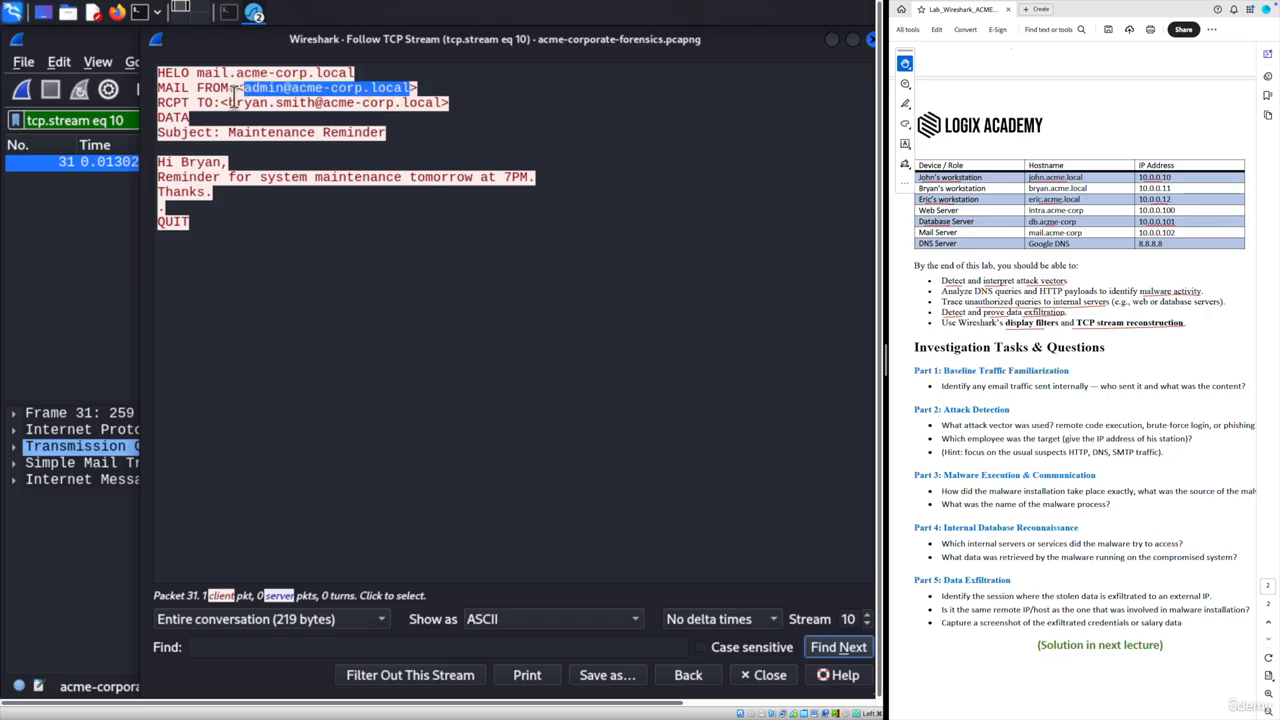
- Highlight the recipient and 'Maintenance Reminder' subject, then close the stream window
{"action": "left_click_drag", "start_coordinate": [228, 102], "coordinate": [266, 102]}
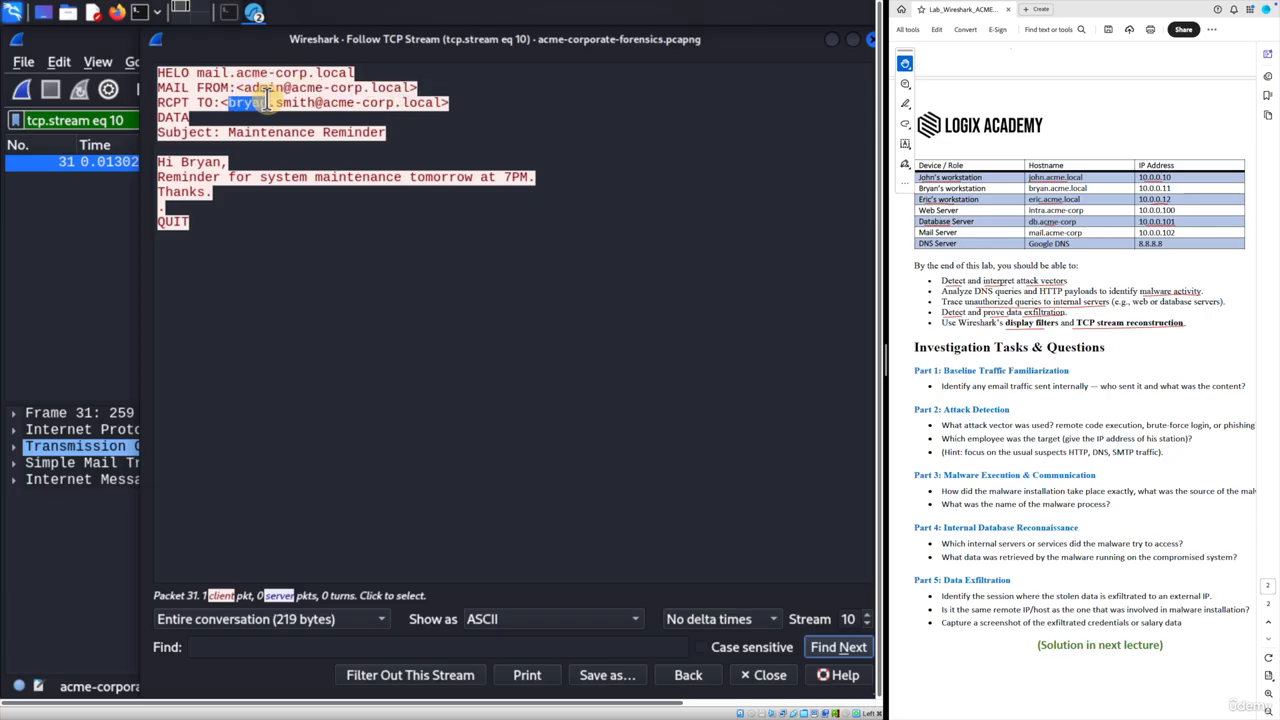
{"action": "left_click_drag", "start_coordinate": [442, 102], "coordinate": [323, 101]}
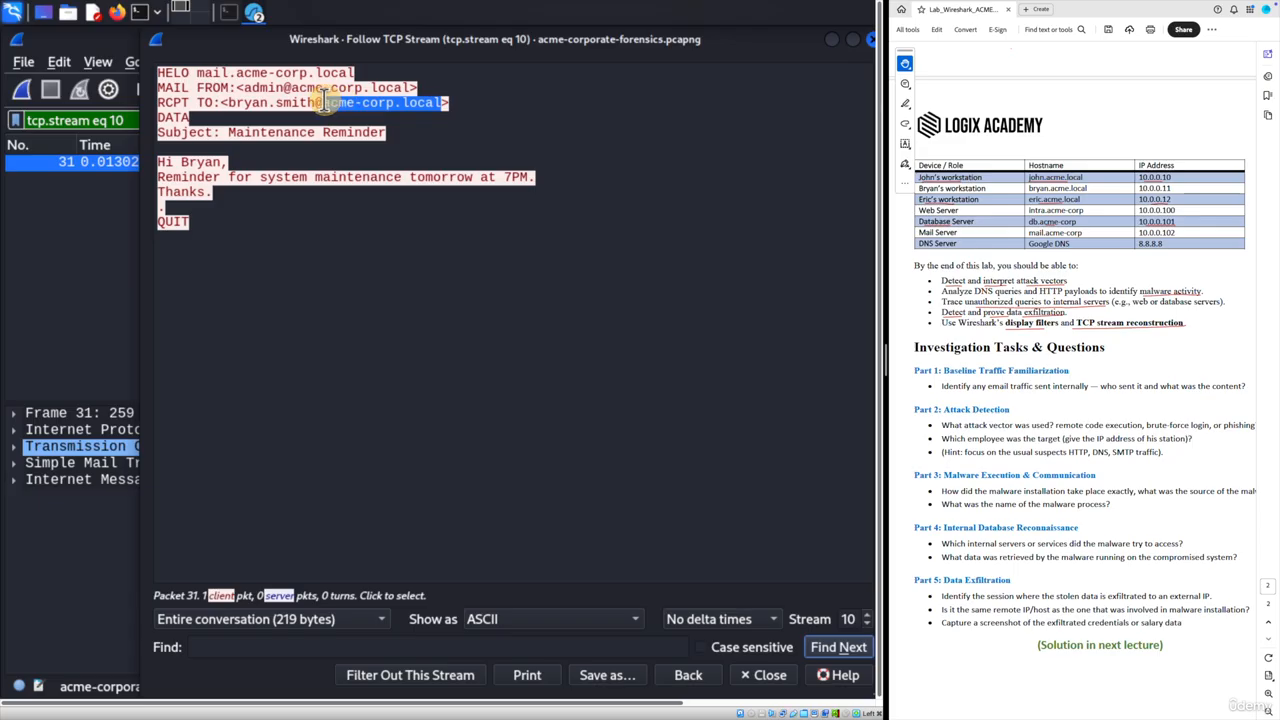
{"action": "left_click_drag", "start_coordinate": [229, 132], "coordinate": [400, 127]}
{"action": "left_click", "coordinate": [245, 153]}
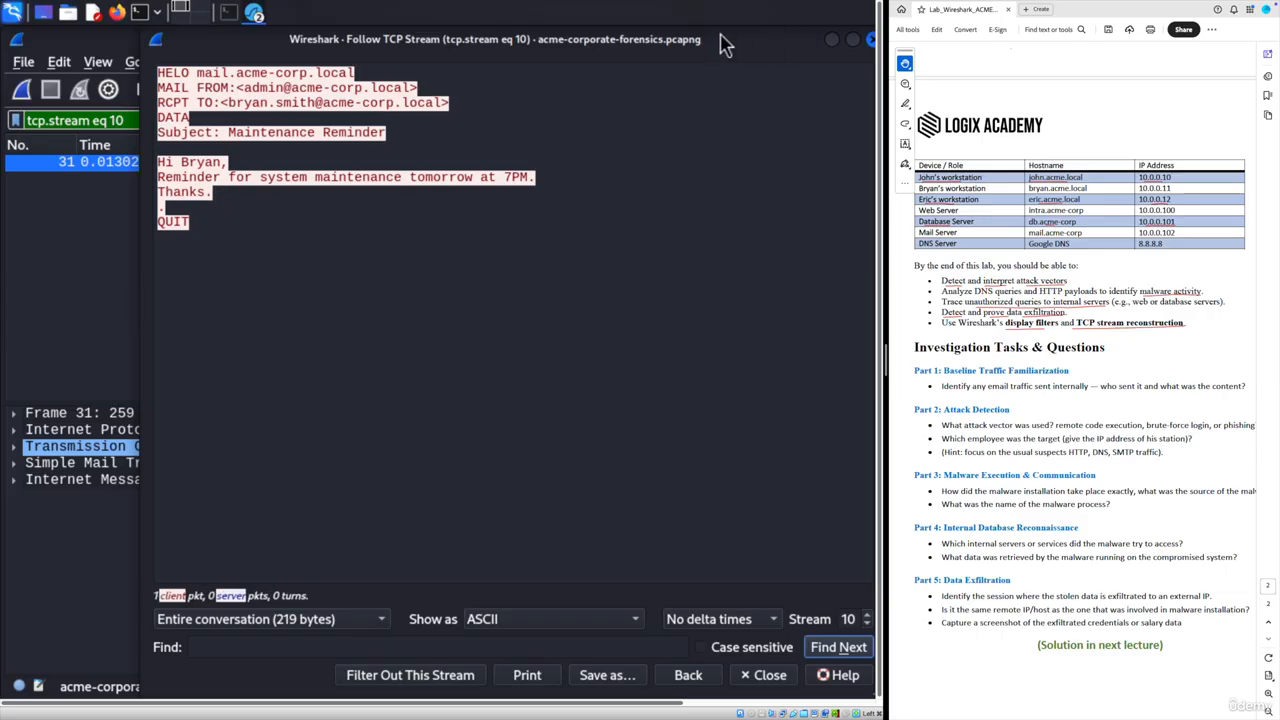
{"action": "left_click_drag", "start_coordinate": [658, 45], "coordinate": [575, 45]}
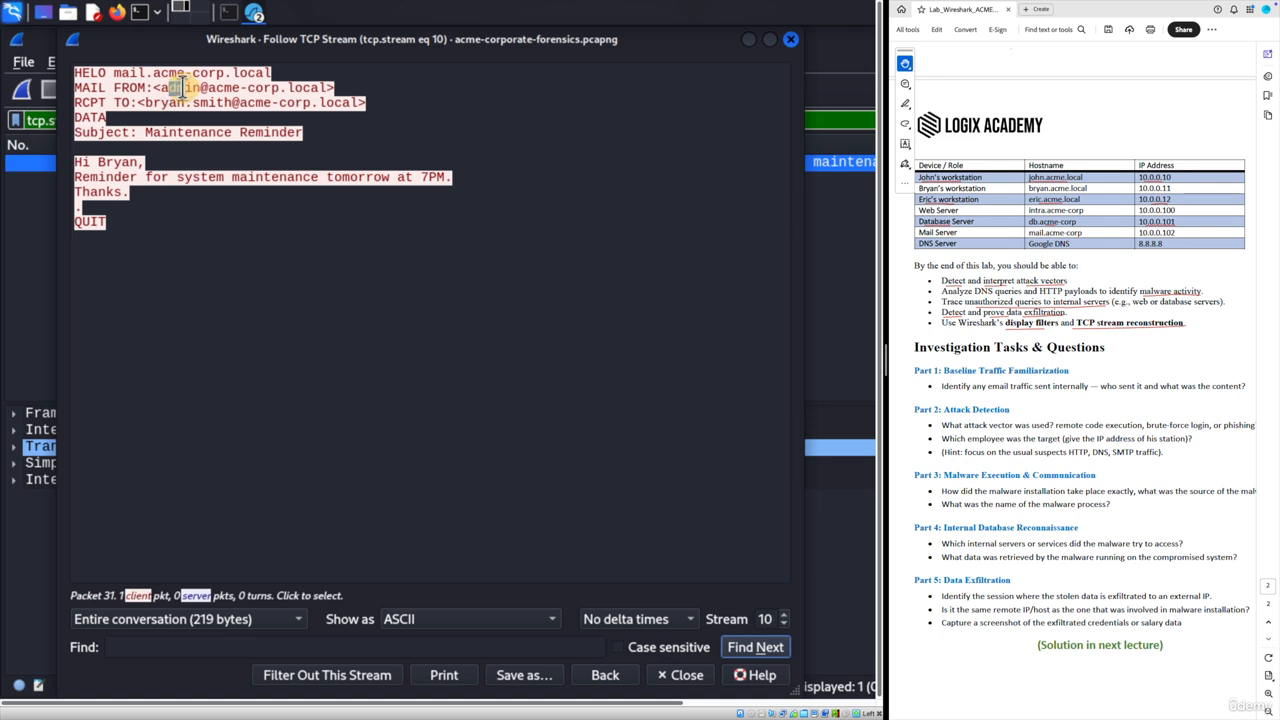
{"action": "left_click_drag", "start_coordinate": [158, 103], "coordinate": [190, 103]}
{"action": "left_click", "coordinate": [332, 229]}
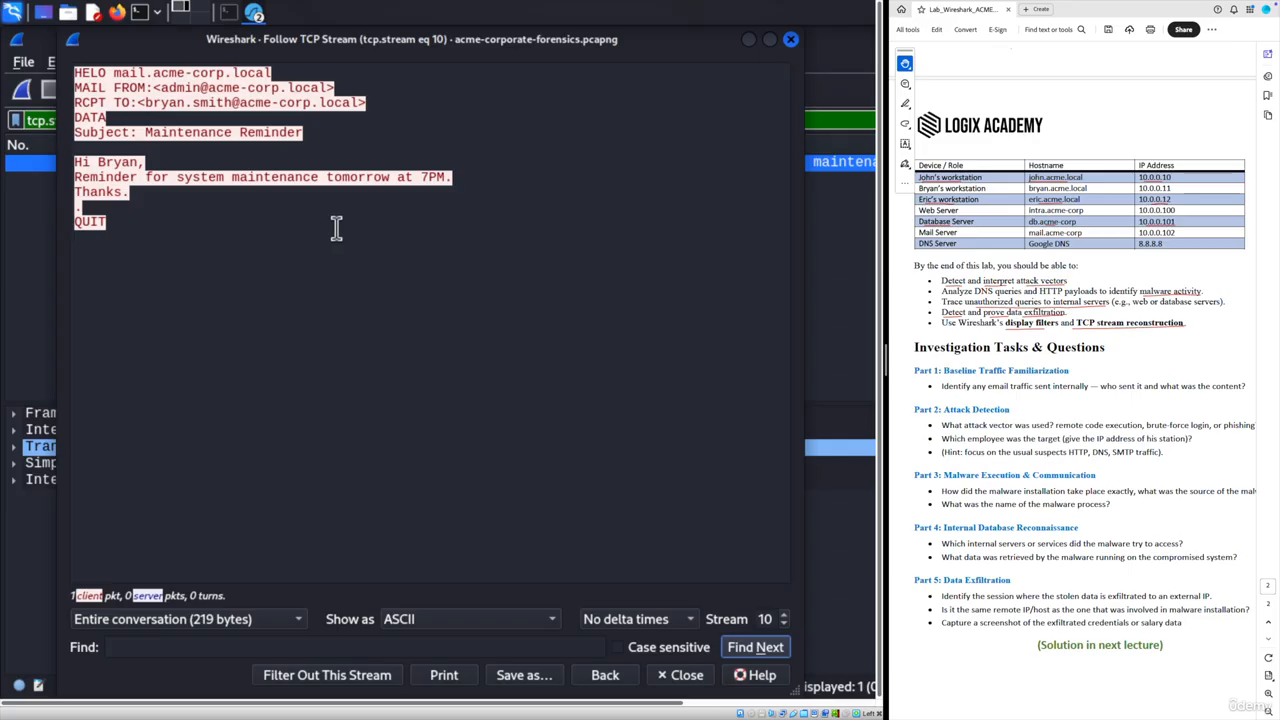
{"action": "left_click", "coordinate": [790, 40]}
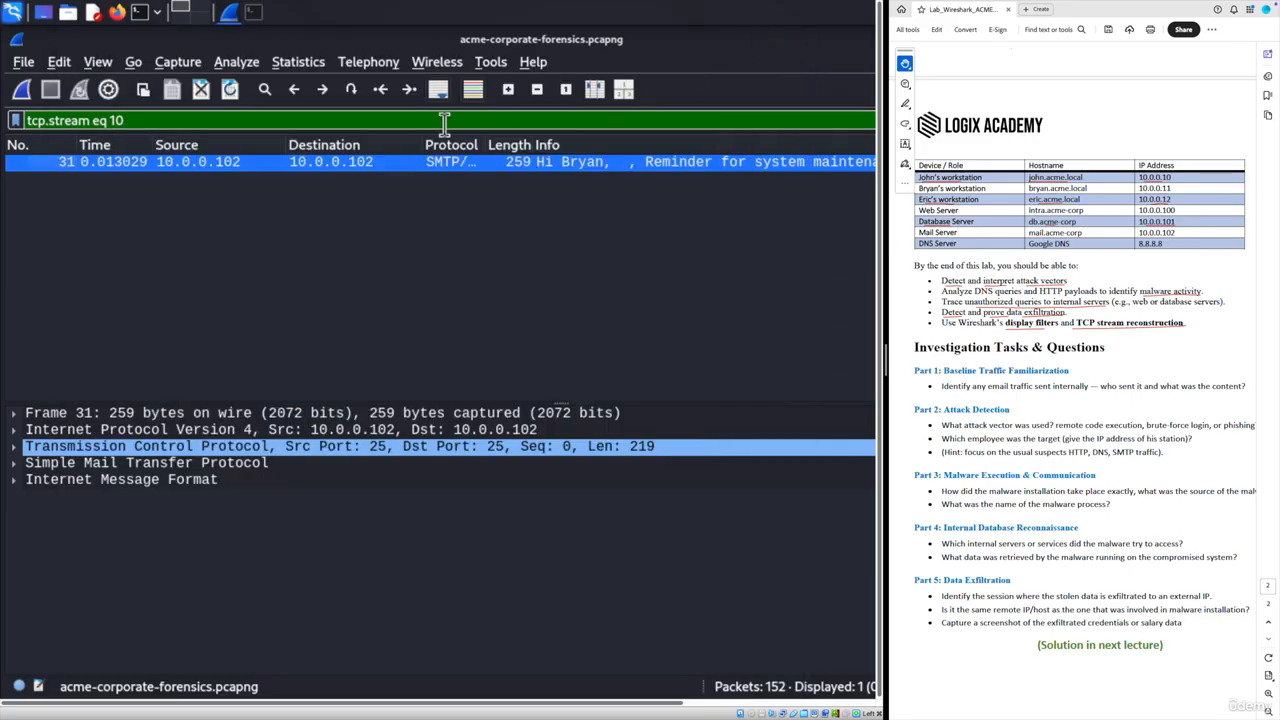
- Replace the filter with smtp and select packet 47 from 198.51.100.5
{"action": "left_click_drag", "start_coordinate": [126, 120], "coordinate": [20, 120]}
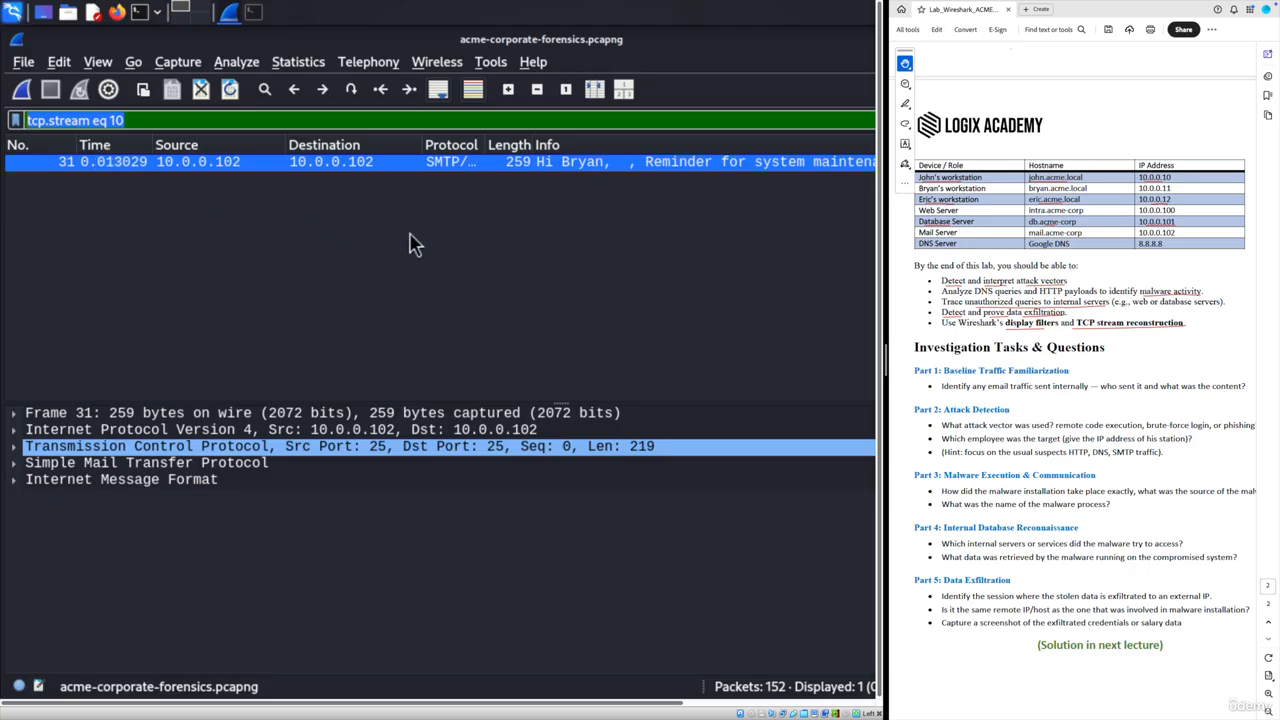
{"action": "type", "text": "smtp"}
{"action": "key", "text": "Return"}
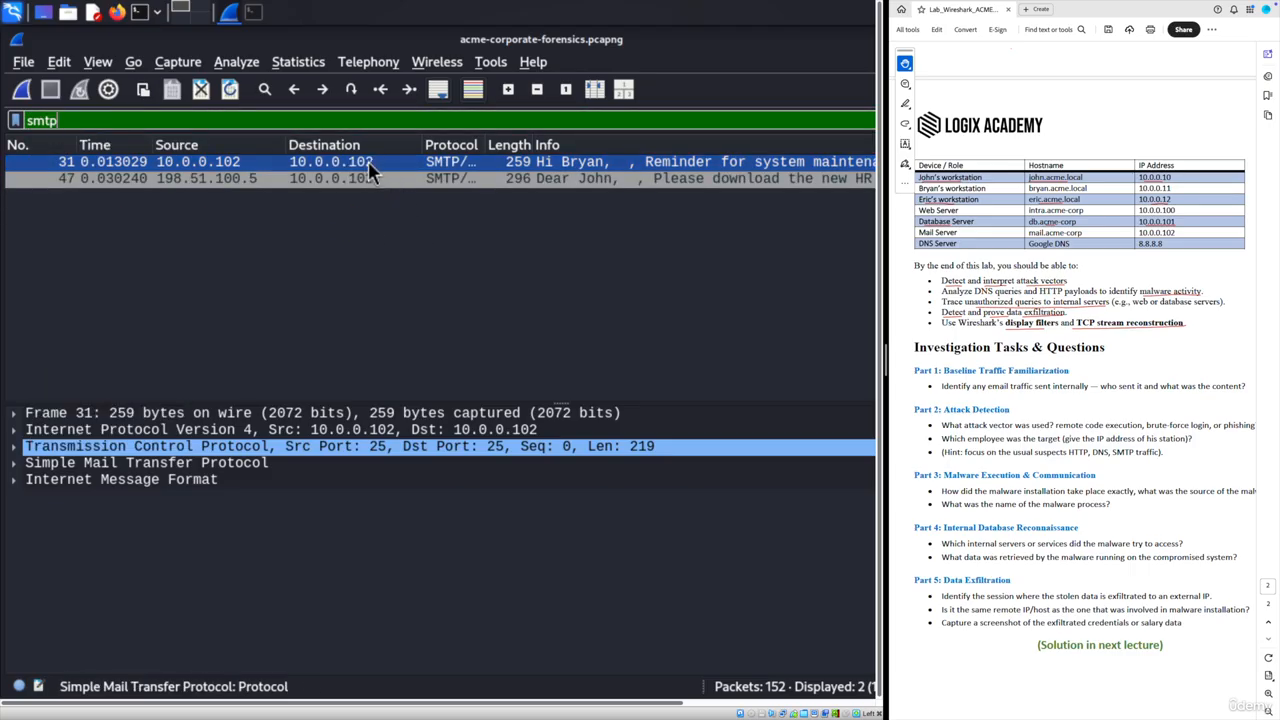
{"action": "left_click", "coordinate": [248, 180]}
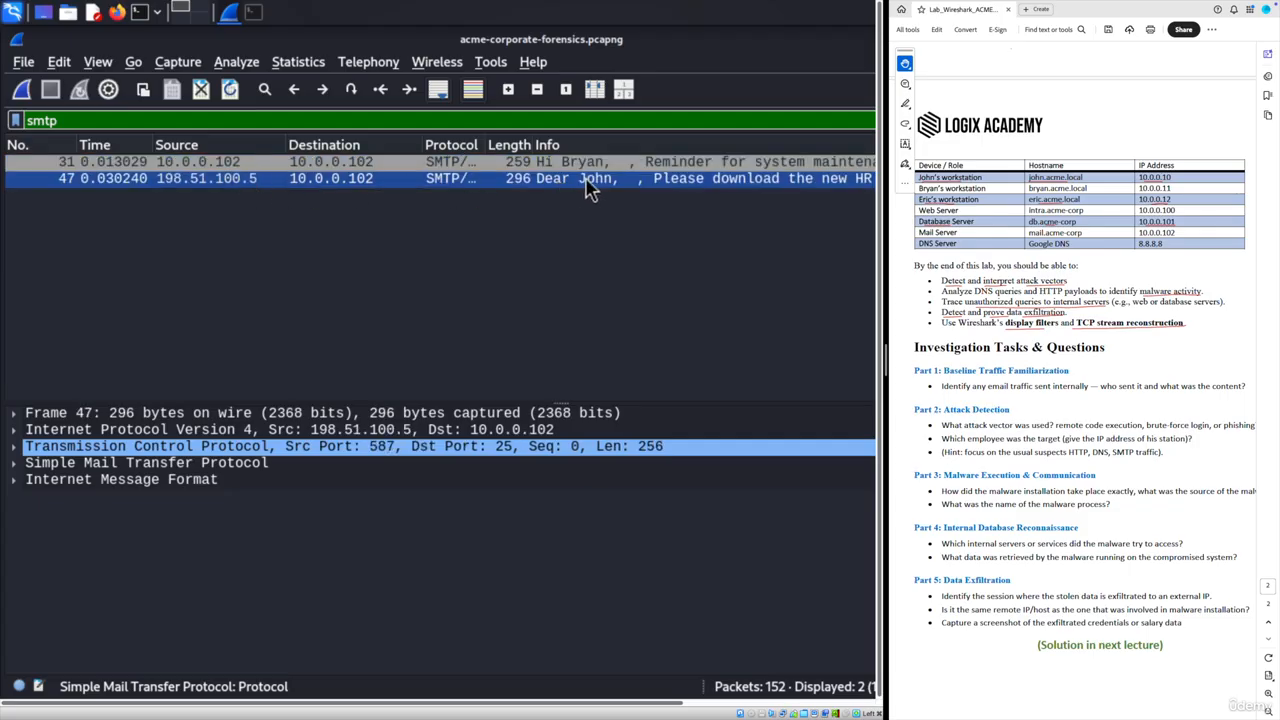
{"action": "right_click", "coordinate": [175, 181]}
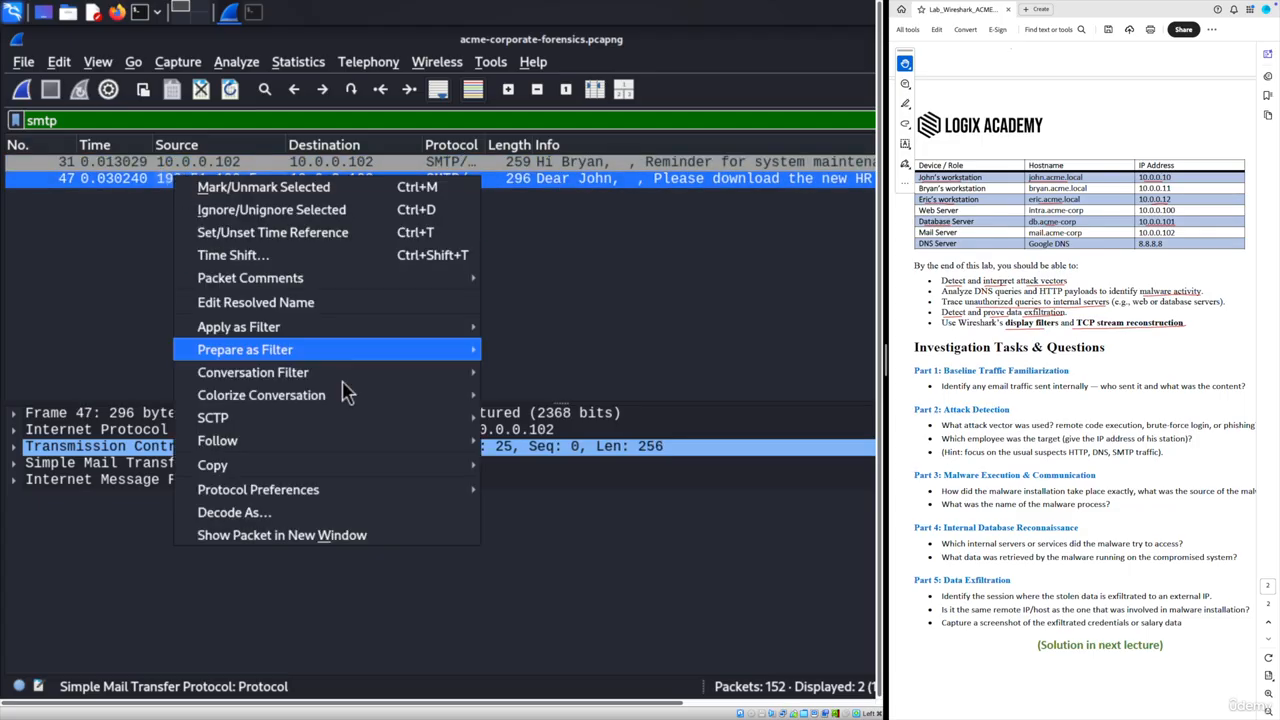
- Follow packet 47's TCP stream and highlight the recipient and sender domain corp-updates.net
{"action": "mouse_move", "coordinate": [315, 452]}
{"action": "left_click", "coordinate": [530, 440]}
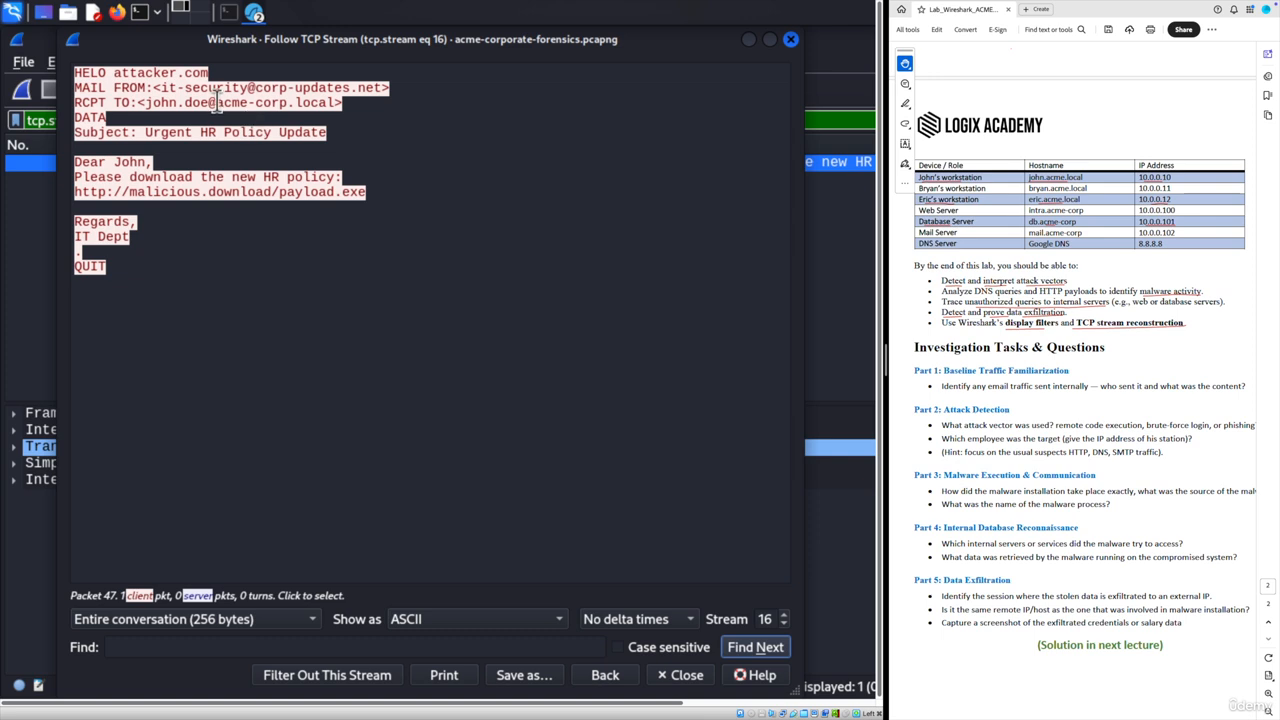
{"action": "left_click_drag", "start_coordinate": [213, 102], "coordinate": [335, 102]}
{"action": "left_click_drag", "start_coordinate": [257, 87], "coordinate": [380, 87]}
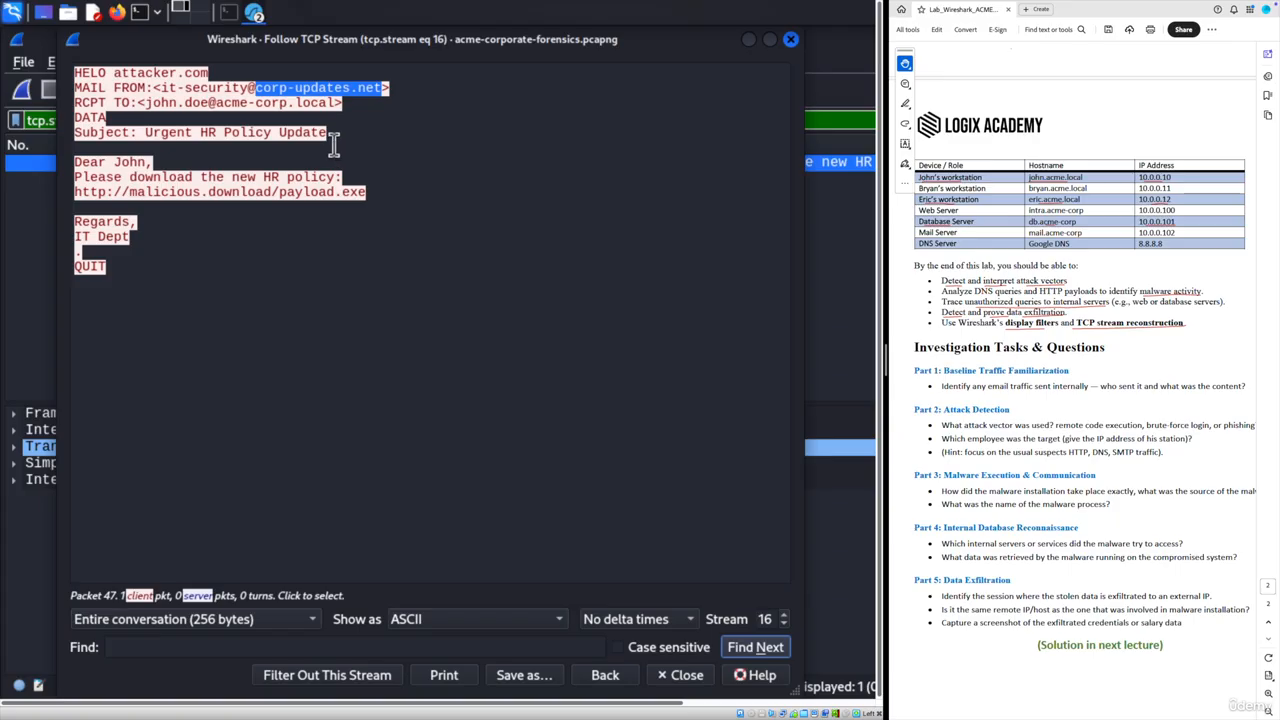
{"action": "mouse_move", "coordinate": [146, 103]}
{"action": "left_mouse_down"}
{"action": "mouse_move", "coordinate": [335, 110]}
{"action": "mouse_move", "coordinate": [305, 86]}
{"action": "mouse_move", "coordinate": [160, 88]}
{"action": "left_mouse_up"}
{"action": "left_click", "coordinate": [381, 84]}
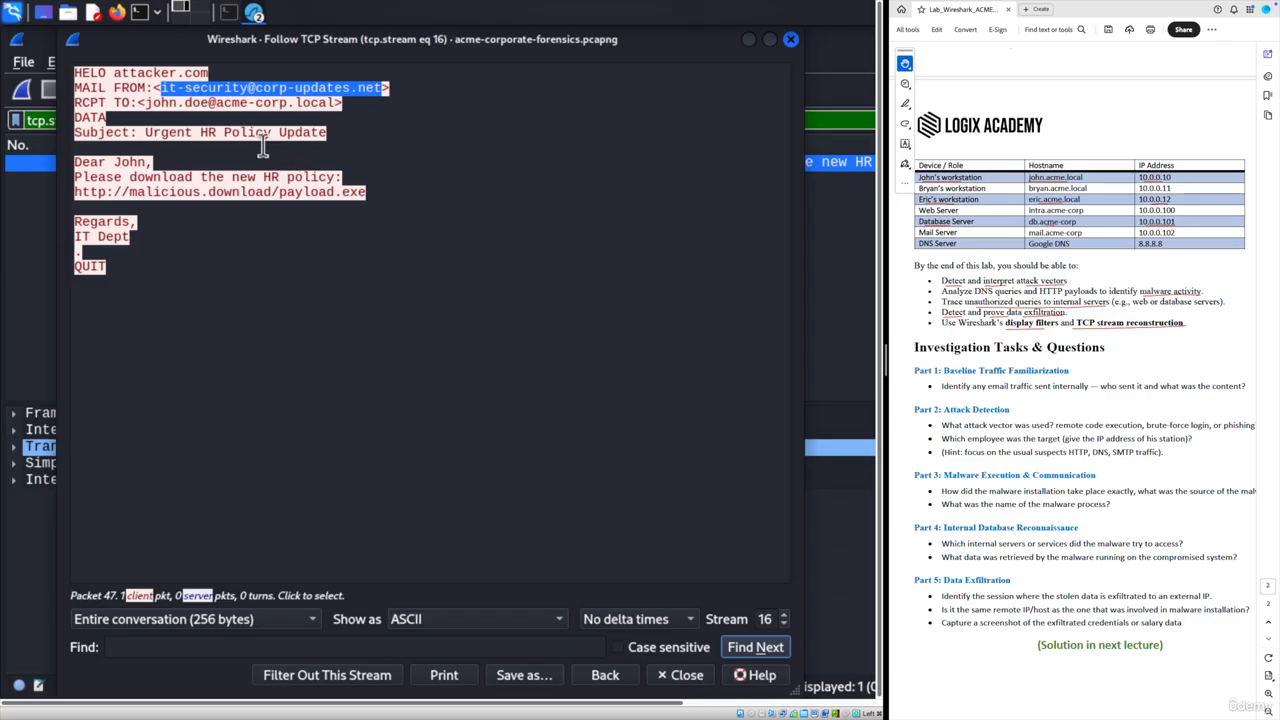
{"action": "left_click_drag", "start_coordinate": [145, 132], "coordinate": [324, 132]}
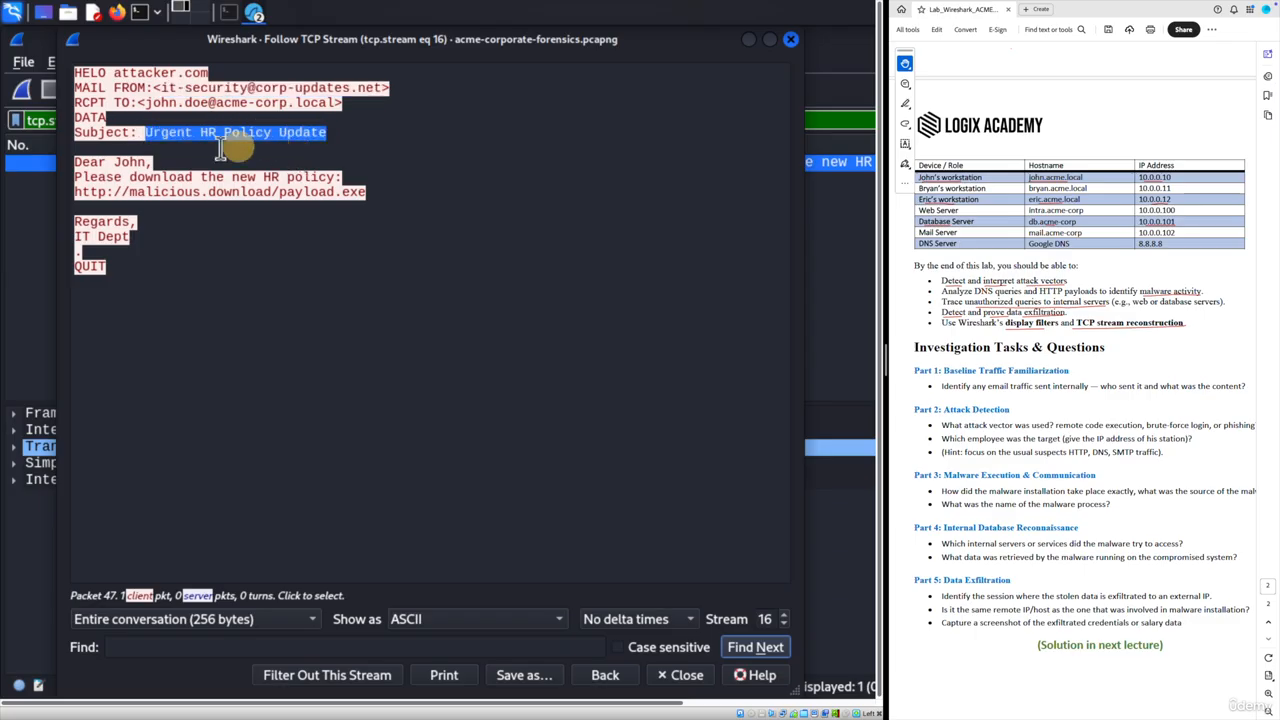
{"action": "left_click", "coordinate": [157, 160]}
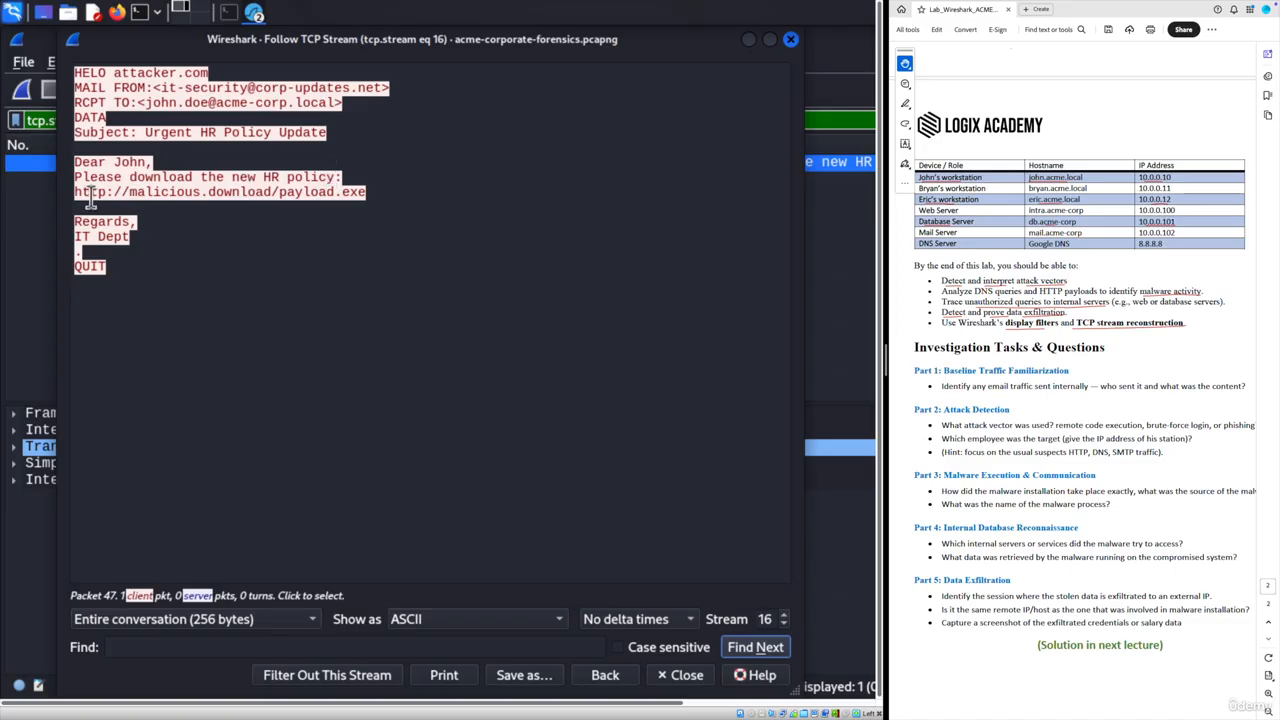
{"action": "mouse_move", "coordinate": [74, 192]}
{"action": "left_mouse_down"}
{"action": "mouse_move", "coordinate": [374, 192]}
{"action": "mouse_move", "coordinate": [62, 194]}
{"action": "left_mouse_up"}
{"action": "left_click", "coordinate": [124, 240]}
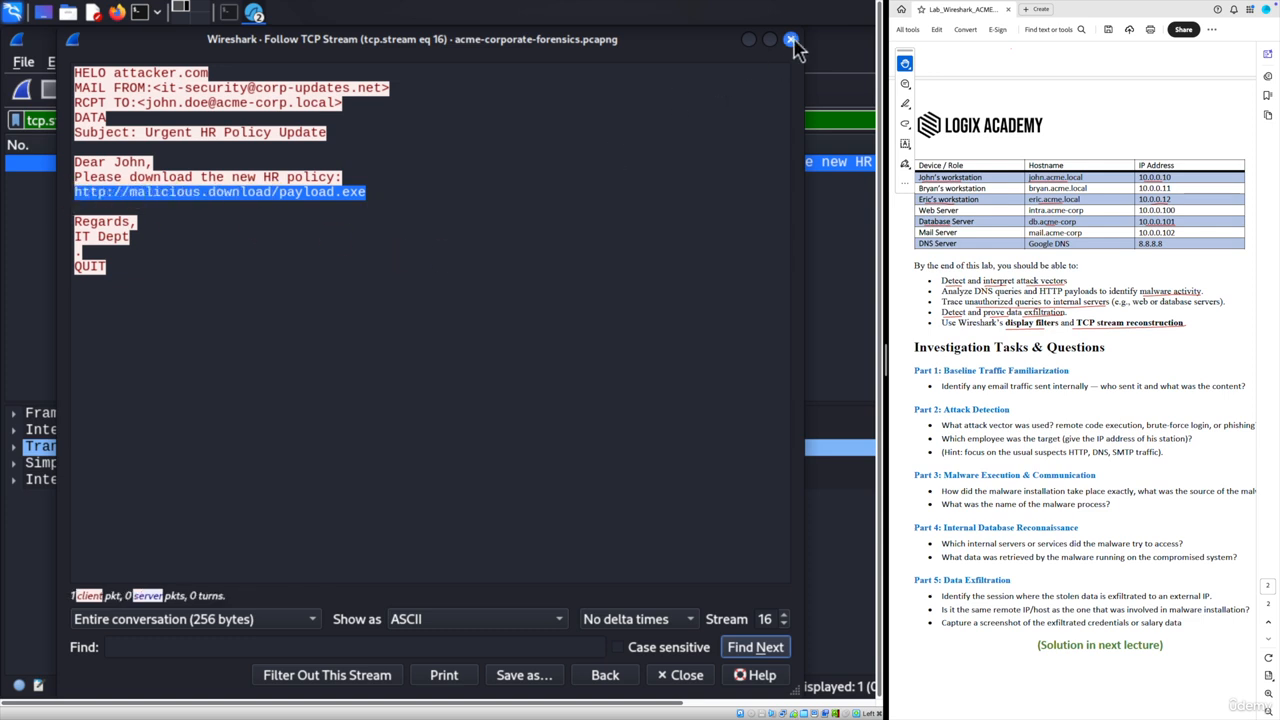
{"action": "left_click", "coordinate": [345, 249]}
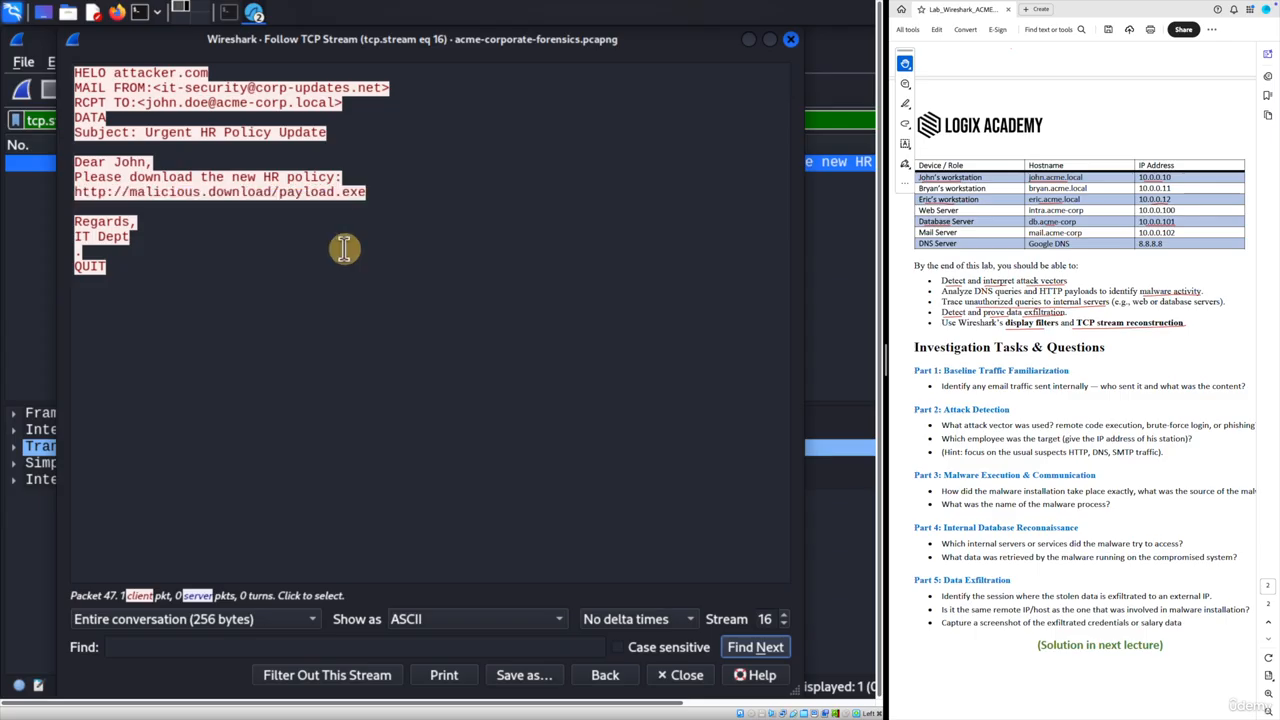
{"action": "left_click", "coordinate": [1025, 411]}
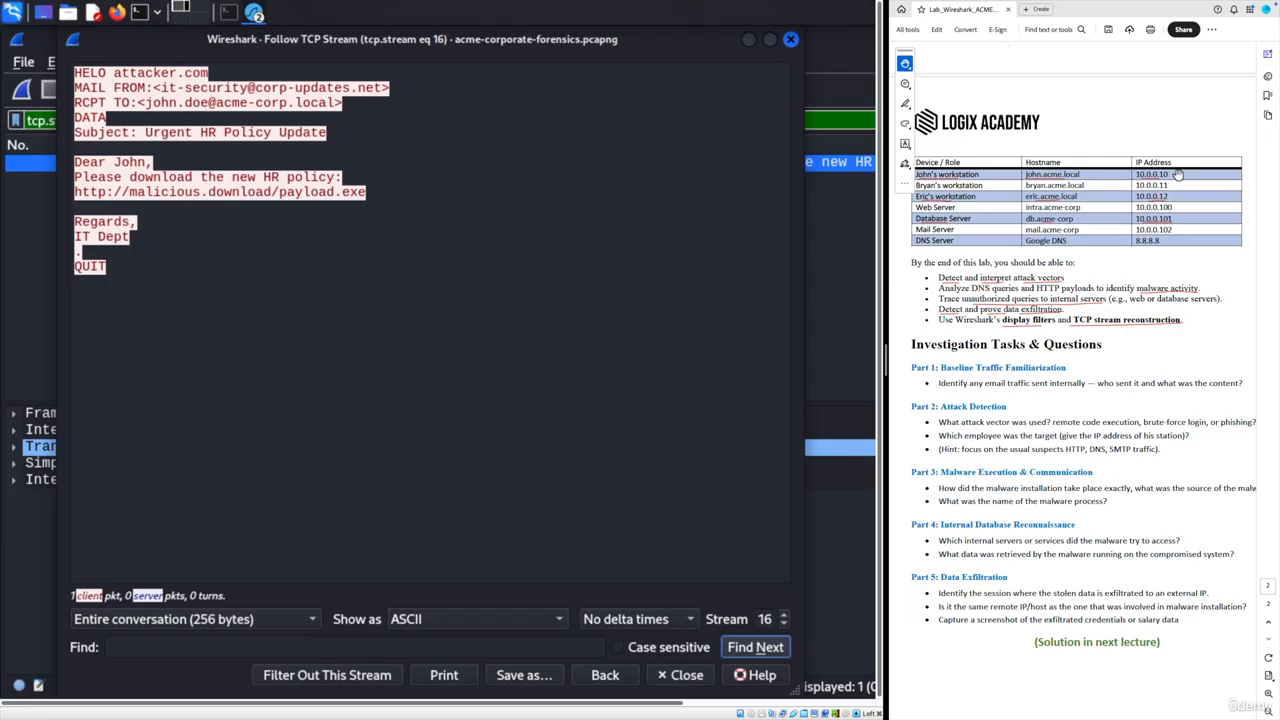
- Scroll through the lab worksheet PDF to review its IP address table
{"action": "scroll", "coordinate": [1121, 340], "scroll_direction": "up", "scroll_amount": 5}
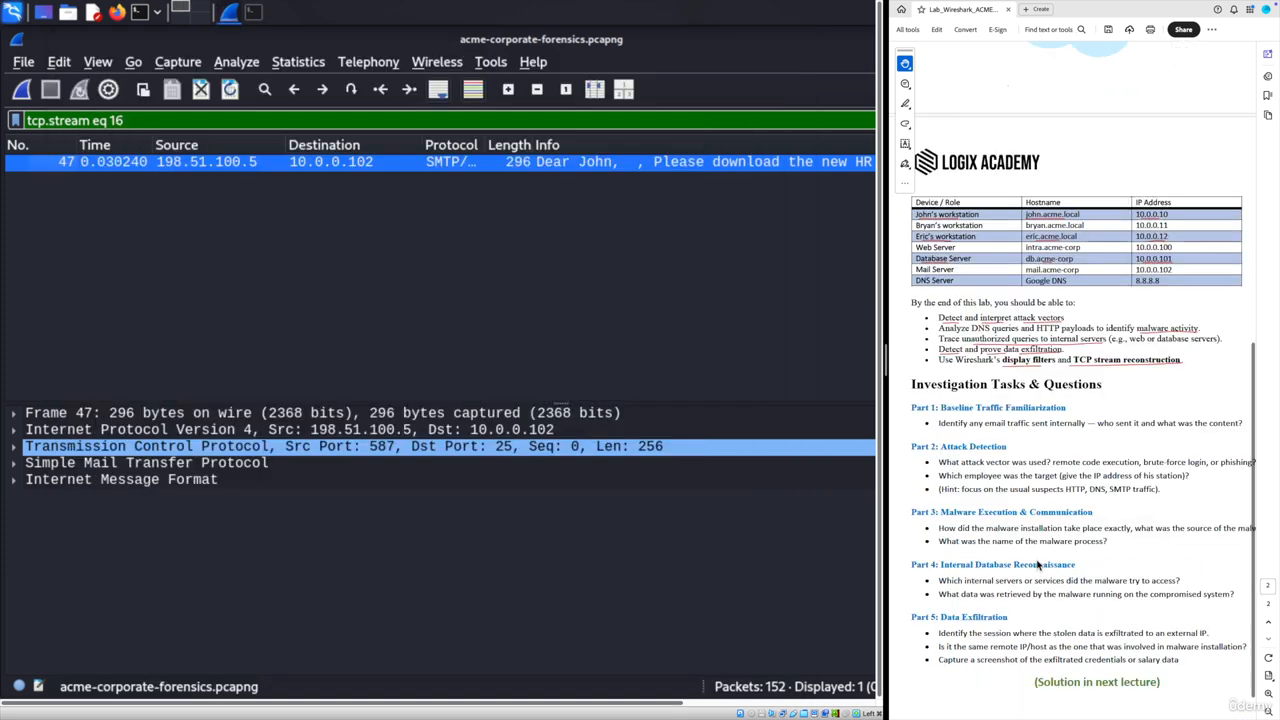
{"action": "scroll", "coordinate": [997, 522], "scroll_direction": "down", "scroll_amount": 1}
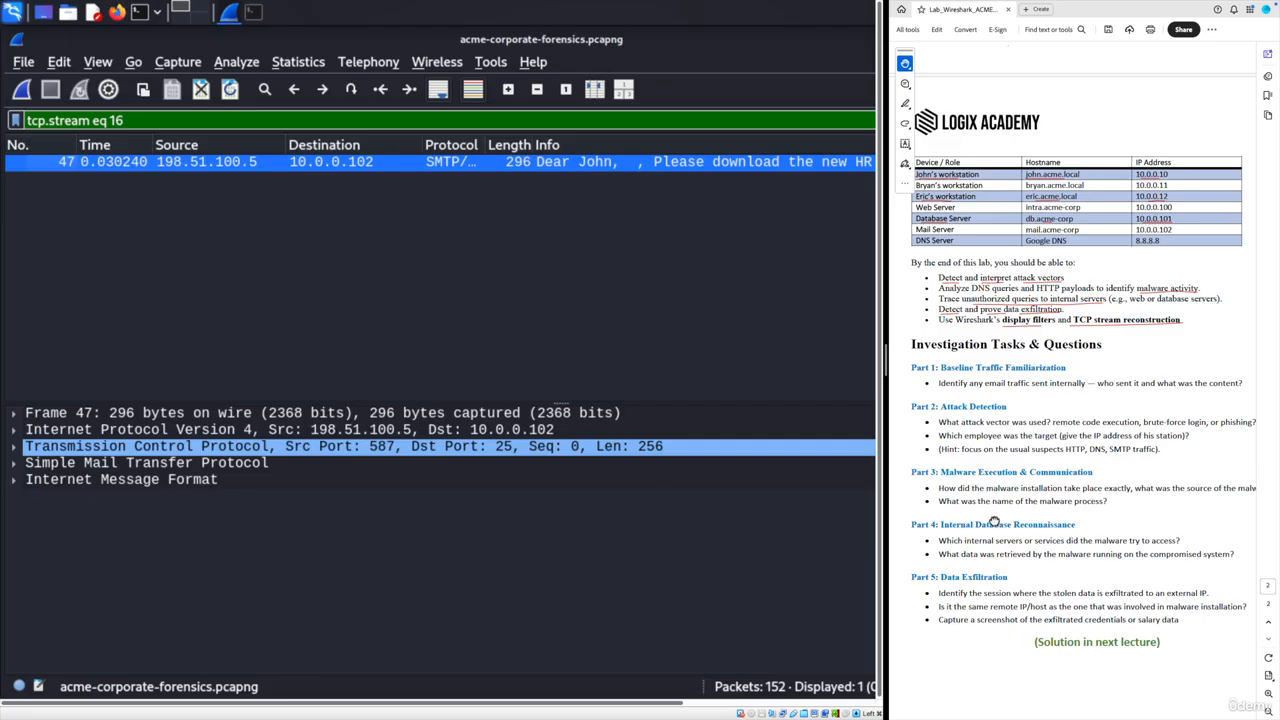
{"action": "left_click_drag", "start_coordinate": [992, 521], "coordinate": [994, 489]}
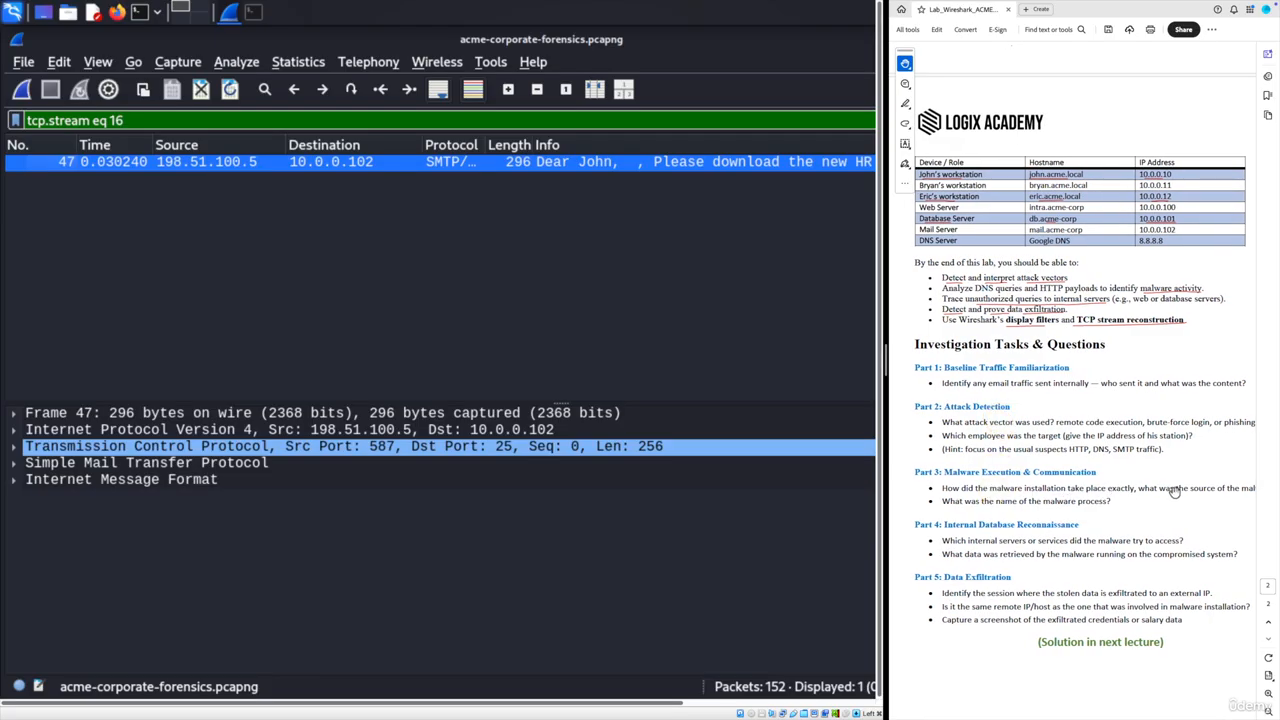
{"action": "left_click_drag", "start_coordinate": [1195, 489], "coordinate": [1098, 491]}
{"action": "left_click_drag", "start_coordinate": [1178, 491], "coordinate": [1146, 493]}
{"action": "left_click_drag", "start_coordinate": [1142, 493], "coordinate": [1167, 491]}
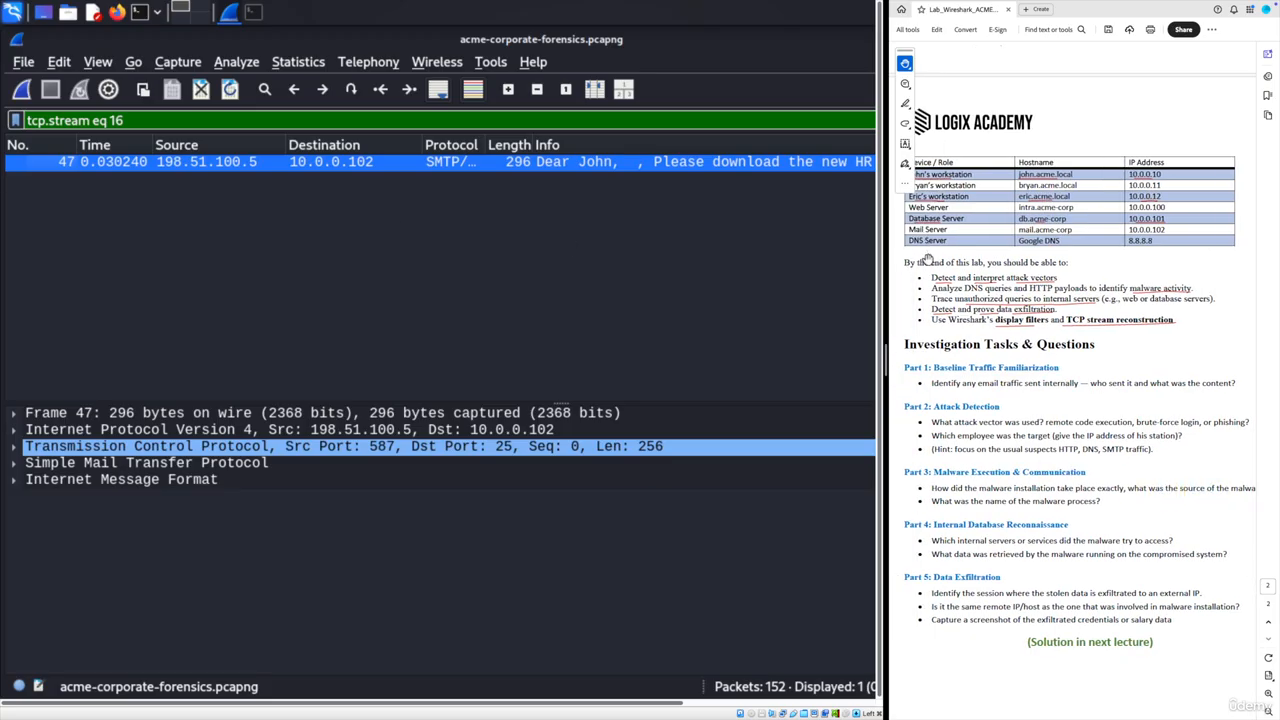
{"action": "left_click_drag", "start_coordinate": [928, 259], "coordinate": [963, 290]}
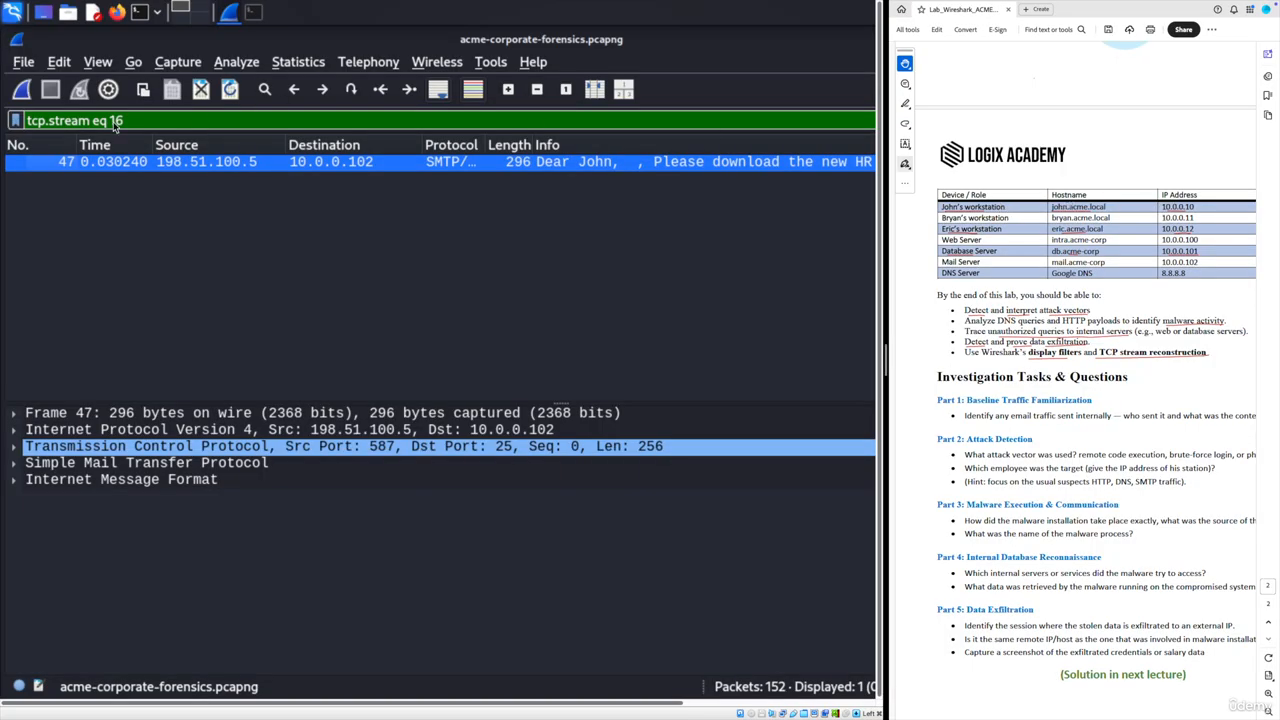
- Filter to ip.addr == 10.0.0.10 and select packet 13, the DNS query to 8.8.8.8
{"action": "triple_click", "coordinate": [140, 121]}
{"action": "type", "text": "ip.a"}
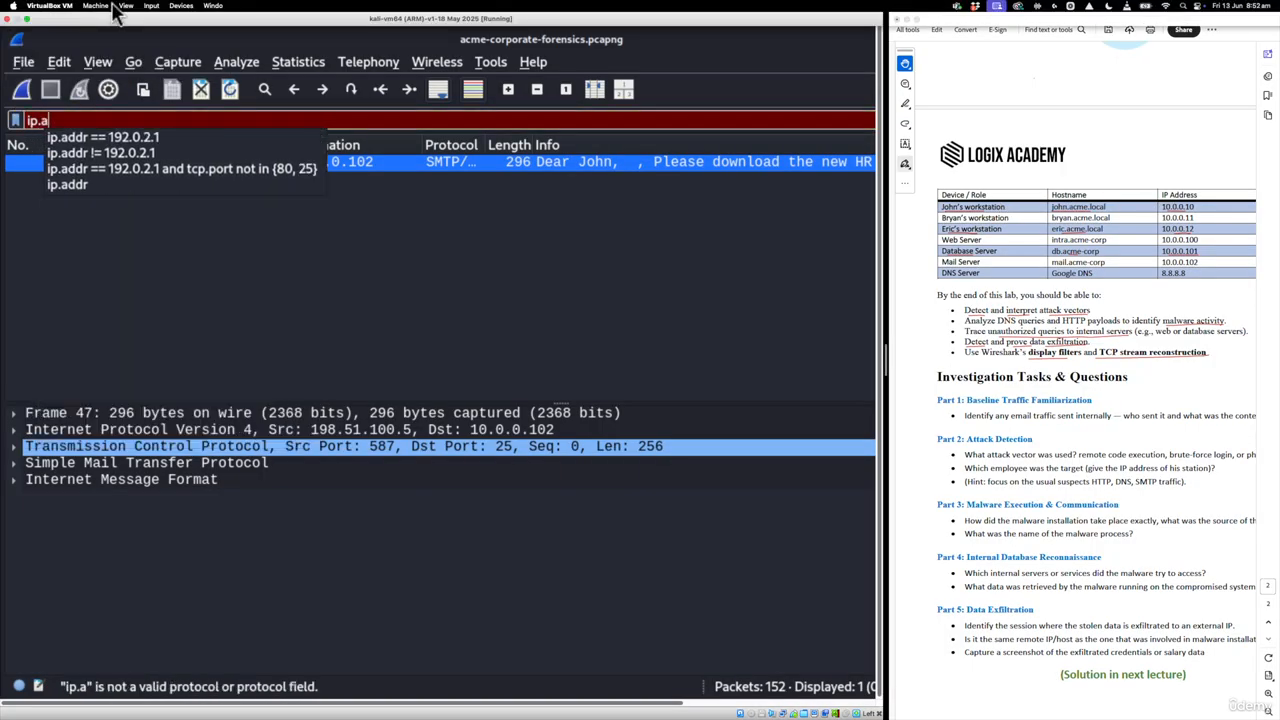
{"action": "type", "text": "ddr =="}
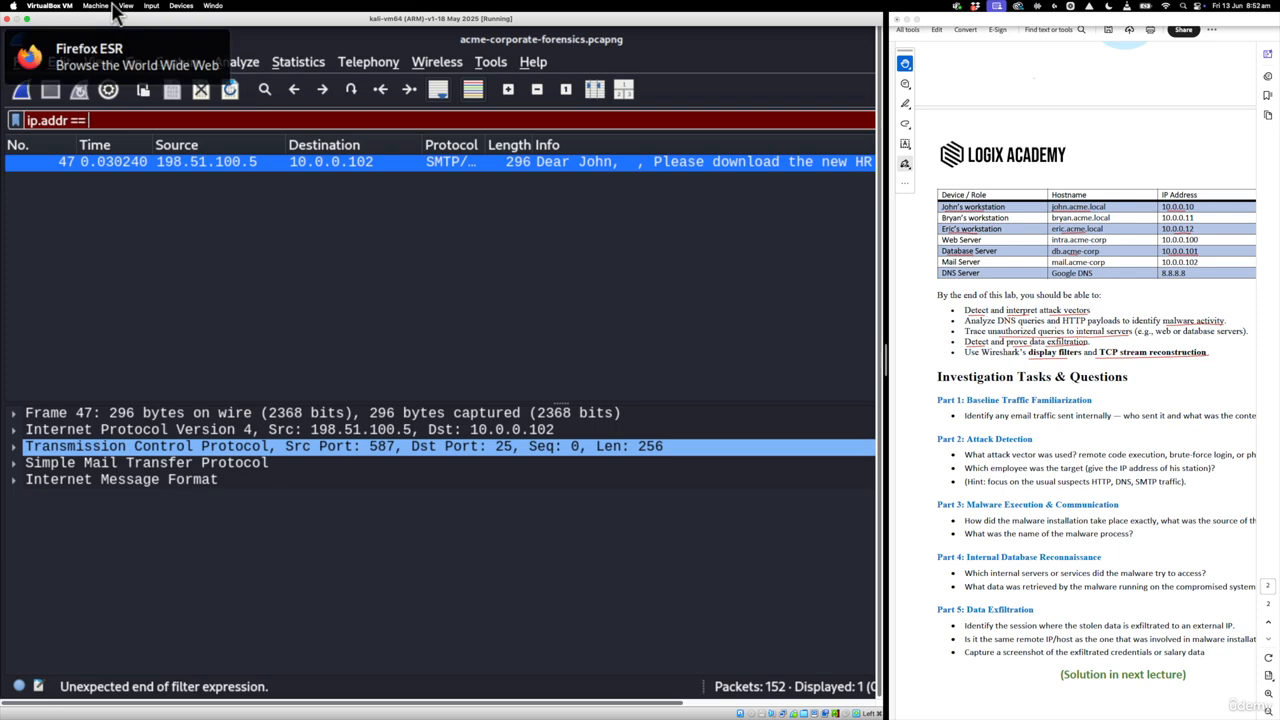
{"action": "type", "text": " 10.0."}
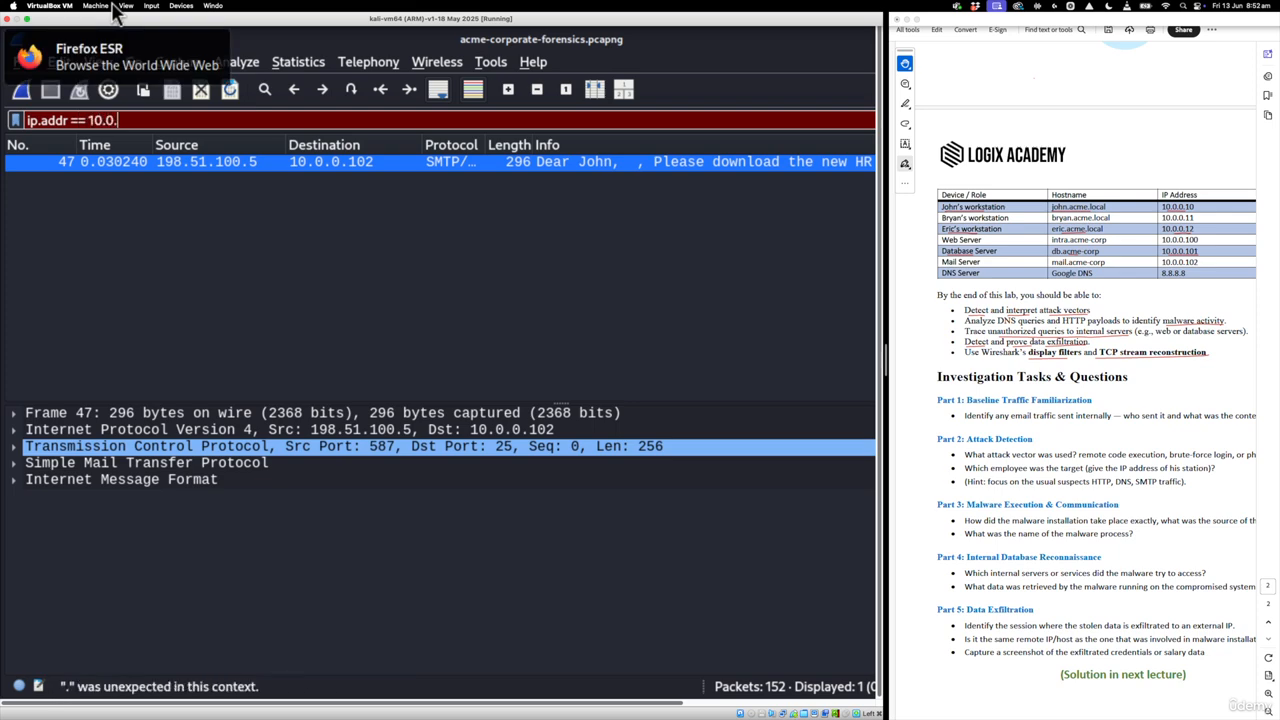
{"action": "type", "text": "0.10"}
{"action": "key", "text": "Return"}
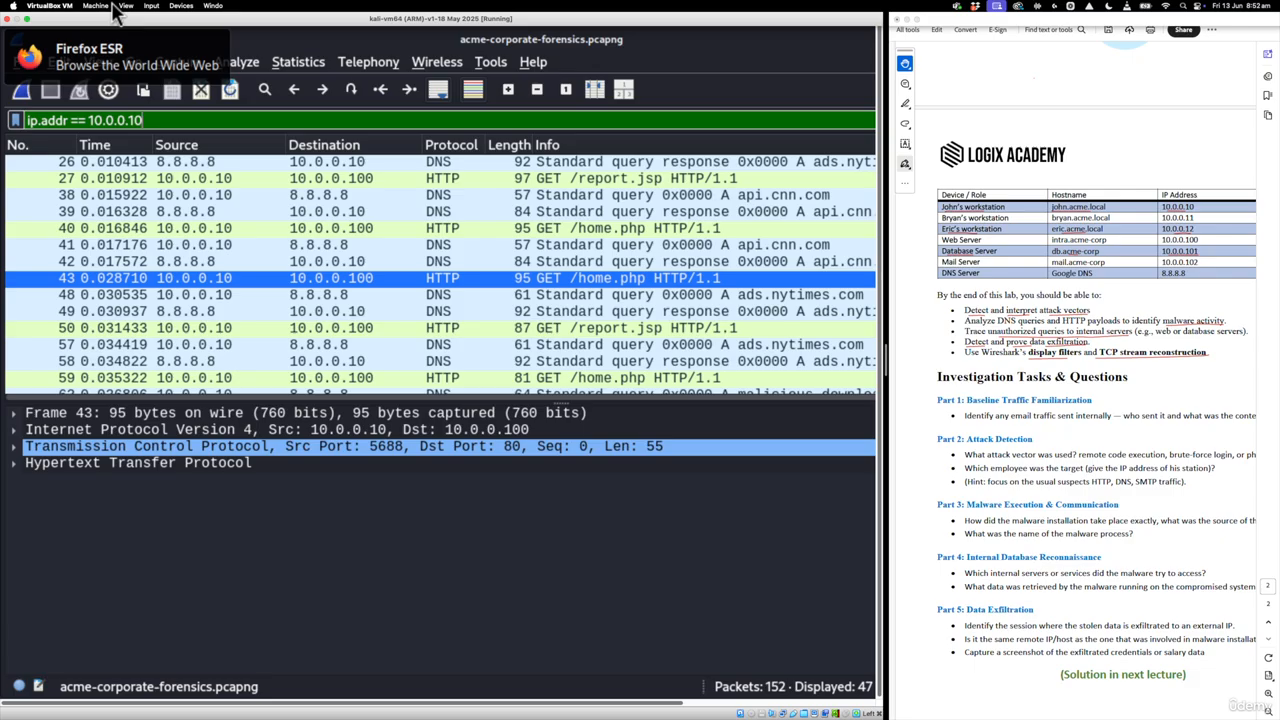
{"action": "scroll", "coordinate": [430, 250], "scroll_direction": "up", "scroll_amount": 3}
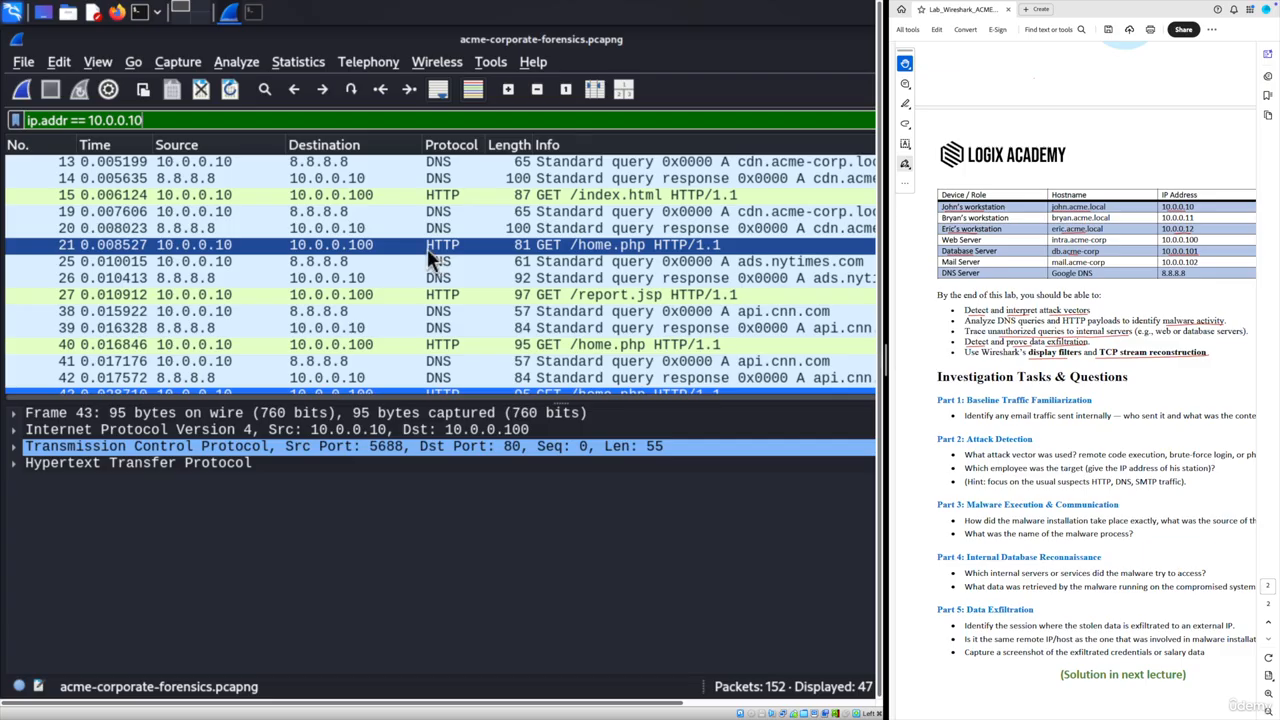
{"action": "left_click", "coordinate": [196, 161]}
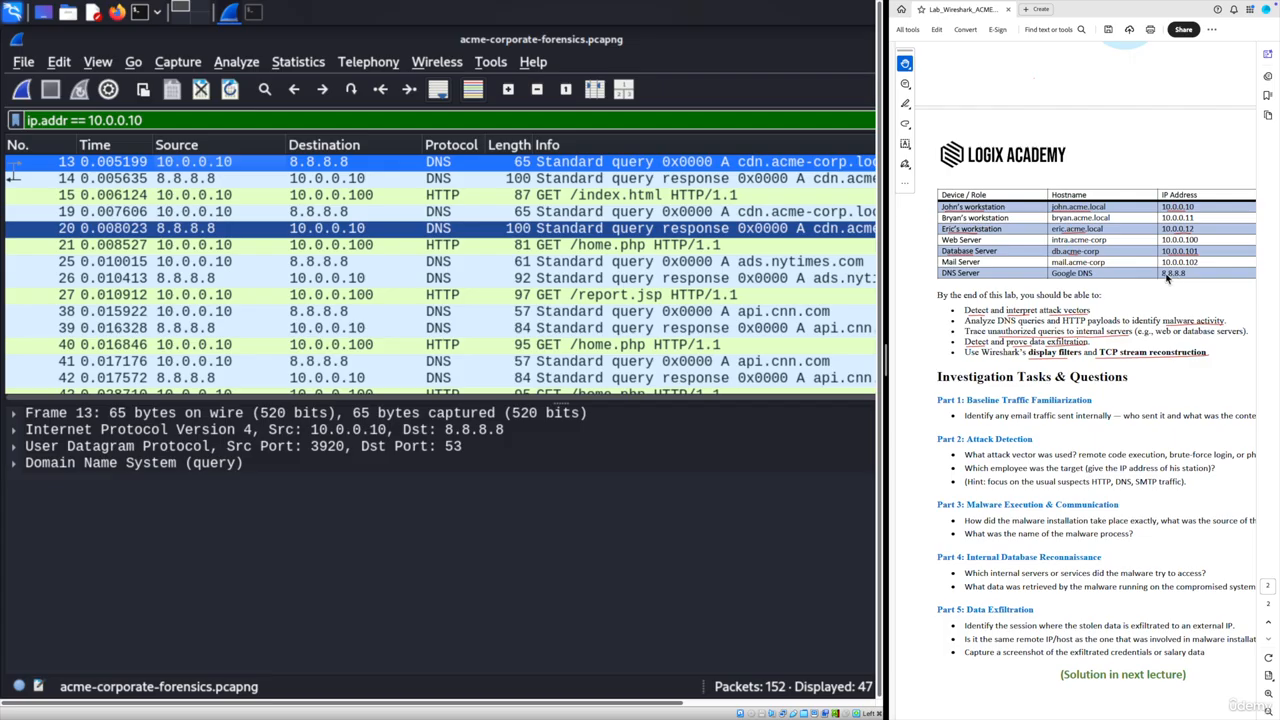
{"action": "scroll", "coordinate": [1110, 287], "scroll_direction": "up", "scroll_amount": 12}
{"action": "scroll", "coordinate": [1177, 386], "scroll_direction": "down", "scroll_amount": 1}
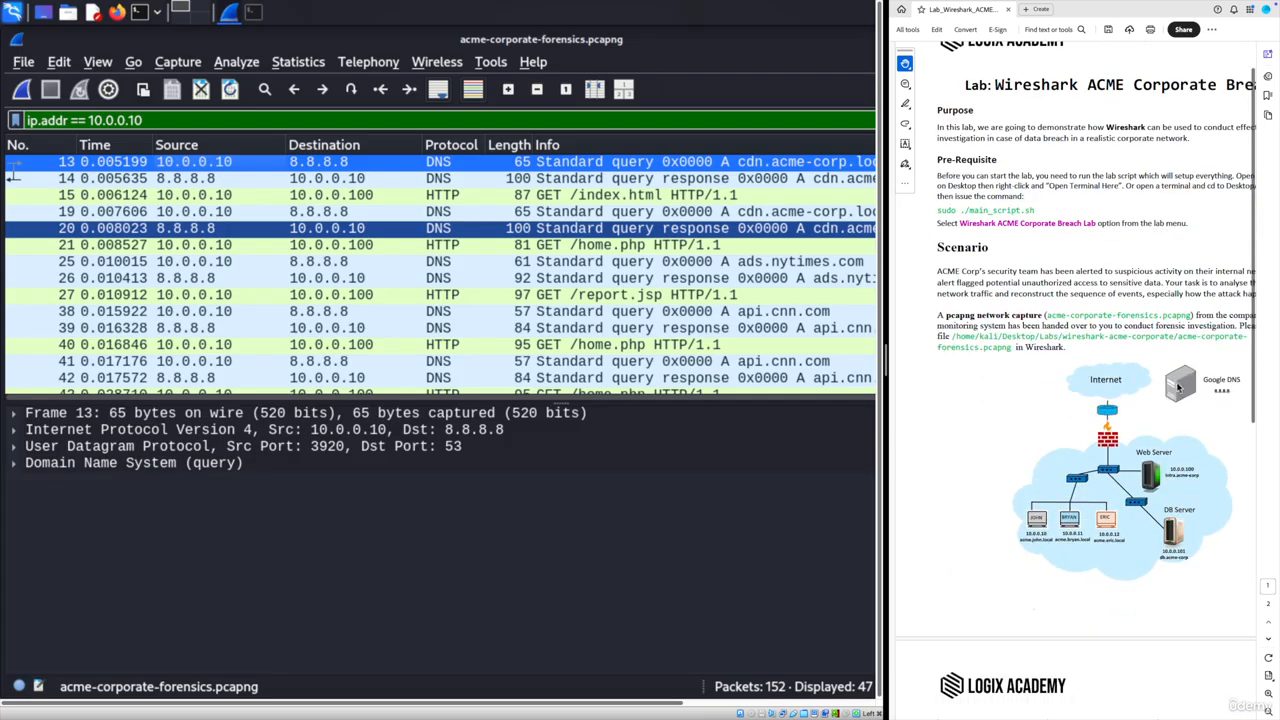
{"action": "scroll", "coordinate": [1165, 400], "scroll_direction": "down", "scroll_amount": 10}
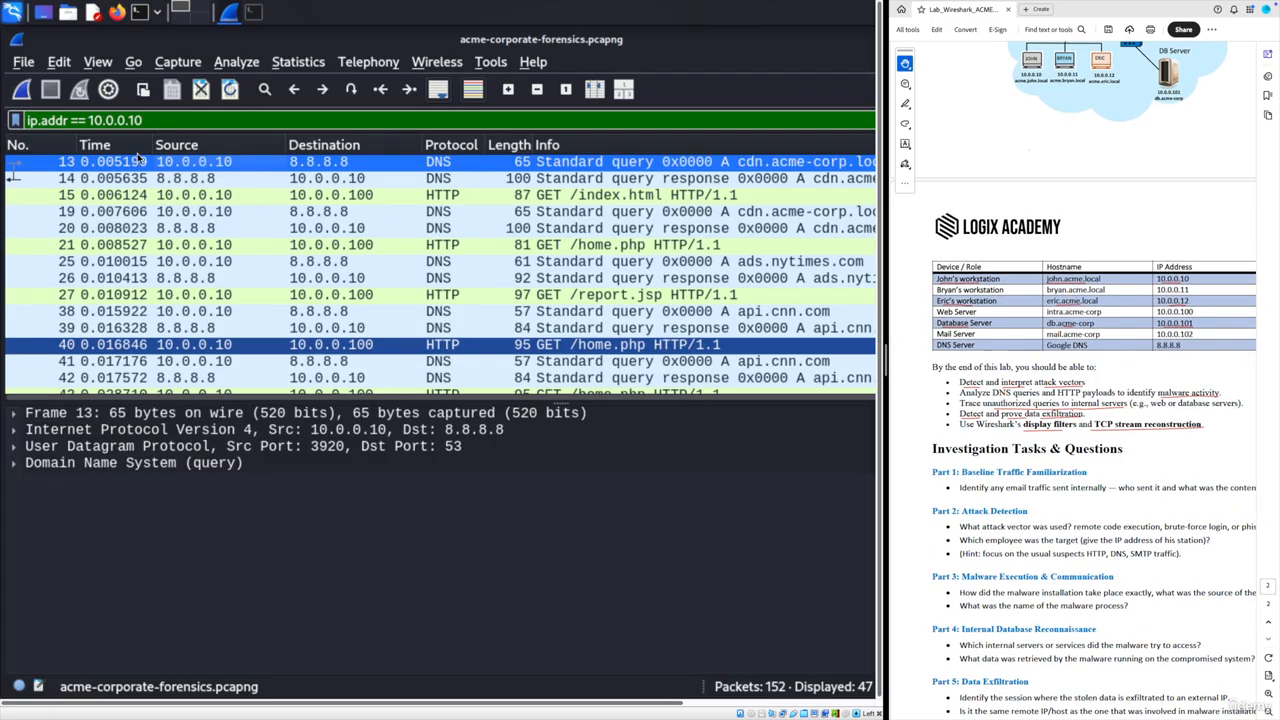
- Expand packet 13's cdn.acme-corp.local query, then inspect DNS response 14 and GET packet 15
{"action": "left_click", "coordinate": [14, 465]}
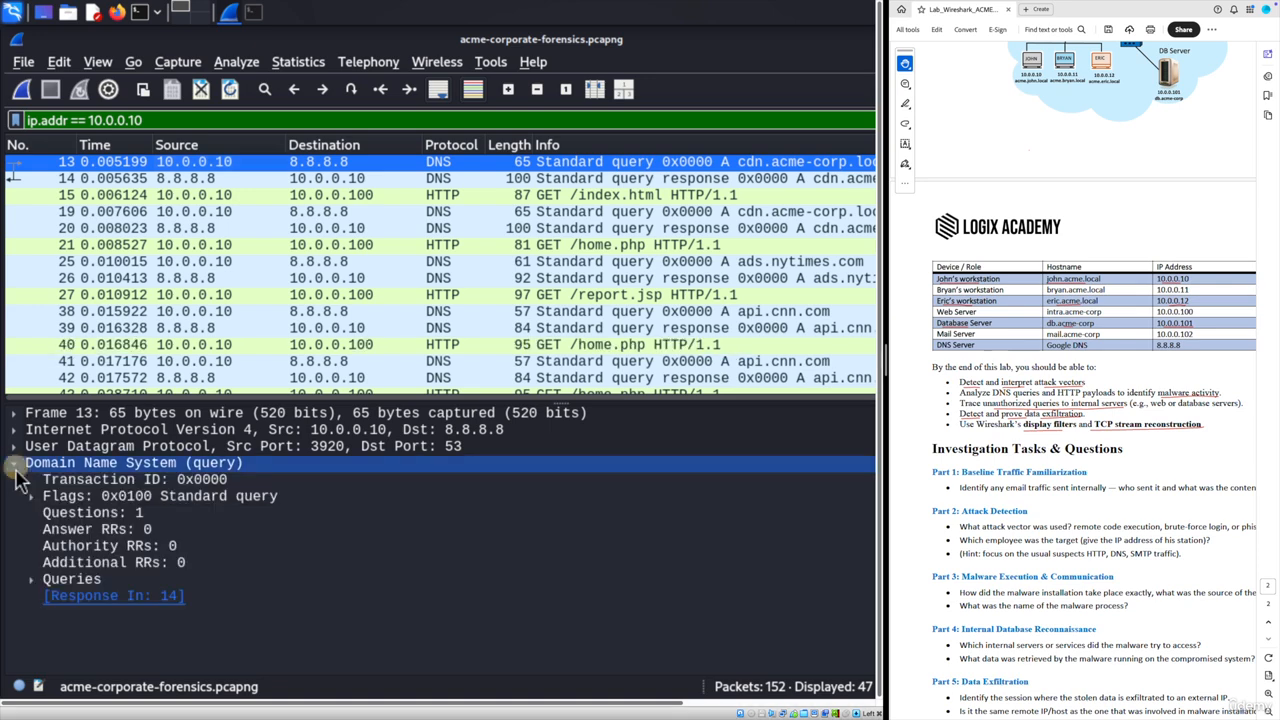
{"action": "left_click", "coordinate": [30, 581]}
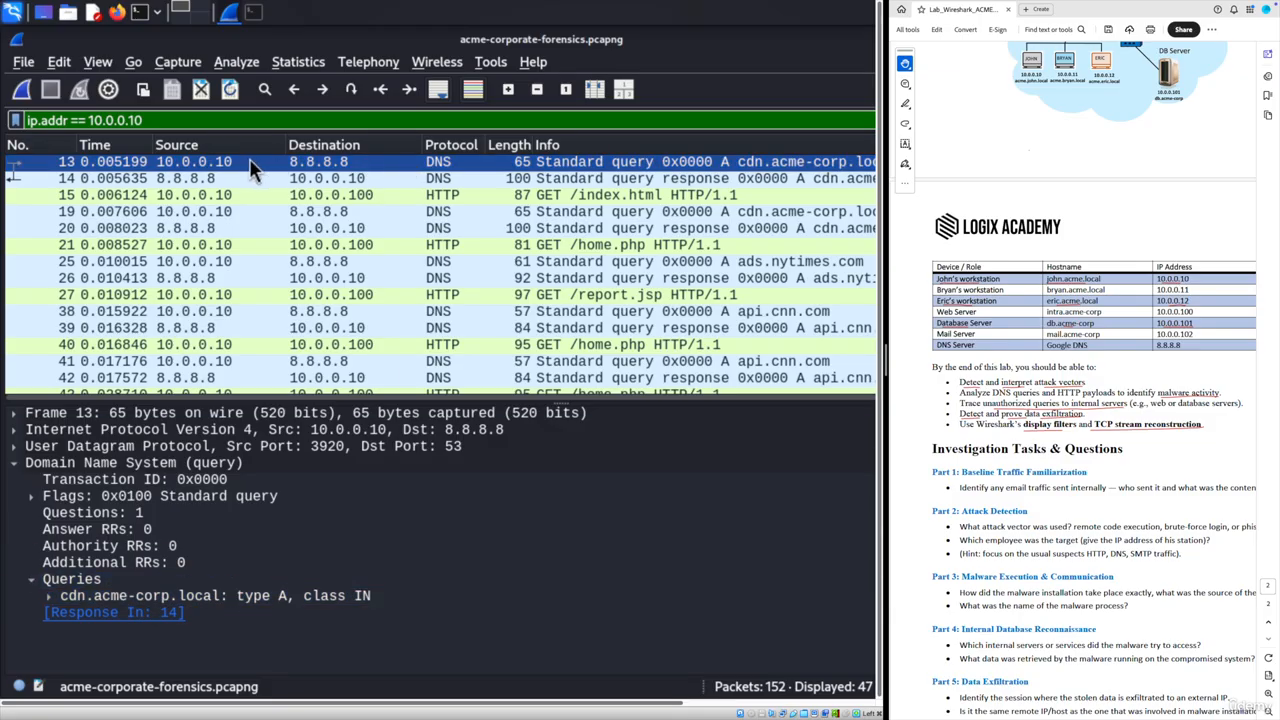
{"action": "left_click", "coordinate": [200, 178]}
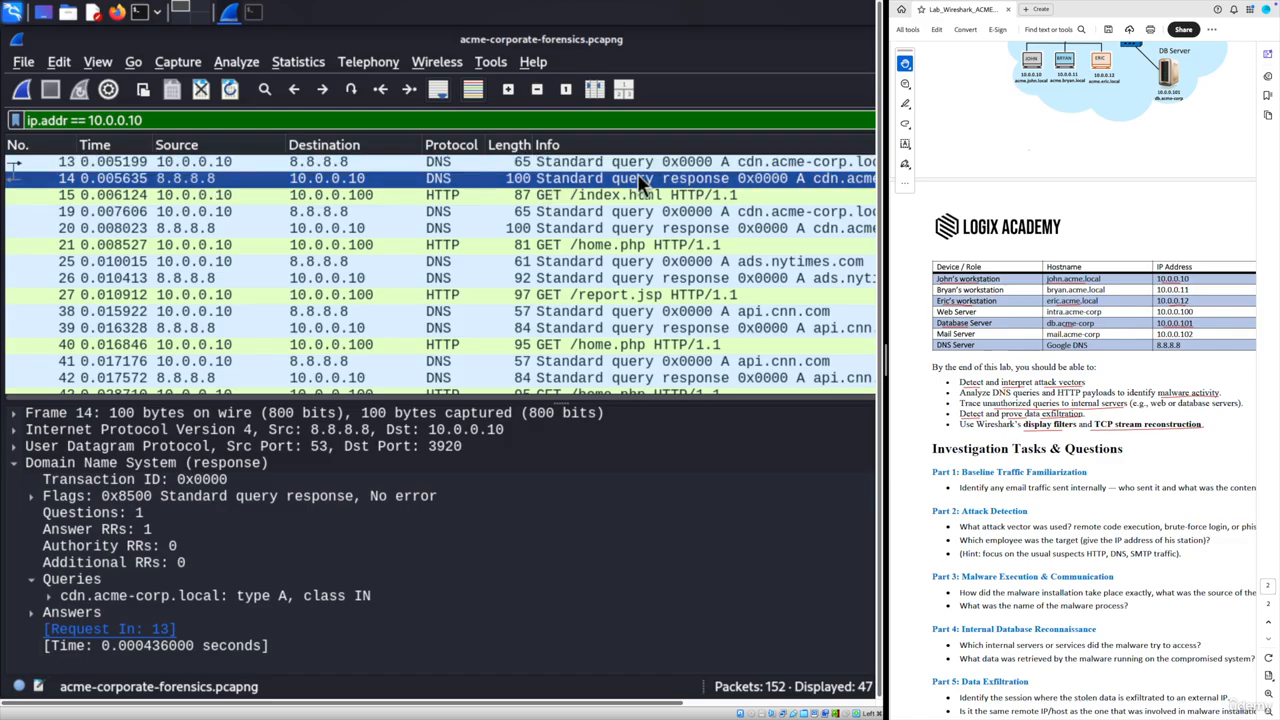
{"action": "left_click", "coordinate": [177, 196]}
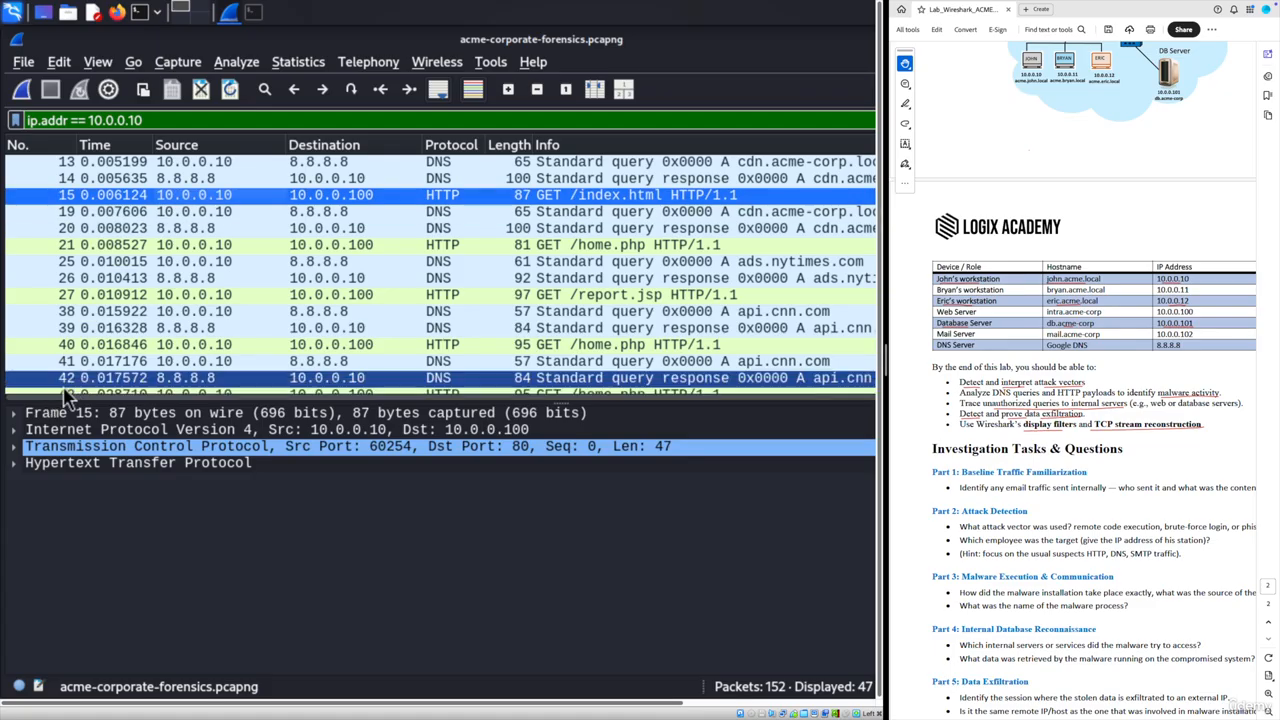
- Follow packet 15's HTTP stream to confirm GET /index.html to host nytimes.com, then close it
{"action": "right_click", "coordinate": [213, 194]}
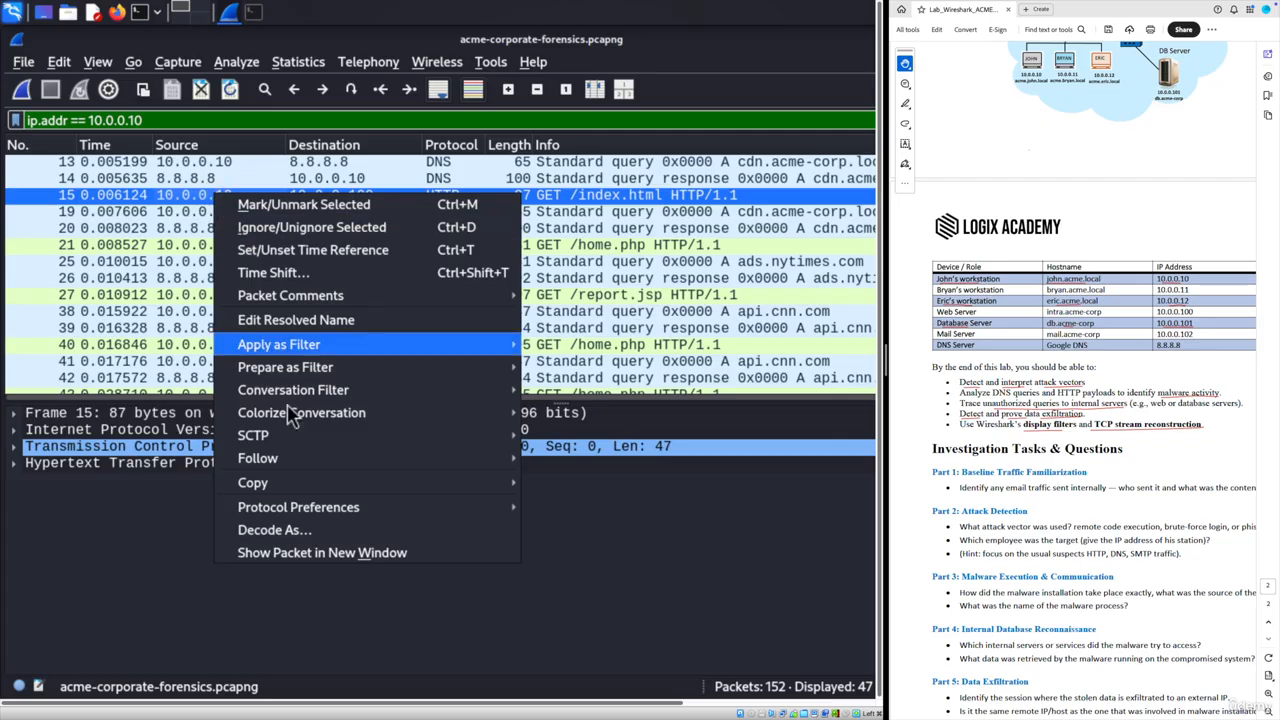
{"action": "mouse_move", "coordinate": [450, 458]}
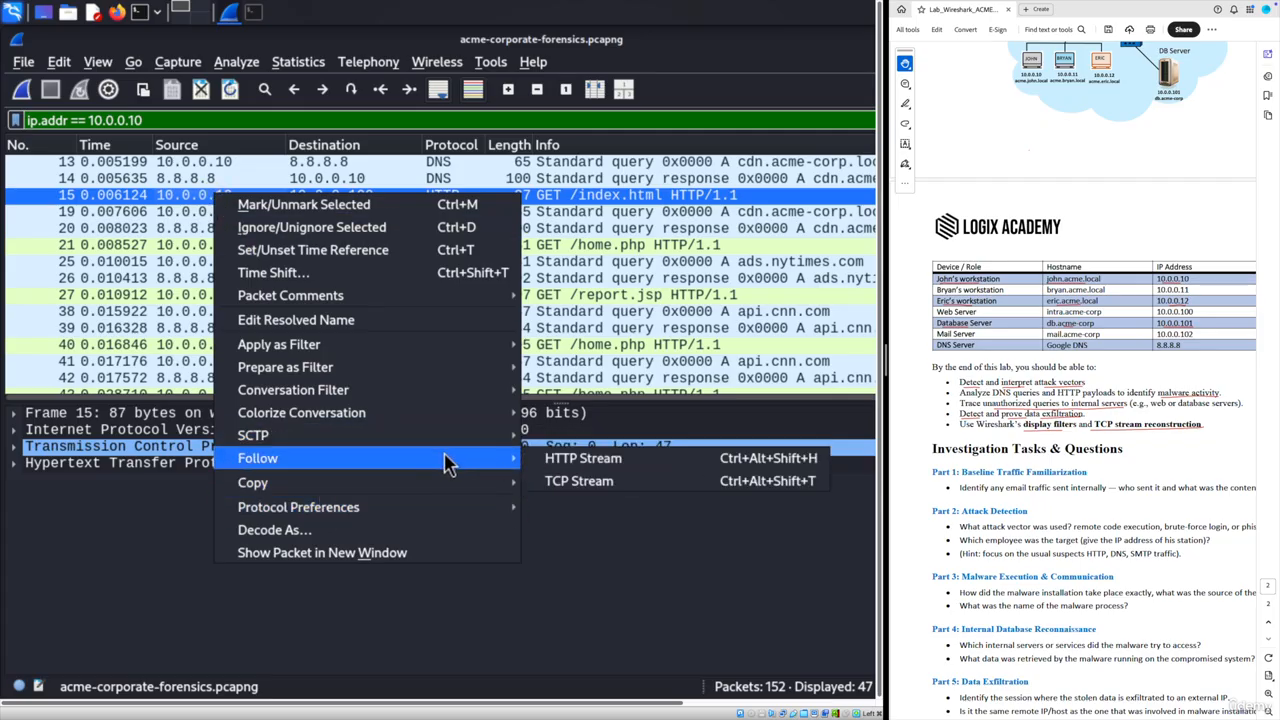
{"action": "left_click", "coordinate": [563, 465]}
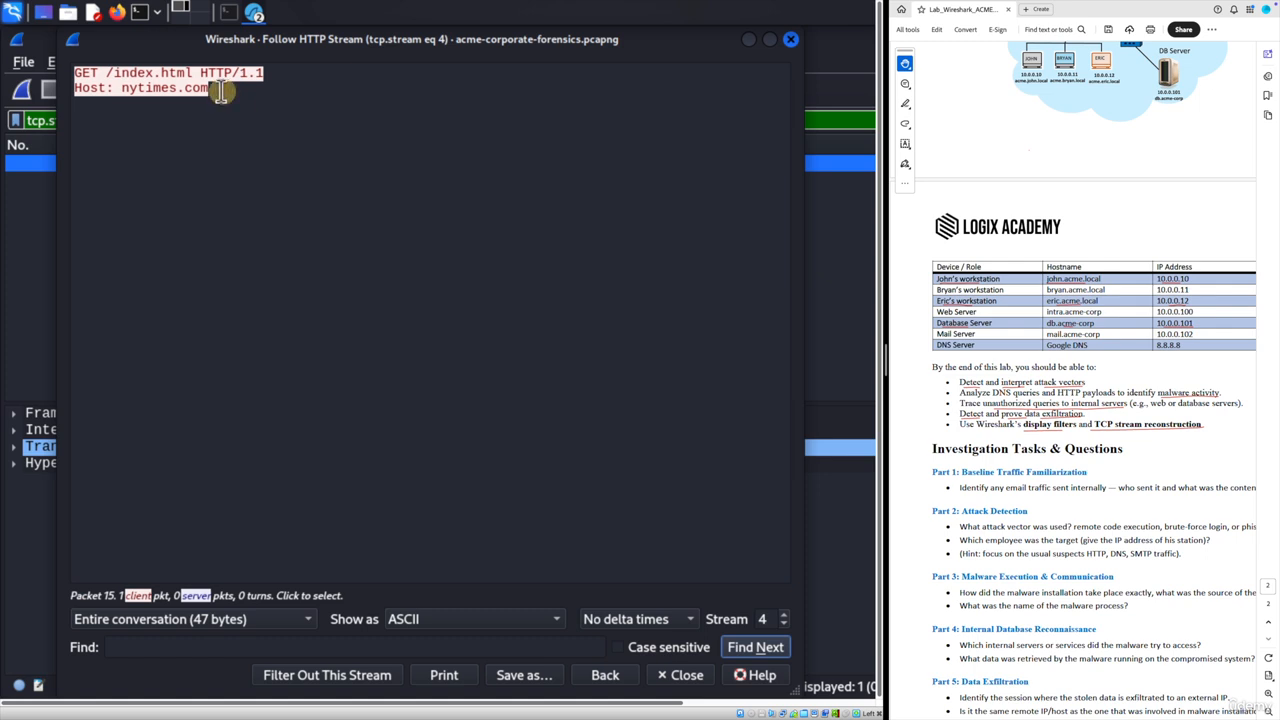
{"action": "left_click_drag", "start_coordinate": [210, 88], "coordinate": [125, 90]}
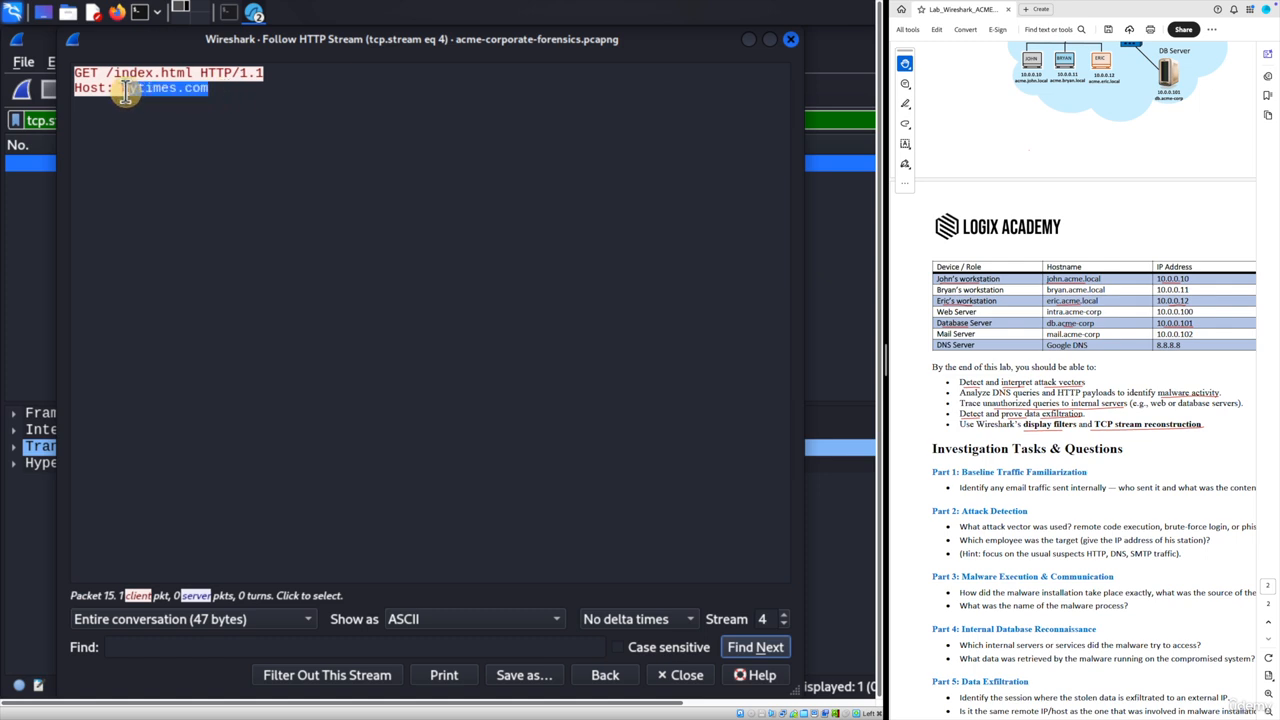
{"action": "left_click", "coordinate": [790, 39]}
- Replace the stream filter with ip.addr == 10.0.0.10, copy the expression, and apply it
{"action": "left_click_drag", "start_coordinate": [120, 120], "coordinate": [20, 120]}
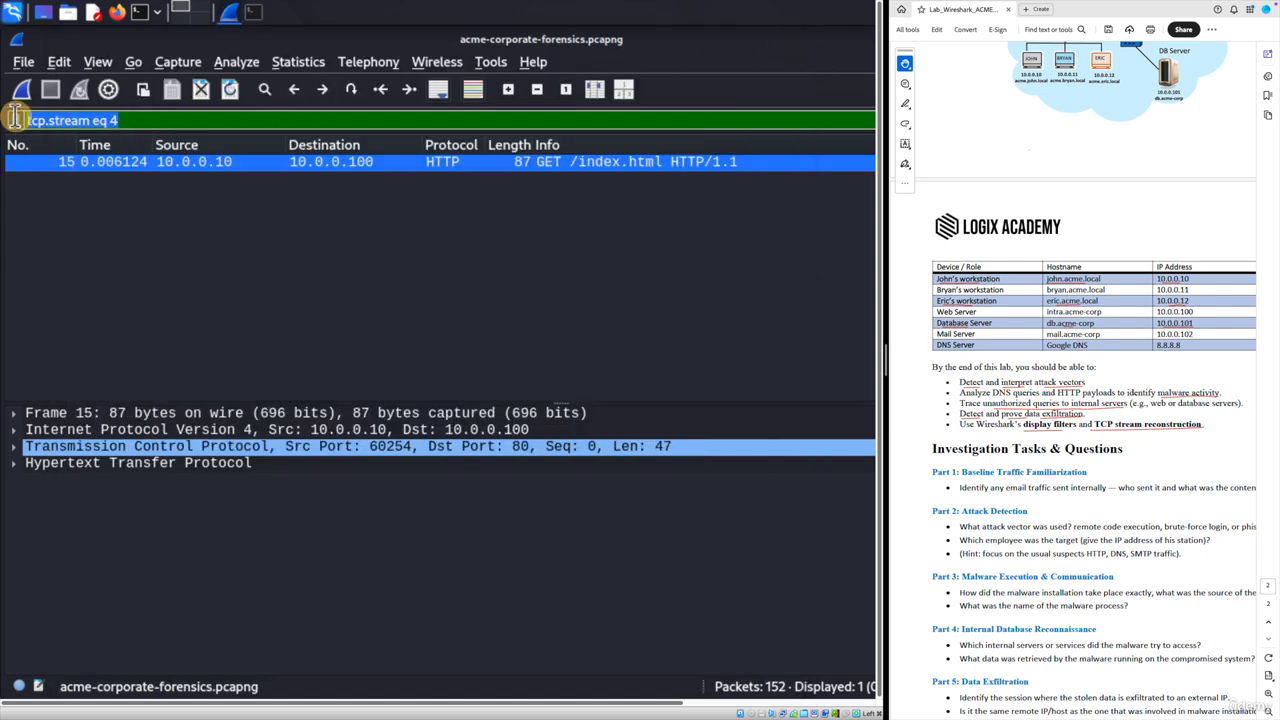
{"action": "type", "text": "ip.addr == "}
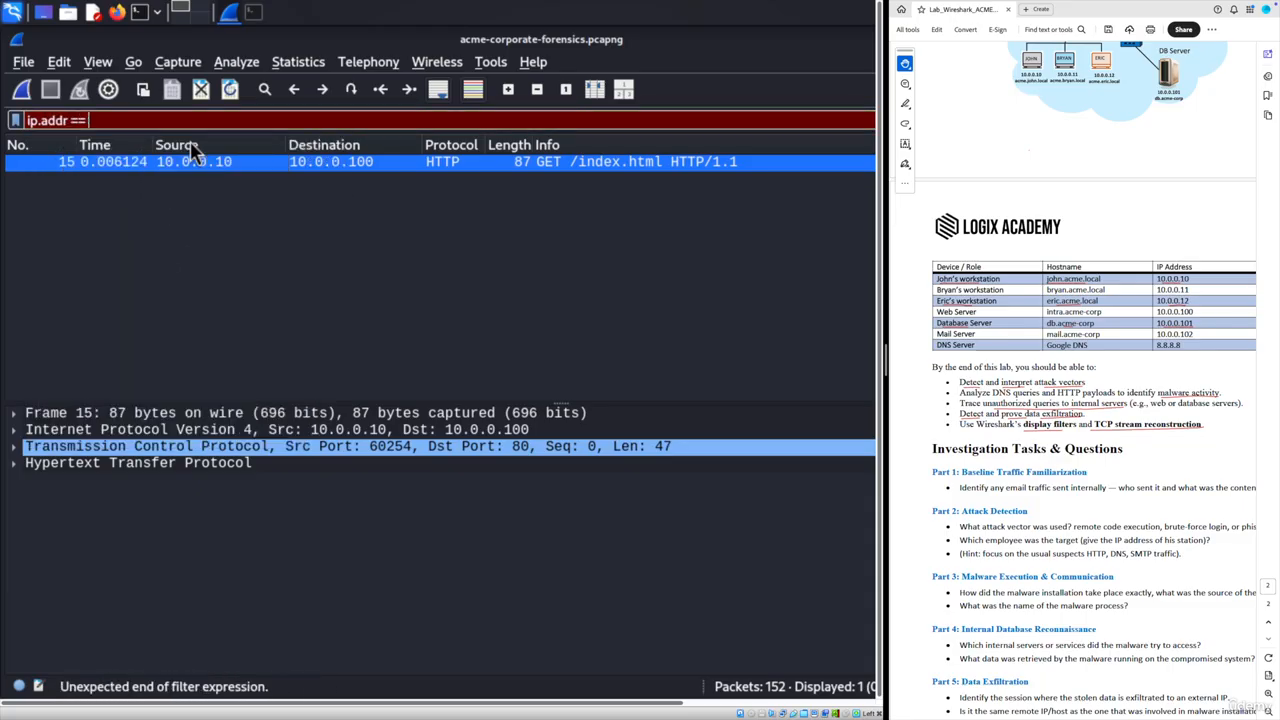
{"action": "type", "text": "10.0.0."}
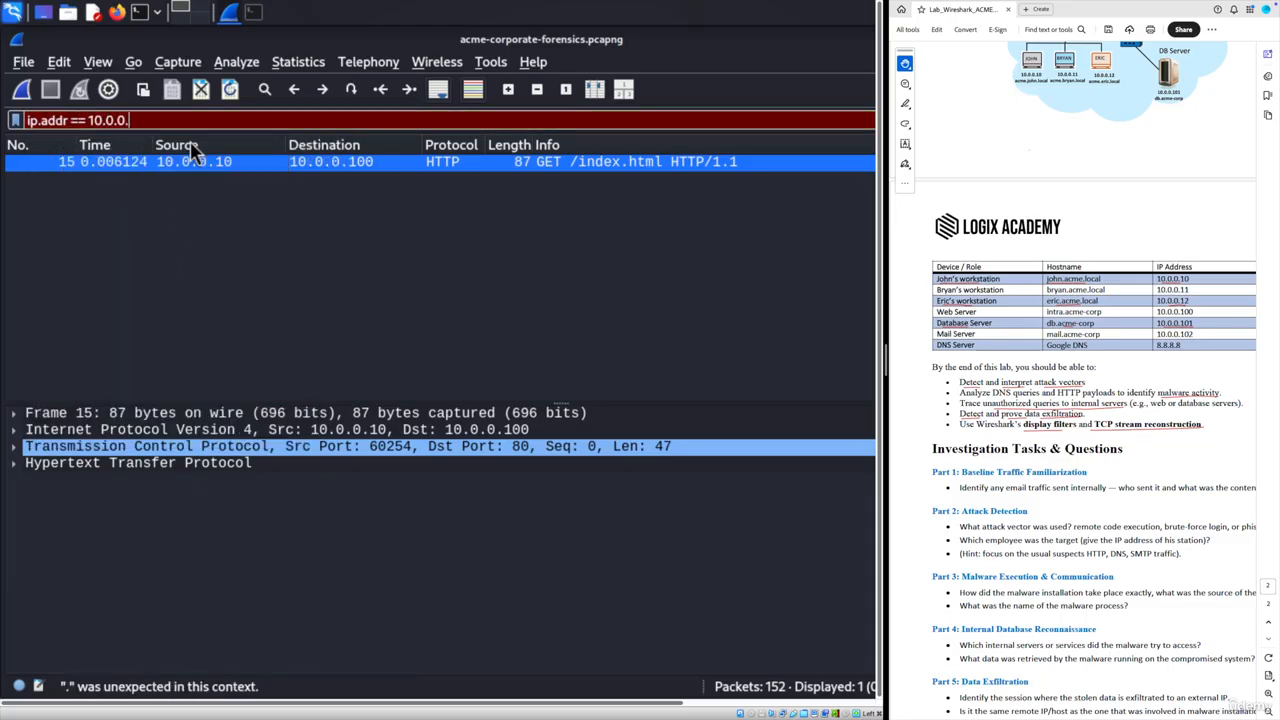
{"action": "type", "text": "10"}
{"action": "left_click_drag", "start_coordinate": [148, 120], "coordinate": [35, 119]}
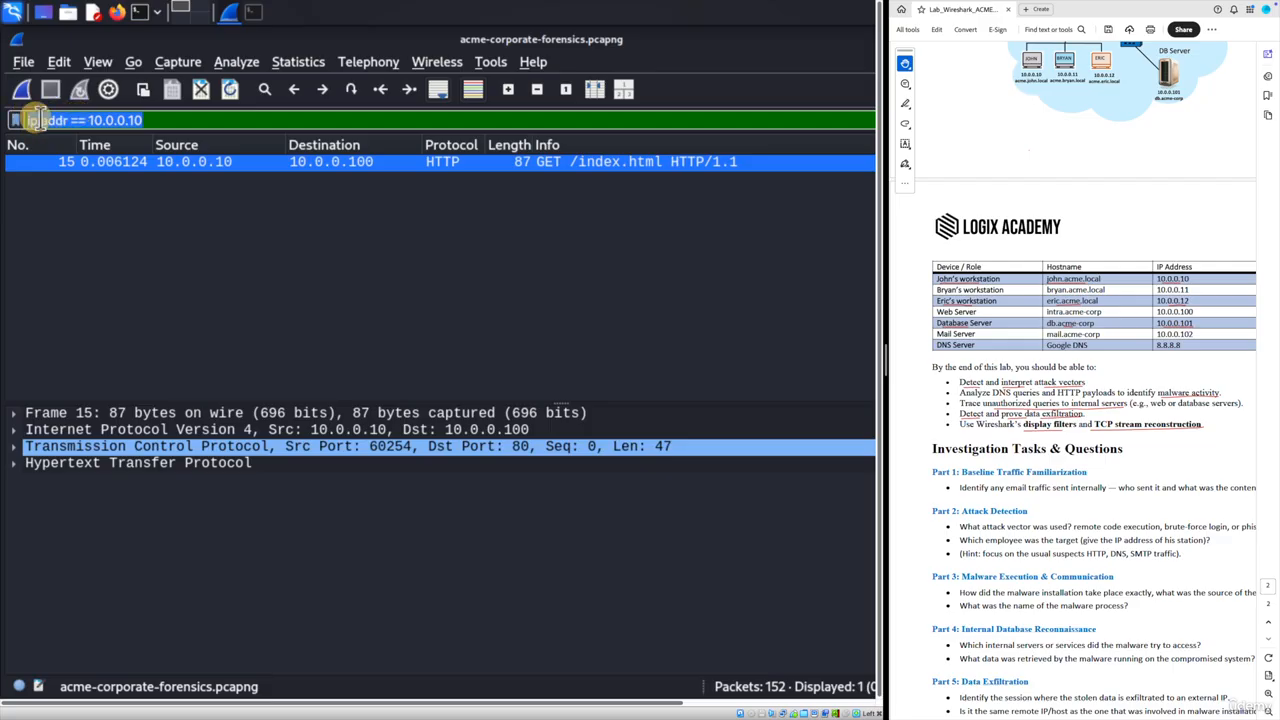
{"action": "right_click", "coordinate": [76, 120]}
{"action": "left_click", "coordinate": [130, 220]}
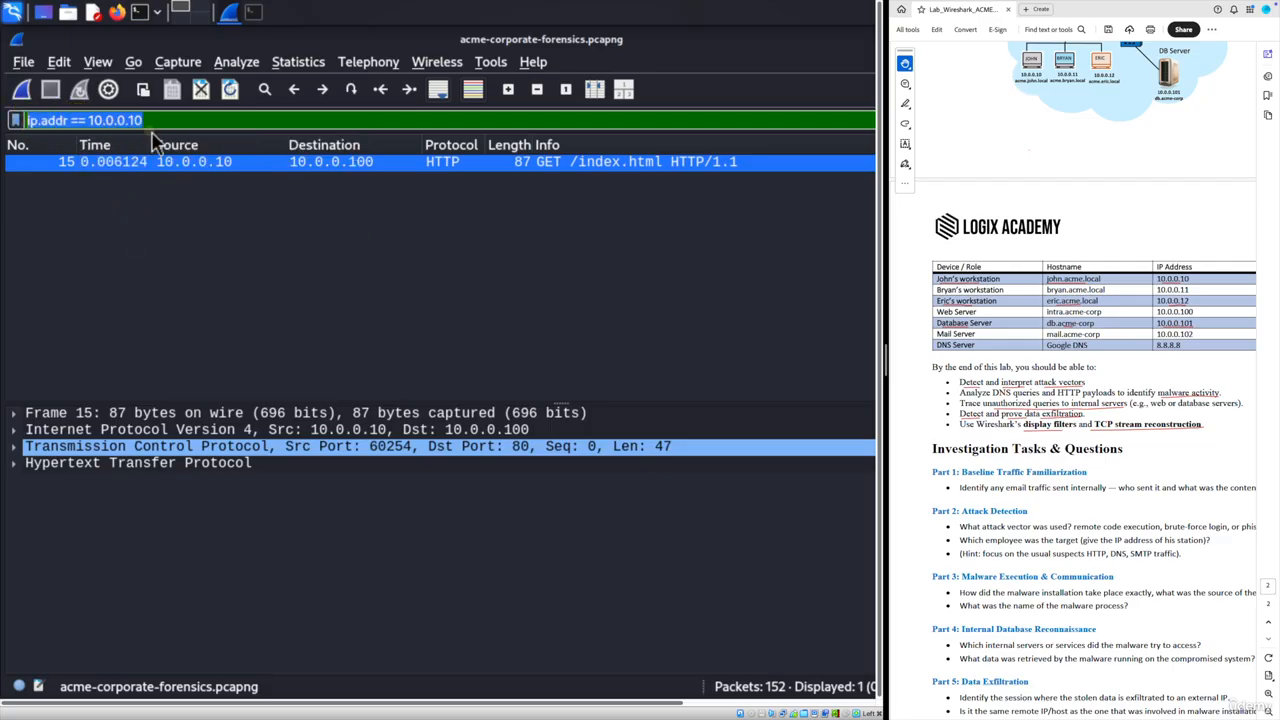
{"action": "left_click", "coordinate": [163, 120]}
{"action": "key", "text": "Return"}
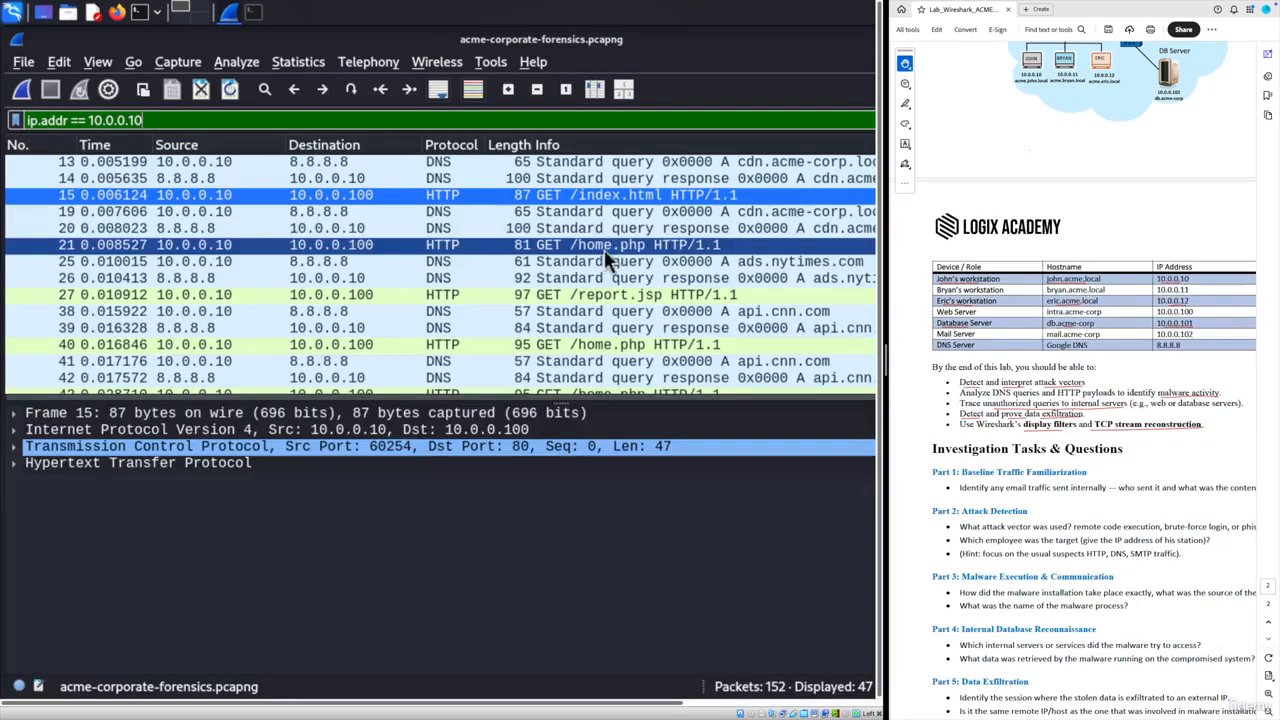
- Inspect packets 25–27 and 48: the ads.nytimes.com DNS traffic and GET /report.jsp request
{"action": "scroll", "coordinate": [447, 256], "scroll_direction": "down", "scroll_amount": 1}
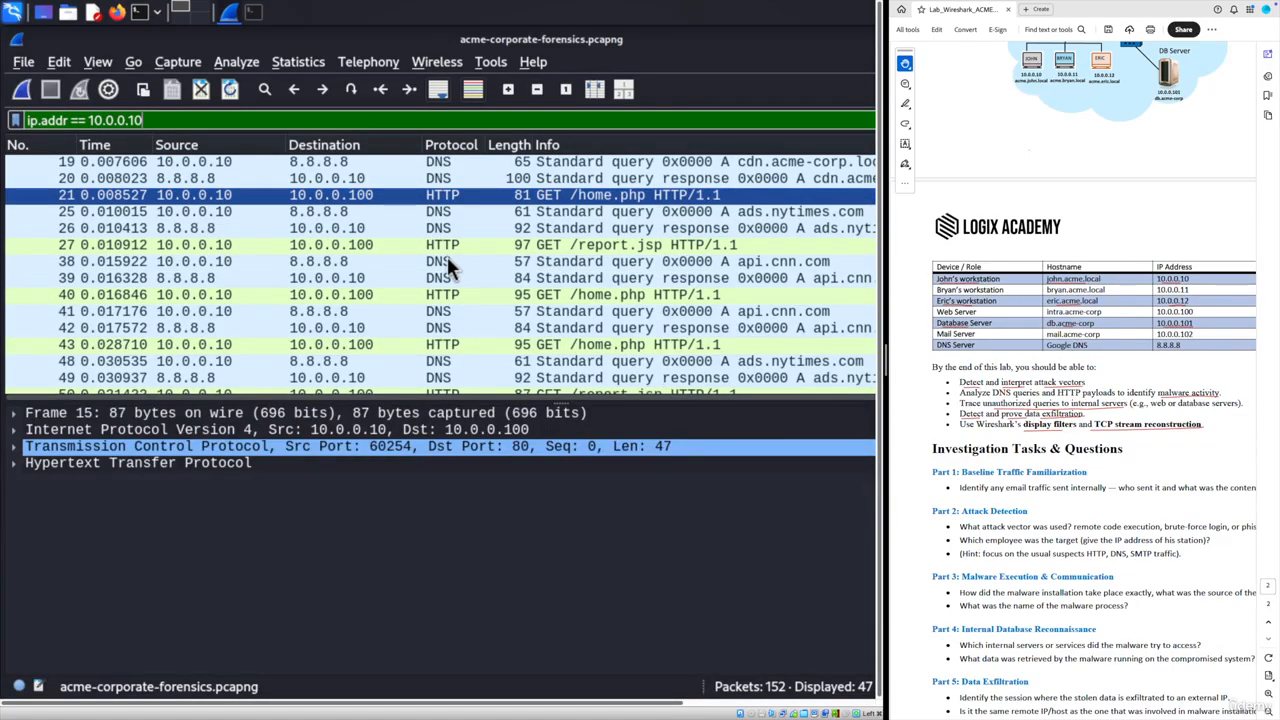
{"action": "left_click", "coordinate": [572, 211]}
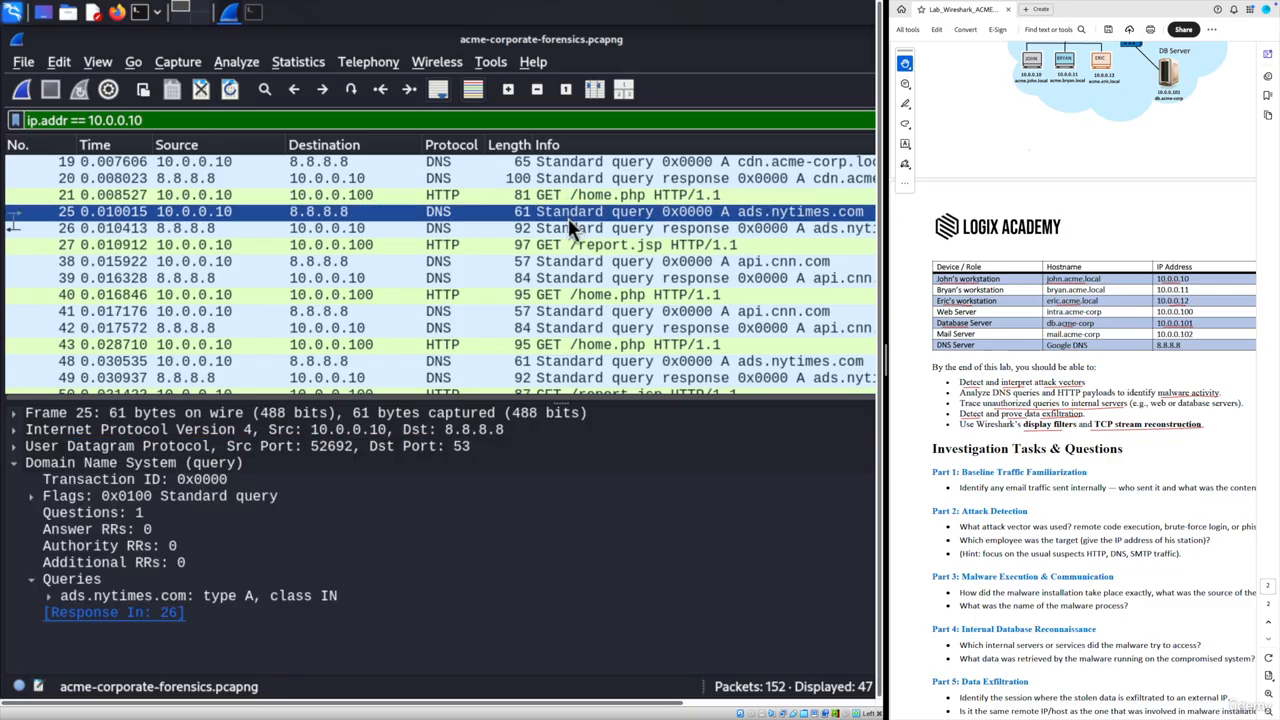
{"action": "scroll", "coordinate": [560, 220], "scroll_direction": "down", "scroll_amount": 1}
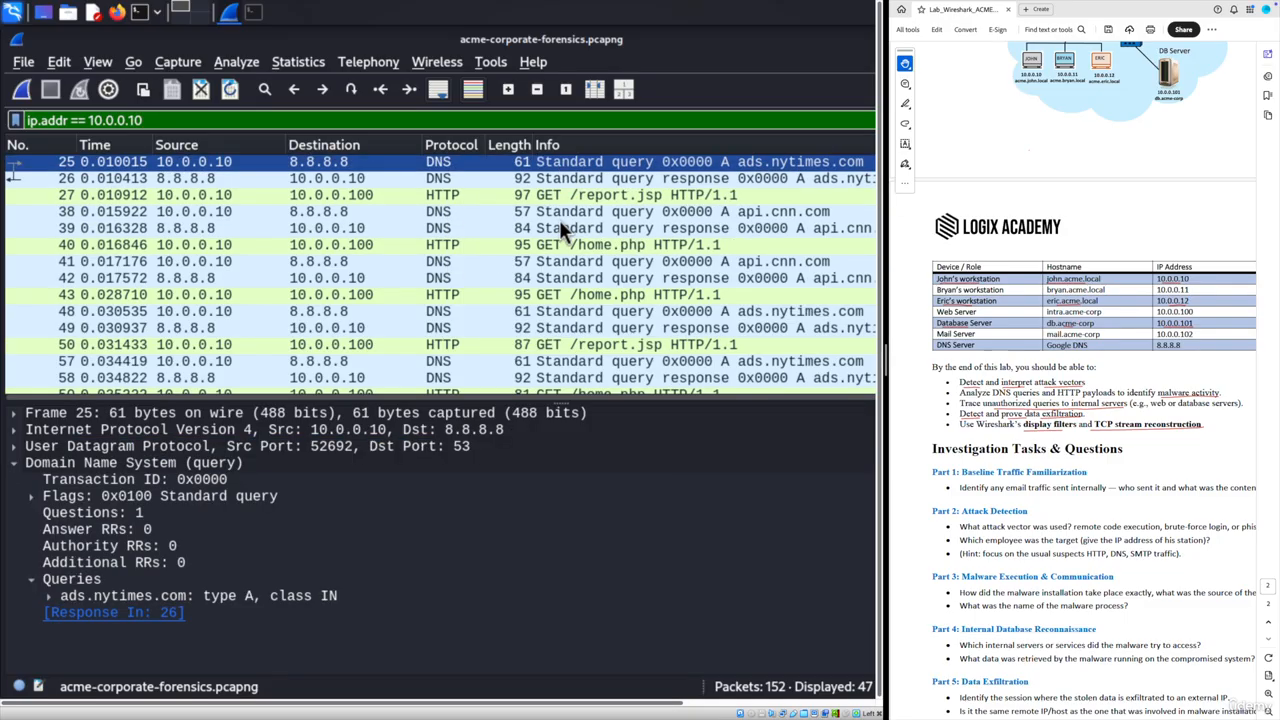
{"action": "left_click", "coordinate": [624, 178]}
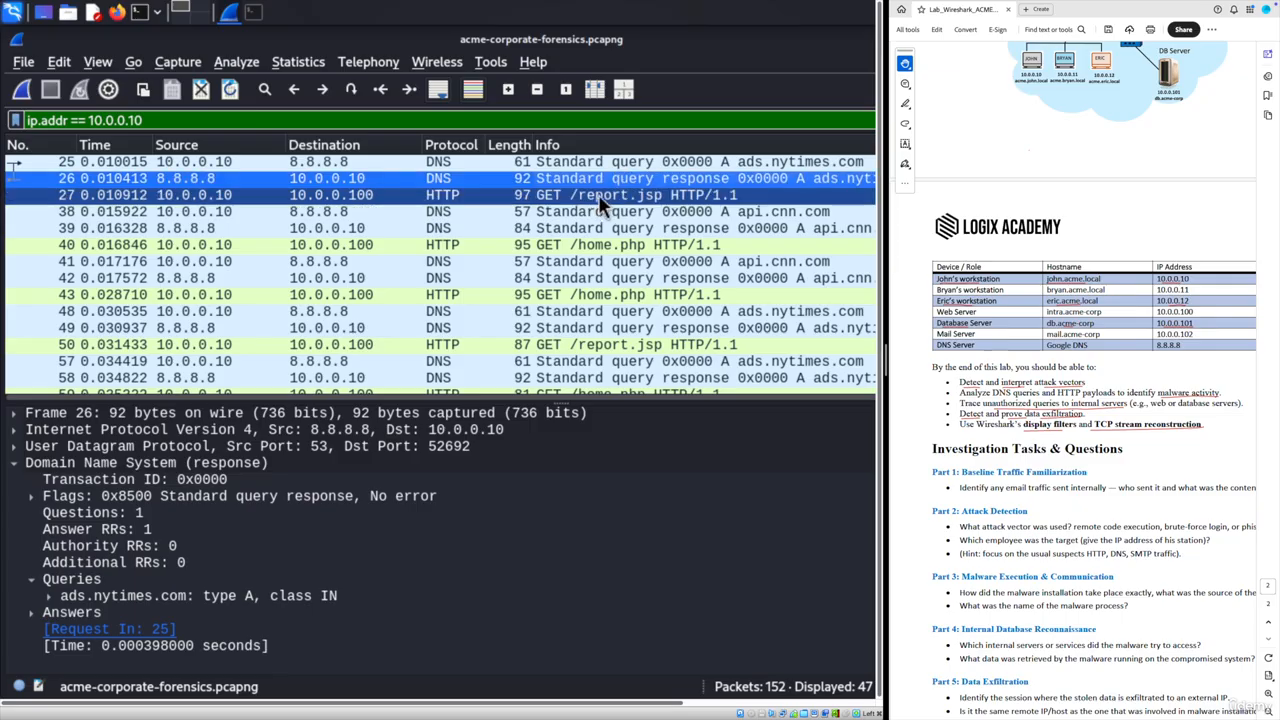
{"action": "left_click", "coordinate": [455, 197]}
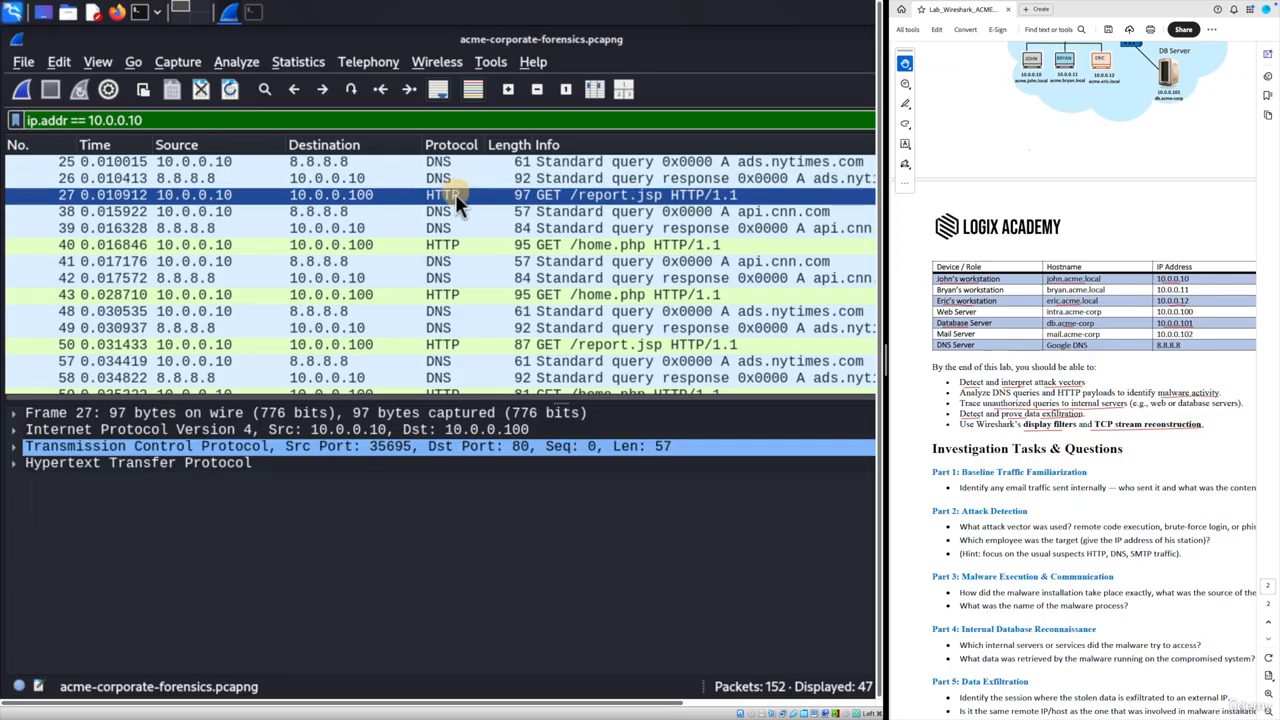
{"action": "left_click", "coordinate": [542, 311]}
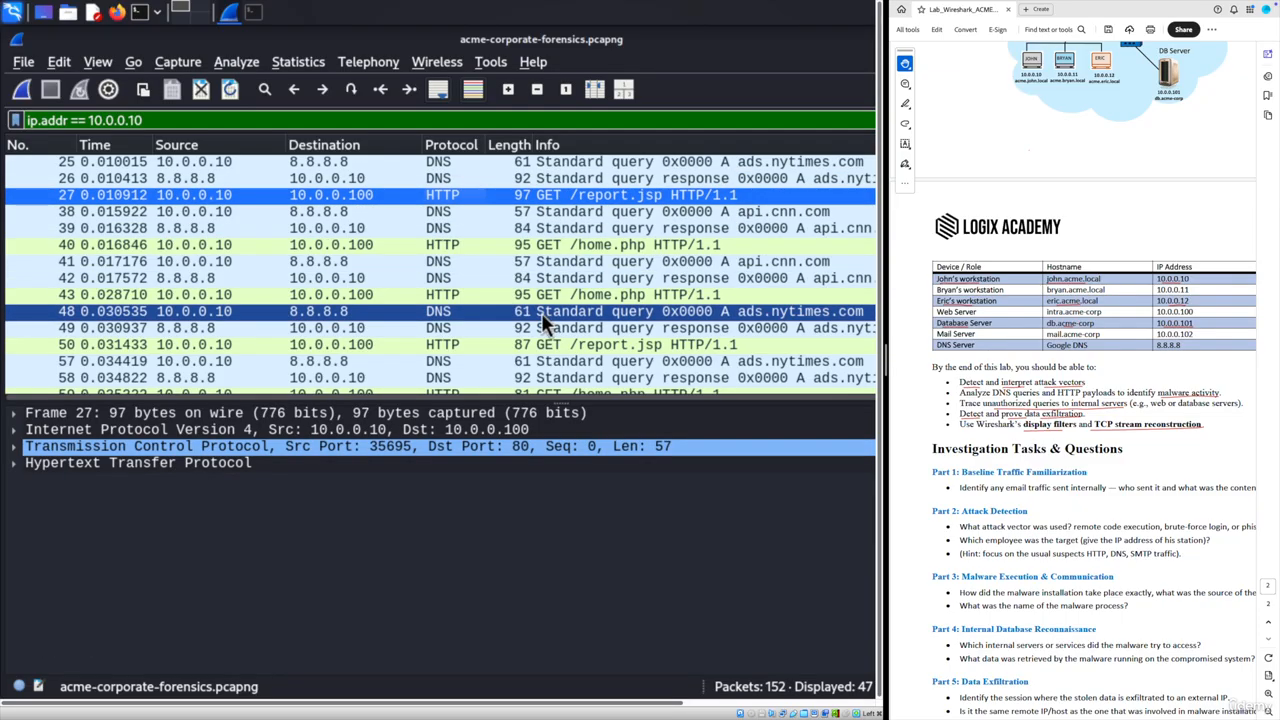
- Step through packets 57–65 to reach the malicious DNS lookup and GET /payload.exe request
{"action": "scroll", "coordinate": [541, 312], "scroll_direction": "down", "scroll_amount": 1}
{"action": "left_click", "coordinate": [541, 312]}
{"action": "scroll", "coordinate": [539, 313], "scroll_direction": "down", "scroll_amount": 1}
{"action": "left_click", "coordinate": [539, 313]}
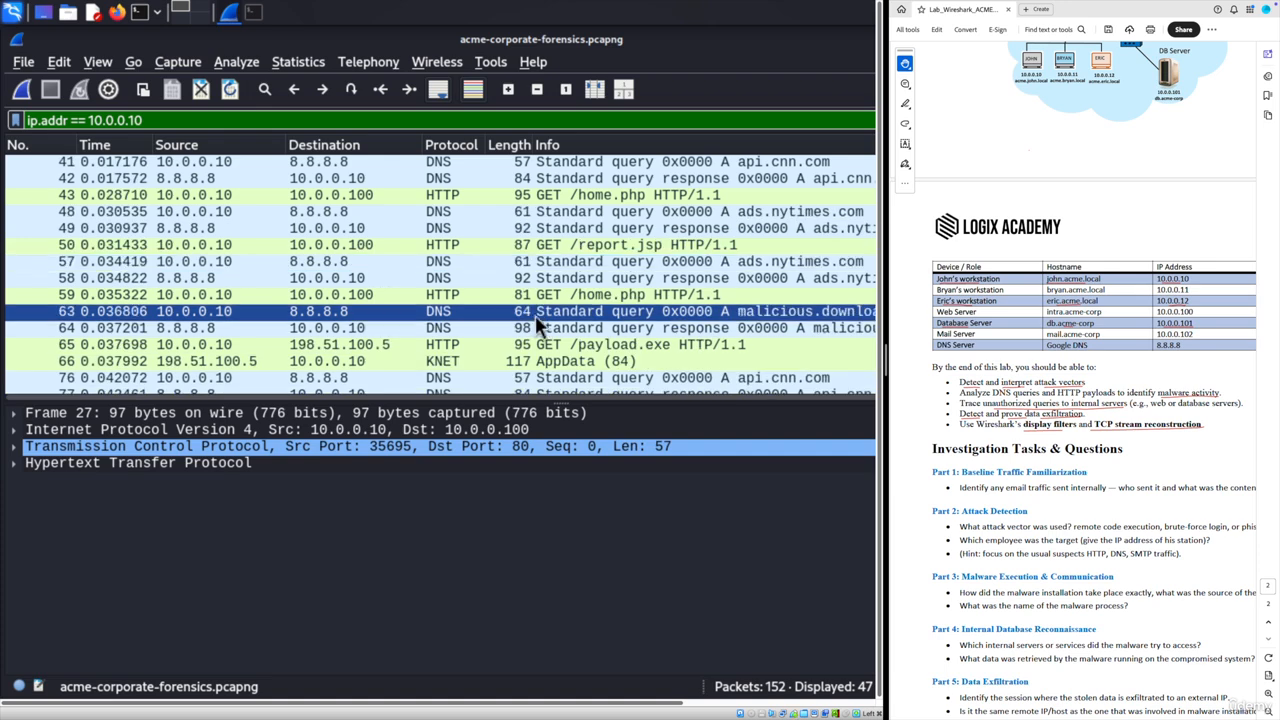
{"action": "left_click_drag", "start_coordinate": [540, 323], "coordinate": [758, 207]}
{"action": "scroll", "coordinate": [432, 270], "scroll_direction": "down", "scroll_amount": 1}
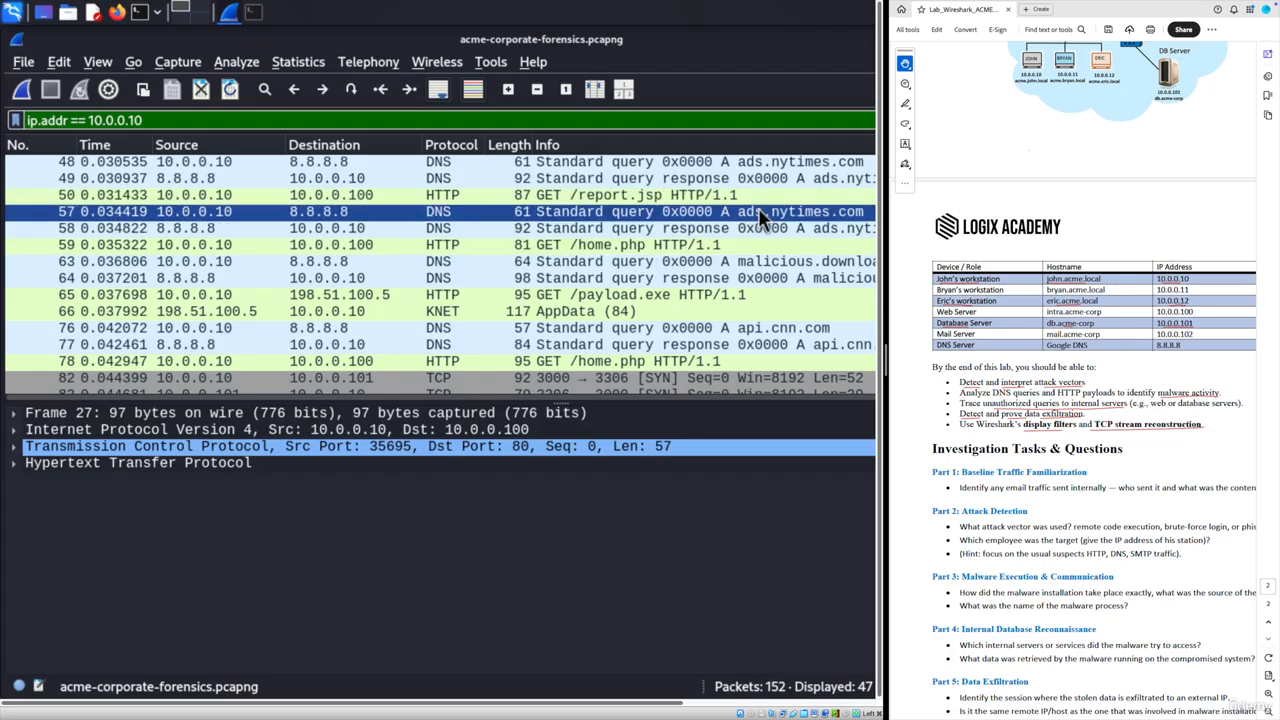
{"action": "left_click_drag", "start_coordinate": [351, 222], "coordinate": [326, 233]}
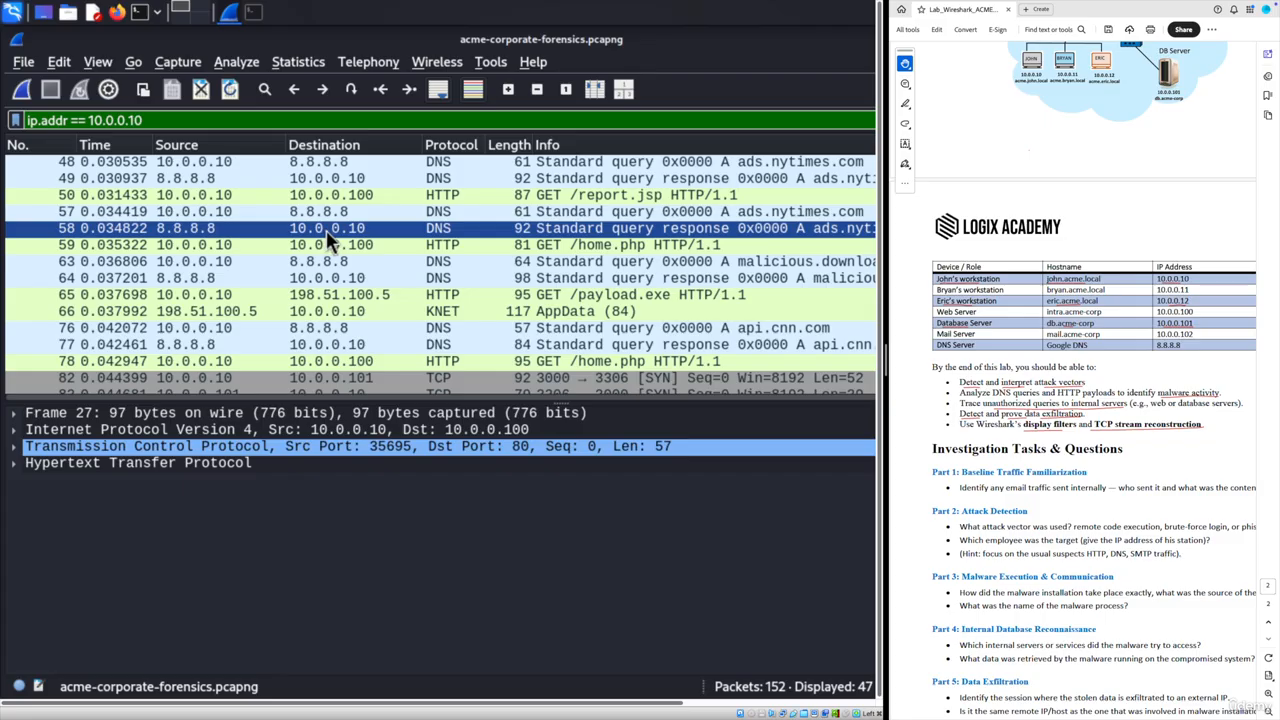
{"action": "scroll", "coordinate": [327, 232], "scroll_direction": "down", "scroll_amount": 1}
{"action": "left_click", "coordinate": [585, 194]}
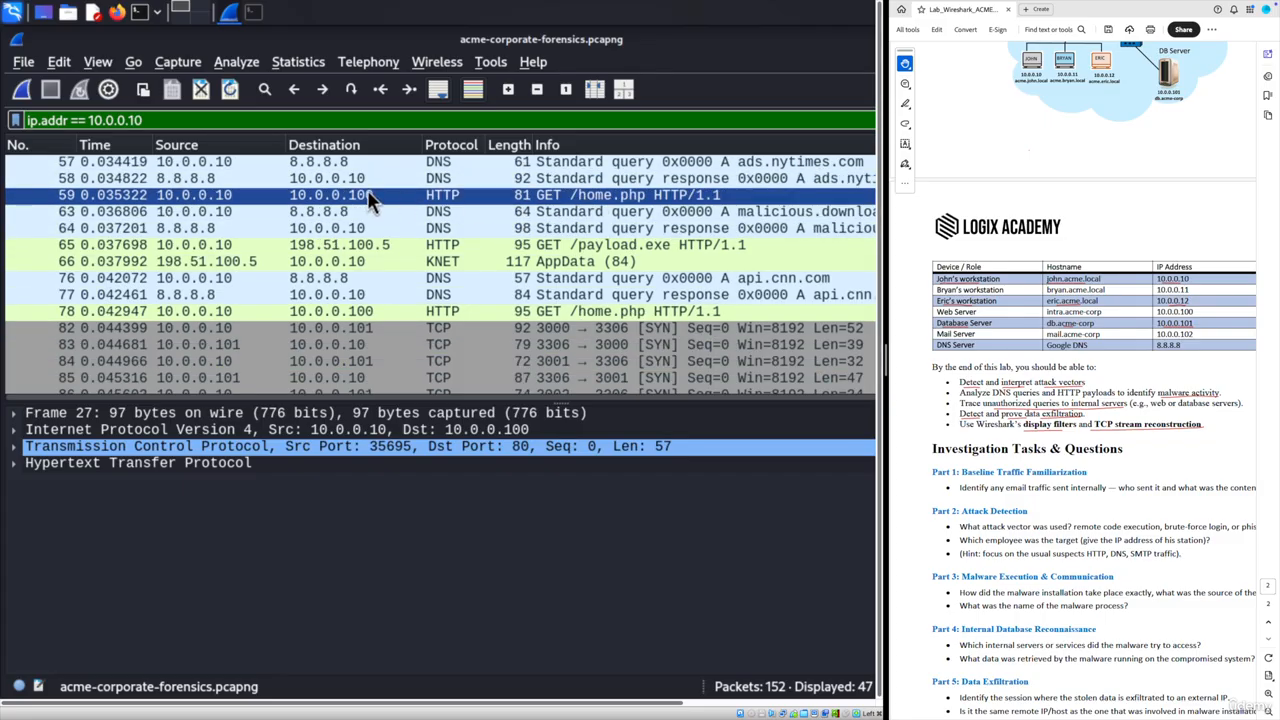
{"action": "left_click_drag", "start_coordinate": [362, 195], "coordinate": [325, 245]}
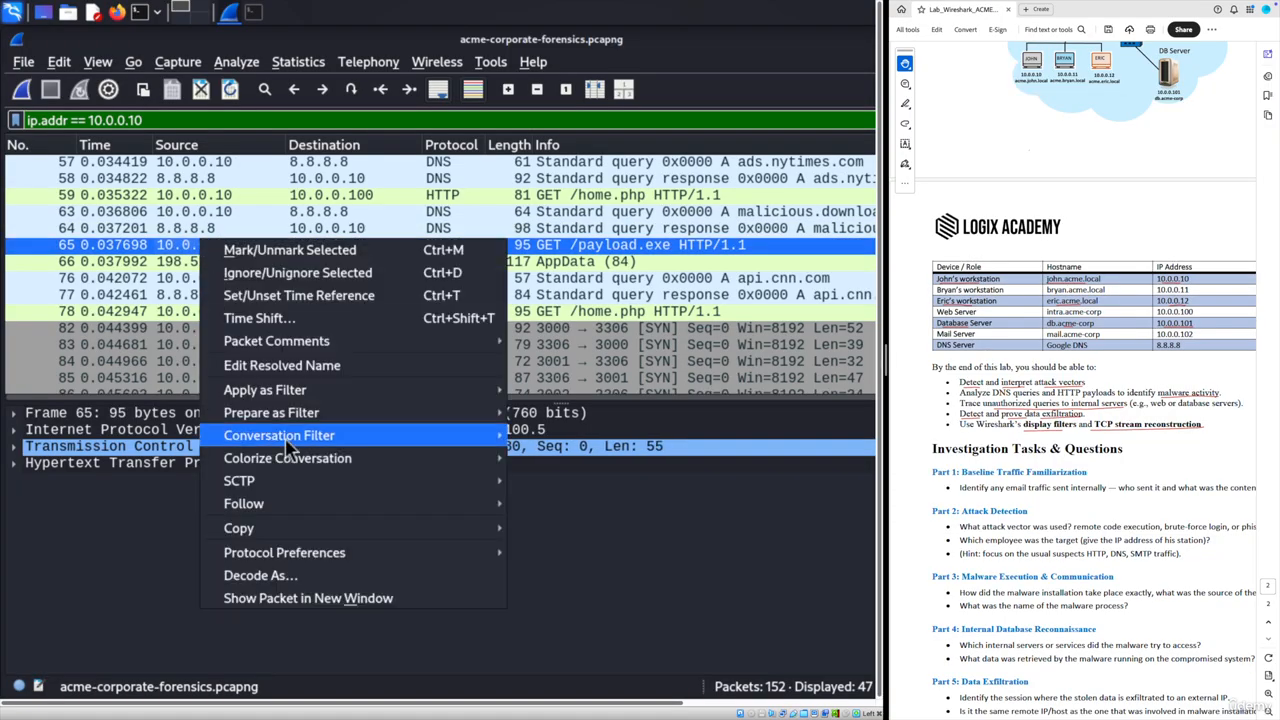
- Follow the payload.exe download's HTTP stream, noting host malicious.download, then close it
{"action": "mouse_move", "coordinate": [380, 504]}
{"action": "left_click", "coordinate": [560, 506]}
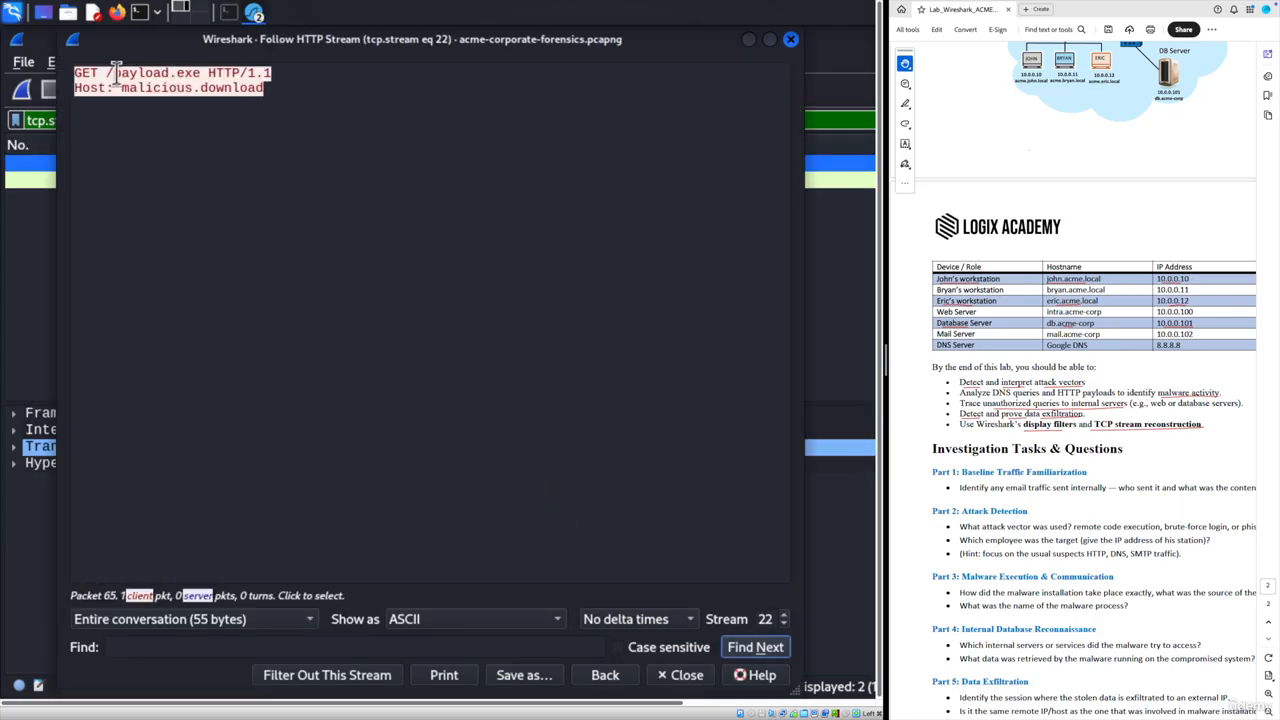
{"action": "left_click_drag", "start_coordinate": [113, 72], "coordinate": [207, 72]}
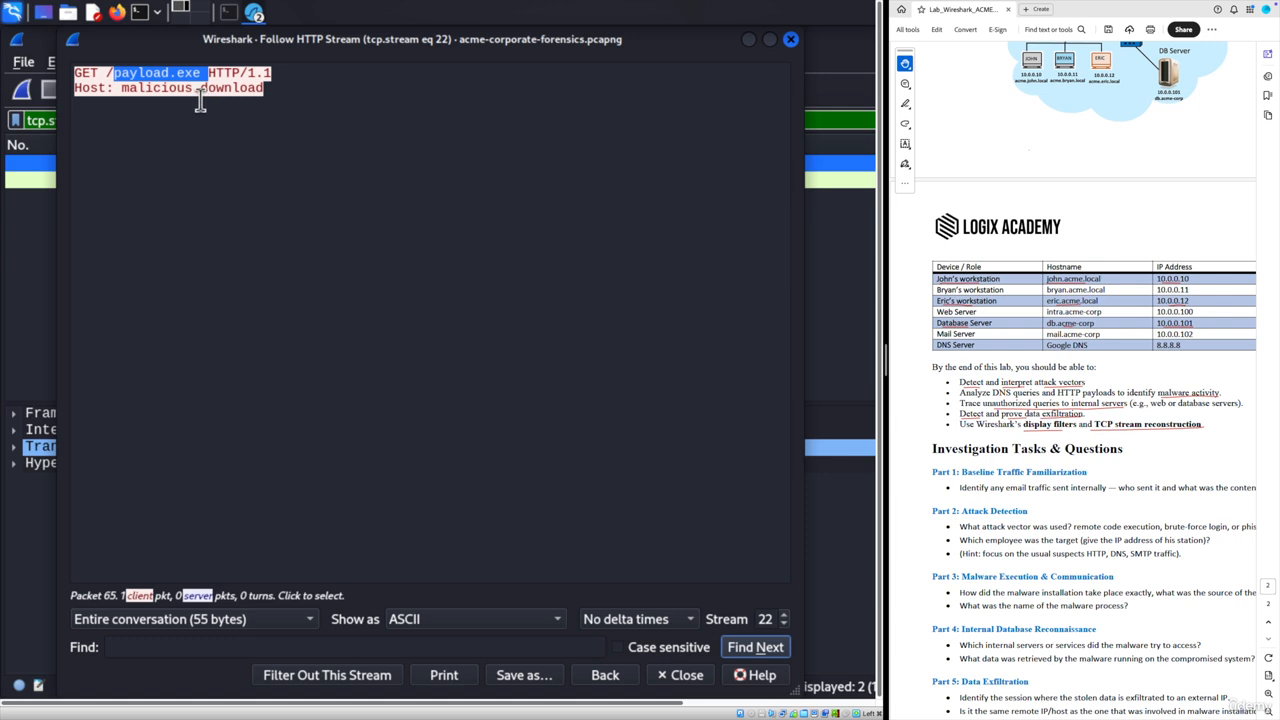
{"action": "left_click_drag", "start_coordinate": [264, 88], "coordinate": [121, 88]}
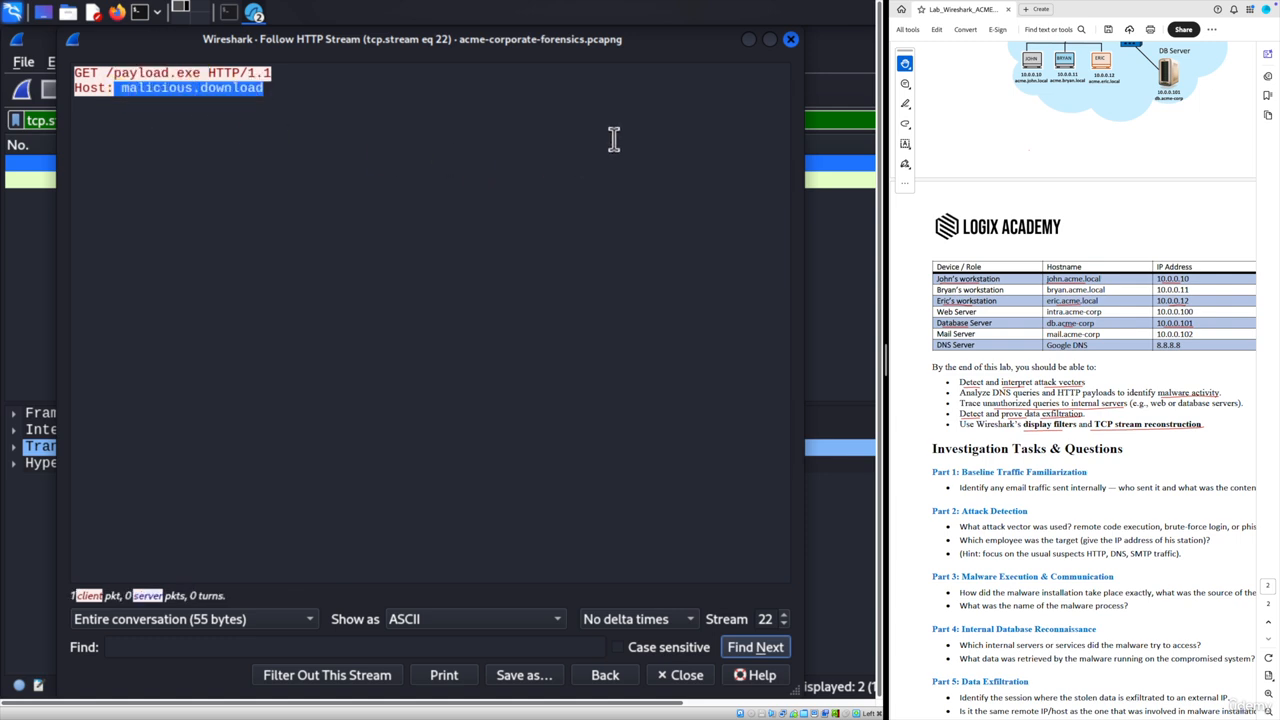
{"action": "left_click", "coordinate": [791, 40]}
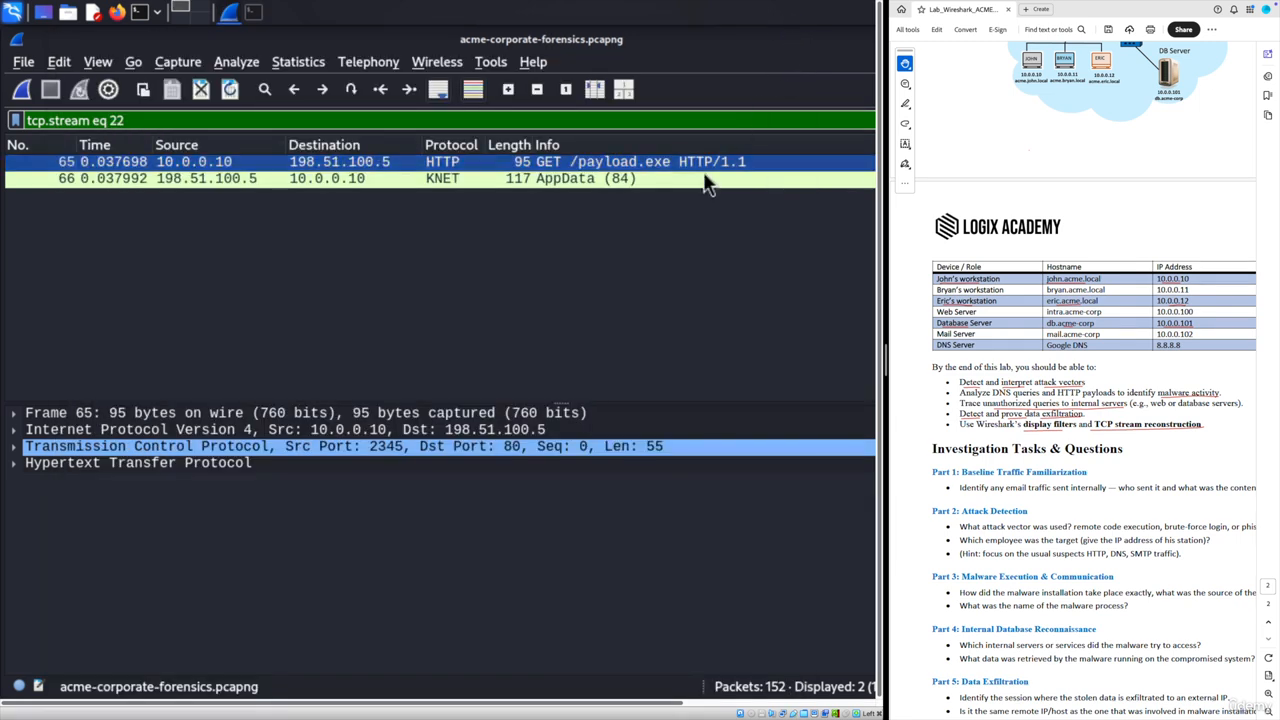
- Review the two tcp.stream eq 22 packets and select the whole filter expression
{"action": "scroll", "coordinate": [925, 342], "scroll_direction": "down", "scroll_amount": 2}
{"action": "scroll", "coordinate": [914, 423], "scroll_direction": "right", "scroll_amount": 2}
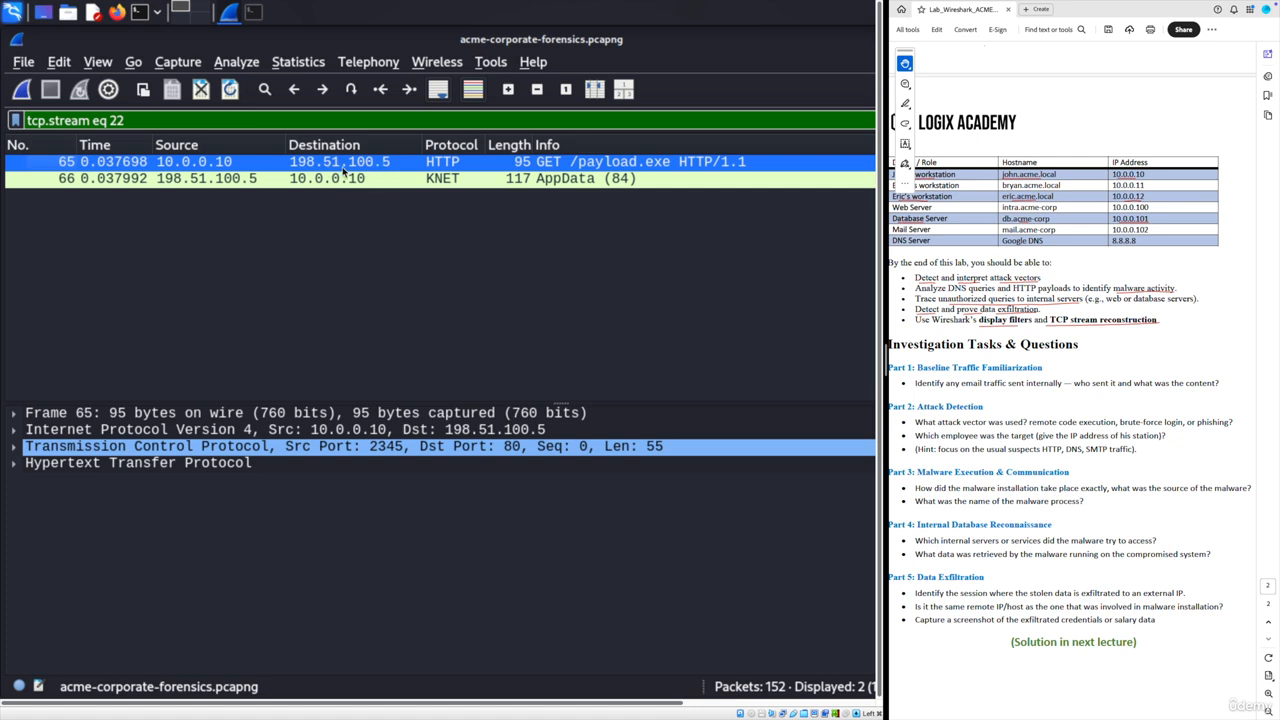
{"action": "left_click_drag", "start_coordinate": [135, 122], "coordinate": [12, 122]}
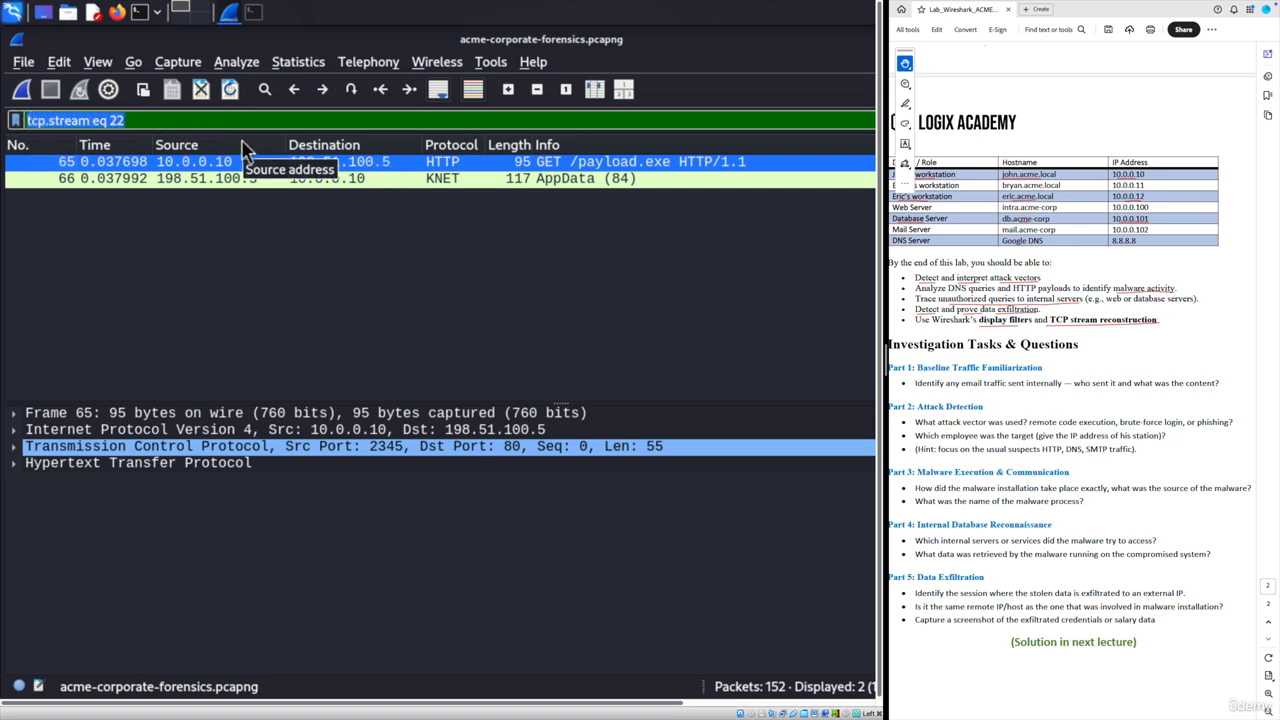
- Set the filter to ip.addr == 10.0.0.10 && dns, listing 26 packets
{"action": "right_click", "coordinate": [108, 120]}
{"action": "left_click", "coordinate": [150, 244]}
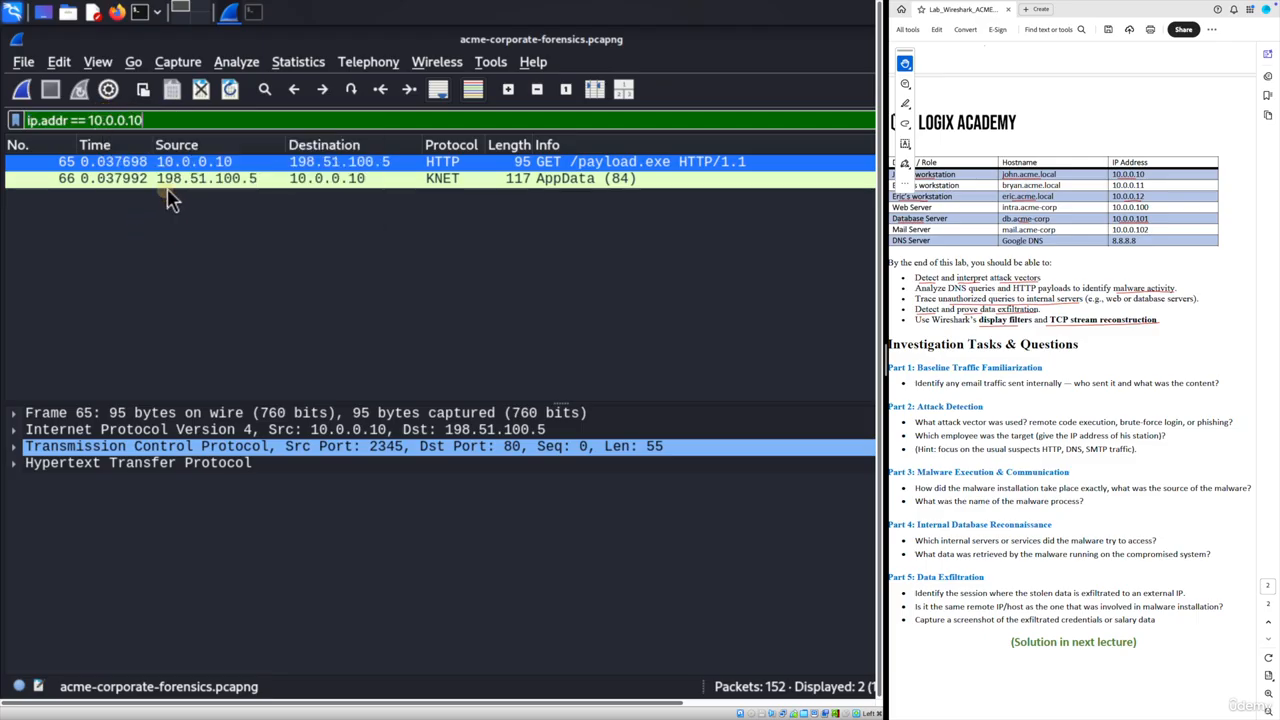
{"action": "type", "text": "&"}
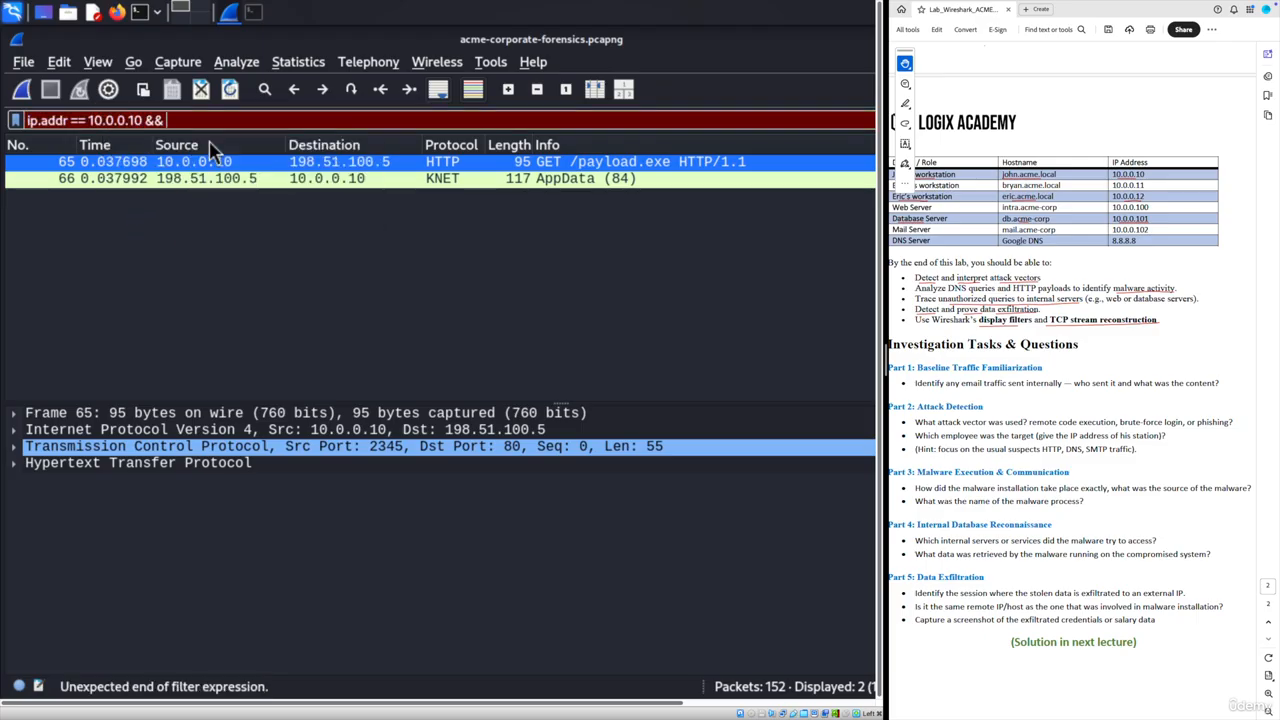
{"action": "type", "text": "& dns"}
{"action": "key", "text": "Return"}
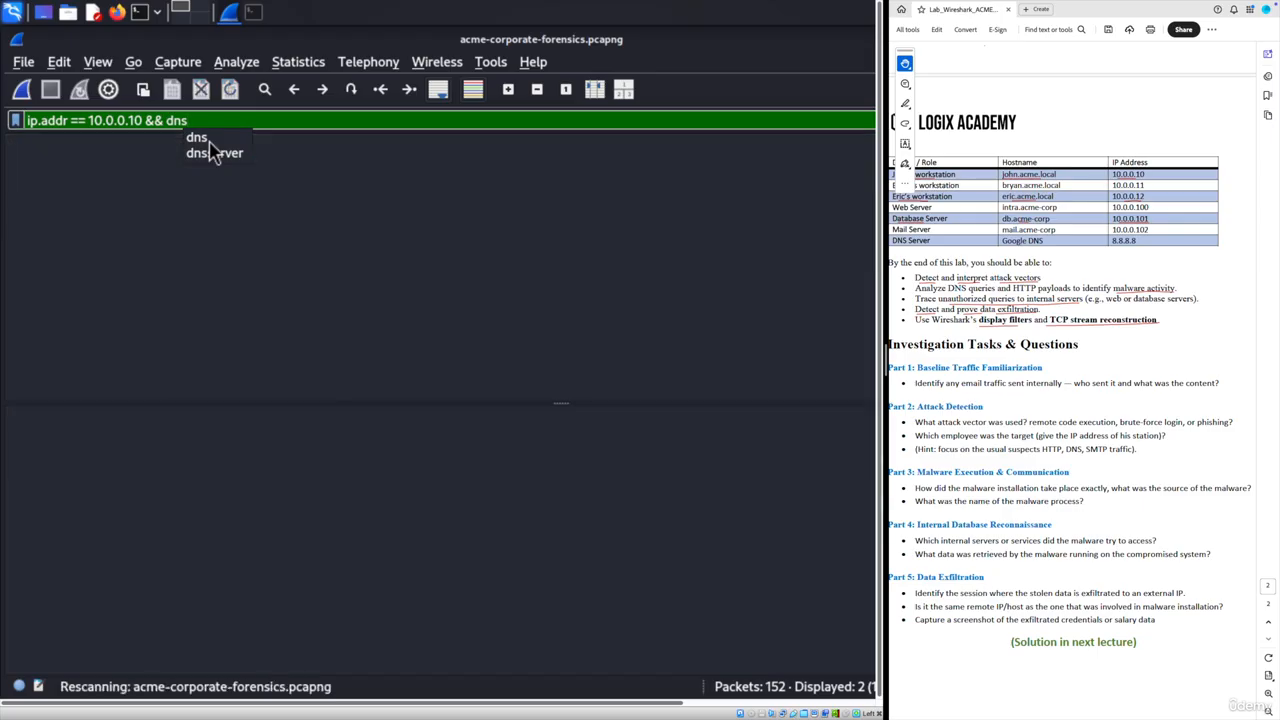
{"action": "scroll", "coordinate": [390, 271], "scroll_direction": "up", "scroll_amount": 3}
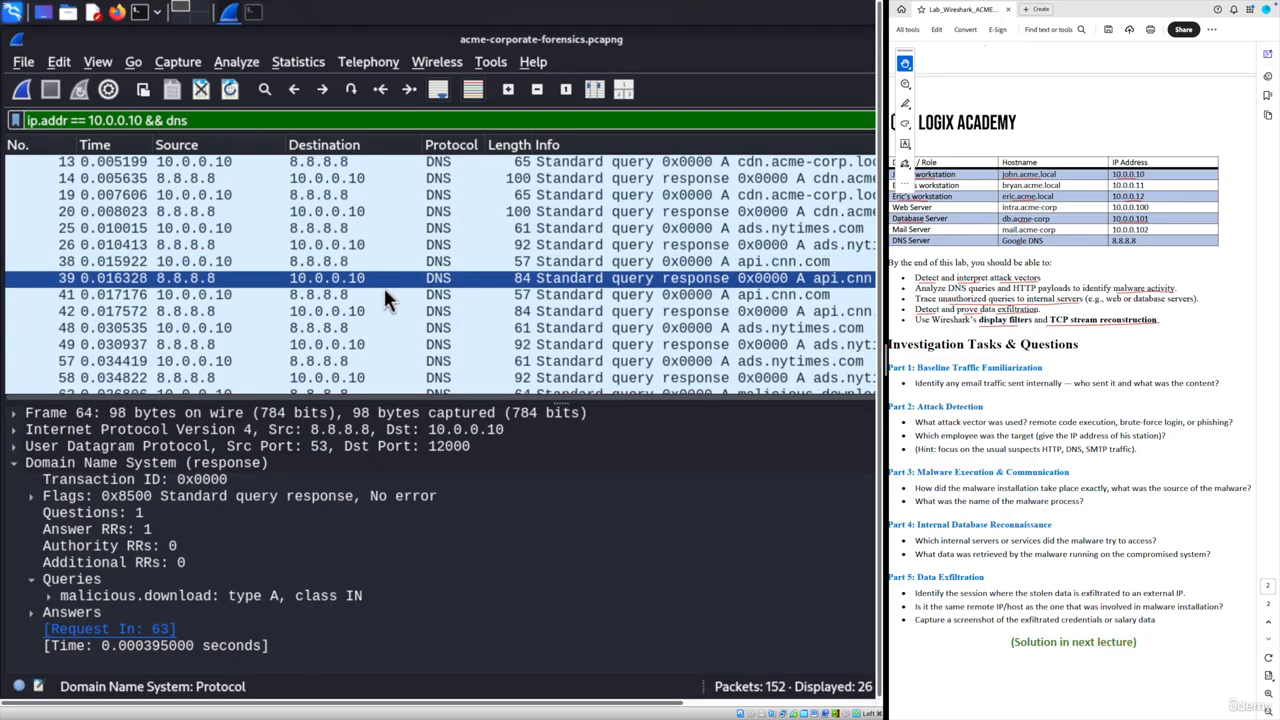
{"action": "scroll", "coordinate": [383, 287], "scroll_direction": "down", "scroll_amount": 1}
{"action": "scroll", "coordinate": [380, 305], "scroll_direction": "down", "scroll_amount": 3}
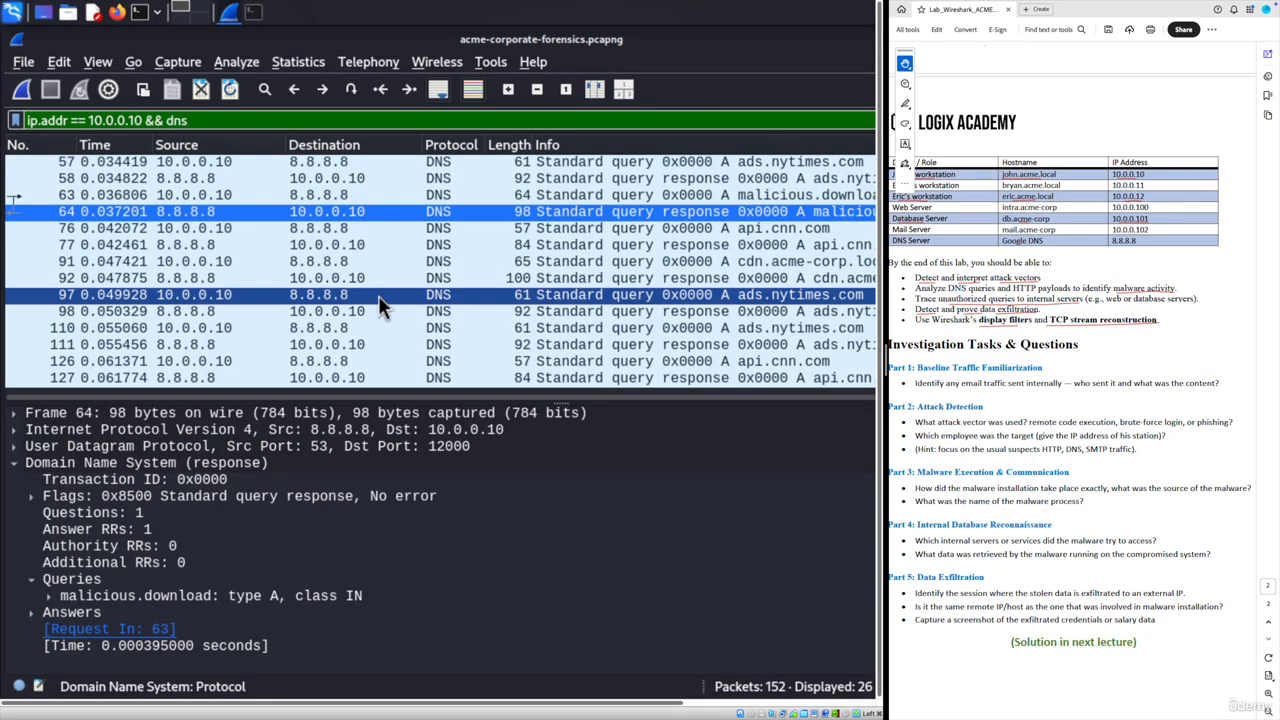
{"action": "scroll", "coordinate": [378, 295], "scroll_direction": "up", "scroll_amount": 1}
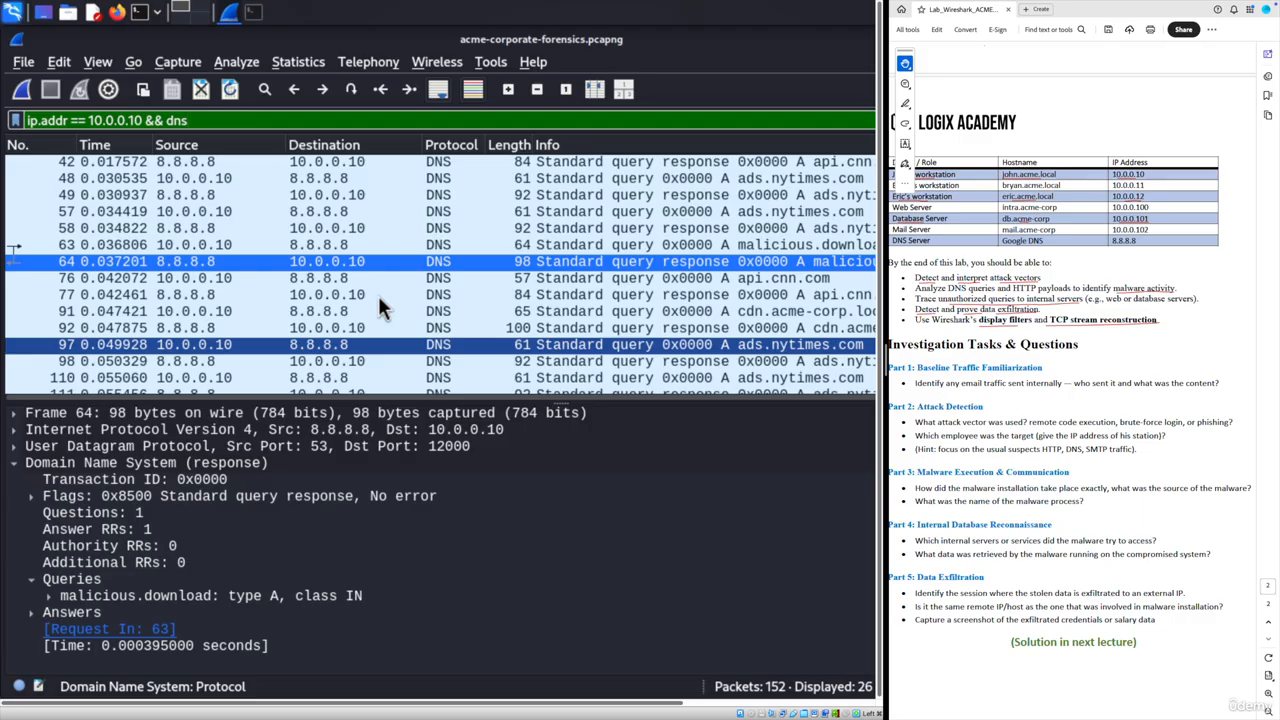
{"action": "scroll", "coordinate": [378, 296], "scroll_direction": "up", "scroll_amount": 1}
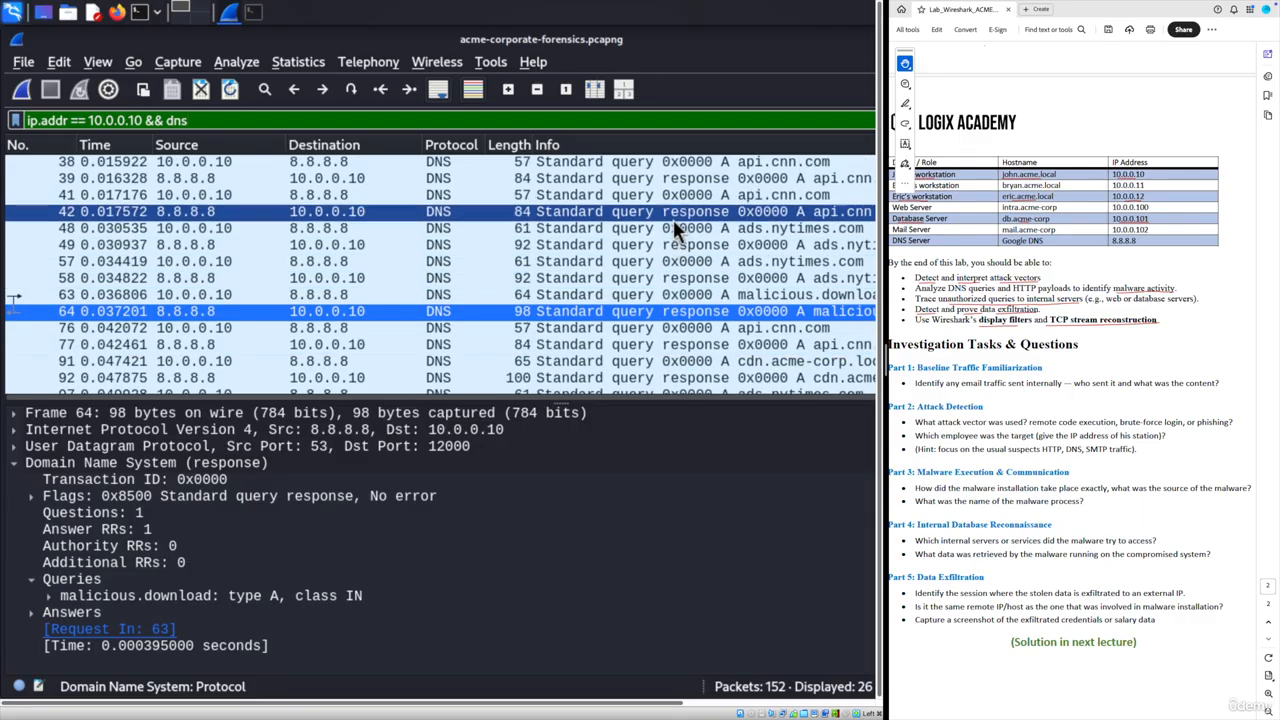
- Inspect DNS query 63 and response 64, whose answer resolves malicious.download to 198.51.100.5
{"action": "left_click", "coordinate": [735, 293]}
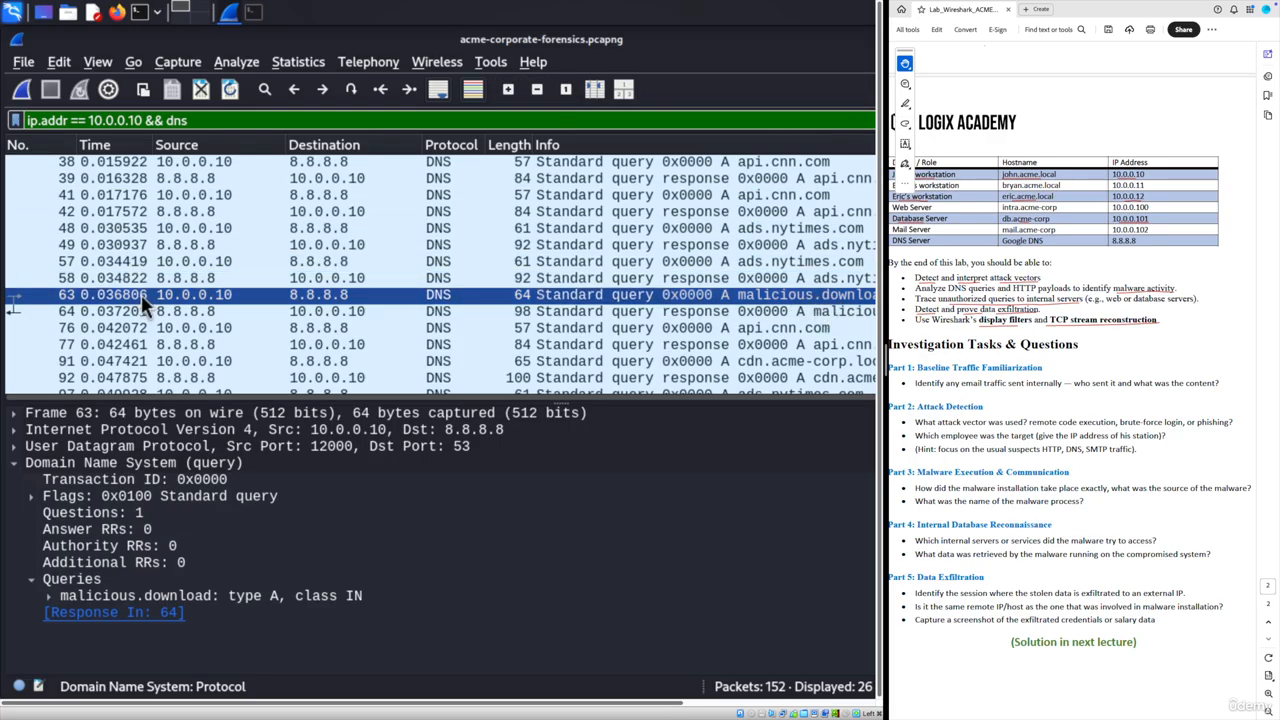
{"action": "left_click", "coordinate": [62, 597]}
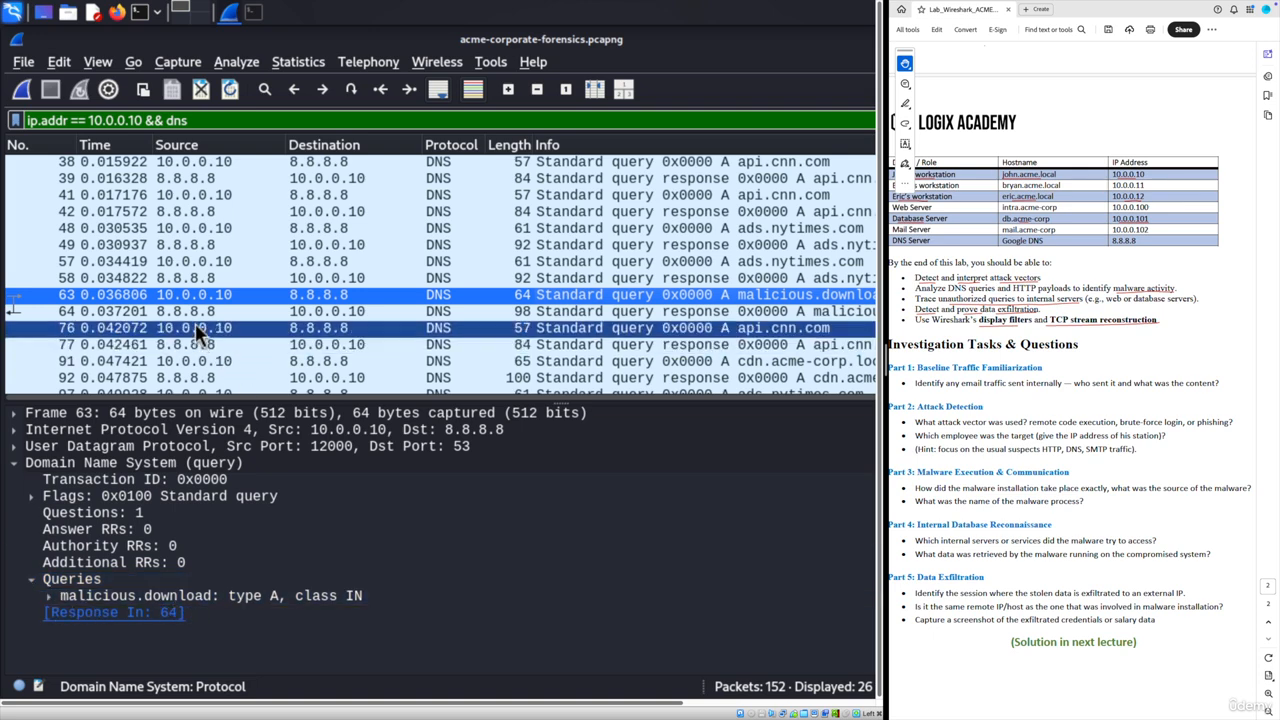
{"action": "left_click", "coordinate": [187, 312]}
{"action": "left_click", "coordinate": [31, 613]}
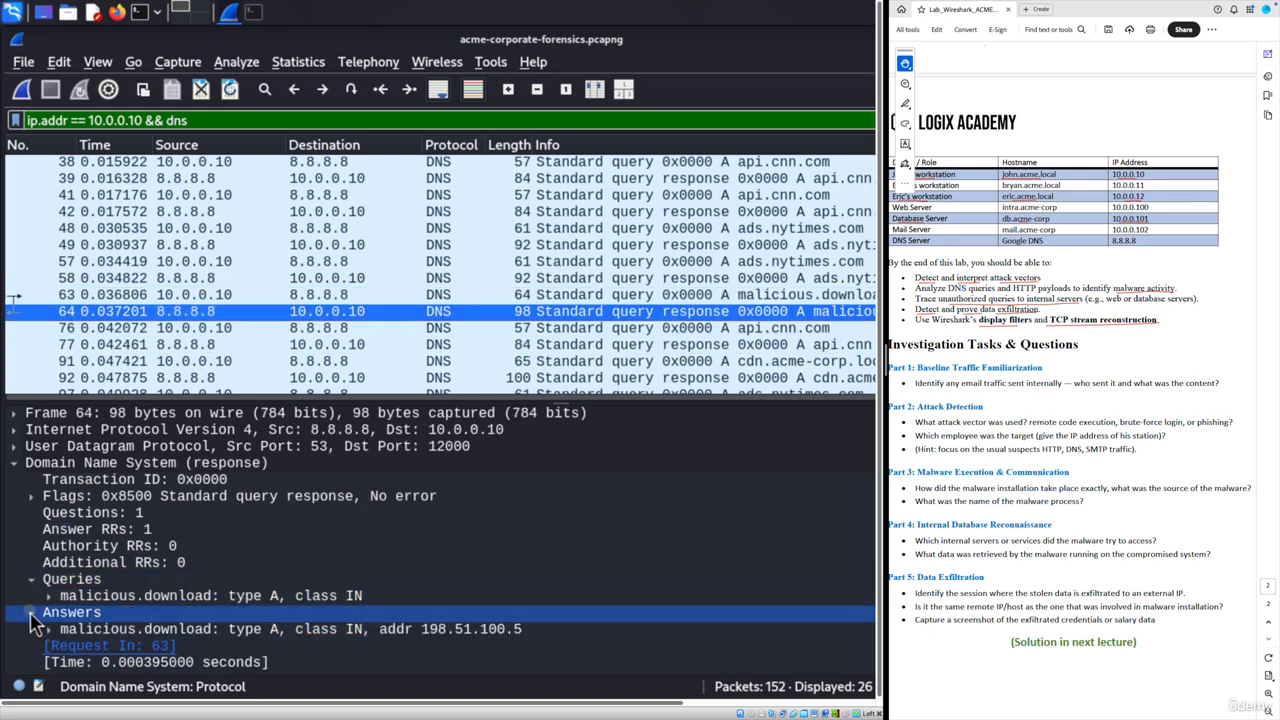
{"action": "left_click", "coordinate": [110, 630]}
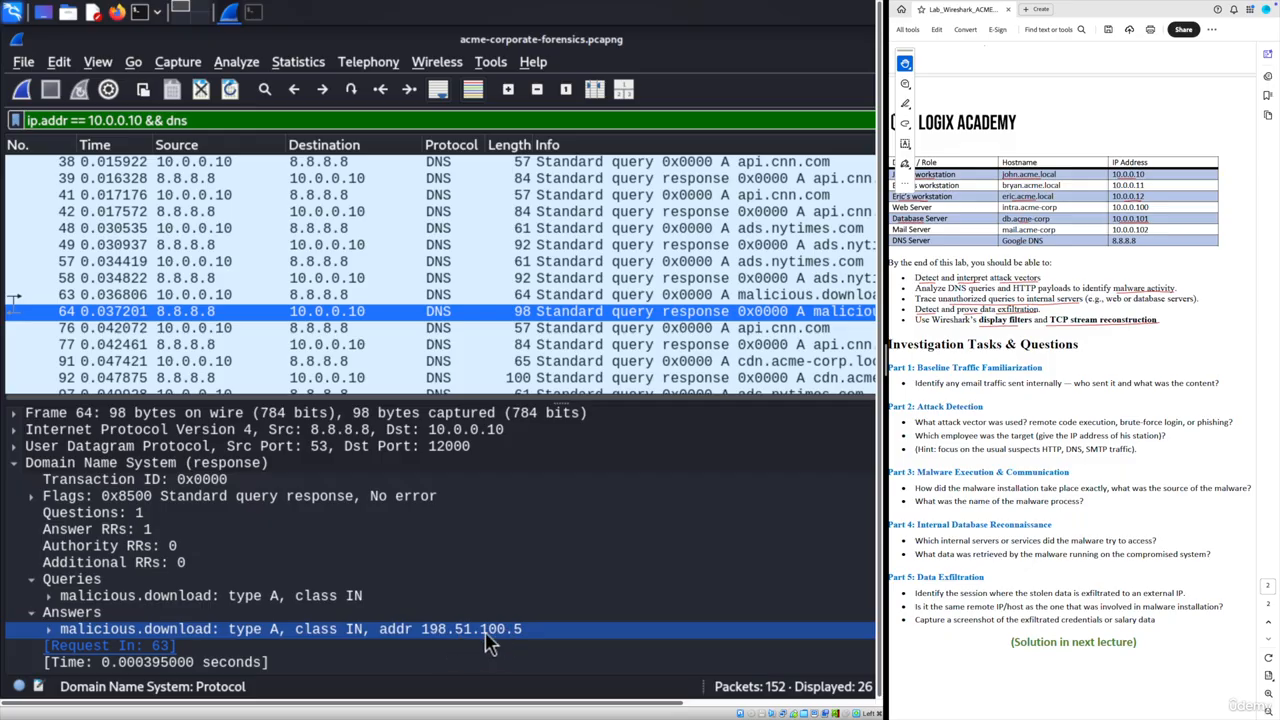
{"action": "left_click", "coordinate": [48, 597]}
{"action": "left_click", "coordinate": [48, 597]}
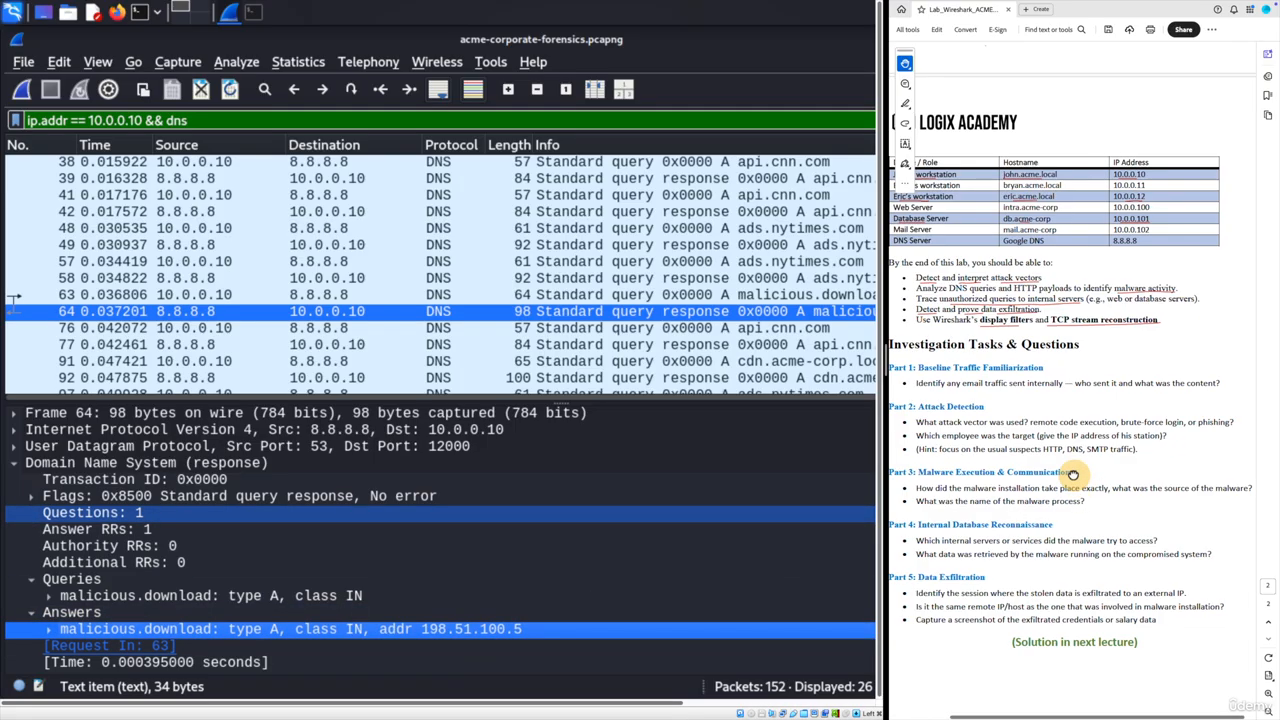
{"action": "scroll", "coordinate": [1005, 513], "scroll_direction": "left", "scroll_amount": 2}
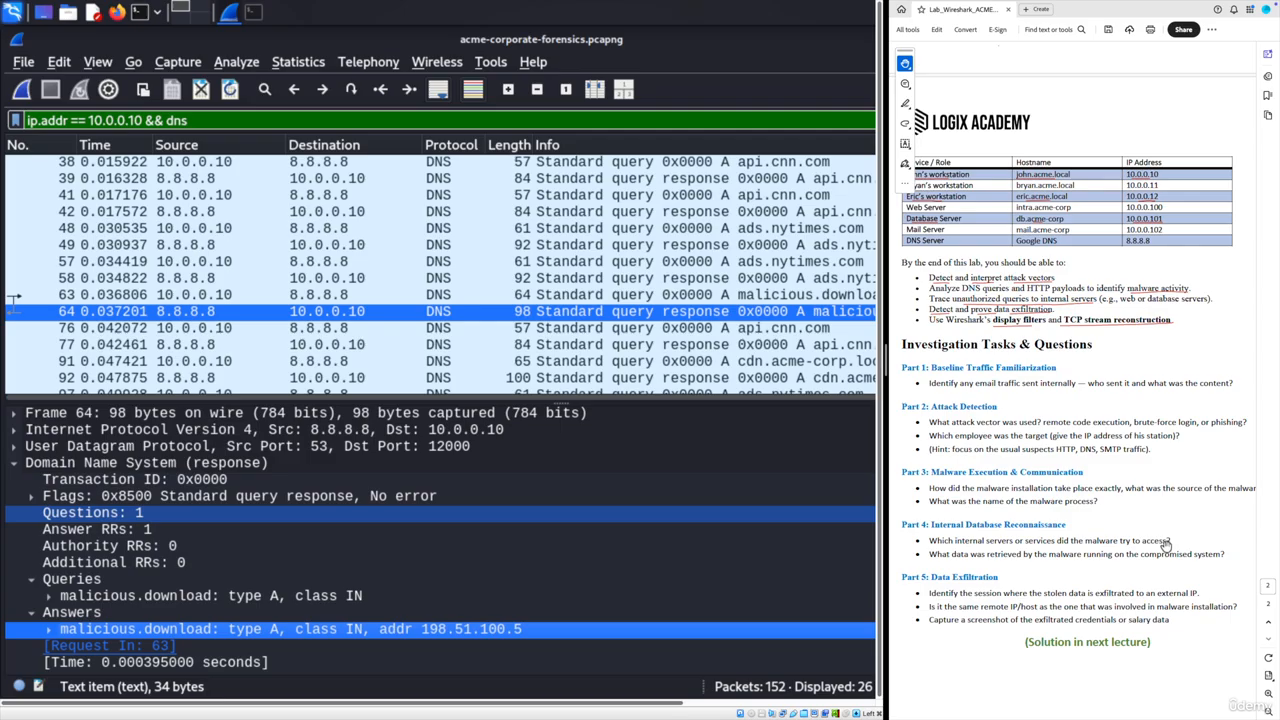
- Drop the && dns condition and change the filter to ip.src == 10.0.0.10
{"action": "left_click", "coordinate": [145, 120]}
{"action": "left_click_drag", "start_coordinate": [145, 120], "coordinate": [258, 120]}
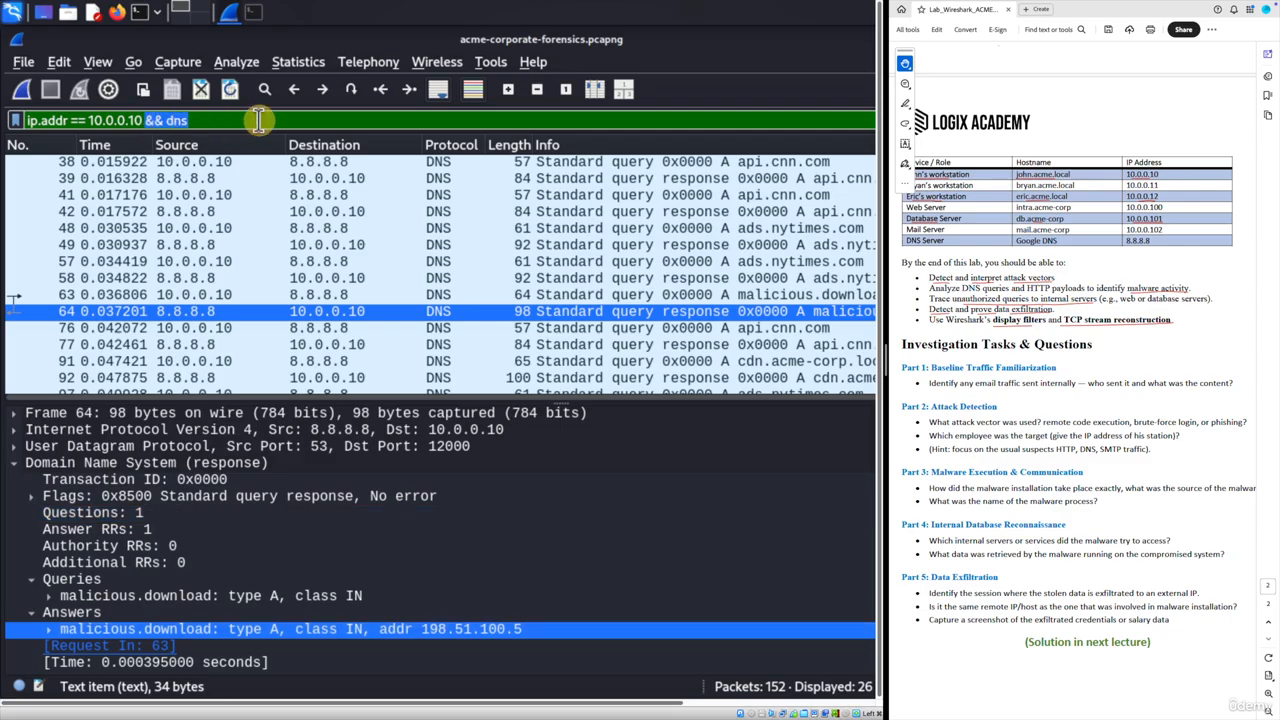
{"action": "key", "text": "BackSpace"}
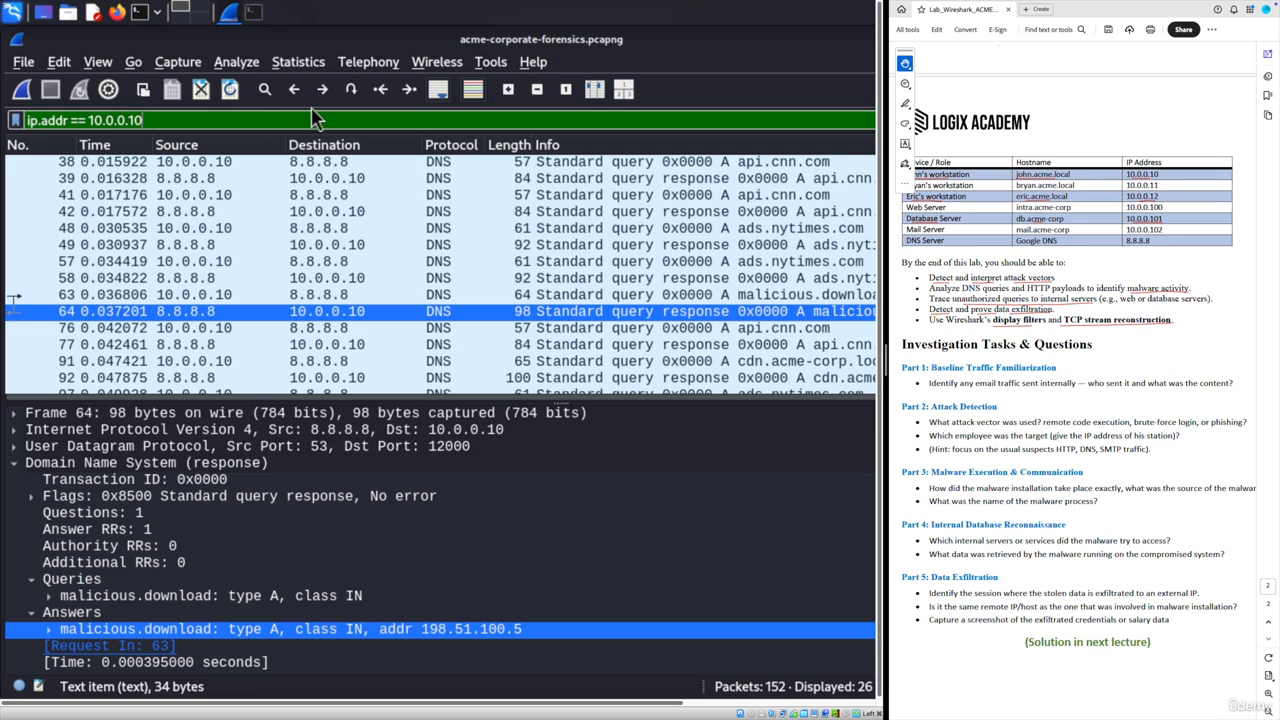
{"action": "scroll", "coordinate": [1083, 320], "scroll_direction": "up", "scroll_amount": 6}
{"action": "scroll", "coordinate": [1085, 340], "scroll_direction": "down", "scroll_amount": 1}
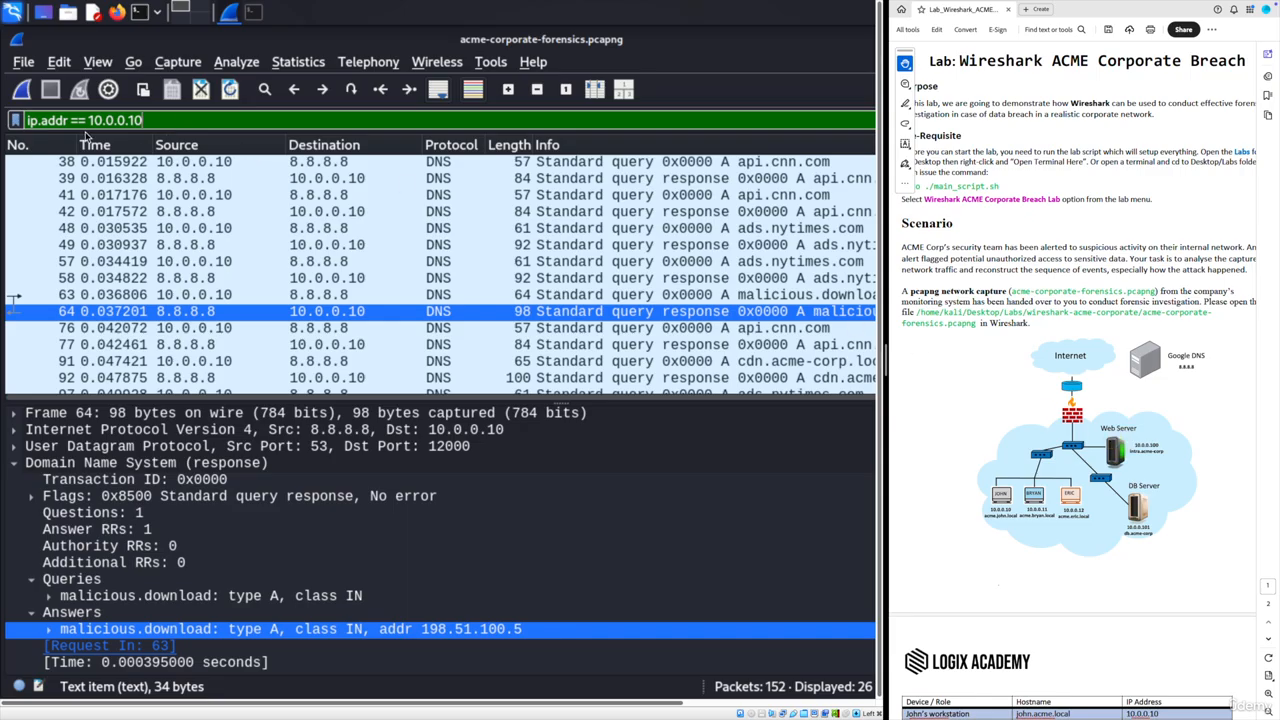
{"action": "key", "text": "Down"}
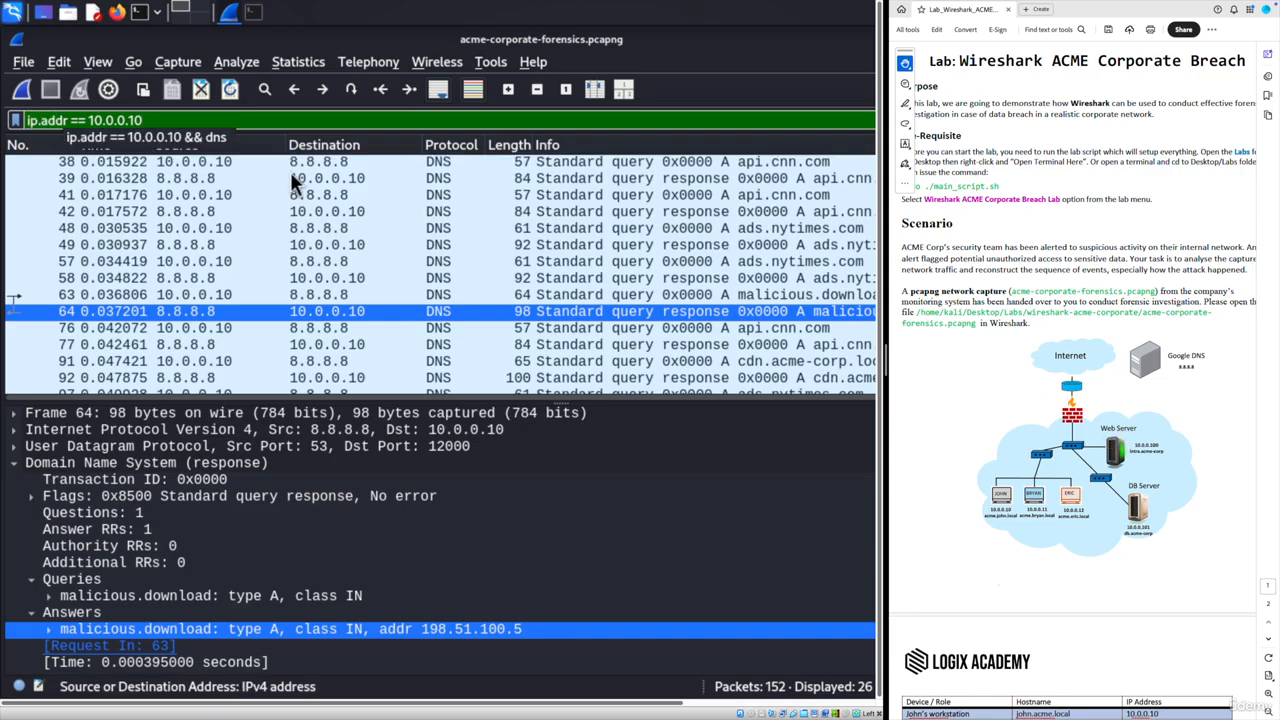
{"action": "left_click", "coordinate": [48, 120]}
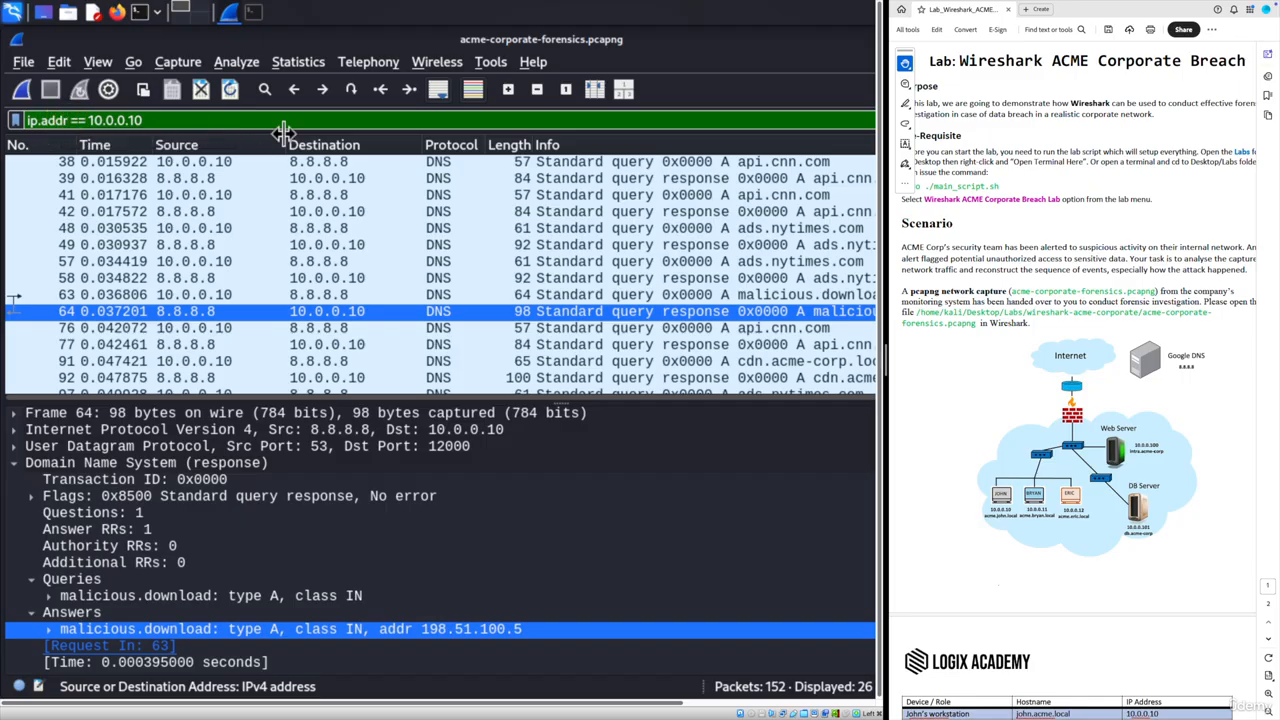
{"action": "key", "text": "BackSpace"}
{"action": "key", "text": "BackSpace"}
{"action": "key", "text": "BackSpace"}
{"action": "key", "text": "BackSpace"}
{"action": "type", "text": "sr"}
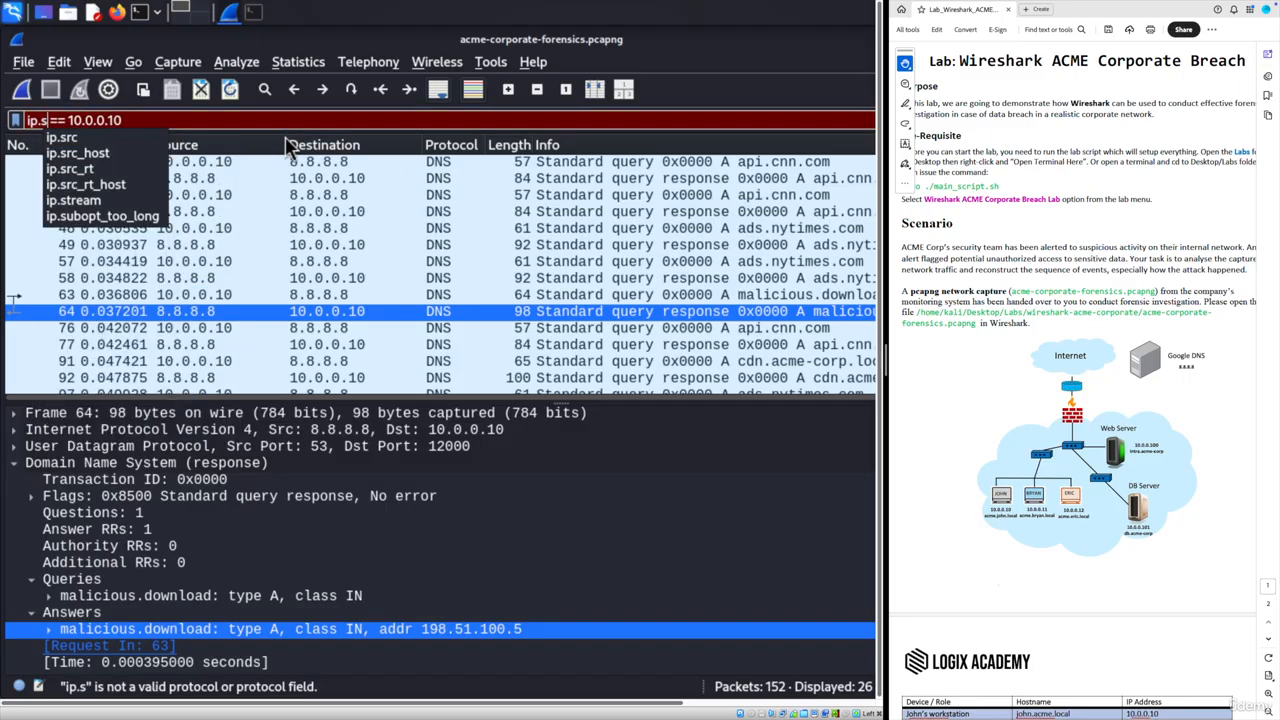
{"action": "type", "text": "c"}
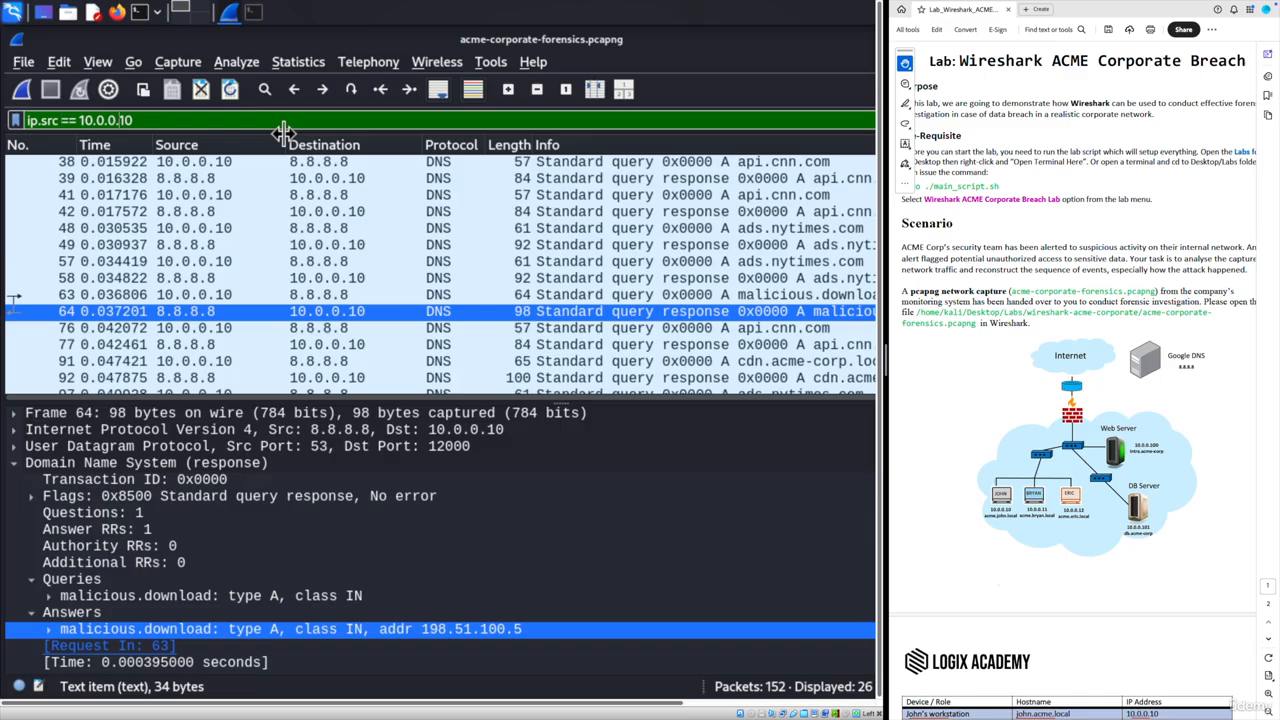
{"action": "key", "text": "Return"}
- Extend the filter with && ip.dst == 10.0.0.100 and apply it, listing 12 GET requests
{"action": "type", "text": "\\"}
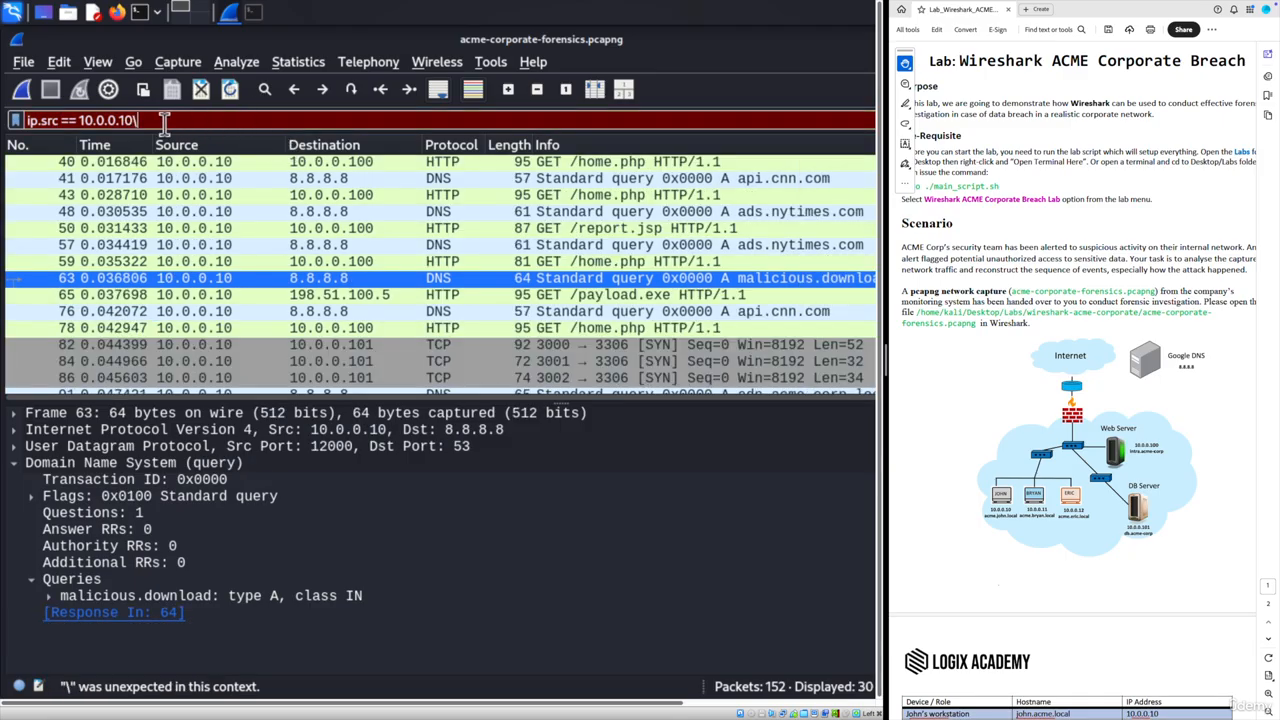
{"action": "key", "text": "BackSpace"}
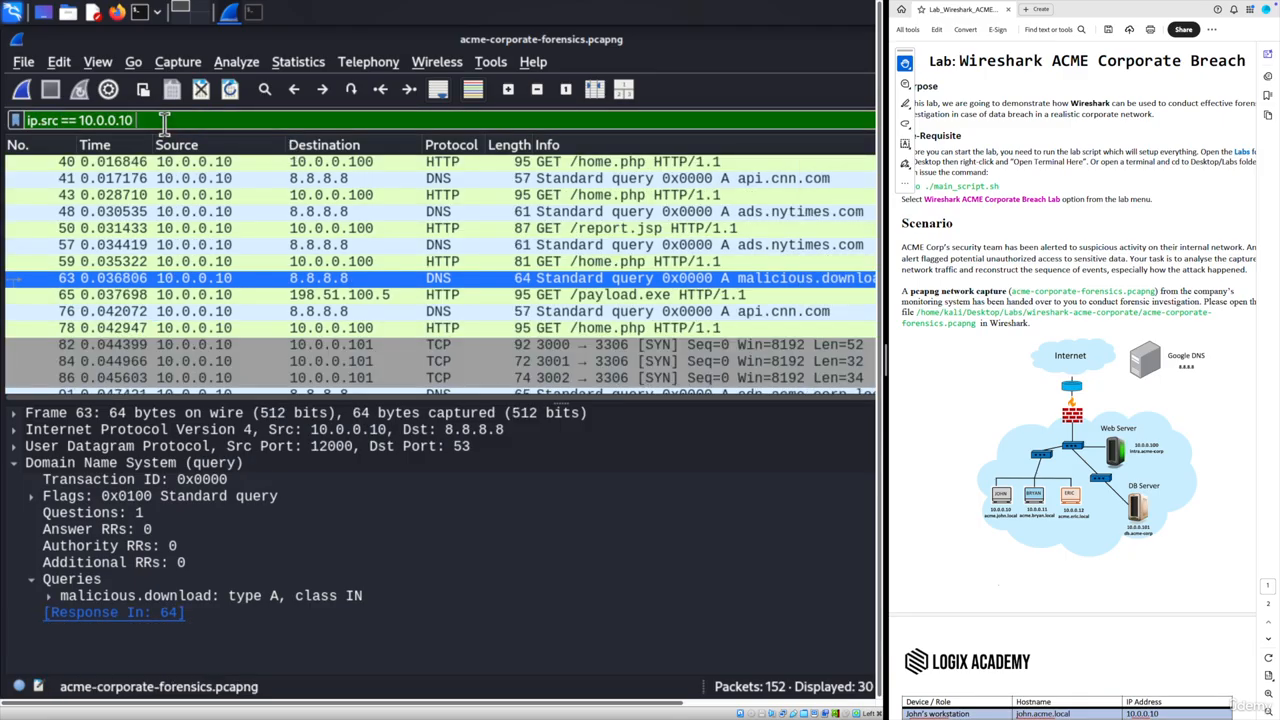
{"action": "type", "text": "&&"}
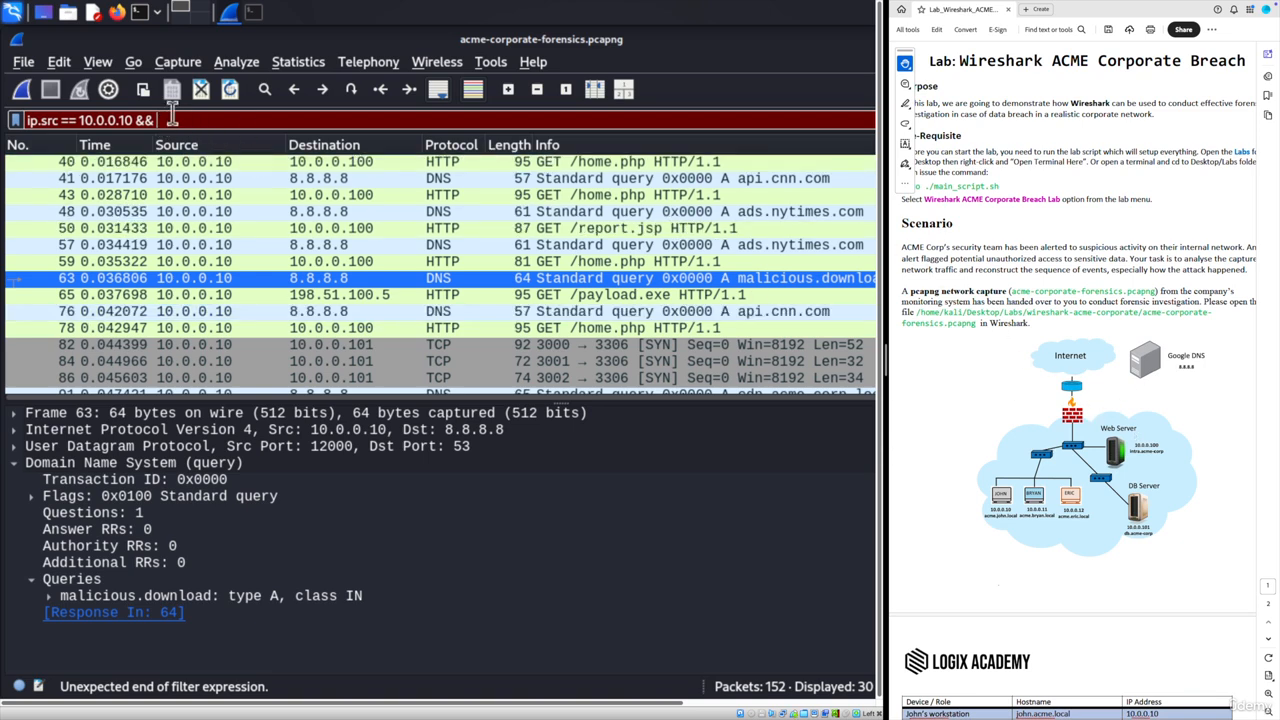
{"action": "type", "text": "ip"}
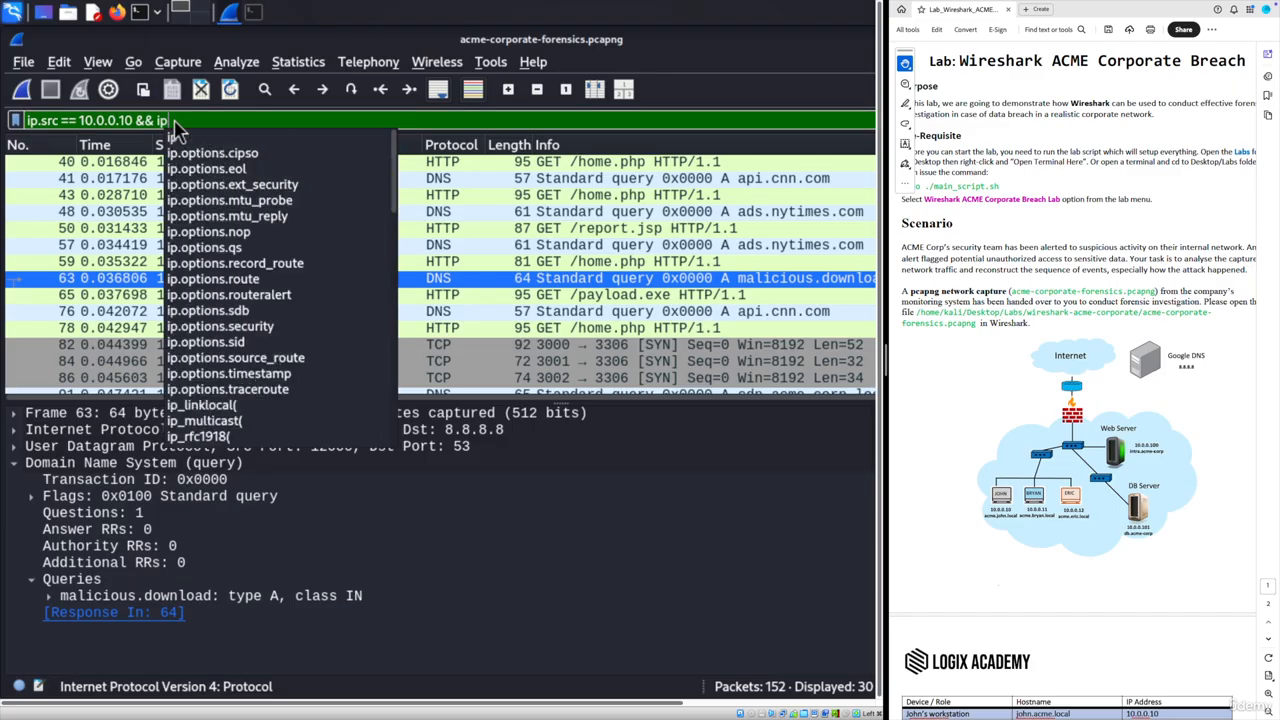
{"action": "type", "text": ".dst =="}
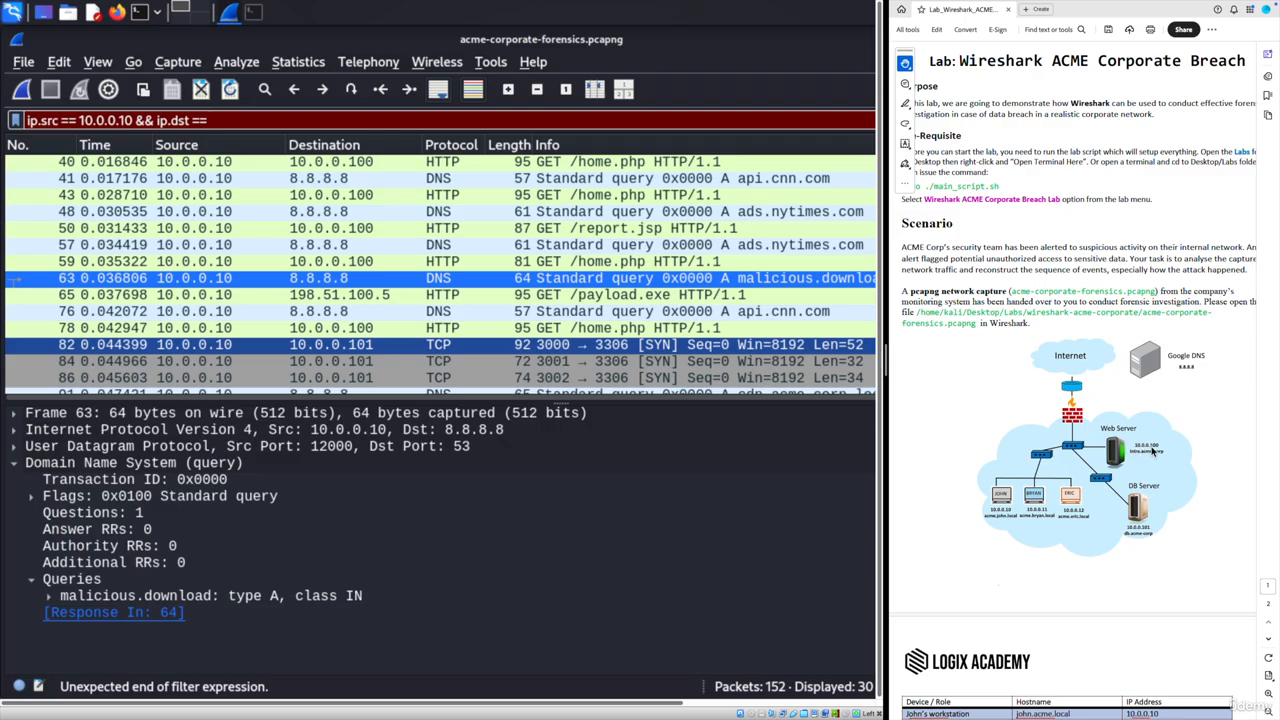
{"action": "type", "text": "10.0.0.100"}
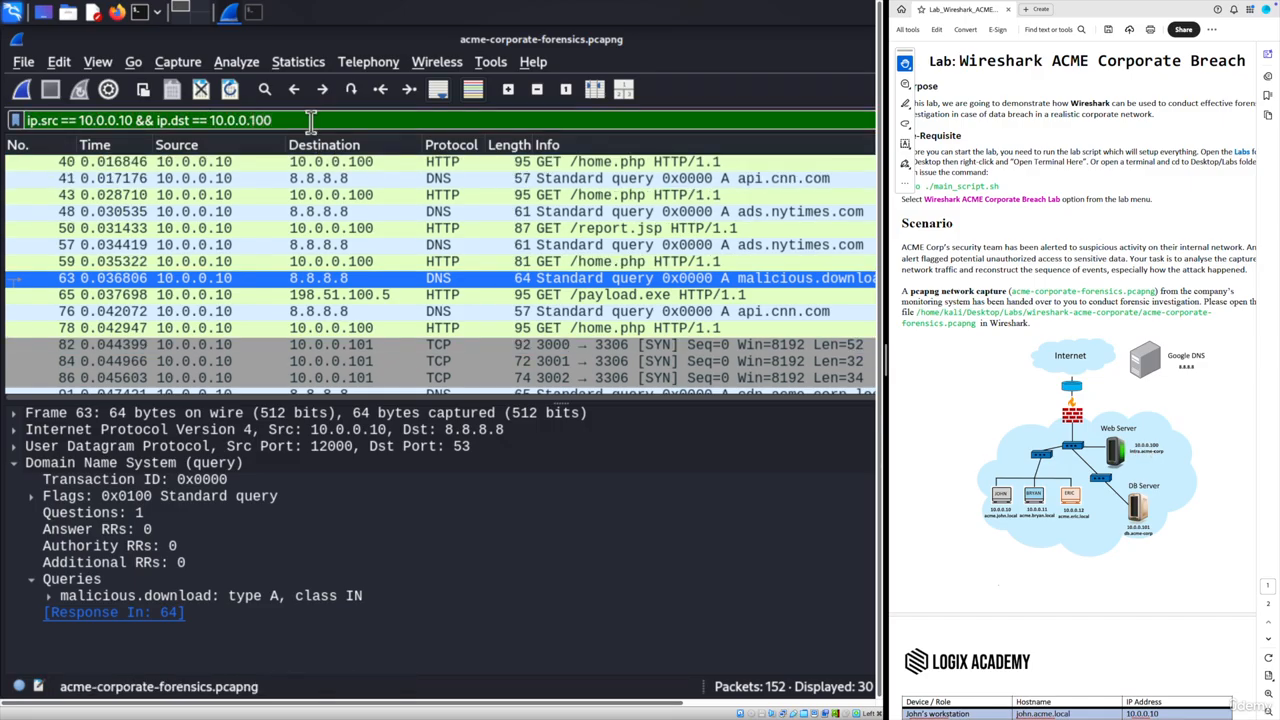
{"action": "key", "text": "Return"}
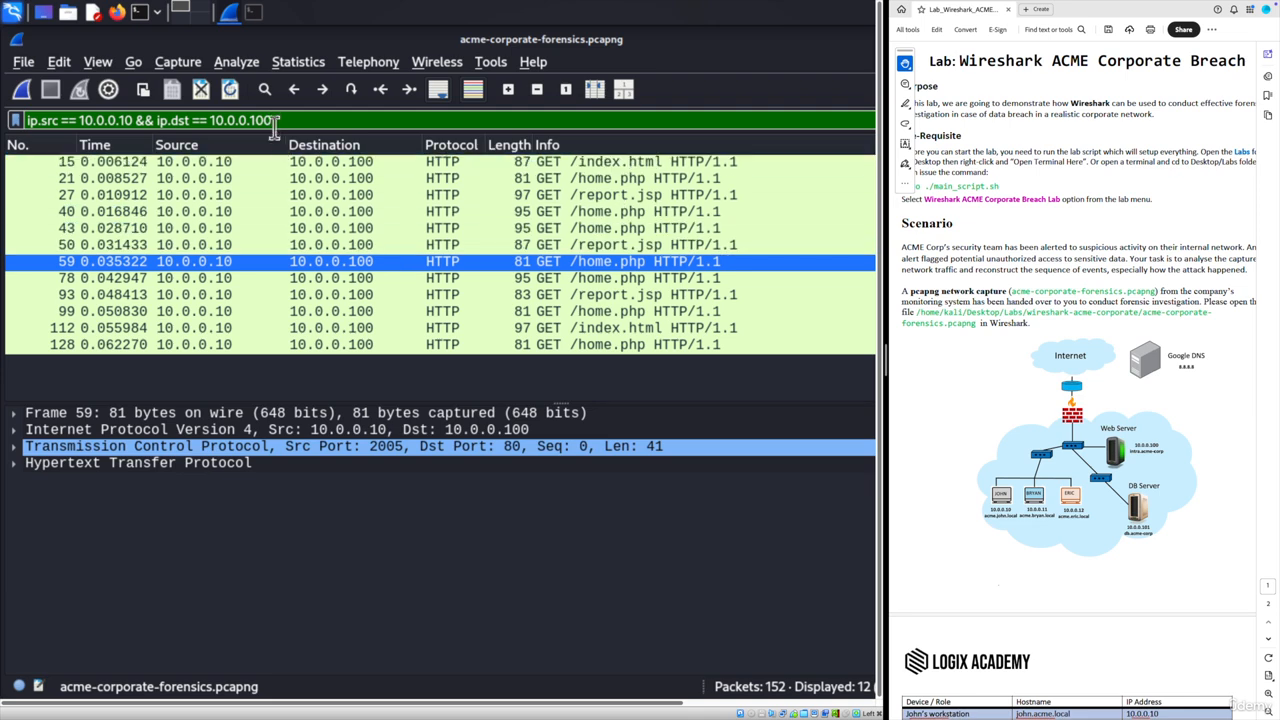
- Change the filter's destination address to 10.0.0.101 and apply it
{"action": "key", "text": "BackSpace"}
{"action": "type", "text": "1"}
{"action": "key", "text": "Return"}
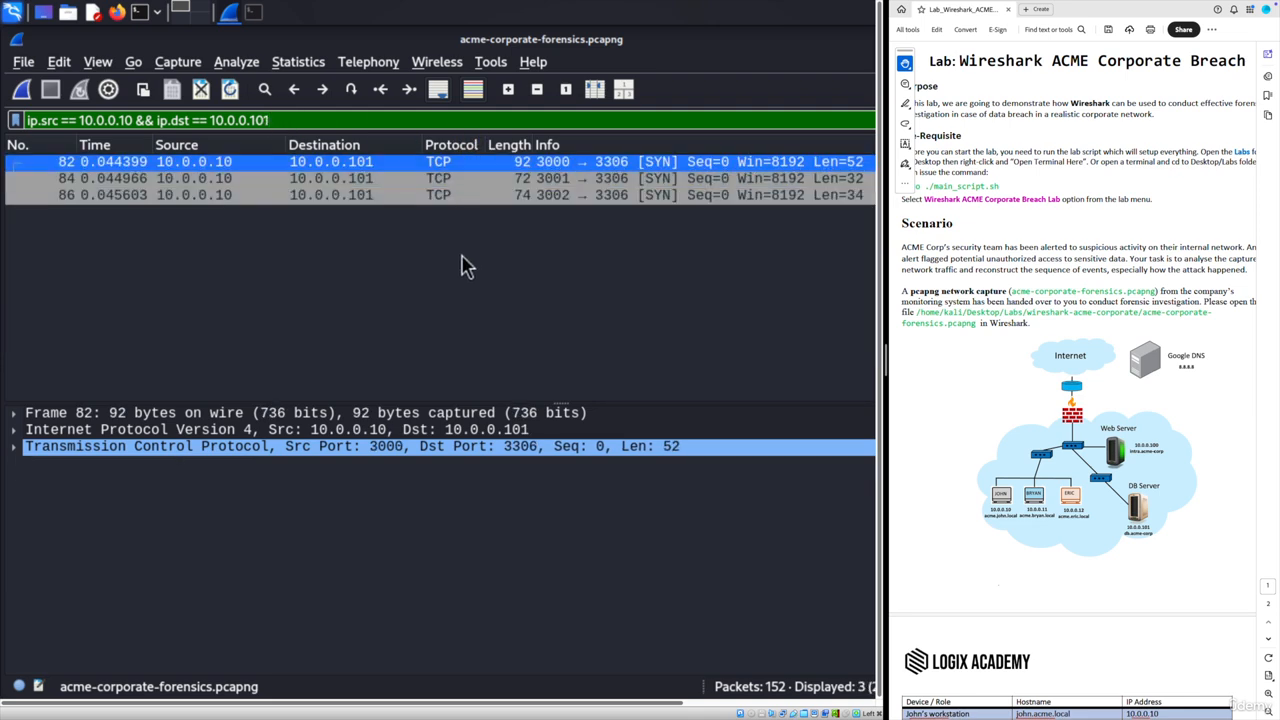
- Follow packet 82's TCP stream to read the SQL query and leaked admin credentials, then close it
{"action": "right_click", "coordinate": [157, 165]}
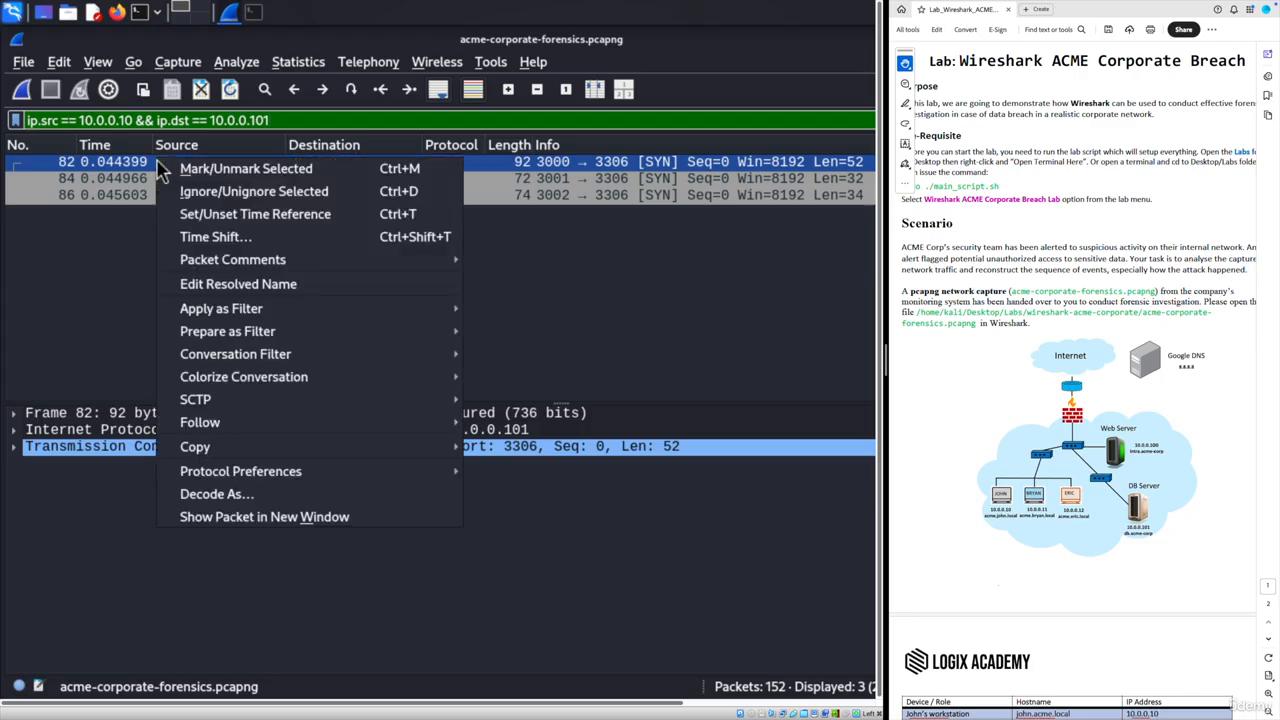
{"action": "mouse_move", "coordinate": [306, 426]}
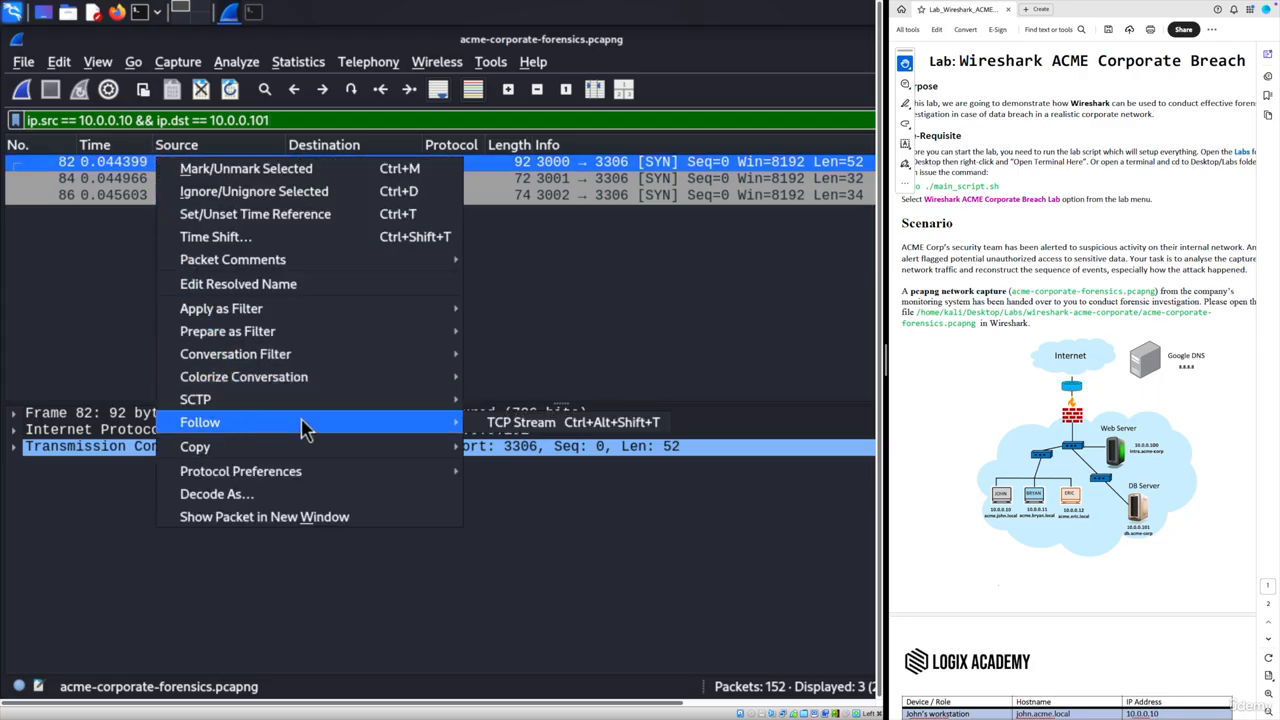
{"action": "left_click", "coordinate": [530, 428]}
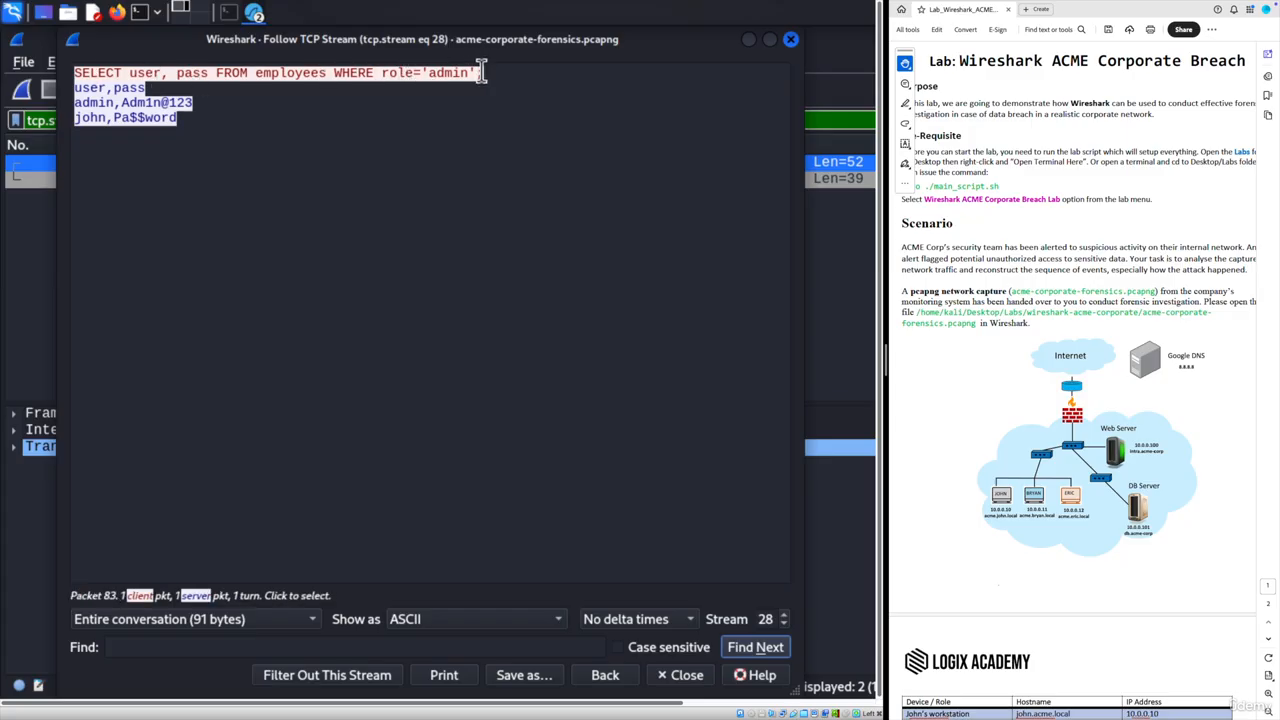
{"action": "left_click_drag", "start_coordinate": [484, 73], "coordinate": [62, 76]}
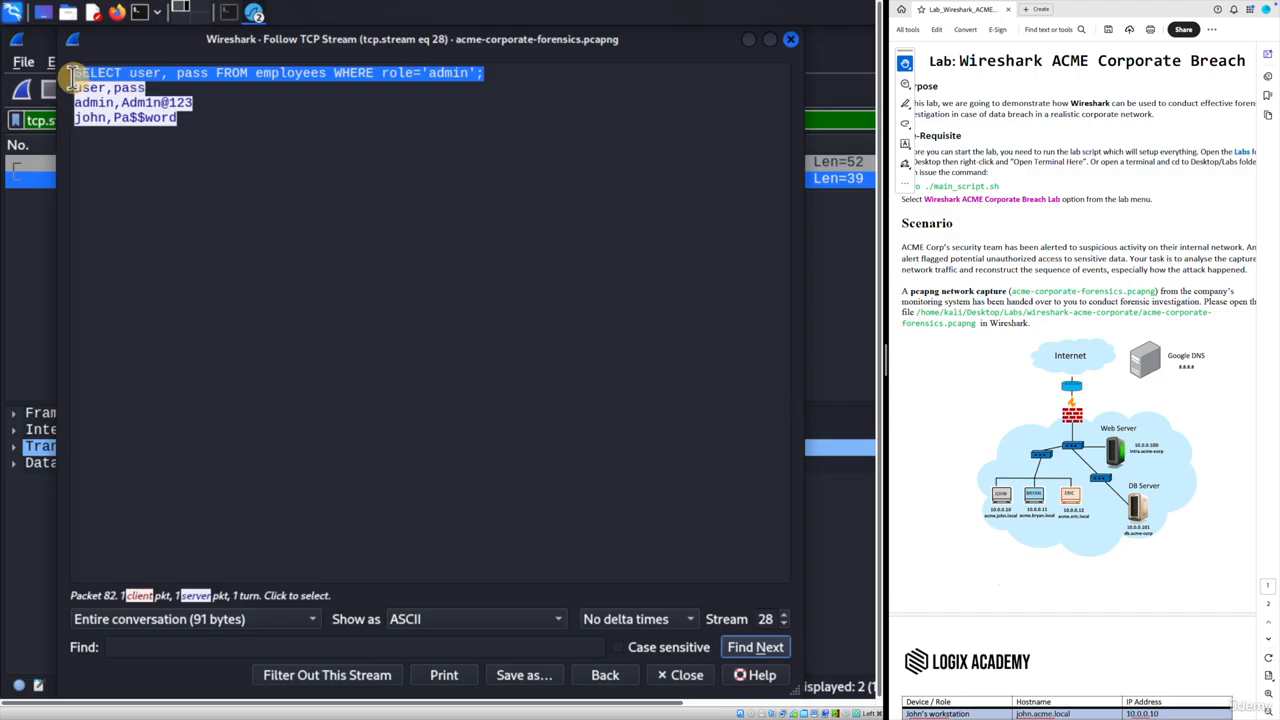
{"action": "left_click", "coordinate": [229, 148]}
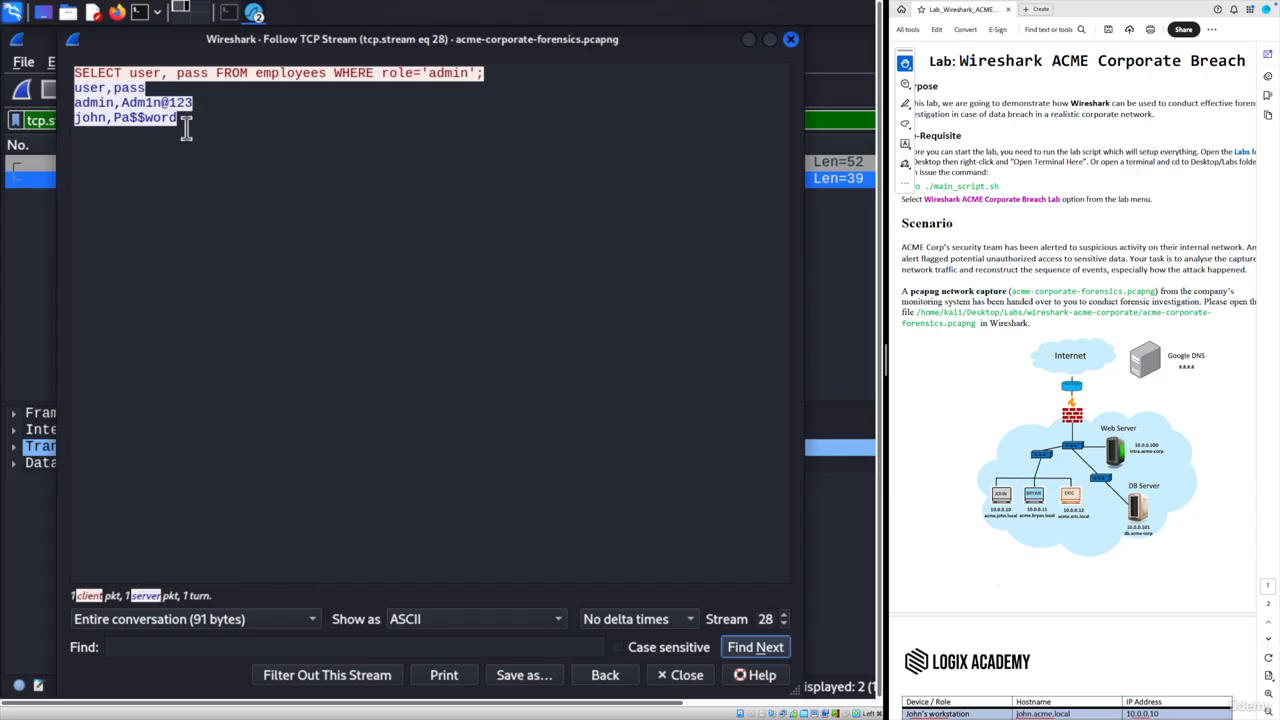
{"action": "left_click", "coordinate": [791, 41]}
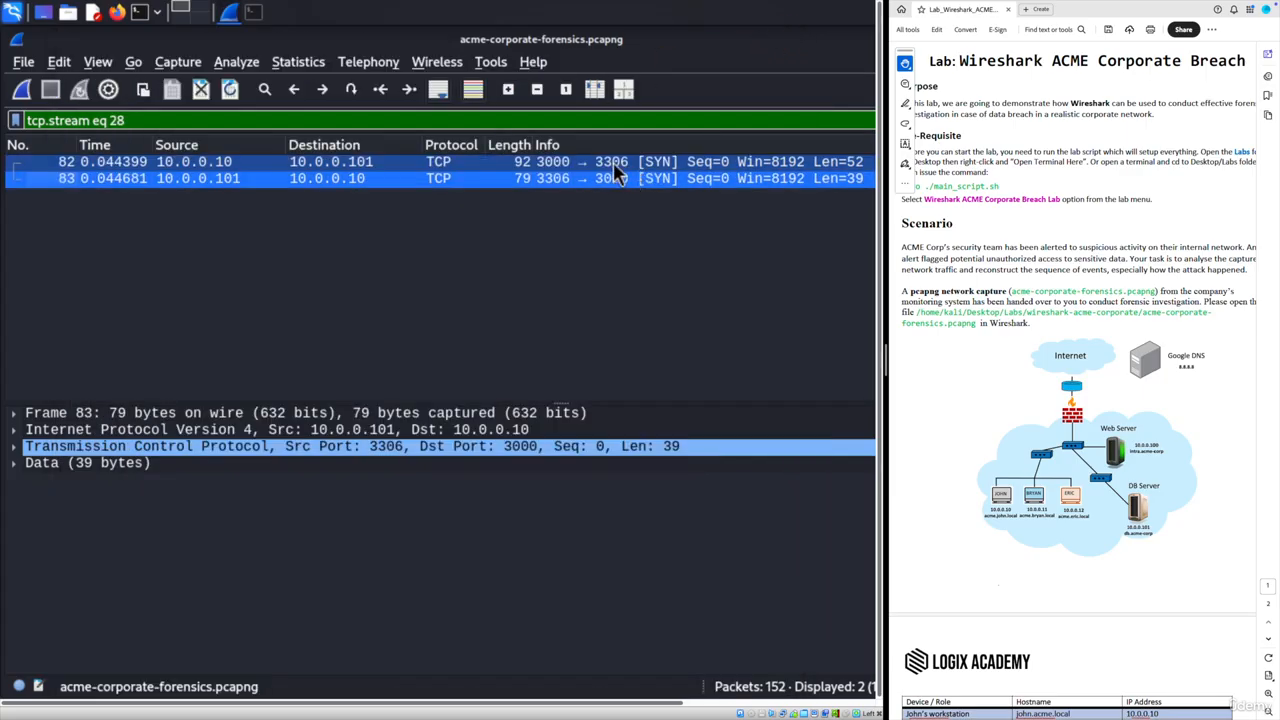
- Confirm reply packet 83 comes from source port 3306, then view client packet 82's details
{"action": "left_click", "coordinate": [14, 447]}
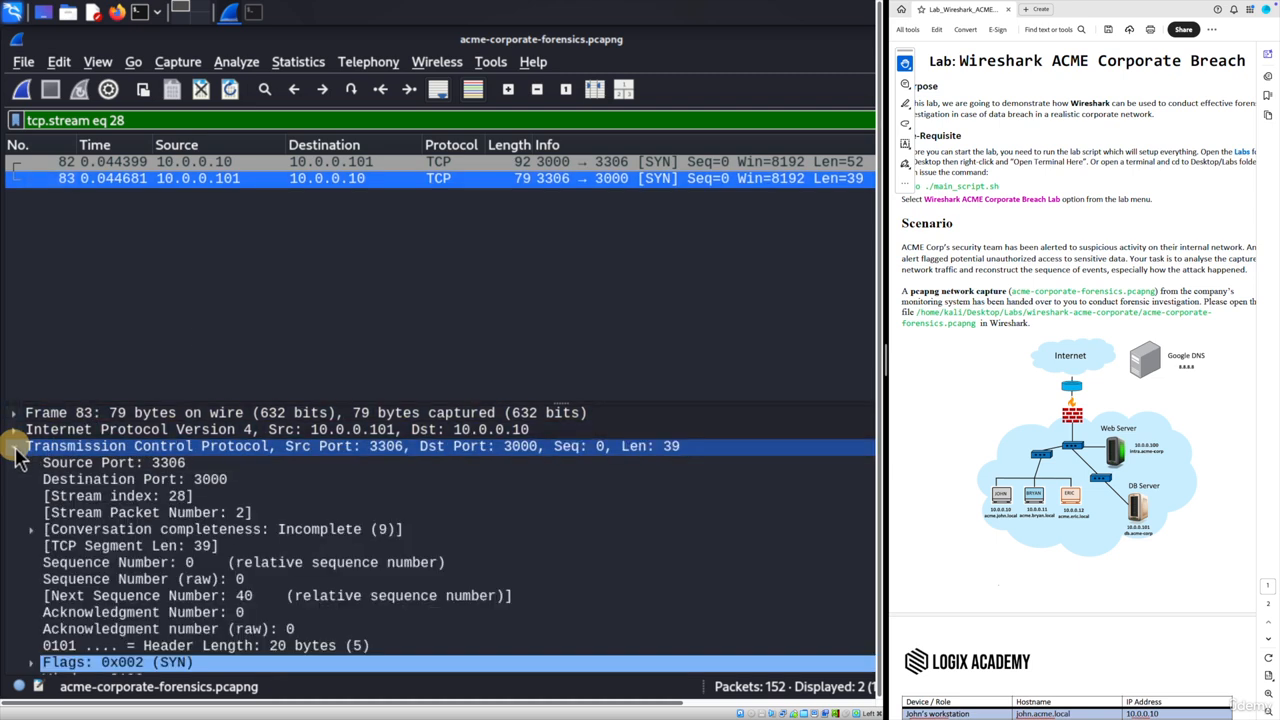
{"action": "left_click", "coordinate": [165, 462]}
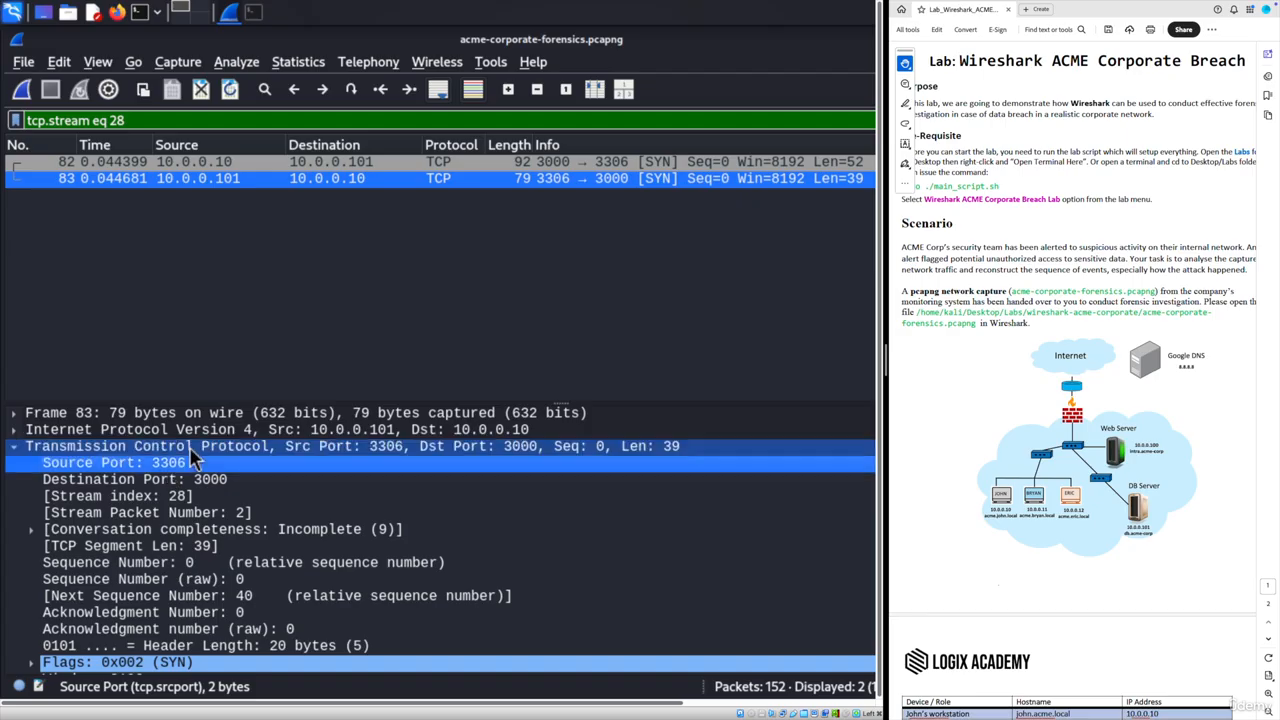
{"action": "left_click", "coordinate": [187, 162]}
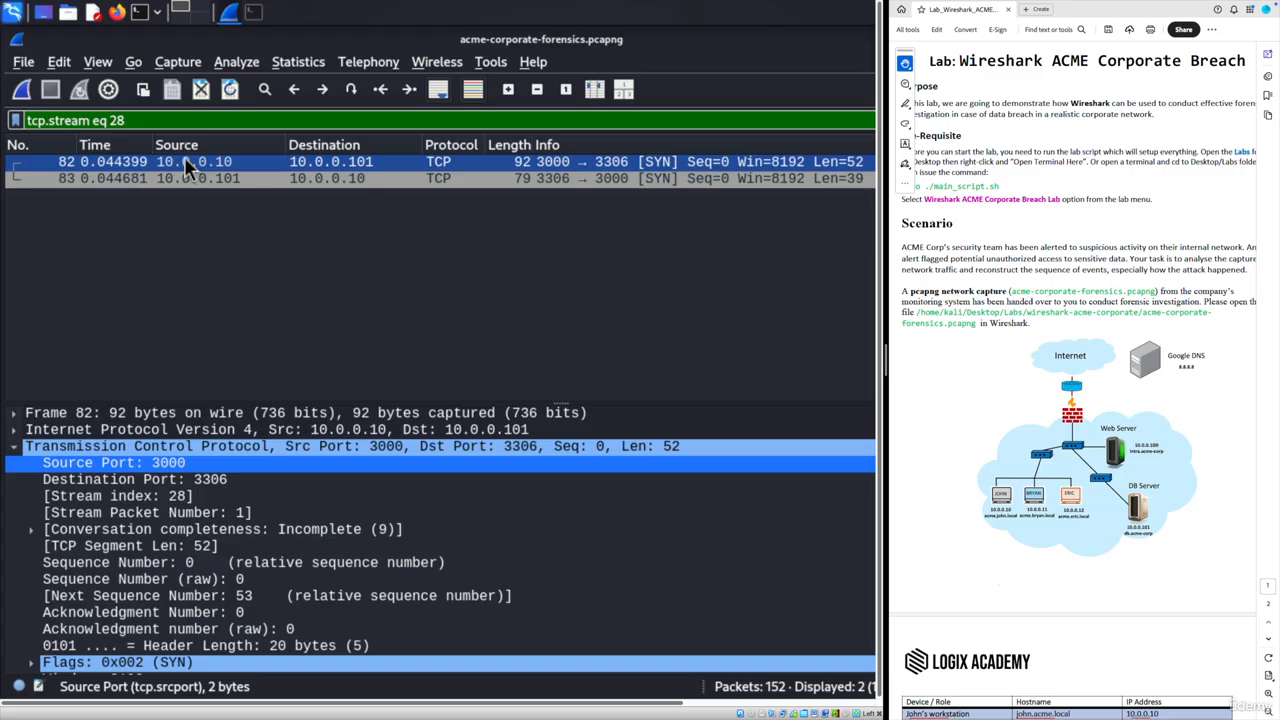
- Apply the filter ip.src == 10.0.0.10 && ip.dst == 10.0.0.101, listing 3 SYN packets
{"action": "right_click", "coordinate": [135, 118]}
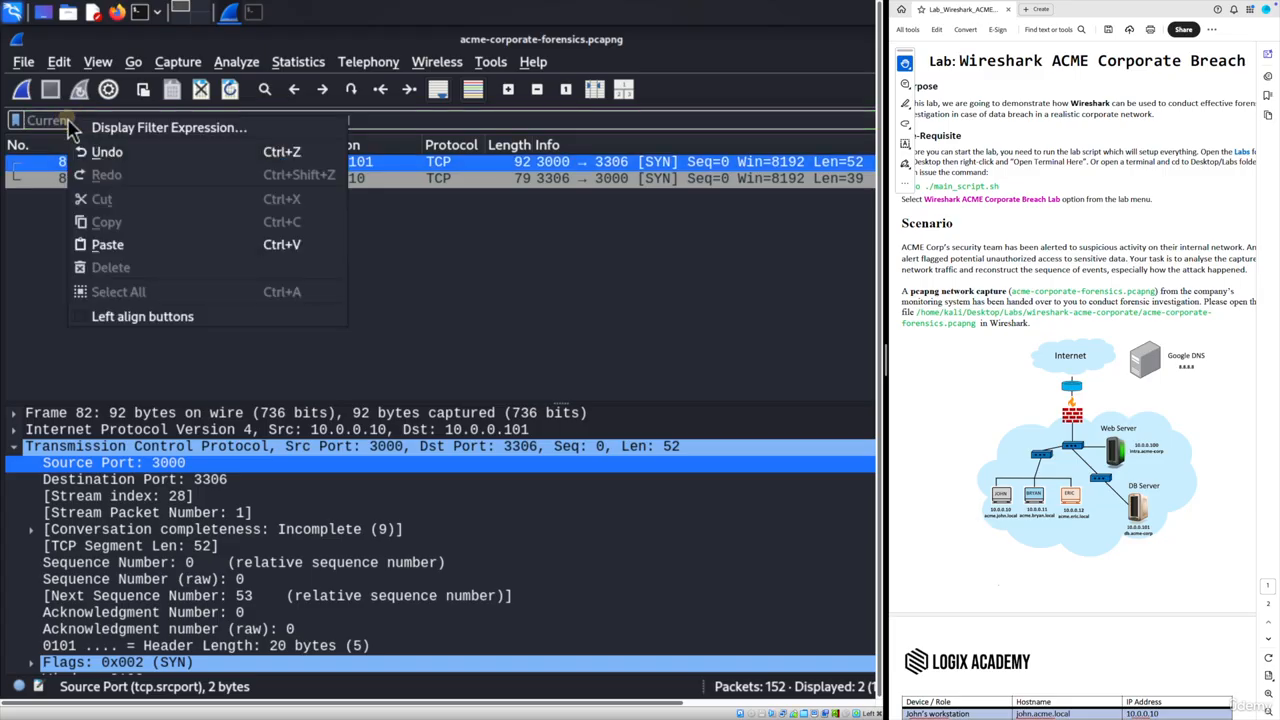
{"action": "left_click", "coordinate": [100, 245]}
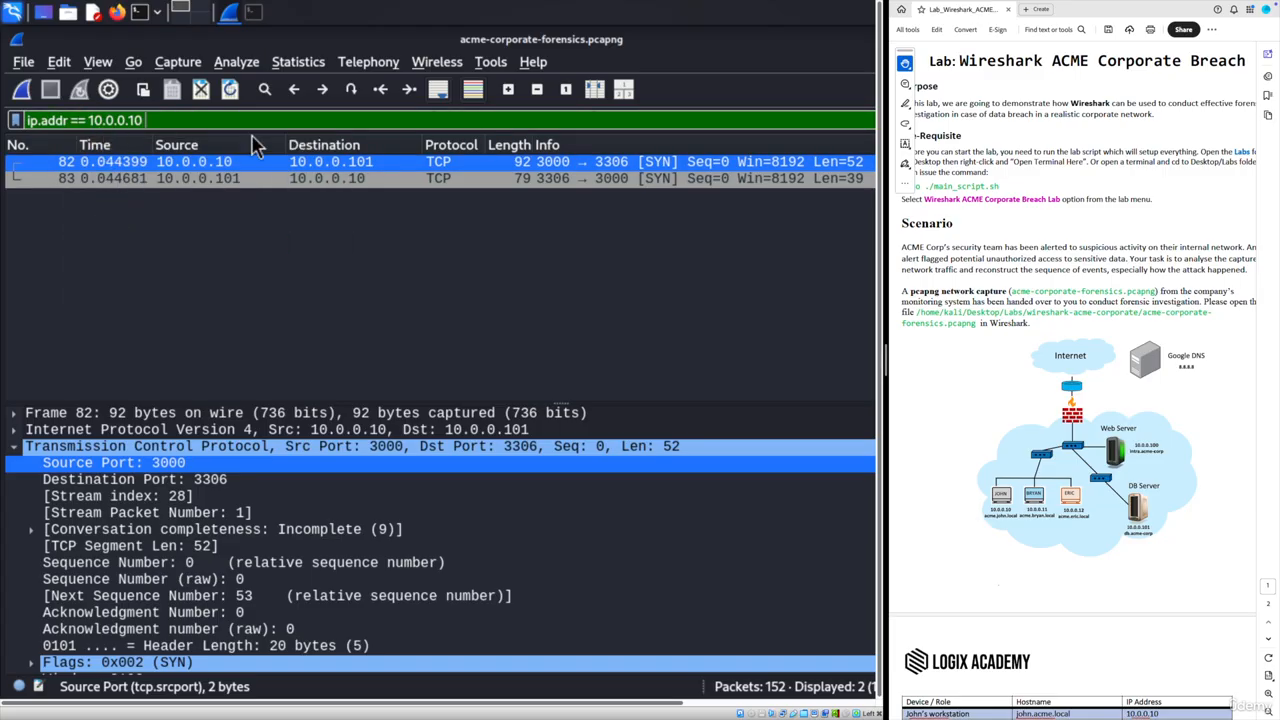
{"action": "type", "text": "&& ip.d"}
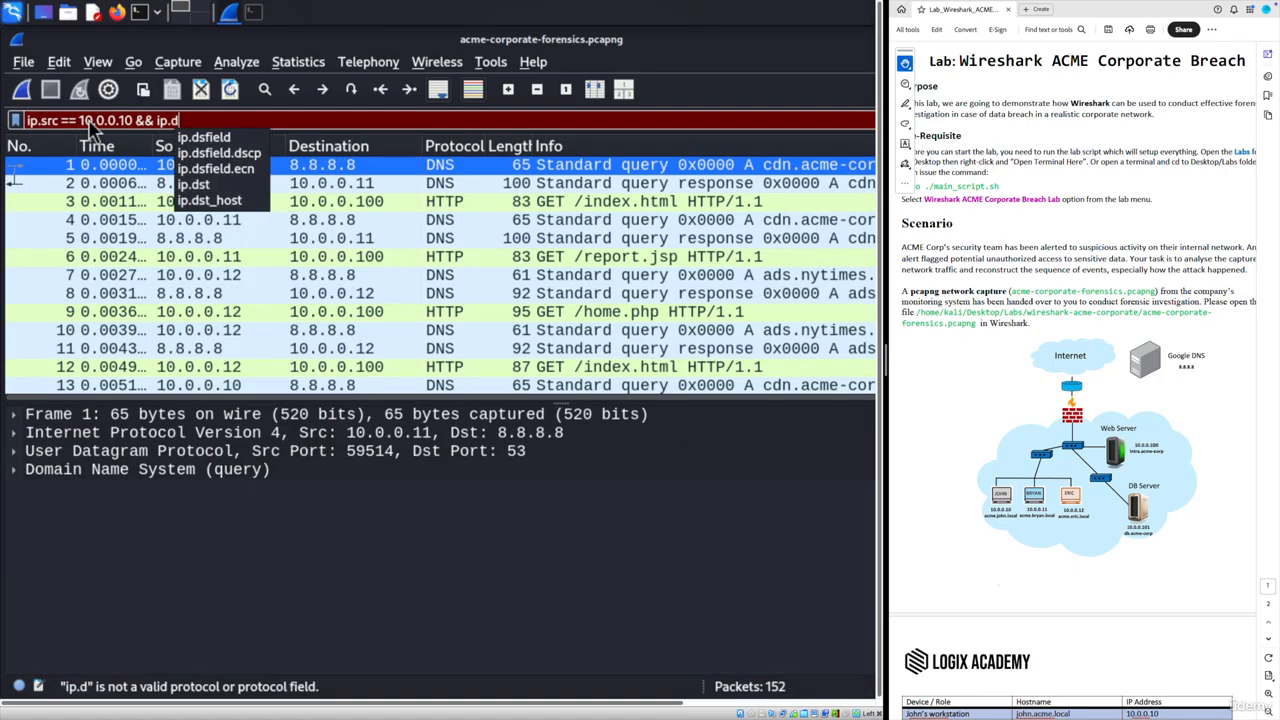
{"action": "type", "text": "st =="}
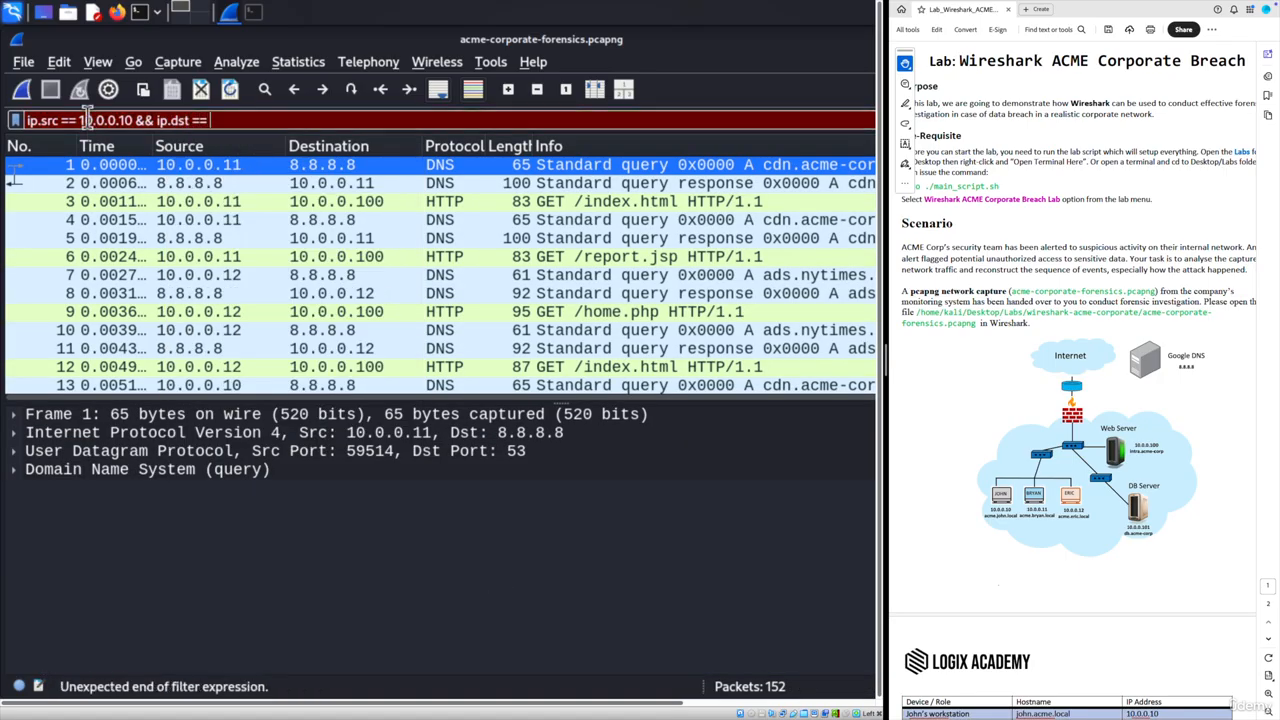
{"action": "type", "text": " 10.0.0"}
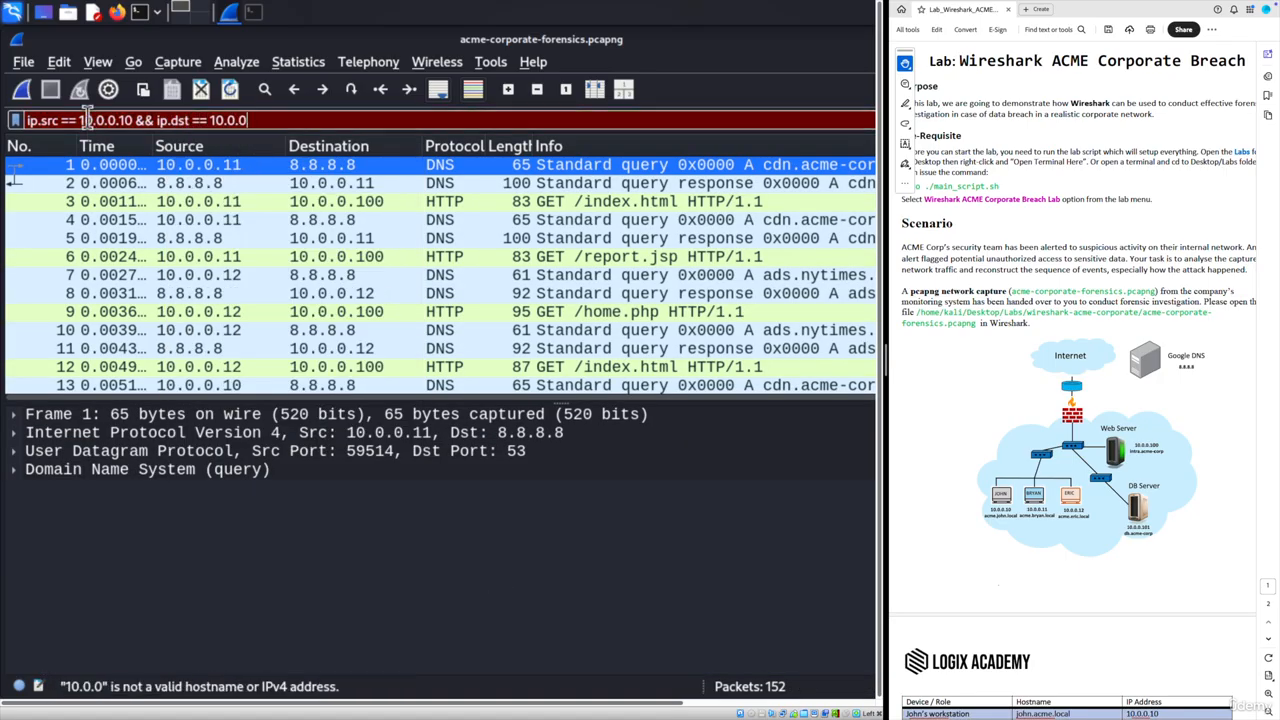
{"action": "type", "text": ".101"}
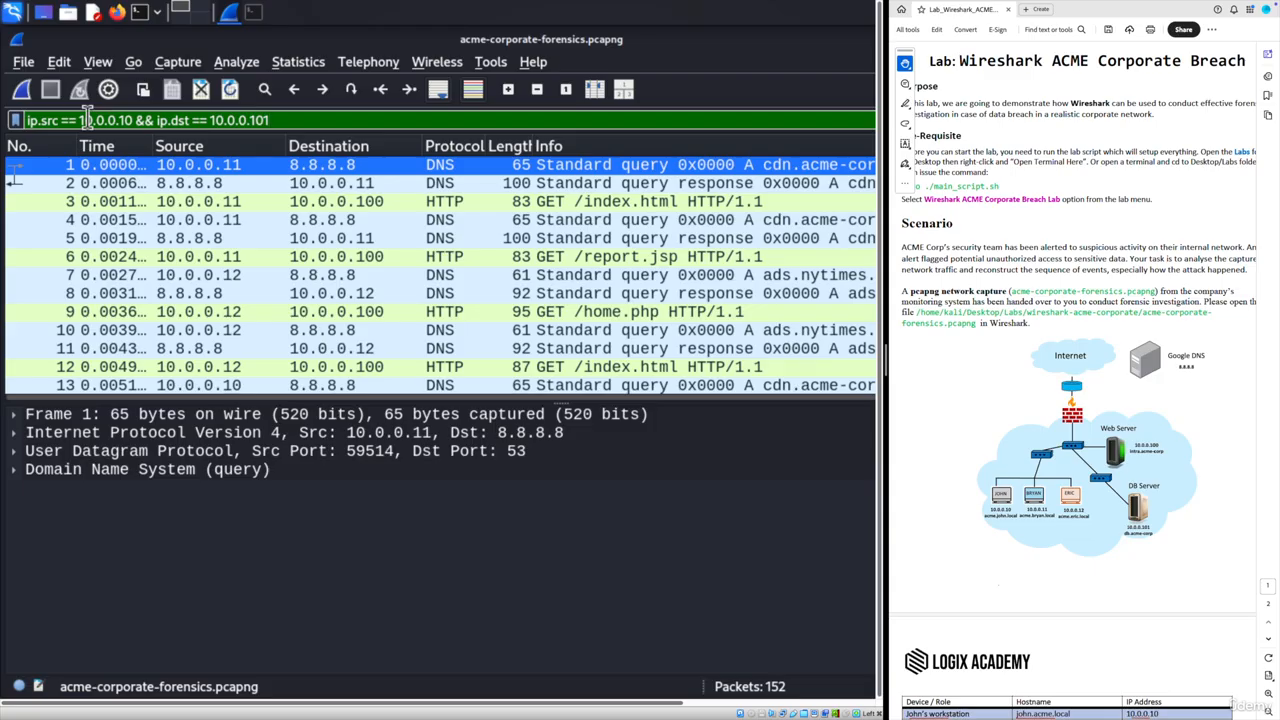
{"action": "key", "text": "Return"}
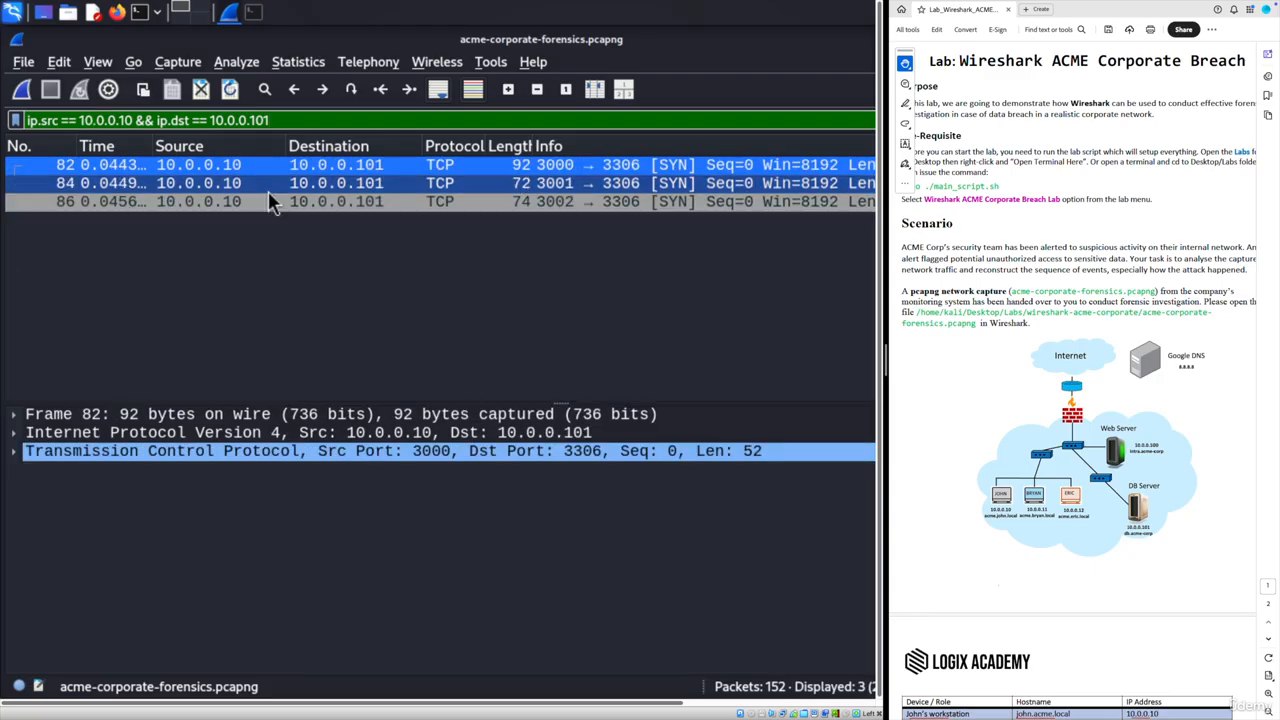
{"action": "left_click", "coordinate": [205, 165]}
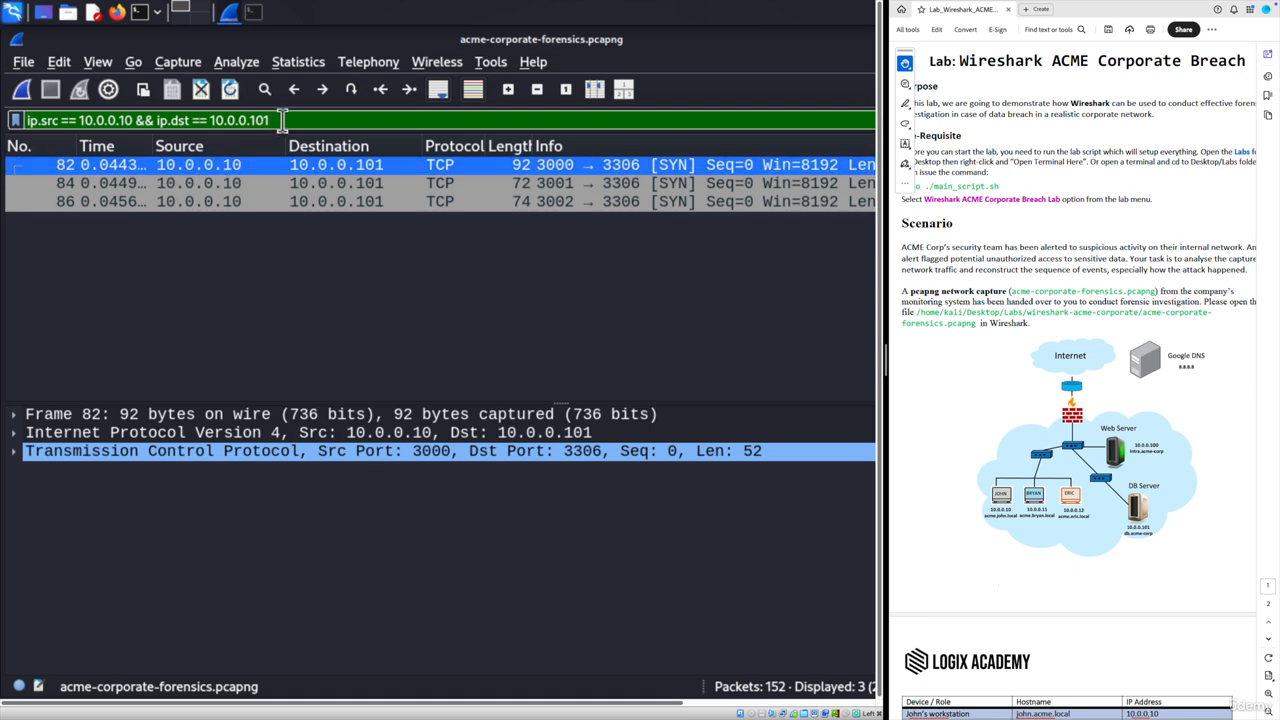
- Copy the full ip.src == 10.0.0.10 && ip.dst == 10.0.0.101 filter expression
{"action": "left_click_drag", "start_coordinate": [283, 120], "coordinate": [22, 122]}
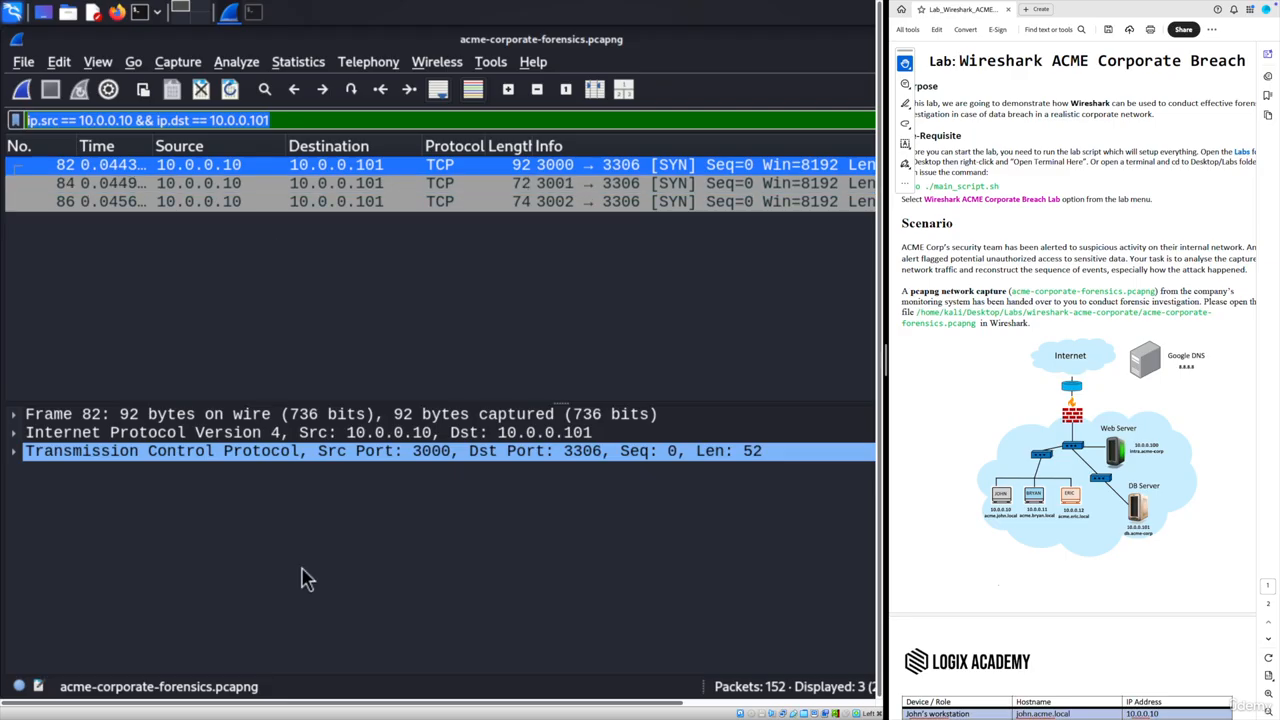
{"action": "right_click", "coordinate": [215, 118]}
{"action": "left_click", "coordinate": [258, 218]}
- Create a 'db queries' filter button for ip.src == 10.0.0.10 && ip.dst == 10.0.0.101
{"action": "left_click_drag", "start_coordinate": [579, 704], "coordinate": [753, 714]}
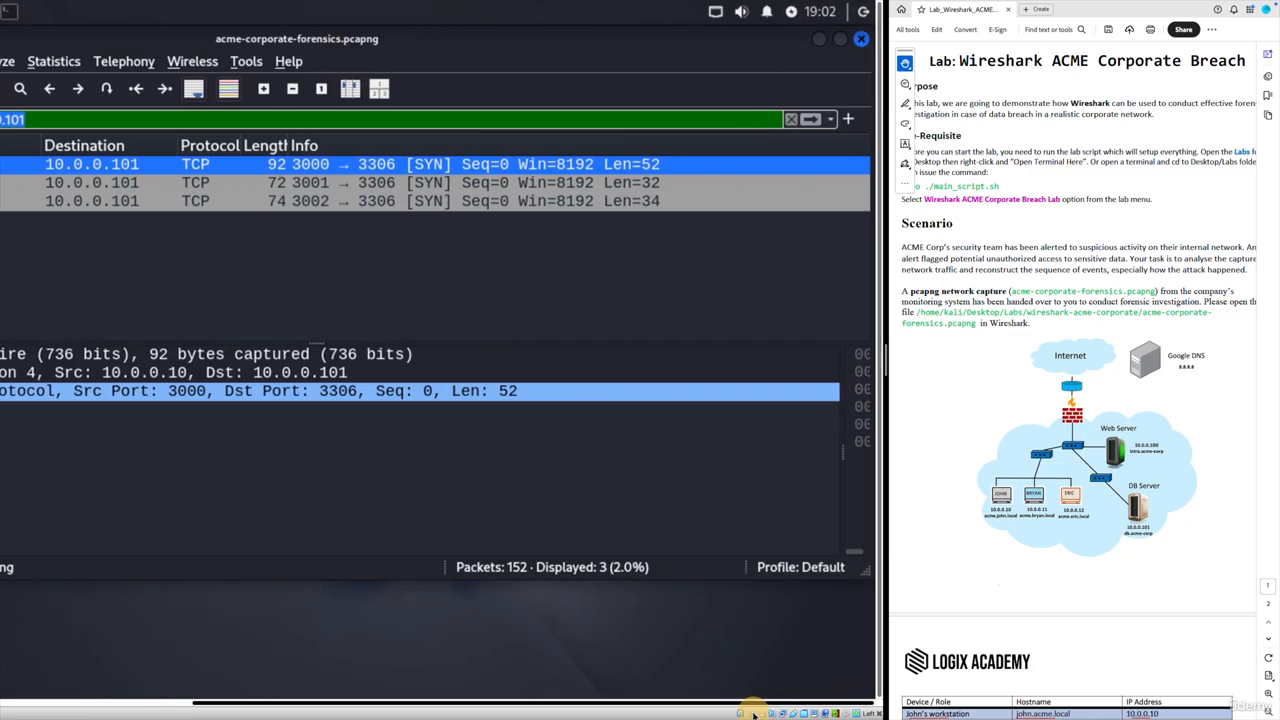
{"action": "left_click", "coordinate": [848, 119]}
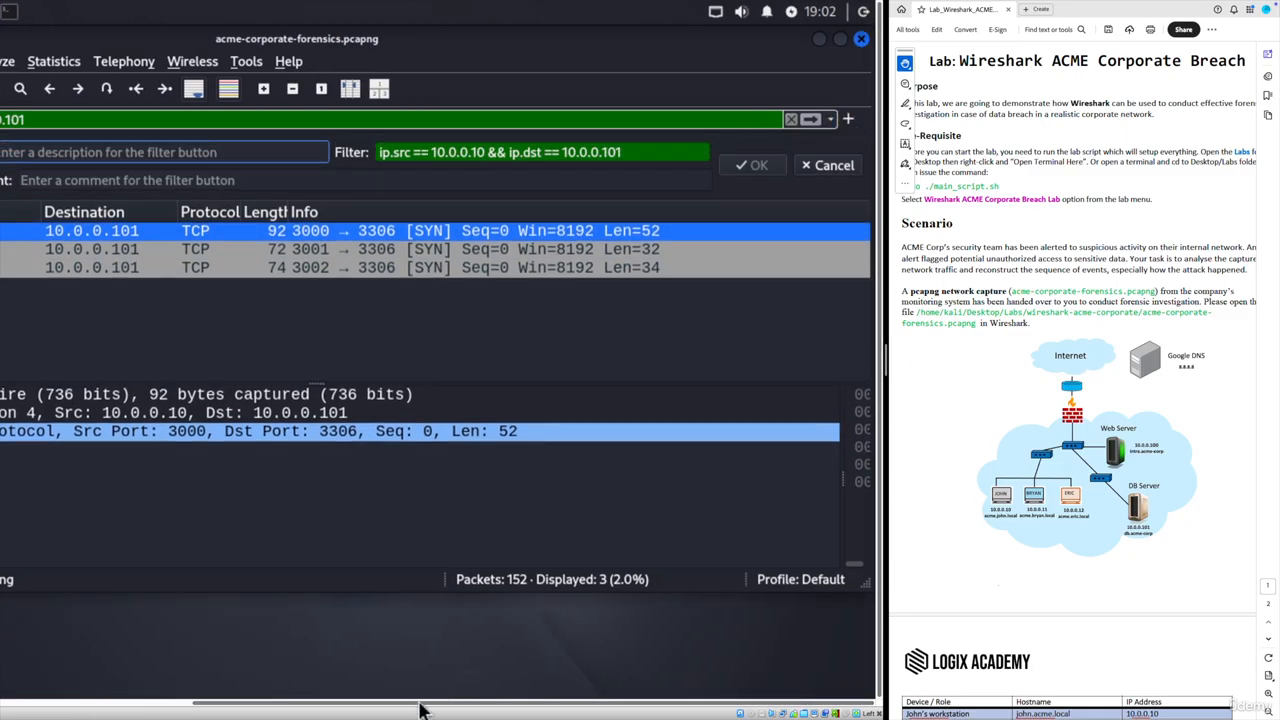
{"action": "left_click_drag", "start_coordinate": [420, 710], "coordinate": [228, 707]}
{"action": "left_click", "coordinate": [263, 152]}
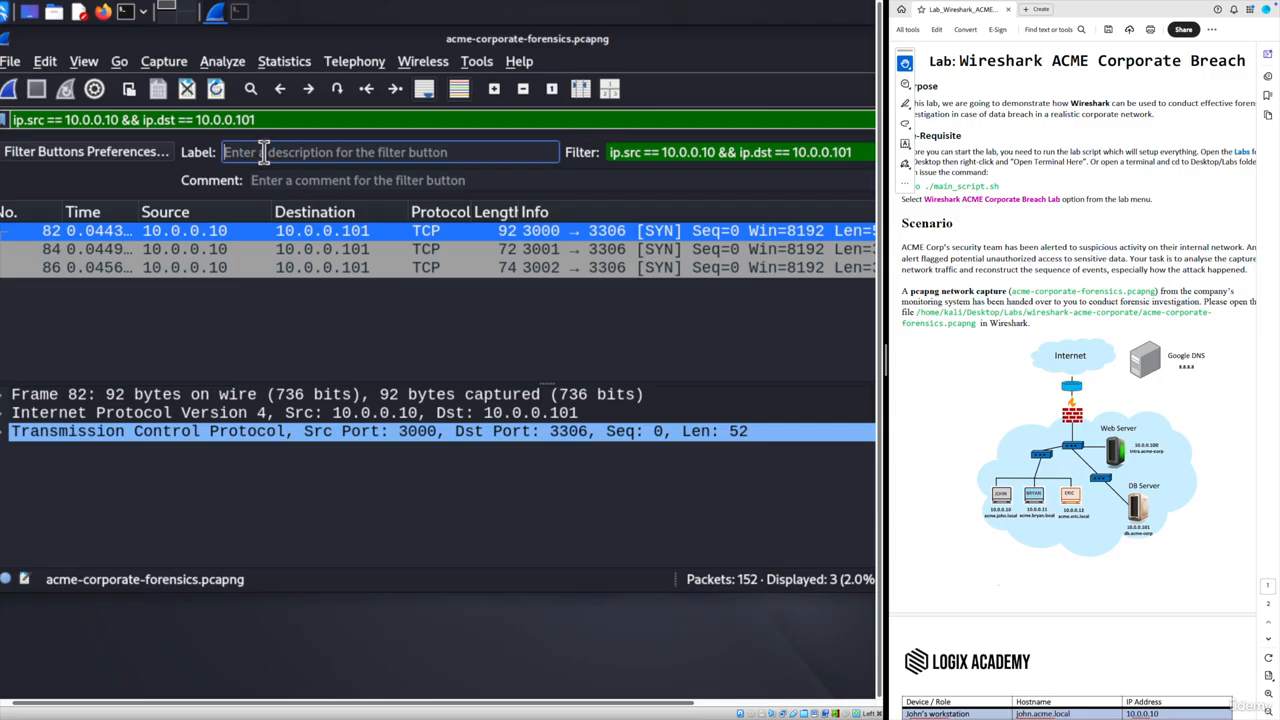
{"action": "type", "text": "db queries"}
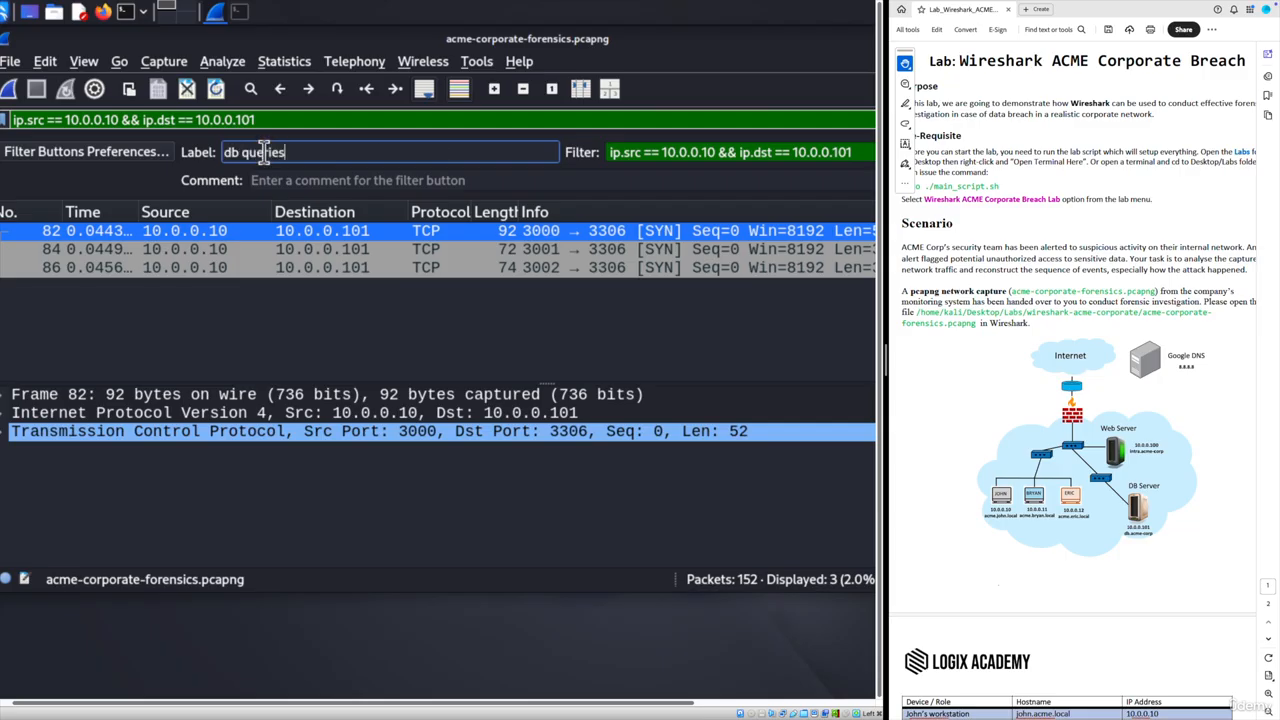
{"action": "key", "text": "Return"}
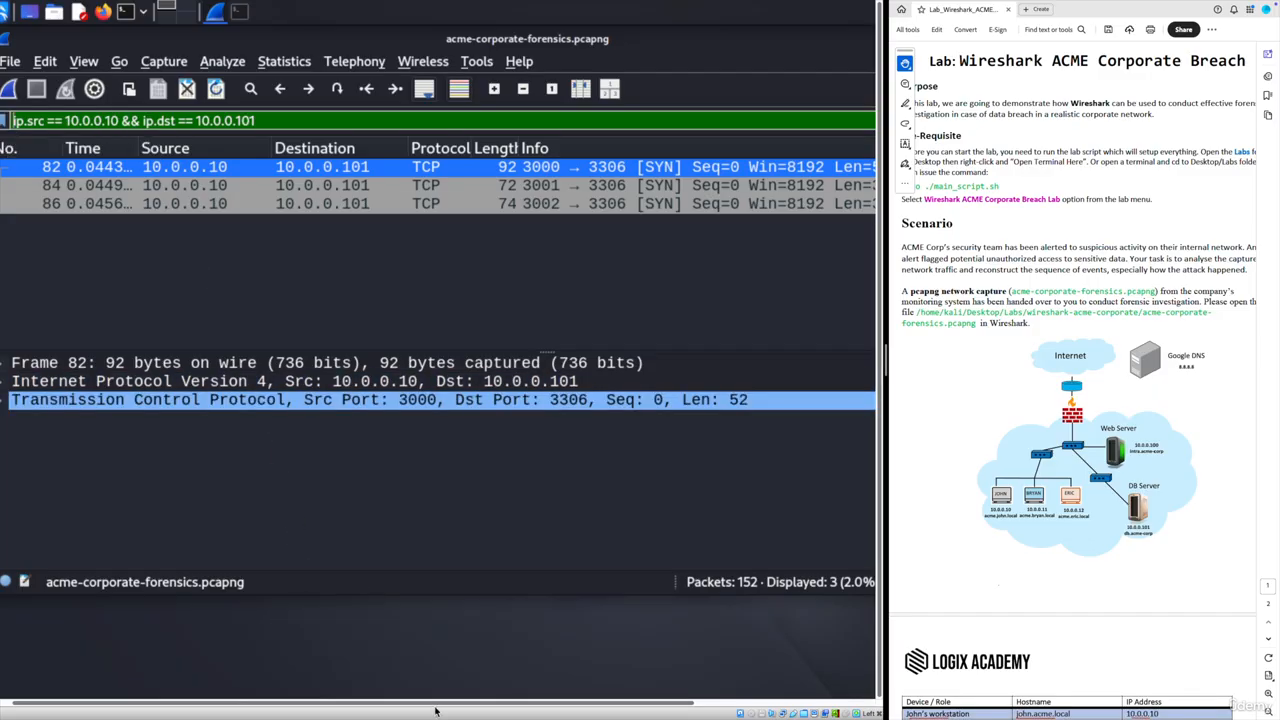
{"action": "left_click_drag", "start_coordinate": [441, 704], "coordinate": [711, 716]}
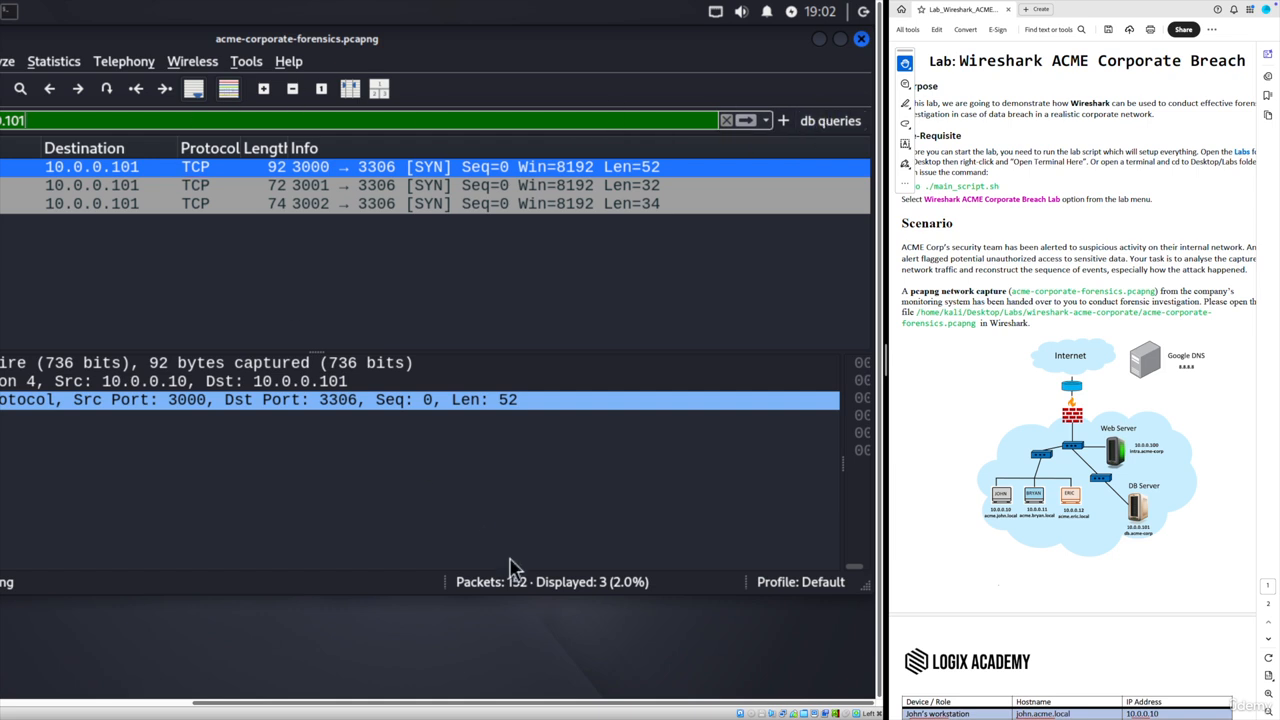
{"action": "left_click_drag", "start_coordinate": [312, 712], "coordinate": [120, 712]}
- Follow packet 82's TCP stream to see the query on the employees table, then close it
{"action": "right_click", "coordinate": [187, 166]}
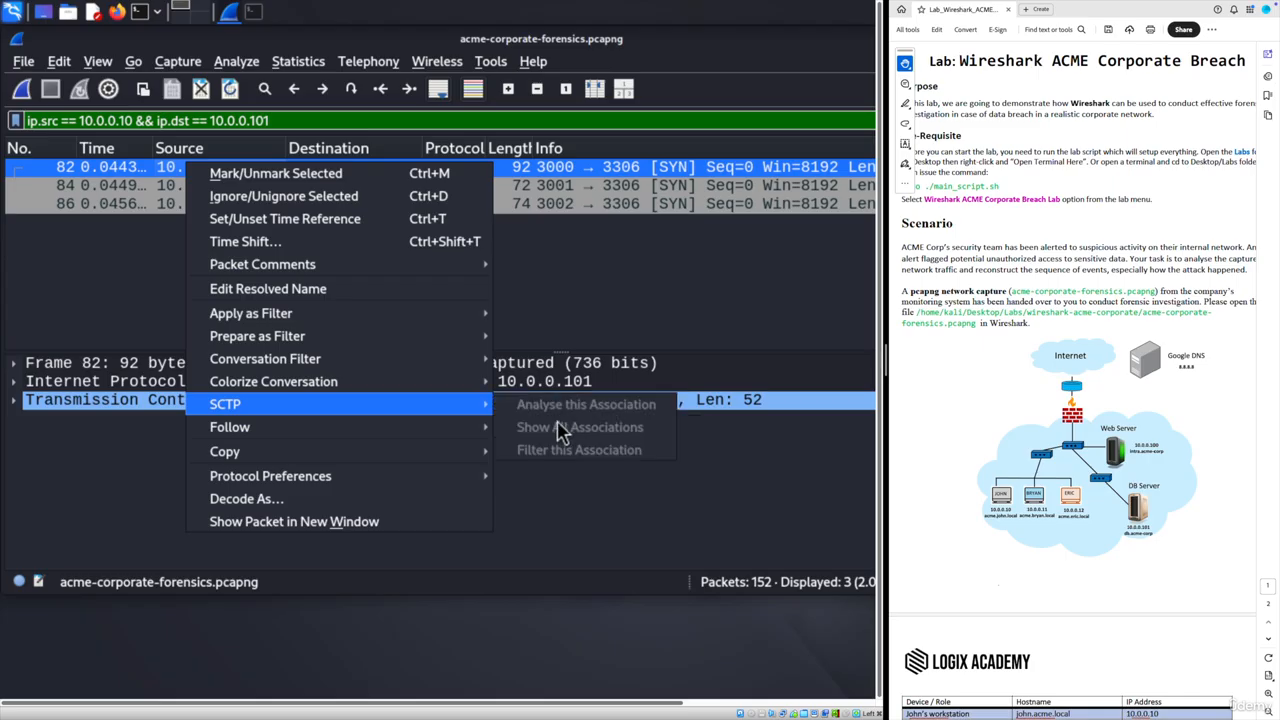
{"action": "mouse_move", "coordinate": [322, 436]}
{"action": "left_click", "coordinate": [551, 427]}
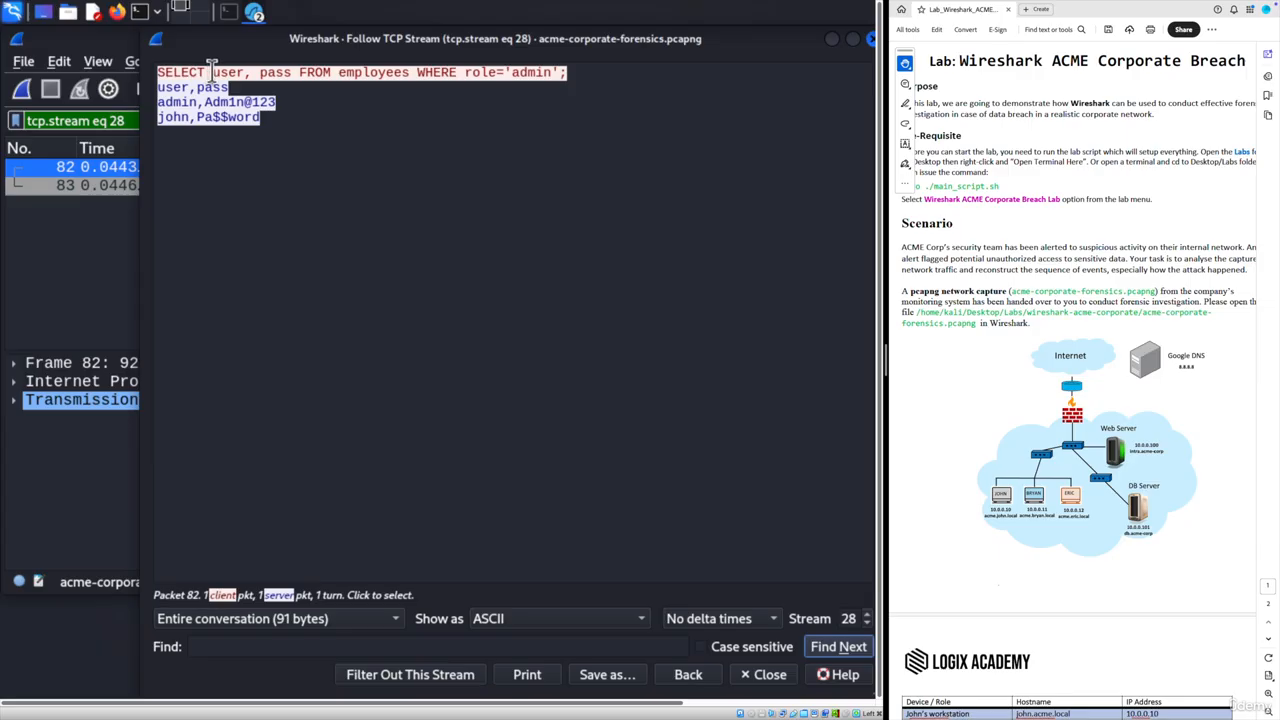
{"action": "double_click", "coordinate": [357, 72]}
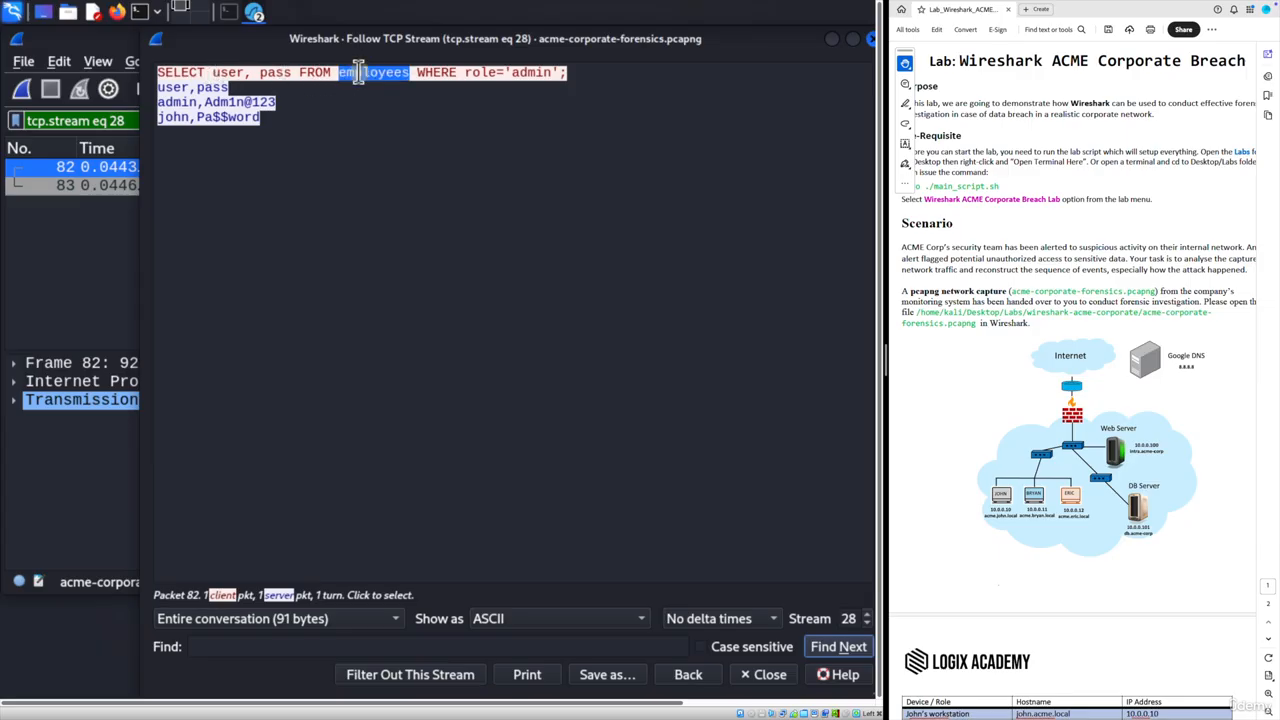
{"action": "left_click", "coordinate": [871, 42]}
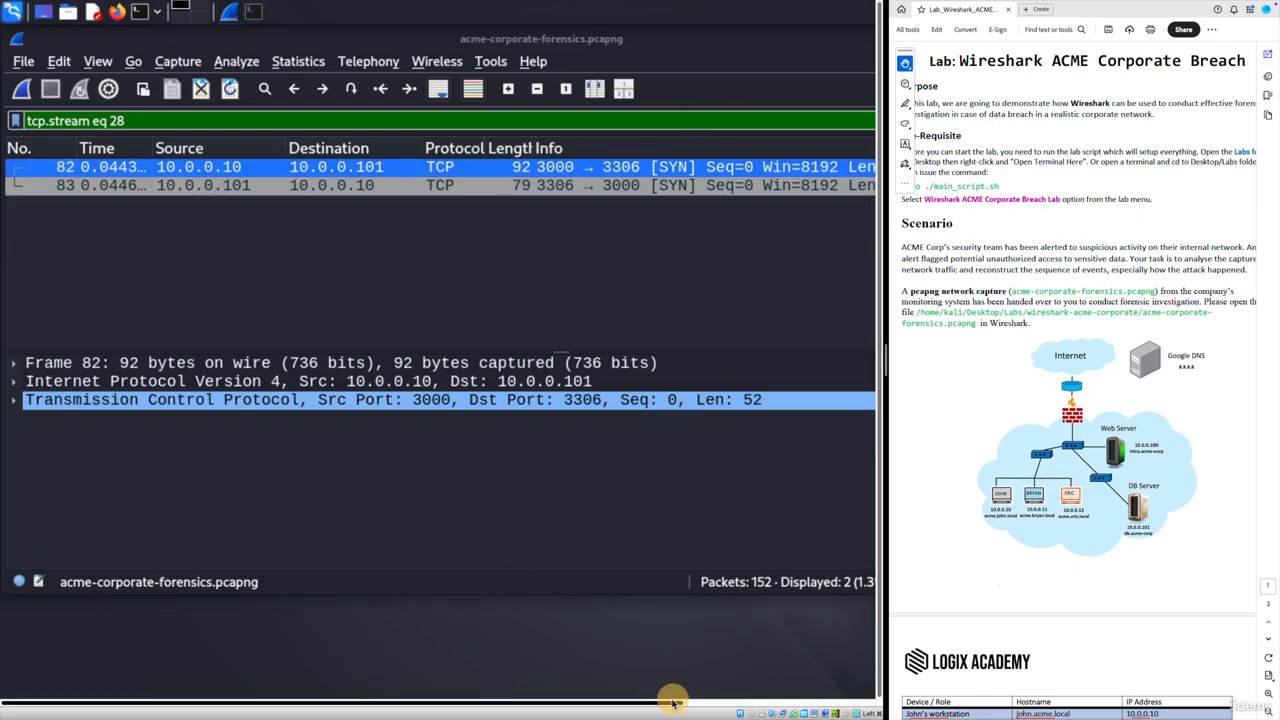
- Reapply the saved 'db queries' filter button, listing the 3 packets to 10.0.0.101
{"action": "left_click_drag", "start_coordinate": [671, 700], "coordinate": [810, 700]}
{"action": "left_click", "coordinate": [865, 121]}
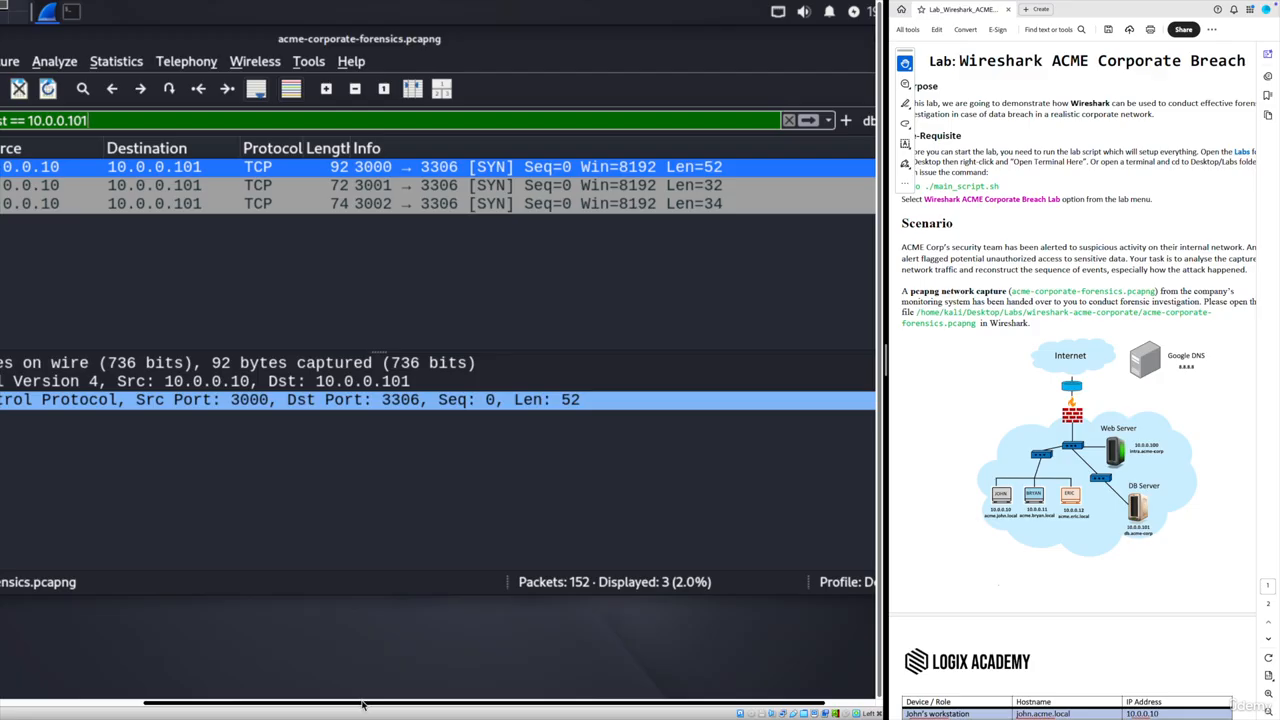
{"action": "left_click_drag", "start_coordinate": [362, 704], "coordinate": [170, 702]}
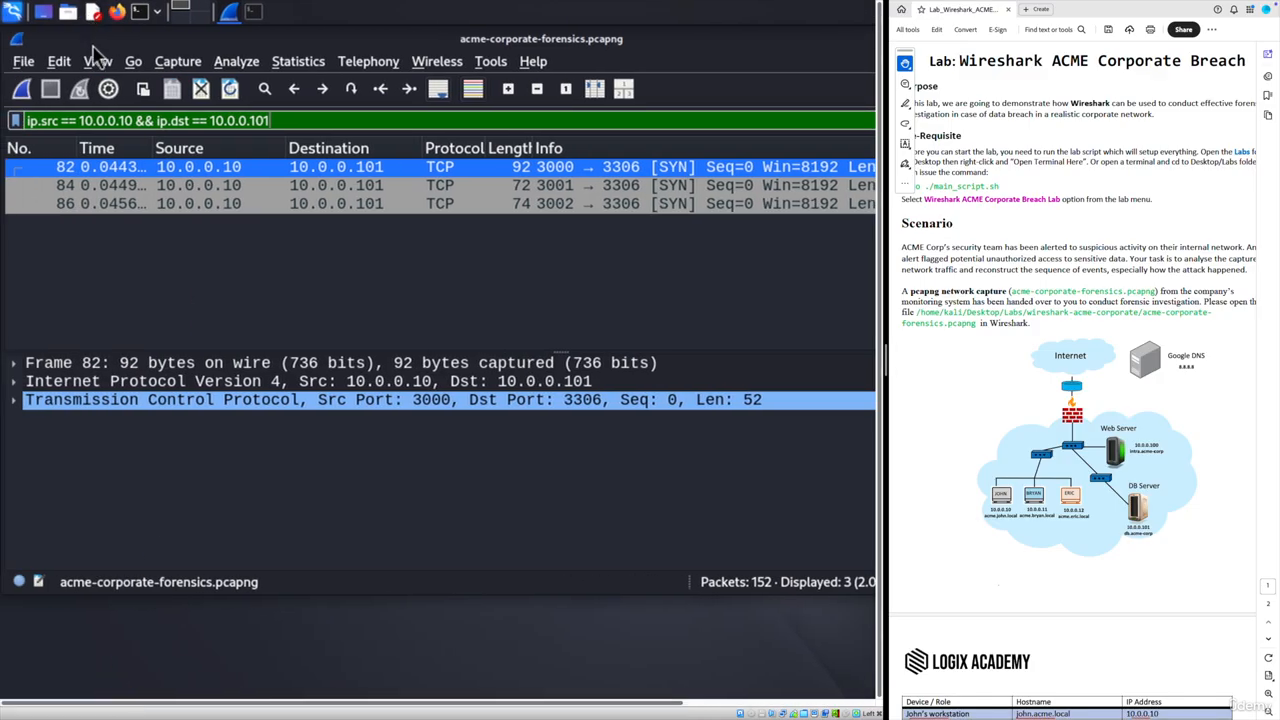
- Follow packet 84's TCP stream (stream 29), highlight the SELECT ssn, salary FROM payroll query, and close it
{"action": "left_click", "coordinate": [126, 186]}
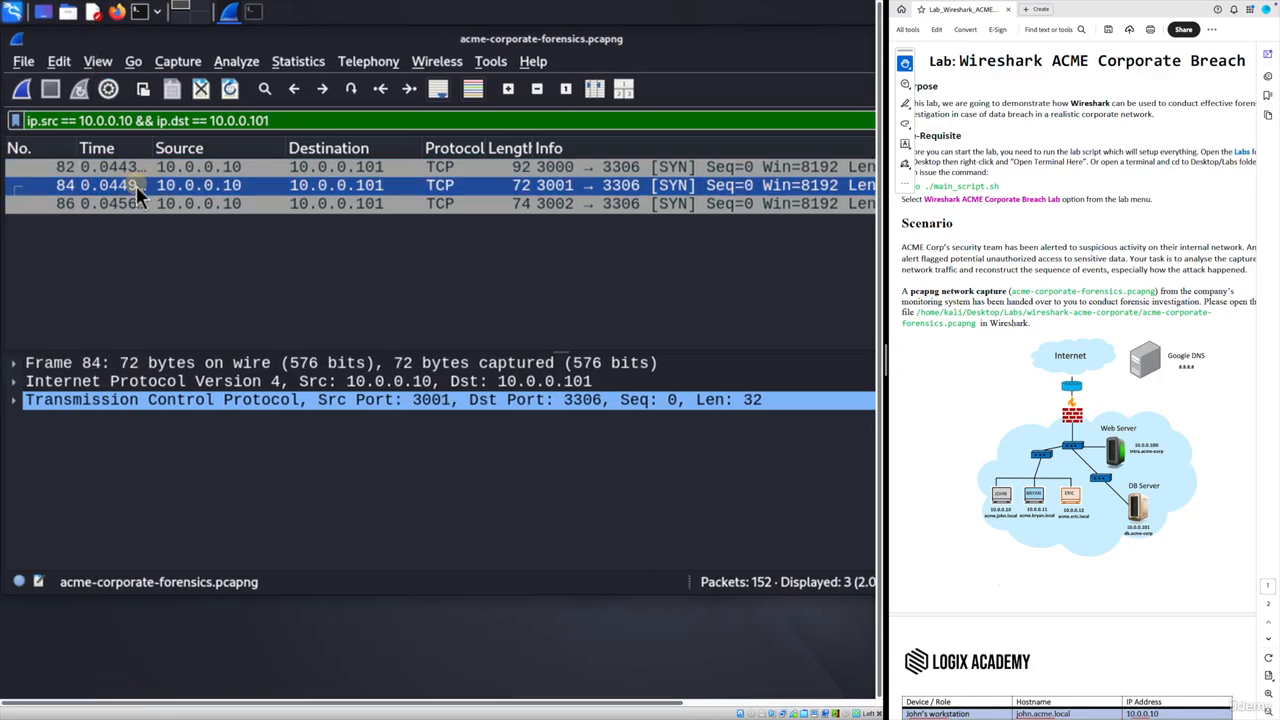
{"action": "right_click", "coordinate": [130, 187]}
{"action": "mouse_move", "coordinate": [210, 450]}
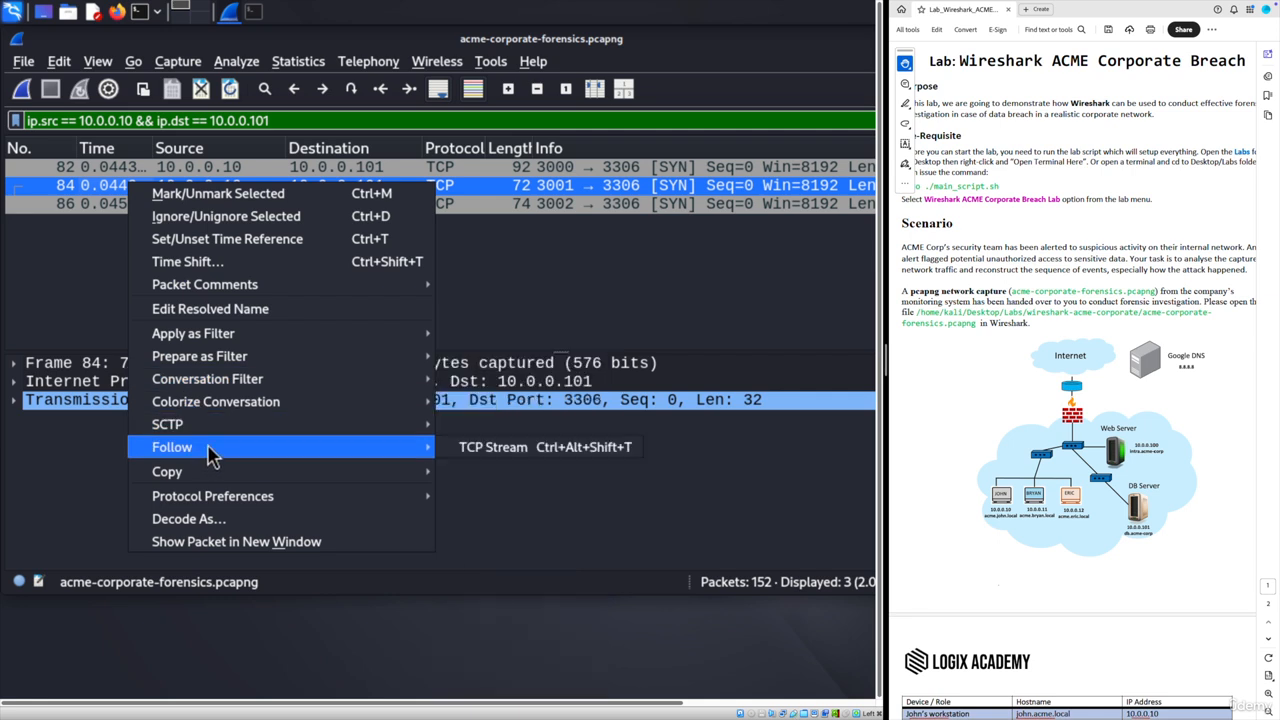
{"action": "left_click", "coordinate": [545, 266]}
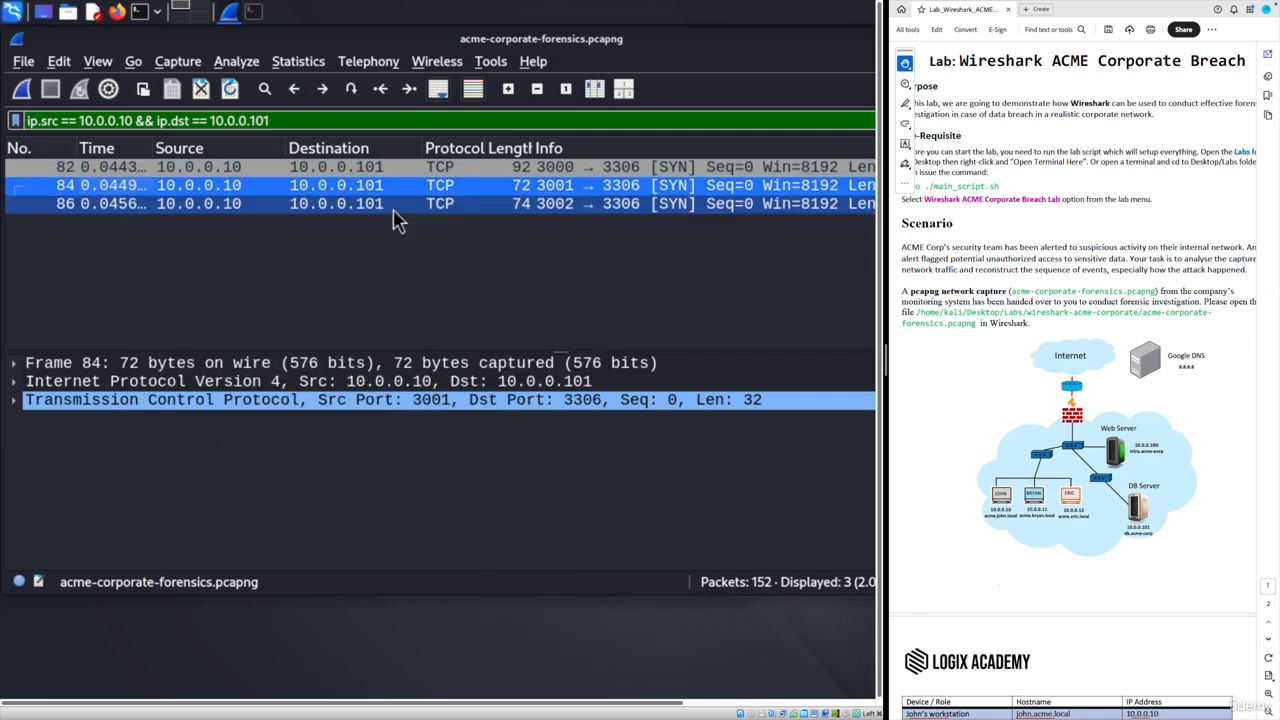
{"action": "right_click", "coordinate": [133, 186]}
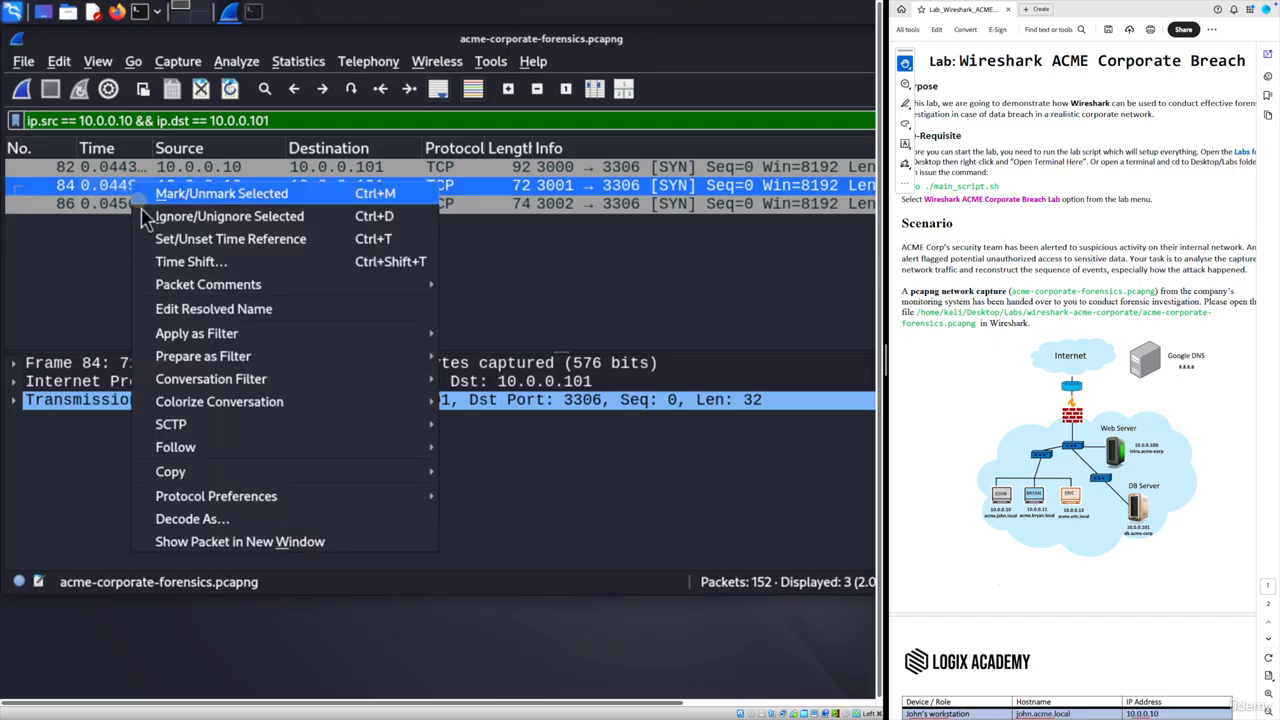
{"action": "mouse_move", "coordinate": [316, 452]}
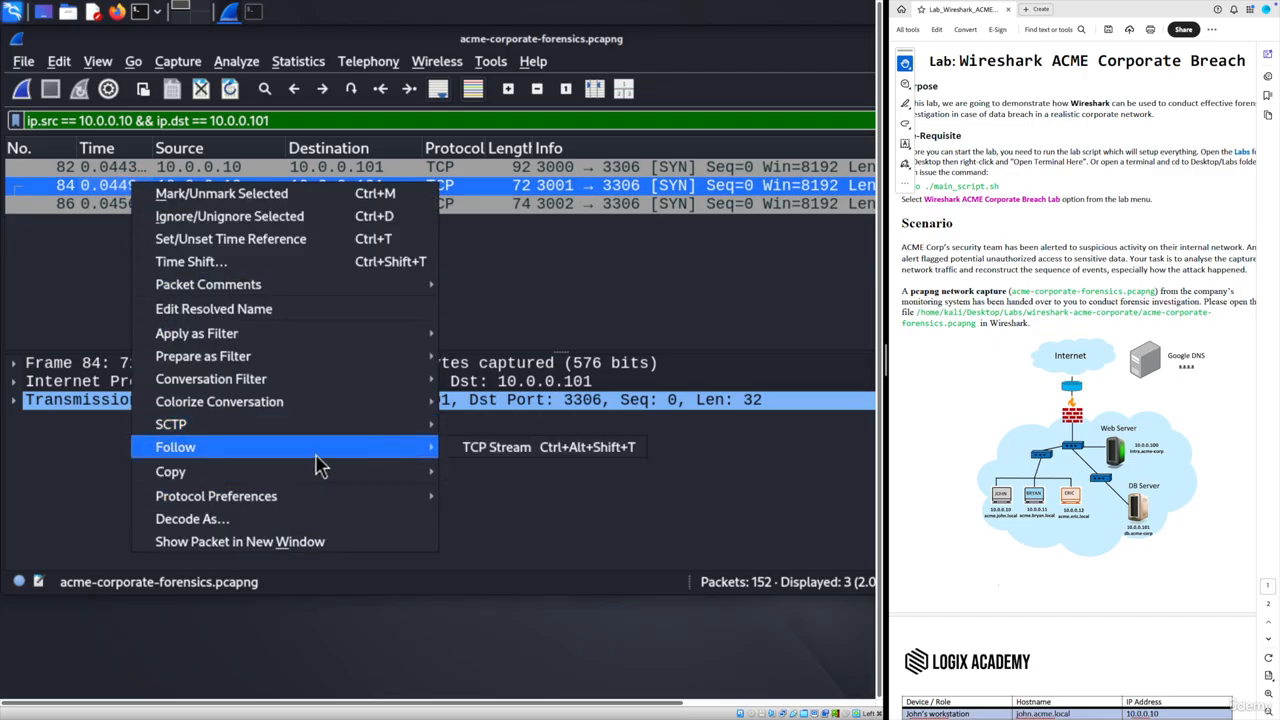
{"action": "left_click", "coordinate": [478, 450]}
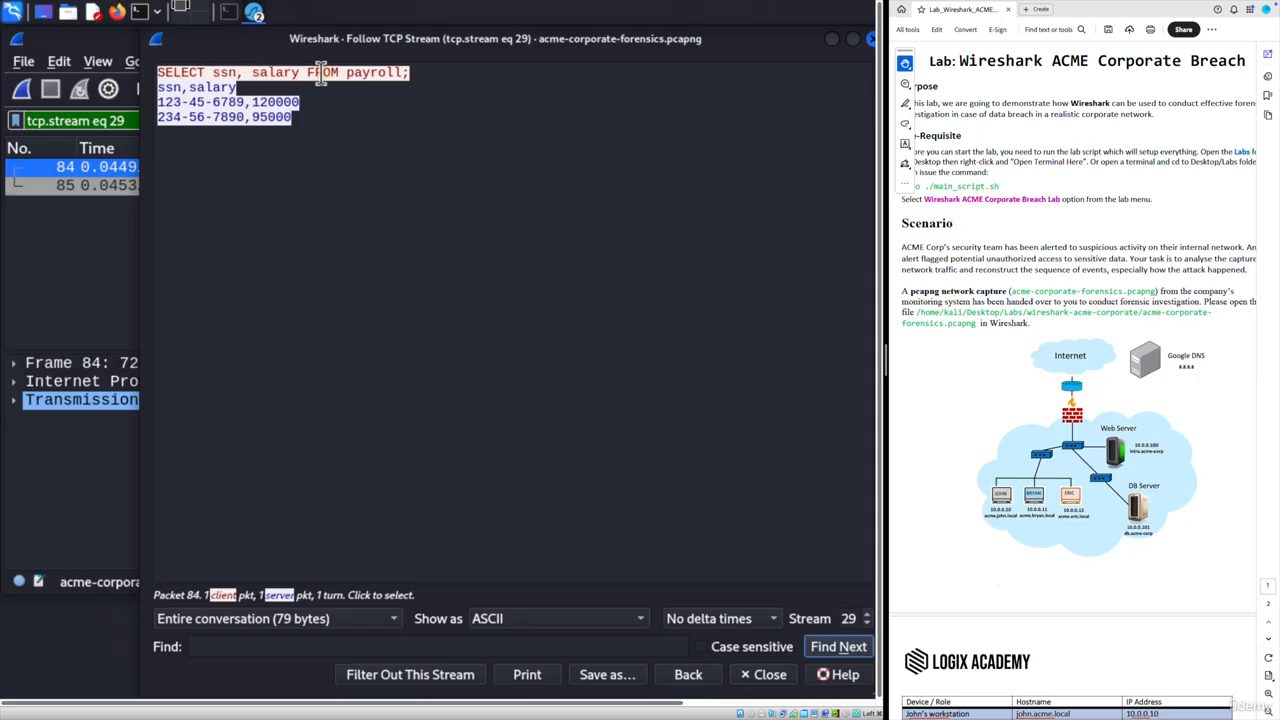
{"action": "left_click_drag", "start_coordinate": [422, 74], "coordinate": [155, 72]}
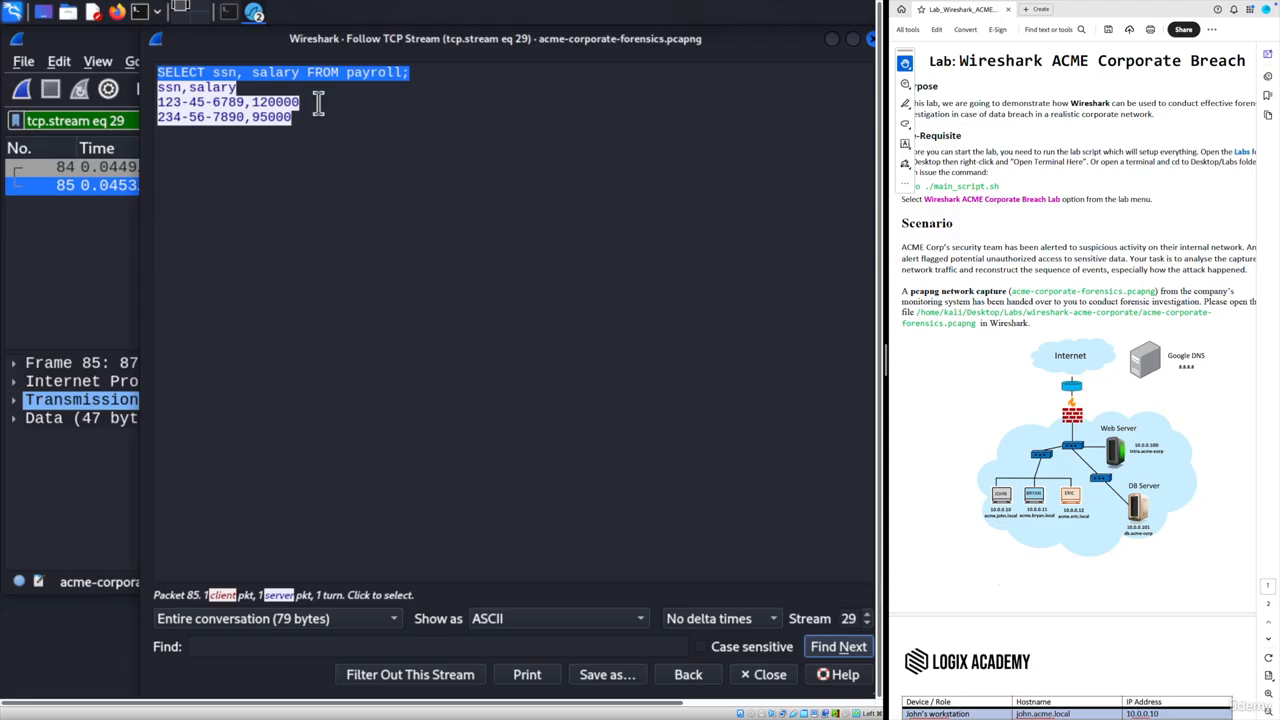
{"action": "left_click", "coordinate": [872, 40]}
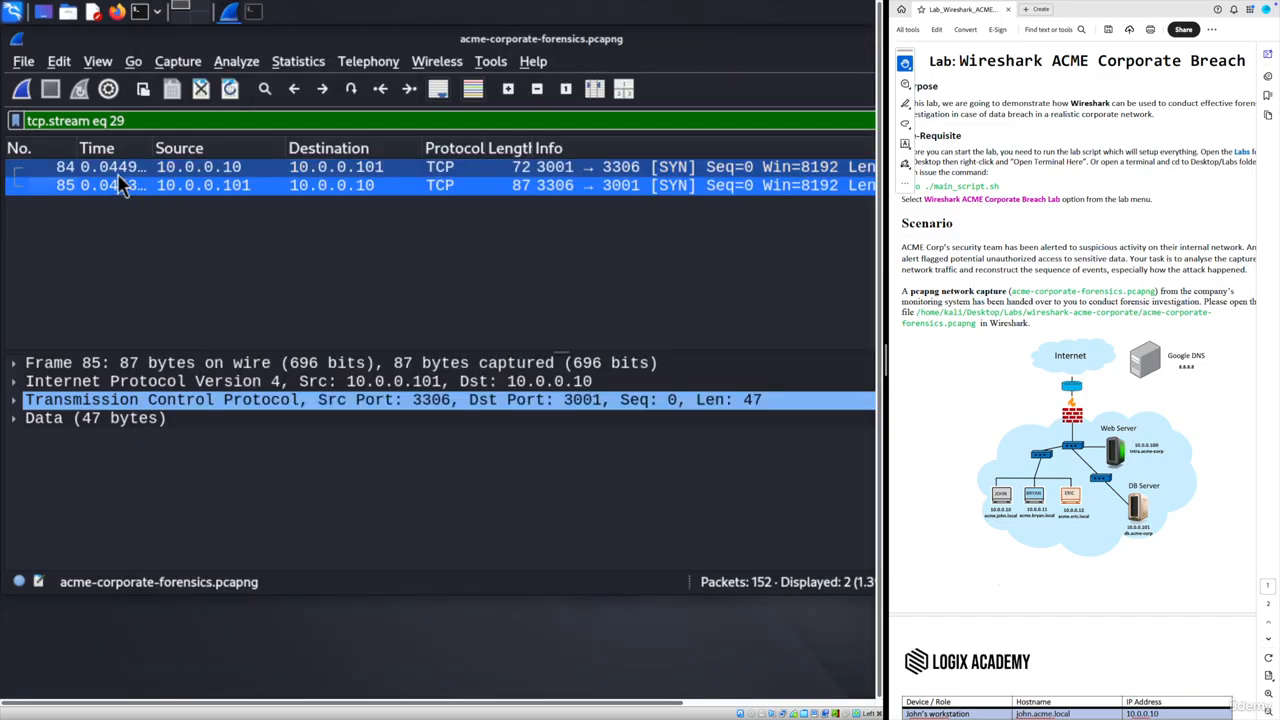
{"action": "left_click_drag", "start_coordinate": [214, 706], "coordinate": [448, 713]}
- Reapply the db queries filter and follow packet 86's TCP stream to read its SELECT email, phone FROM contacts query
{"action": "left_click", "coordinate": [810, 121]}
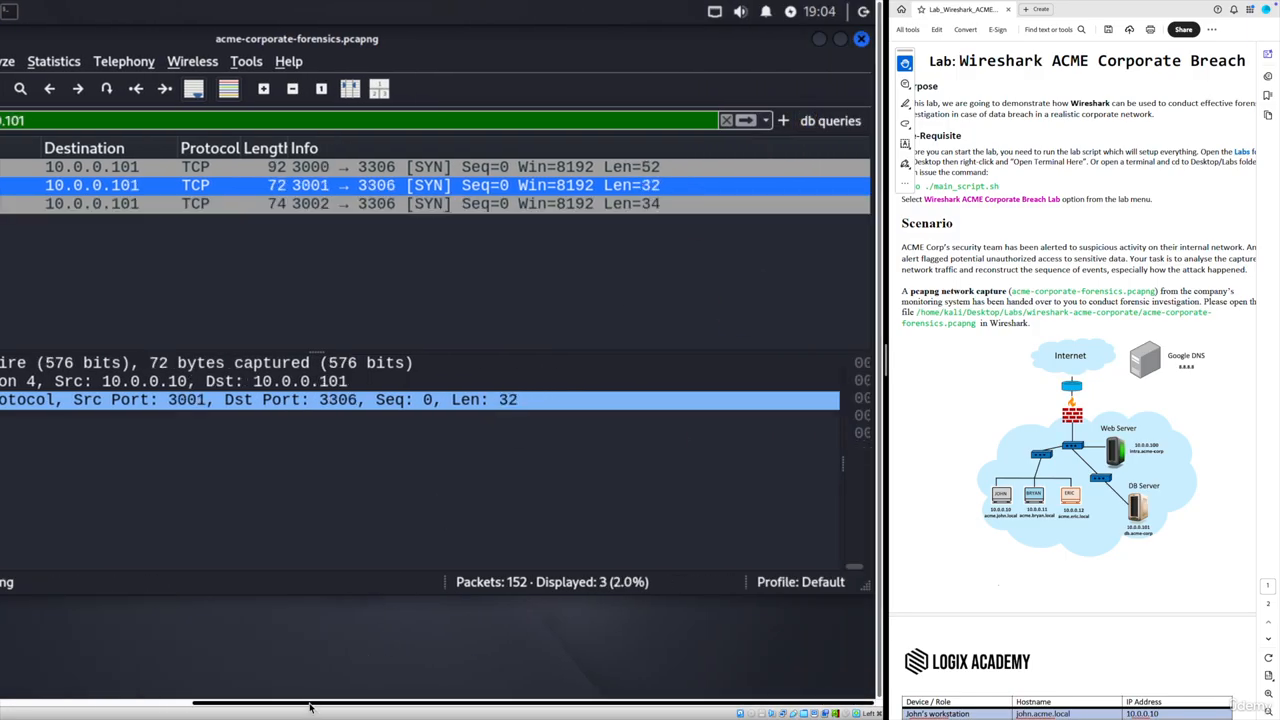
{"action": "left_click_drag", "start_coordinate": [308, 710], "coordinate": [91, 706]}
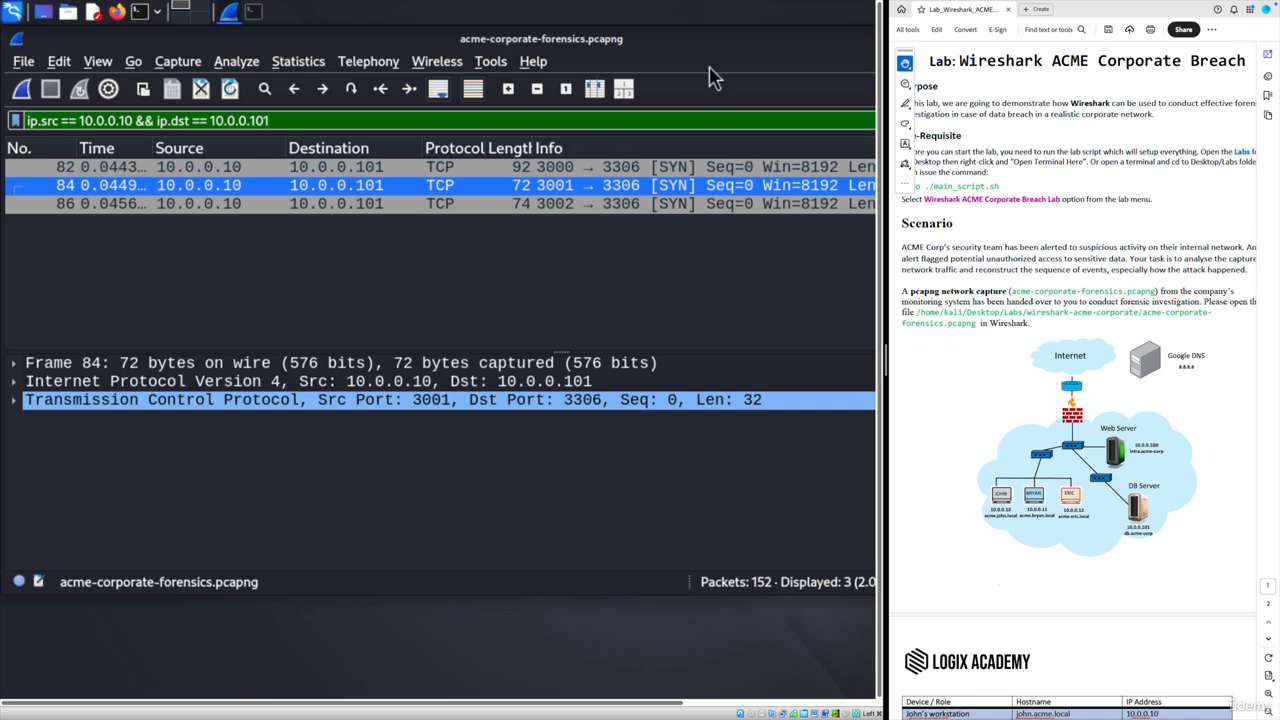
{"action": "left_click", "coordinate": [110, 205]}
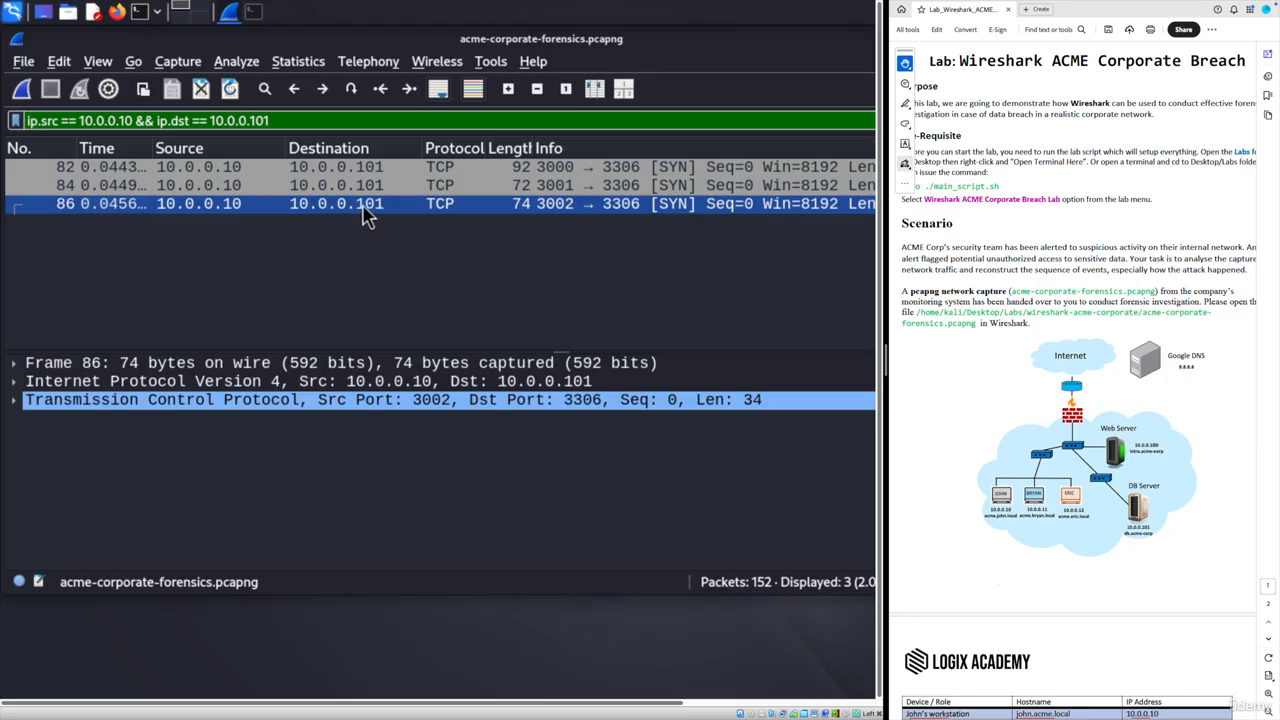
{"action": "right_click", "coordinate": [114, 203]}
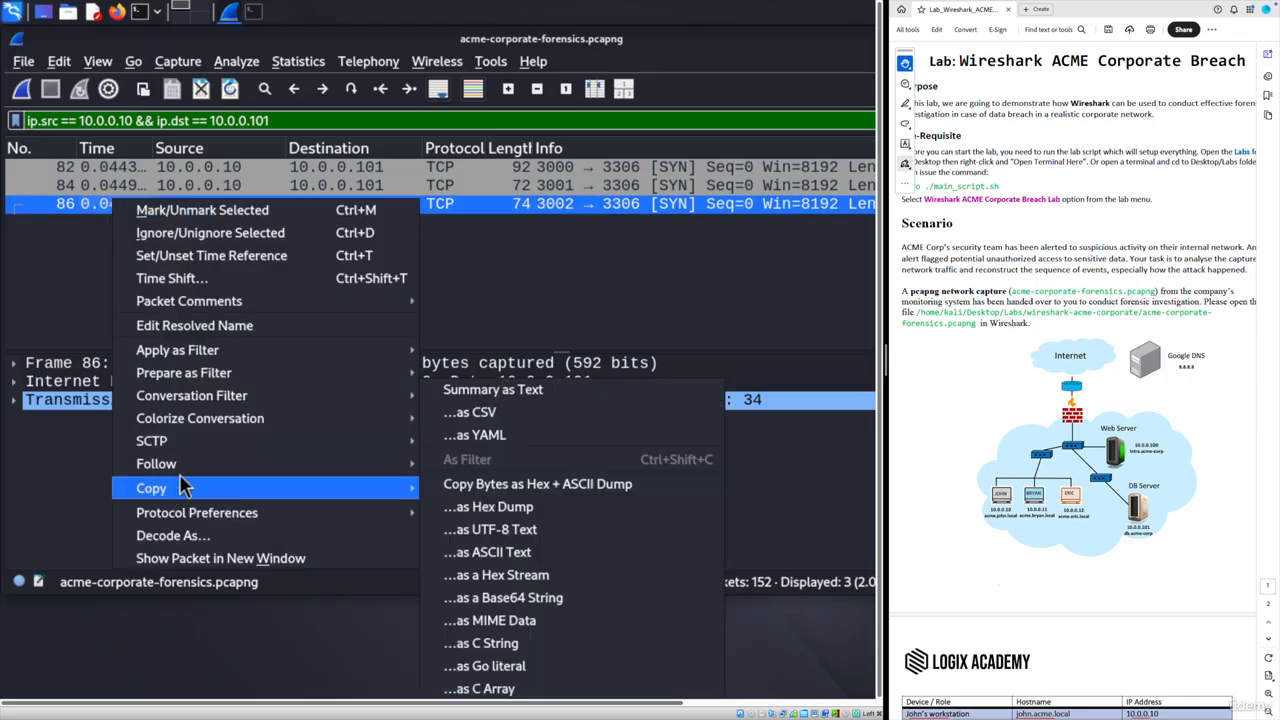
{"action": "mouse_move", "coordinate": [195, 473]}
{"action": "left_click", "coordinate": [466, 468]}
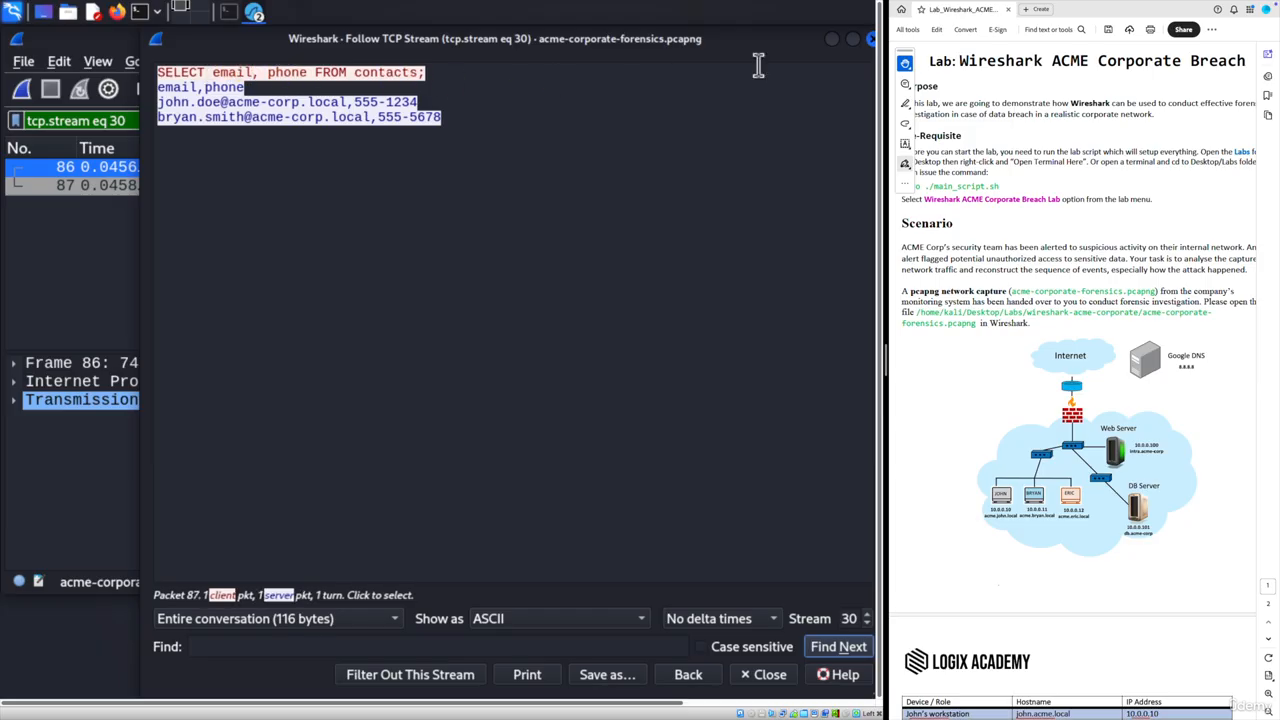
{"action": "left_click", "coordinate": [872, 40]}
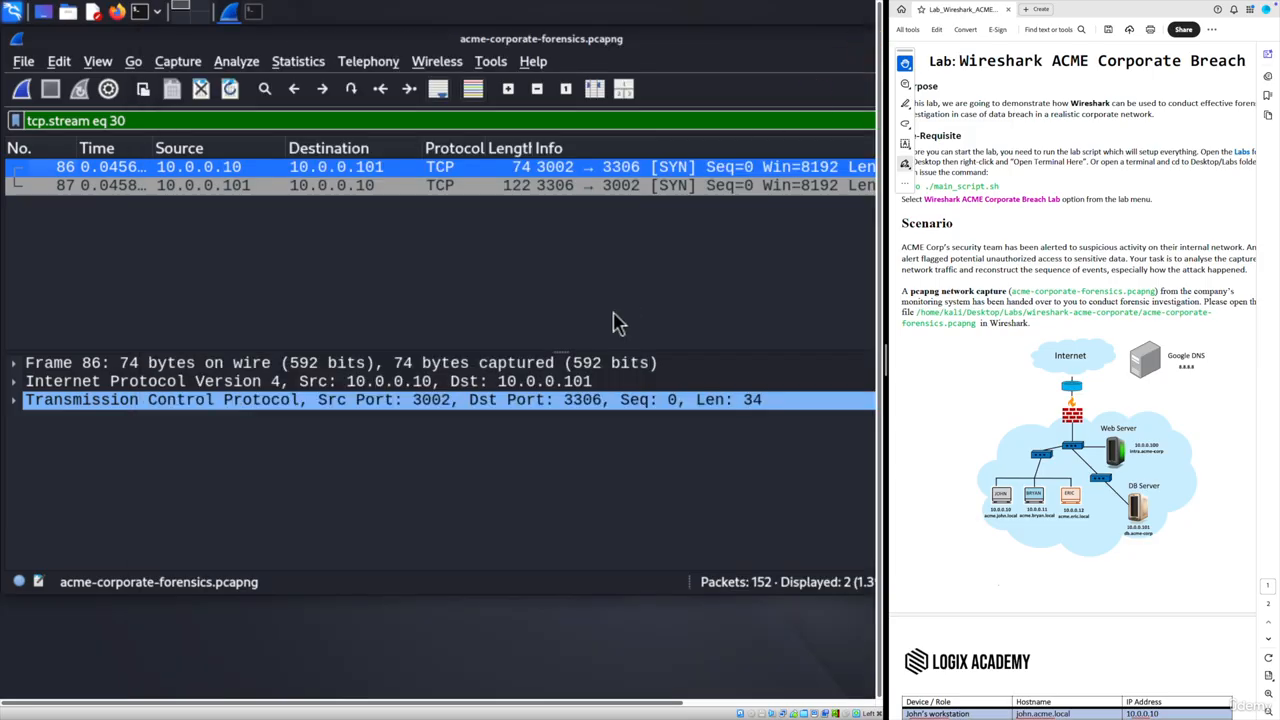
- Scroll the lab PDF to the network diagram and pick the Draw tool
{"action": "scroll", "coordinate": [1005, 449], "scroll_direction": "down", "scroll_amount": 5}
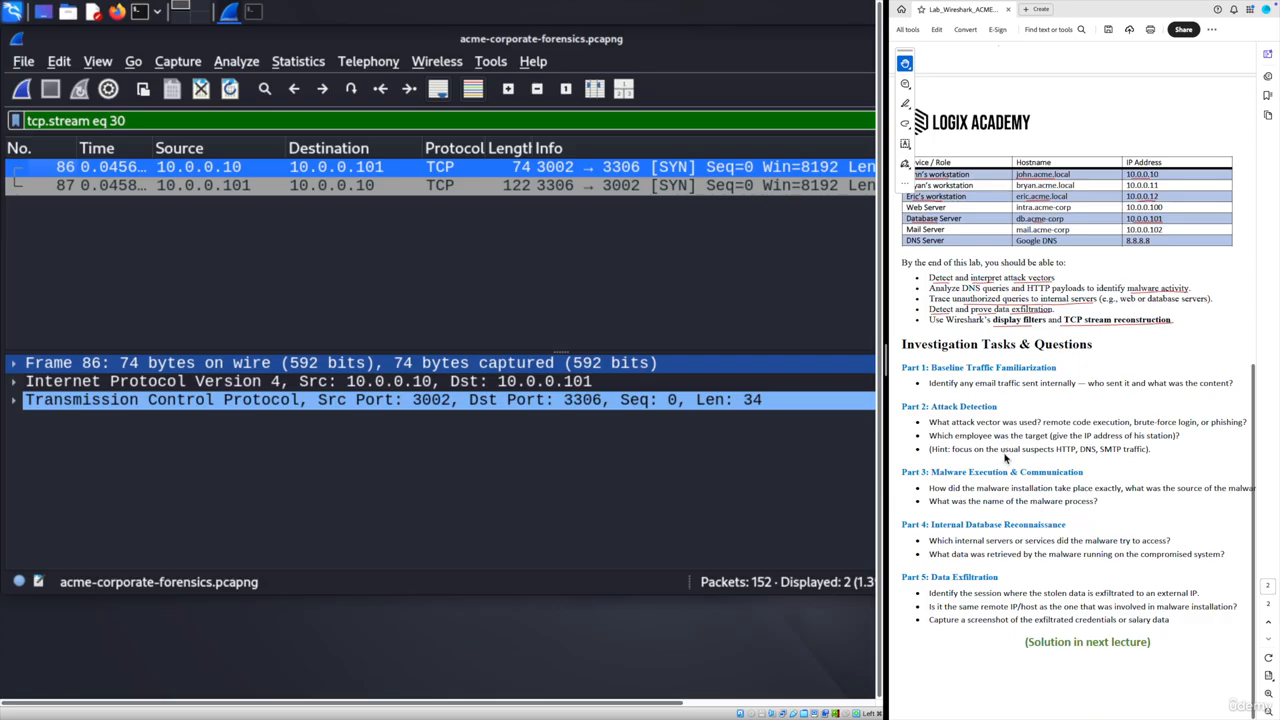
{"action": "left_click", "coordinate": [960, 553]}
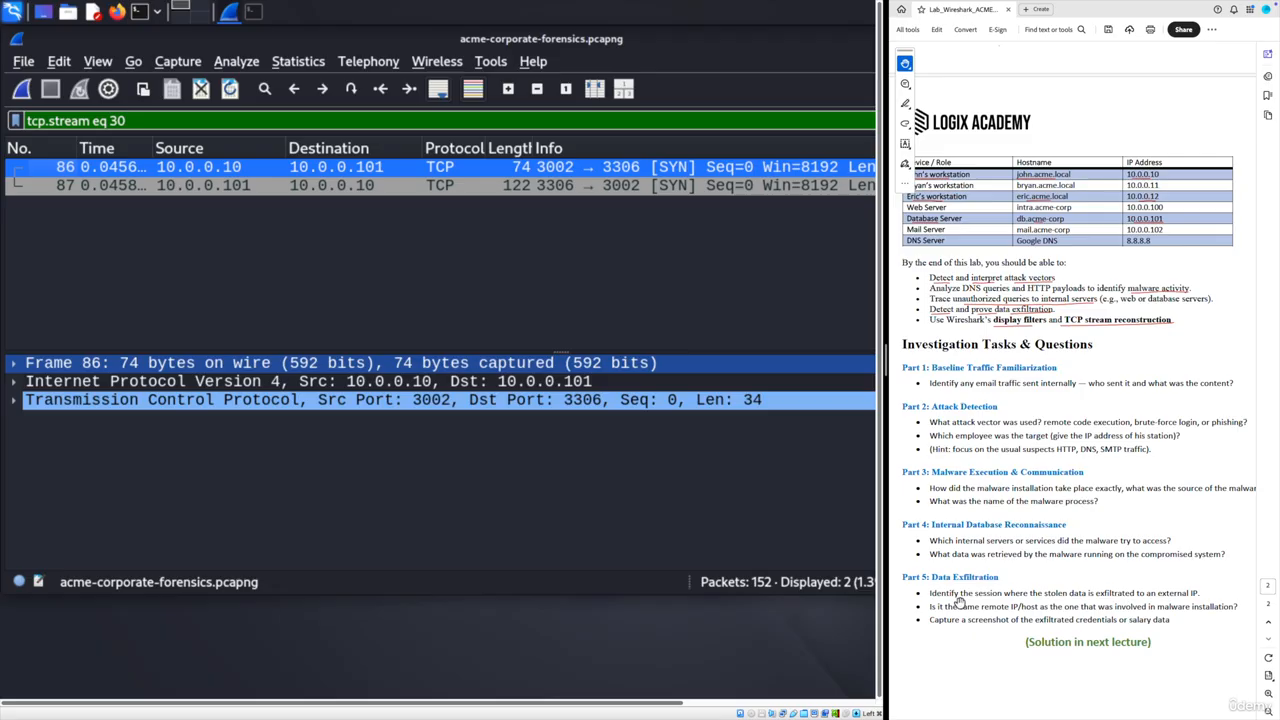
{"action": "scroll", "coordinate": [1090, 370], "scroll_direction": "up", "scroll_amount": 5}
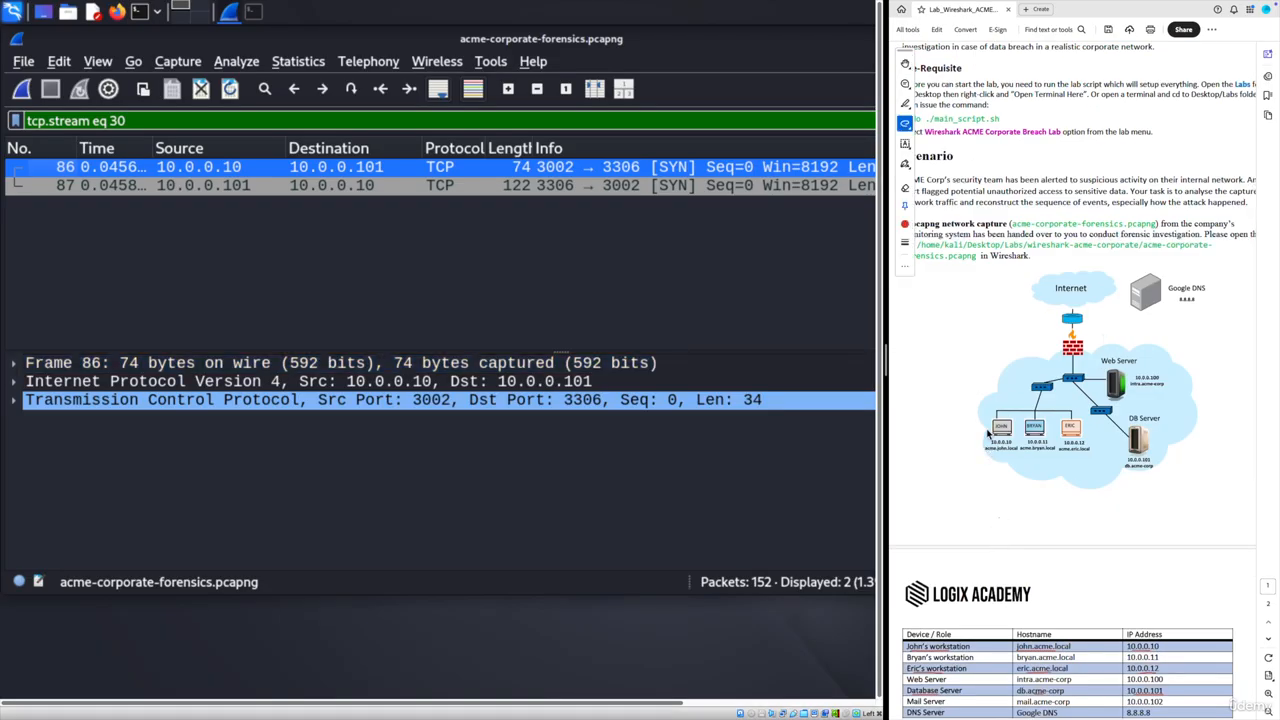
- Draw red lines from the 10.0.0.10 workstation to the DB Server and toward the firewall
{"action": "mouse_move", "coordinate": [988, 432]}
{"action": "left_mouse_down"}
{"action": "mouse_move", "coordinate": [1048, 402]}
{"action": "mouse_move", "coordinate": [1134, 450]}
{"action": "mouse_move", "coordinate": [1042, 478]}
{"action": "mouse_move", "coordinate": [997, 452]}
{"action": "mouse_move", "coordinate": [992, 466]}
{"action": "left_mouse_up"}
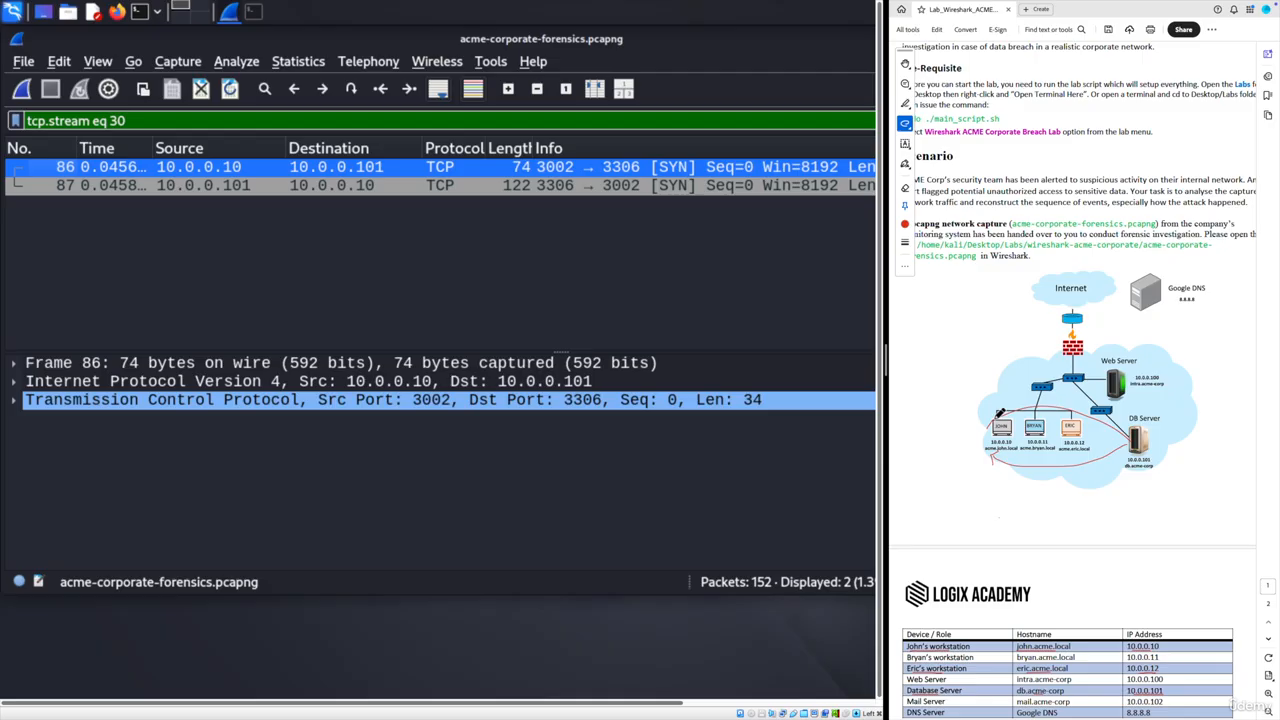
{"action": "mouse_move", "coordinate": [1000, 412]}
{"action": "left_mouse_down"}
{"action": "mouse_move", "coordinate": [1083, 353]}
{"action": "mouse_move", "coordinate": [1045, 315]}
{"action": "mouse_move", "coordinate": [977, 284]}
{"action": "mouse_move", "coordinate": [985, 312]}
{"action": "left_mouse_up"}
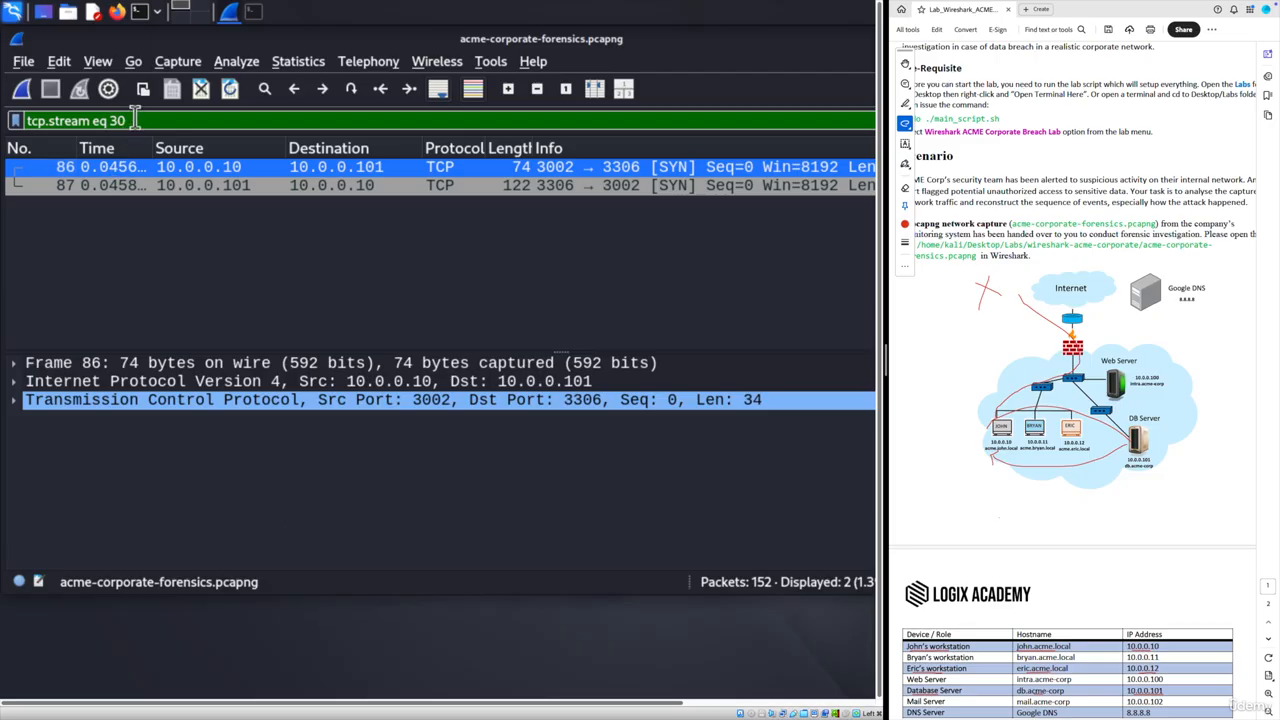
{"action": "left_click_drag", "start_coordinate": [127, 120], "coordinate": [28, 120]}
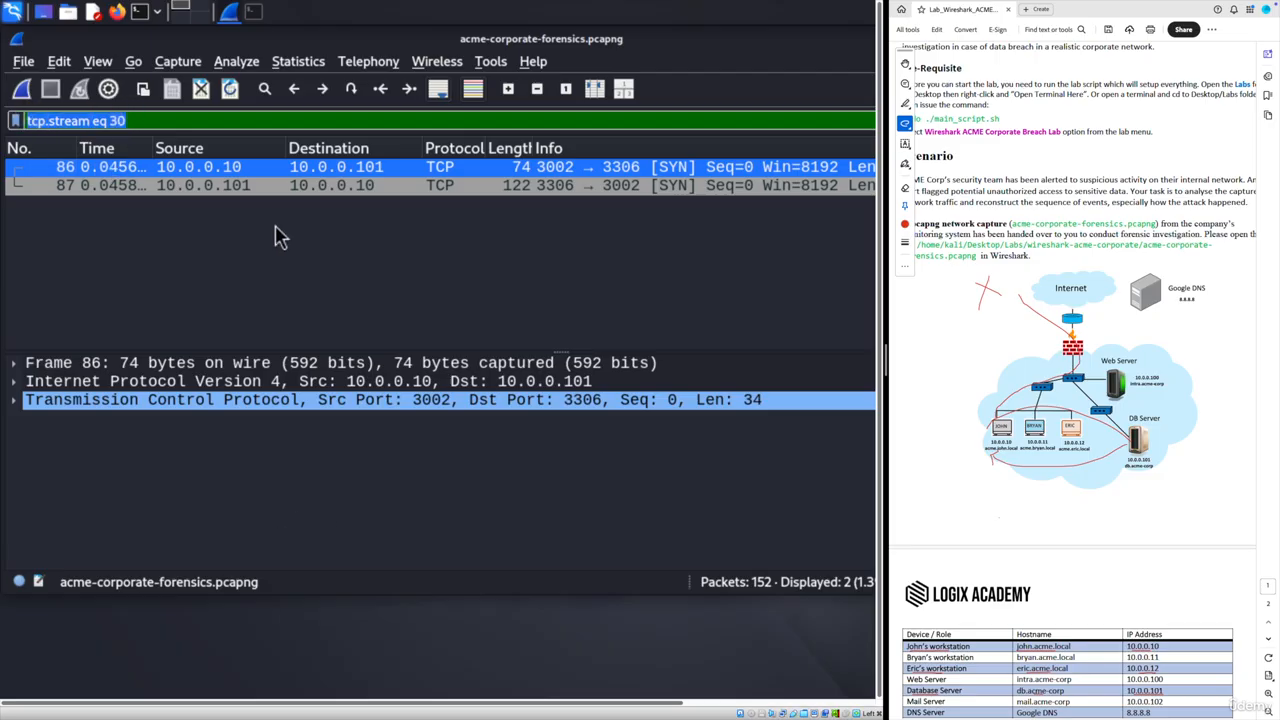
- Filter for DNS traffic from 10.0.0.10 using 'ip.src == 10.0.0.10 && dns'
{"action": "key", "text": "BackSpace"}
{"action": "type", "text": "ip.src"}
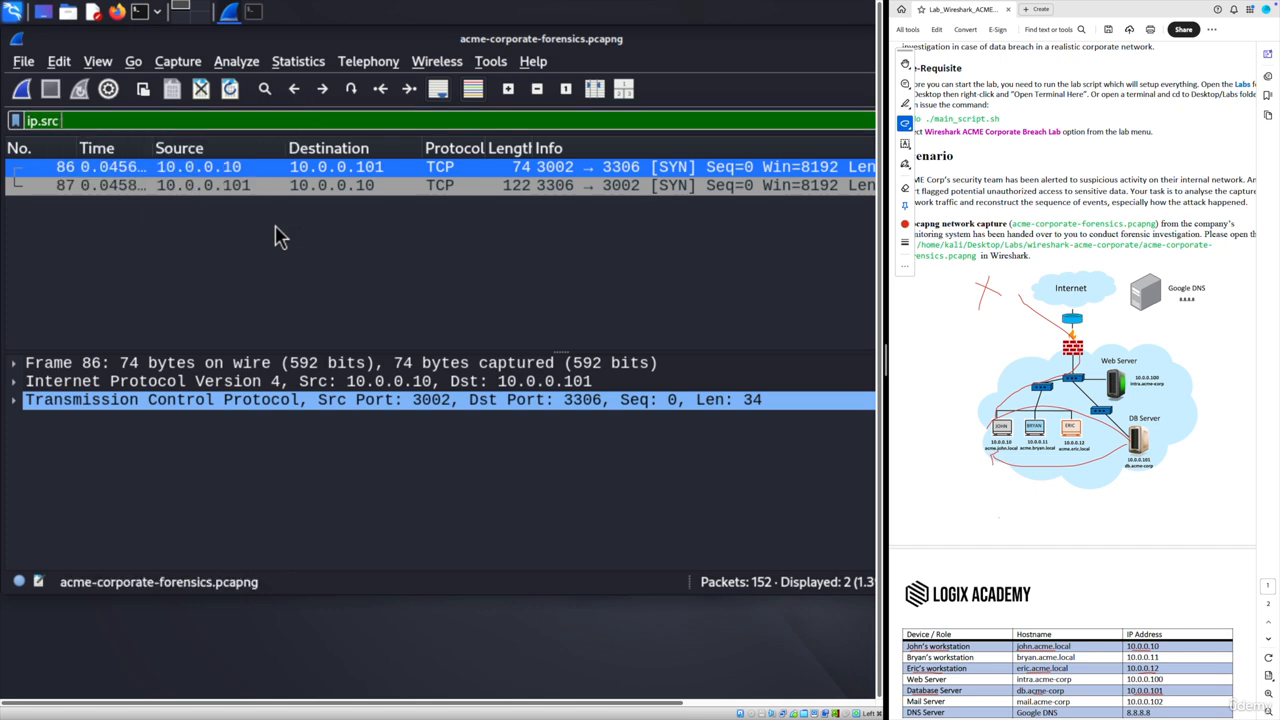
{"action": "type", "text": " == 10.0.0."}
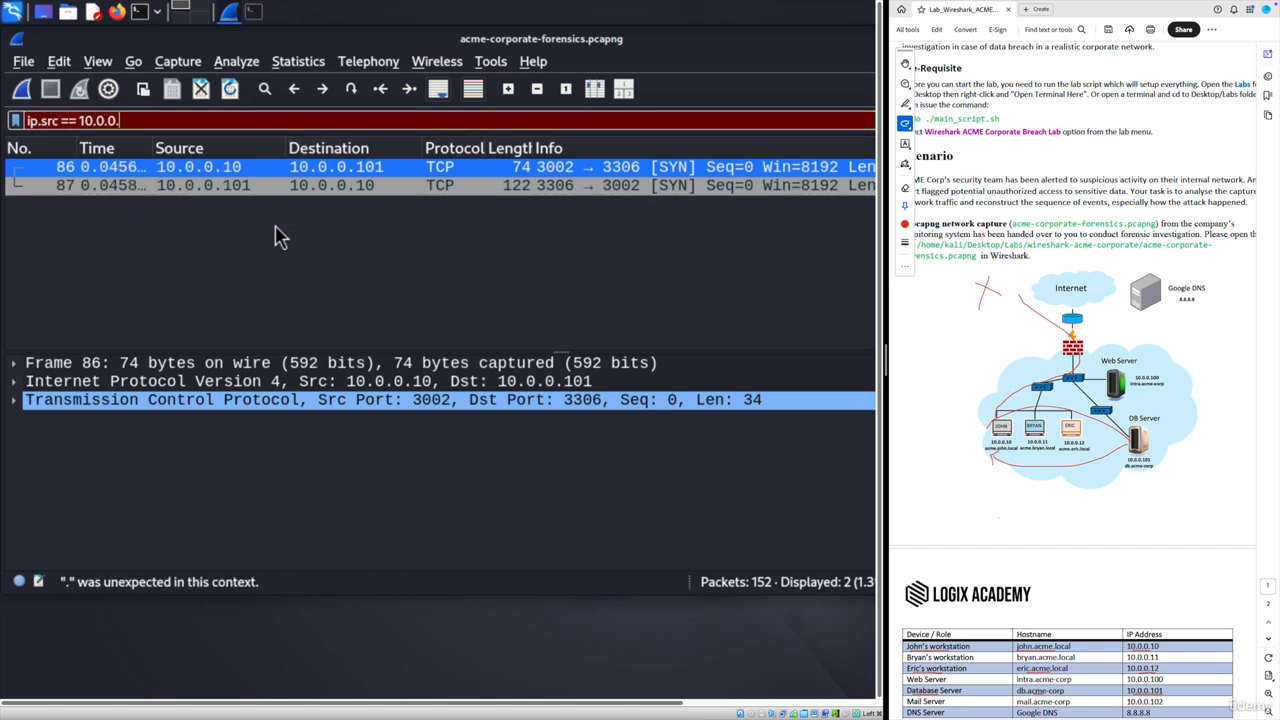
{"action": "type", "text": "10"}
{"action": "key", "text": "Return"}
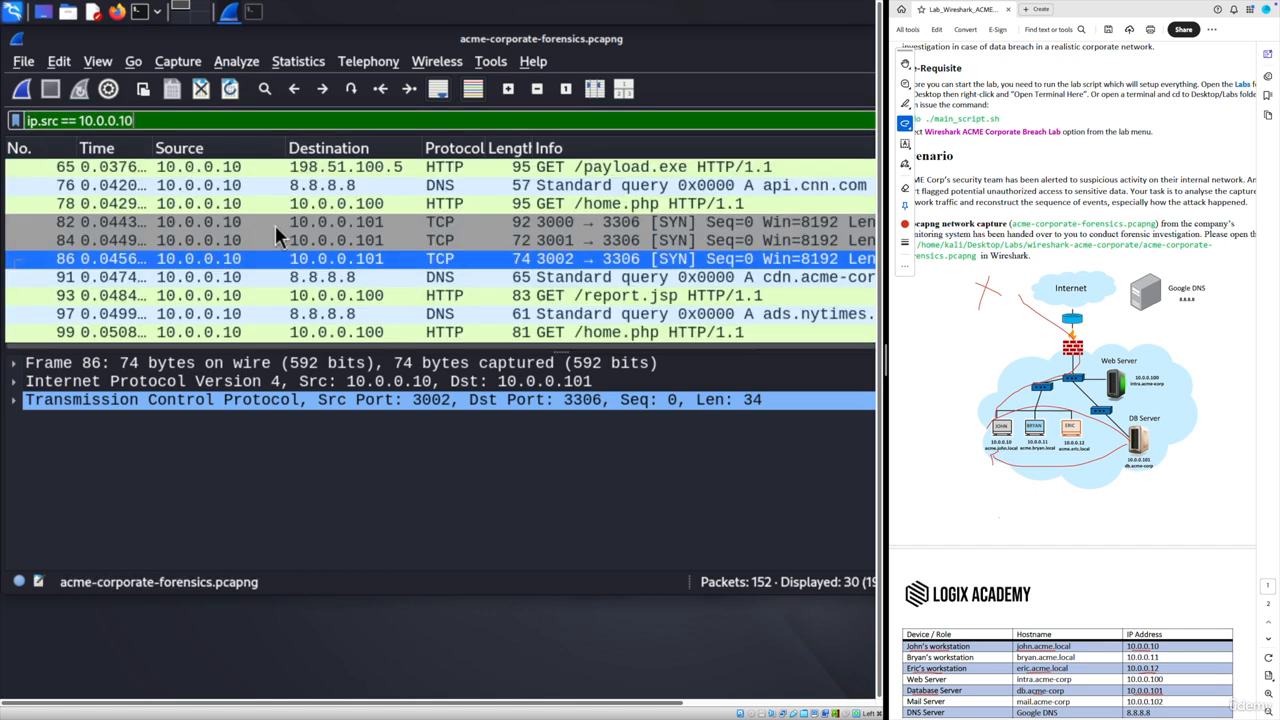
{"action": "type", "text": "&& dns"}
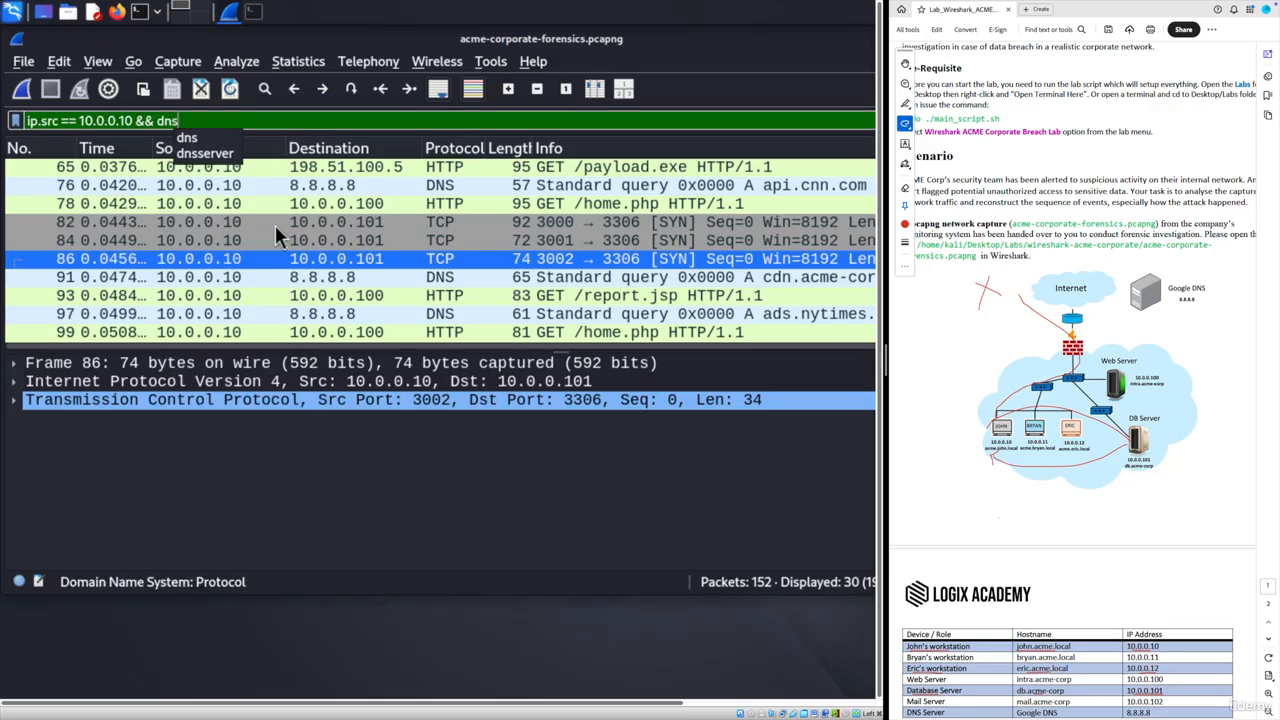
{"action": "key", "text": "Return"}
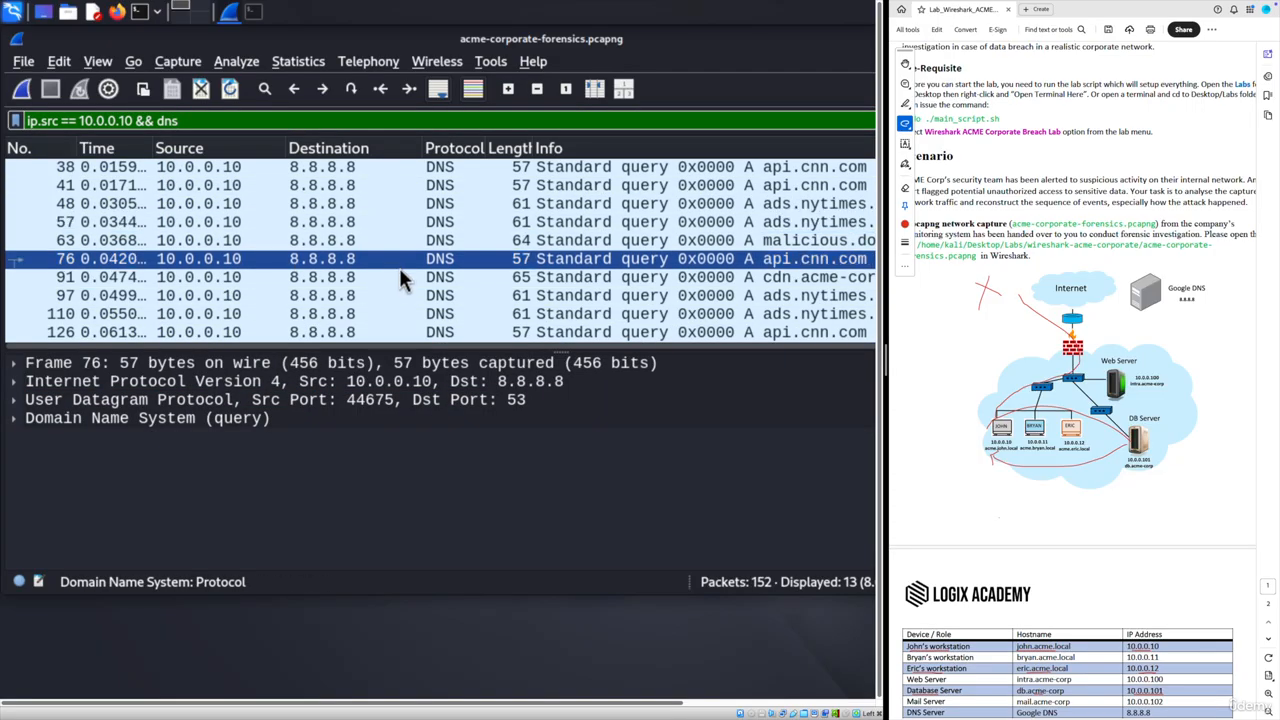
- Select frame 63, the malicious domain lookup, then drop '&& dns' to list 30 packets from 10.0.0.10
{"action": "scroll", "coordinate": [415, 268], "scroll_direction": "up", "scroll_amount": 1}
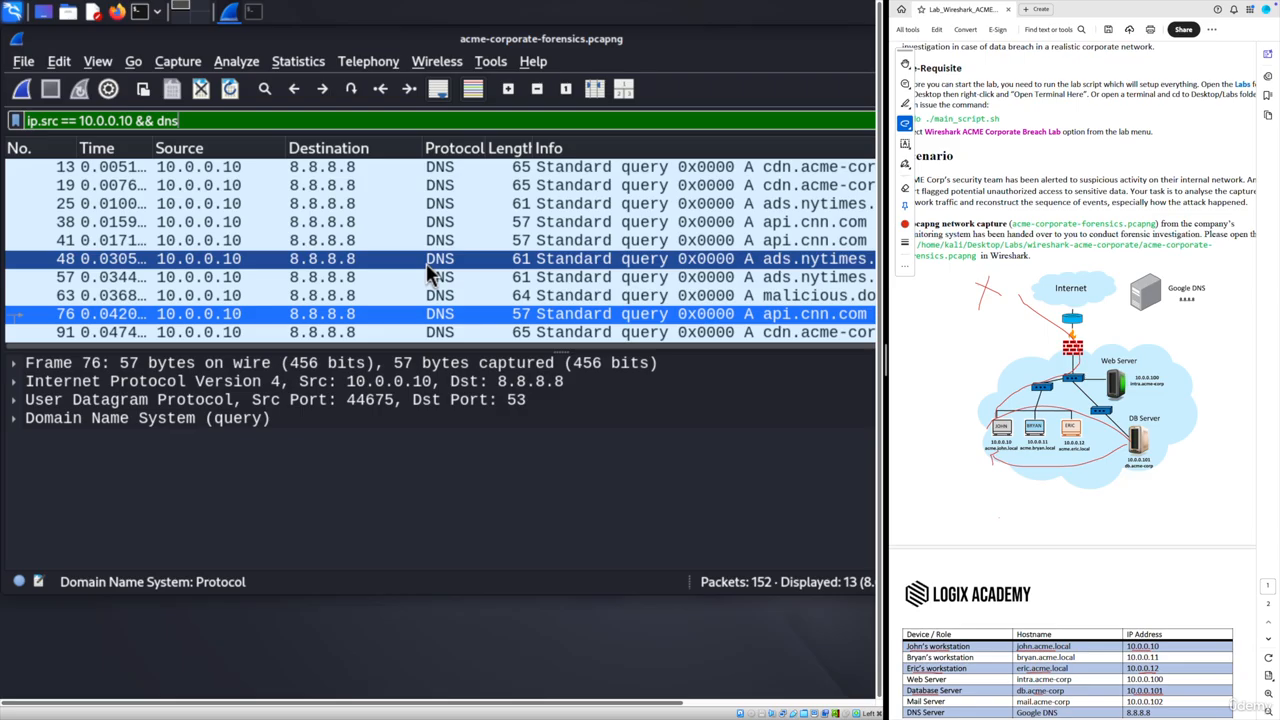
{"action": "left_click", "coordinate": [742, 295]}
{"action": "scroll", "coordinate": [650, 300], "scroll_direction": "down", "scroll_amount": 1}
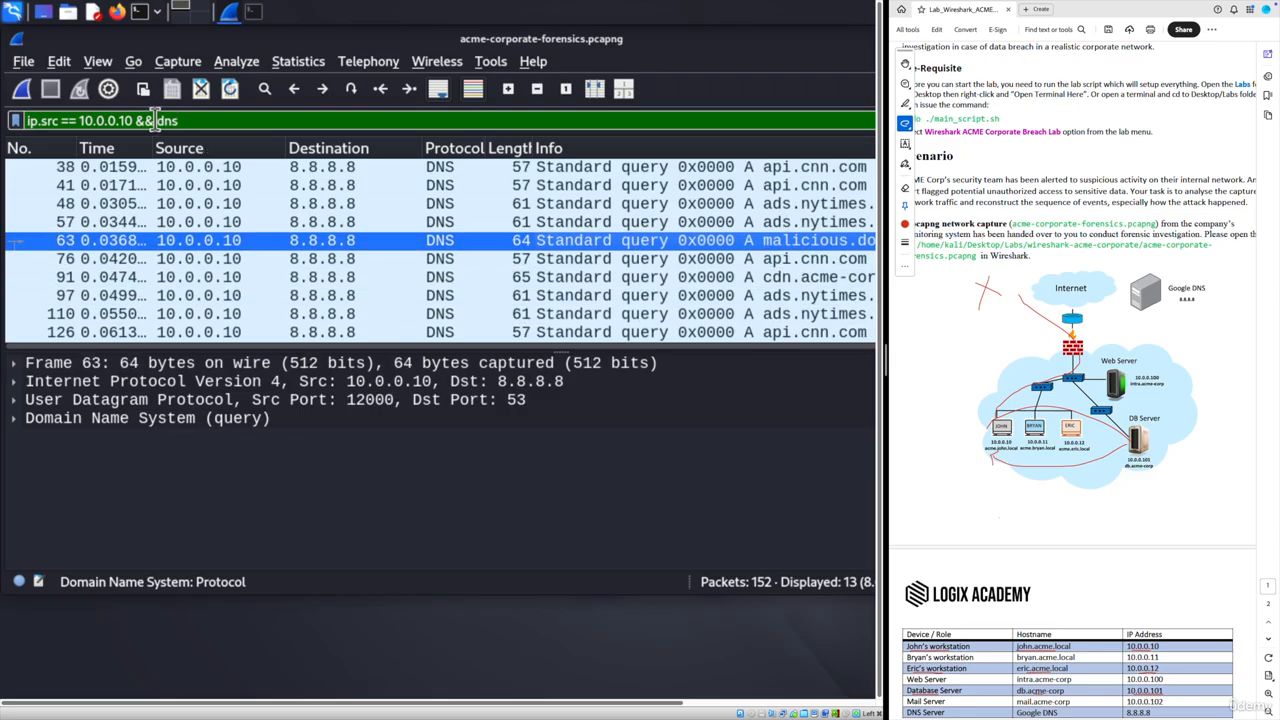
{"action": "left_click_drag", "start_coordinate": [138, 120], "coordinate": [232, 120]}
{"action": "key", "text": "BackSpace"}
{"action": "key", "text": "Return"}
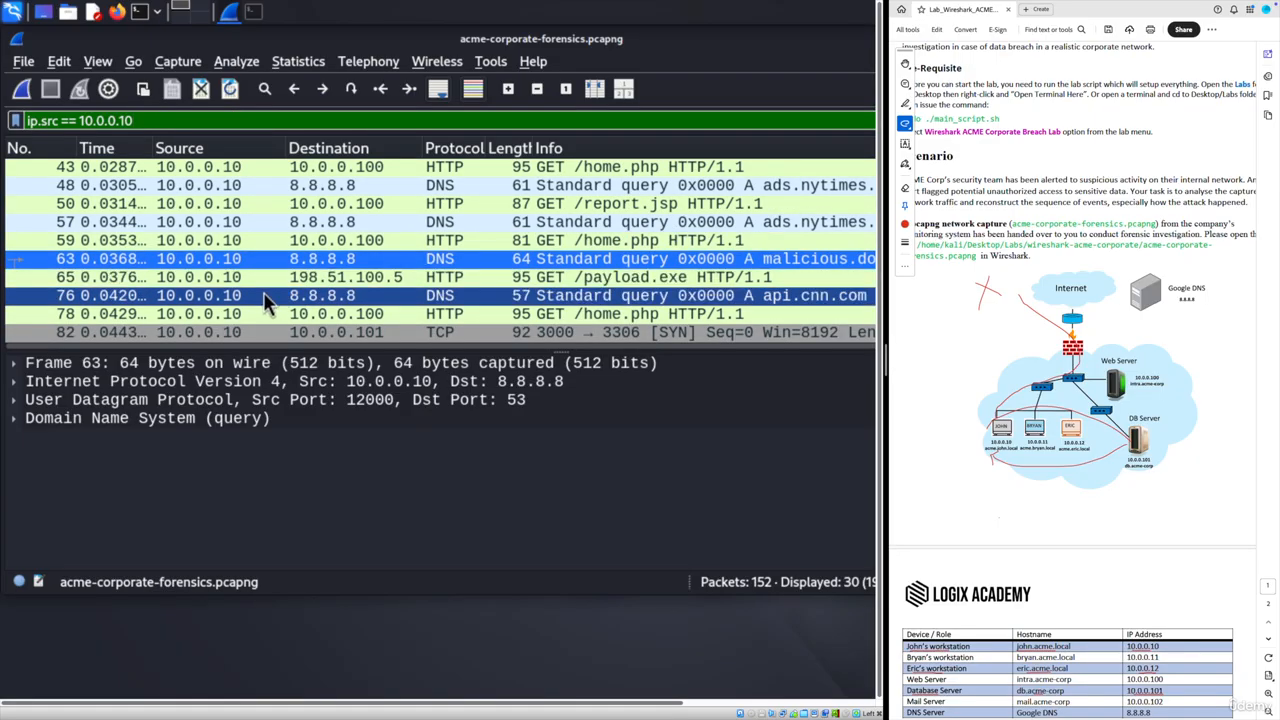
- Select frame 103, the 170-byte connection to 203.0.113.77 port 4444, after checking frame 41's api.cnn.com lookup
{"action": "scroll", "coordinate": [263, 292], "scroll_direction": "down", "scroll_amount": 1}
{"action": "scroll", "coordinate": [262, 291], "scroll_direction": "down", "scroll_amount": 3}
{"action": "left_click", "coordinate": [350, 258]}
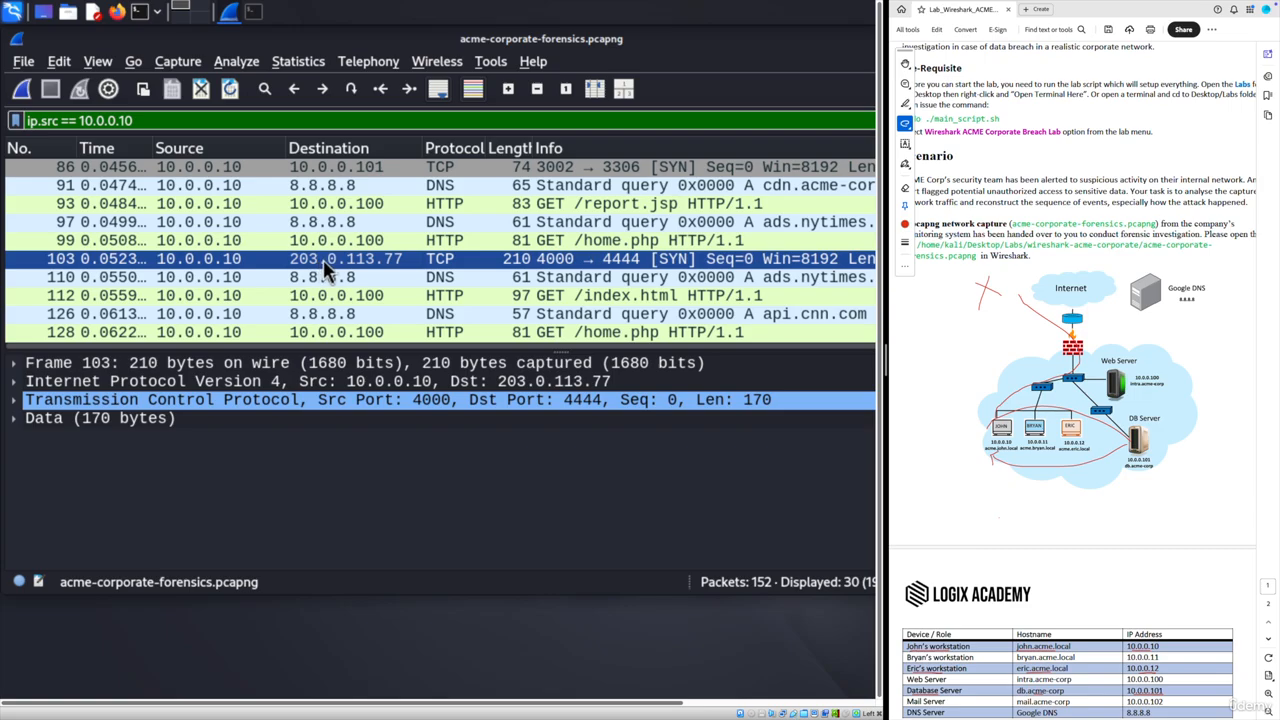
{"action": "scroll", "coordinate": [323, 266], "scroll_direction": "up", "scroll_amount": 1}
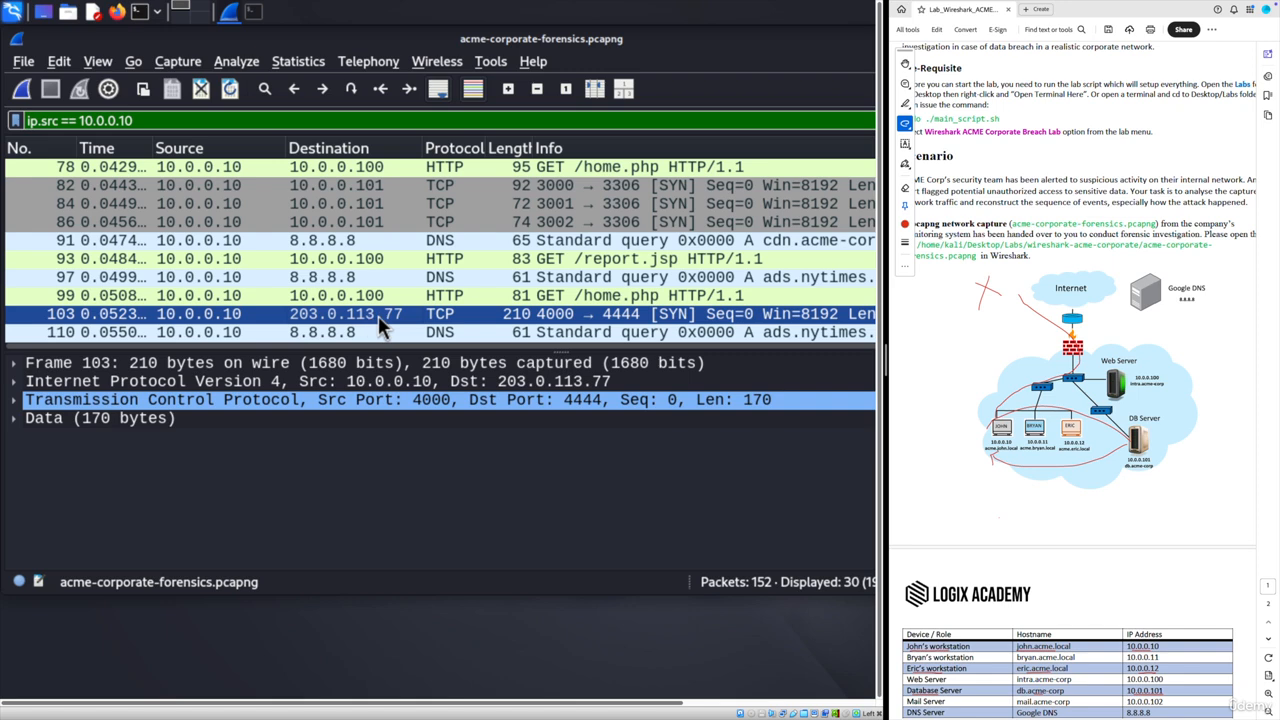
{"action": "scroll", "coordinate": [377, 315], "scroll_direction": "up", "scroll_amount": 5}
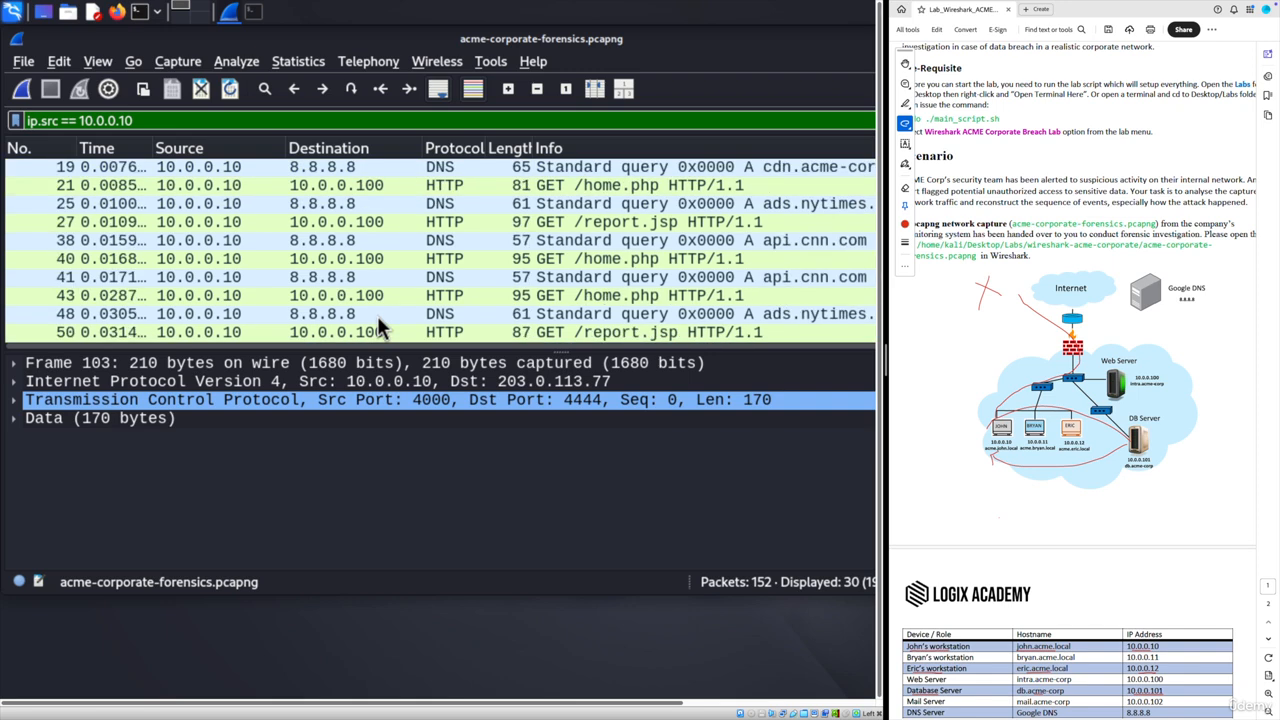
{"action": "left_click", "coordinate": [377, 315]}
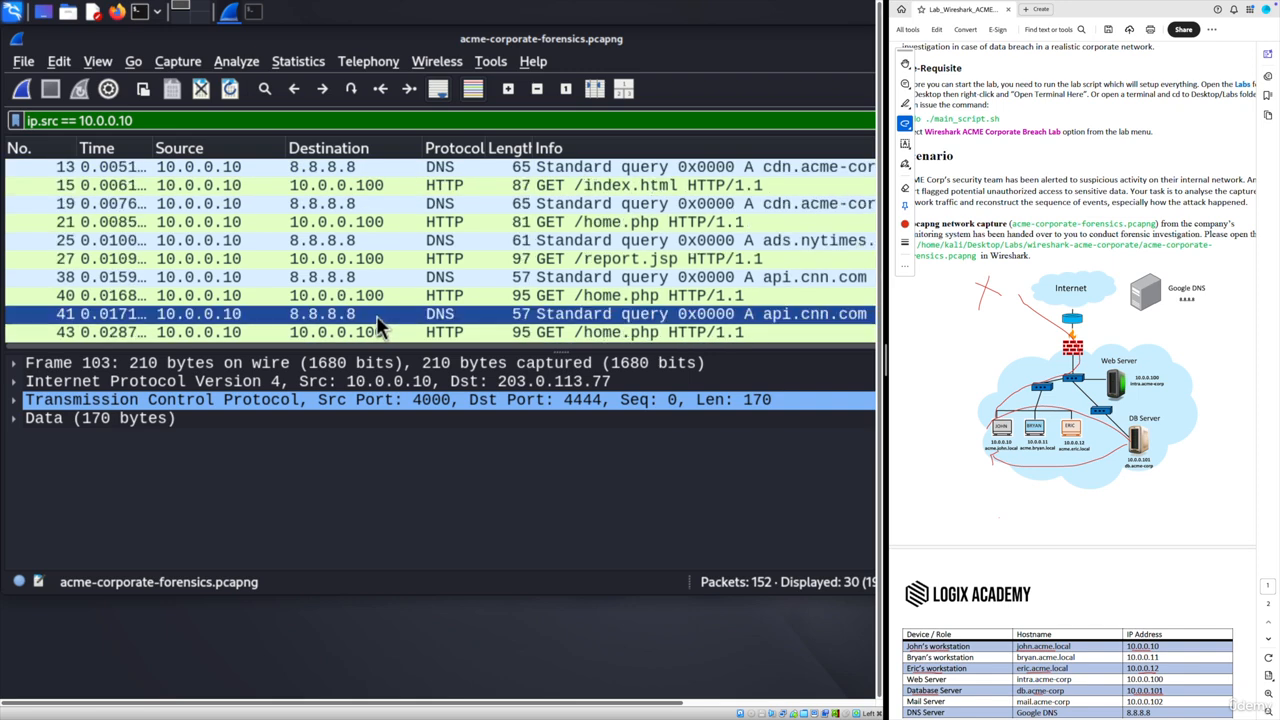
{"action": "scroll", "coordinate": [376, 315], "scroll_direction": "down", "scroll_amount": 6}
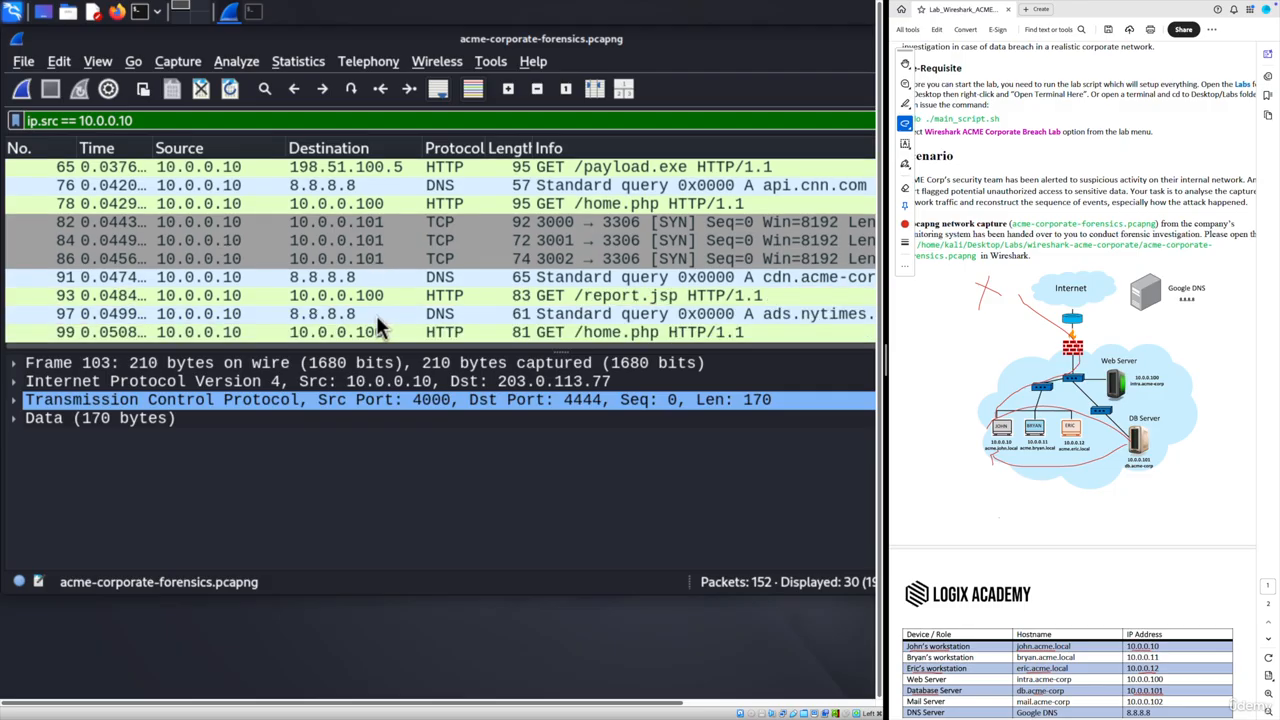
{"action": "scroll", "coordinate": [376, 315], "scroll_direction": "down", "scroll_amount": 1}
{"action": "left_click", "coordinate": [369, 300]}
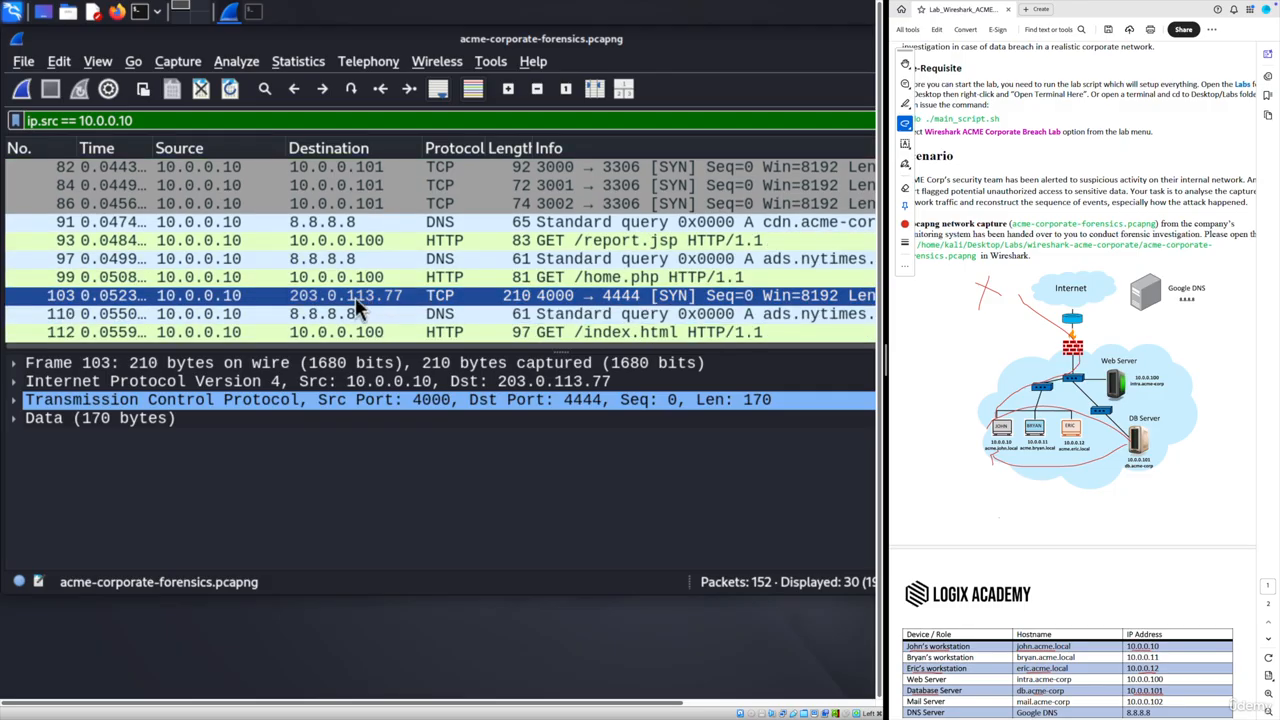
{"action": "left_click", "coordinate": [178, 120]}
- Correct the filter to 'ip.src == 10.0.0.10 && dns', listing 13 DNS queries
{"action": "type", "text": "&& "}
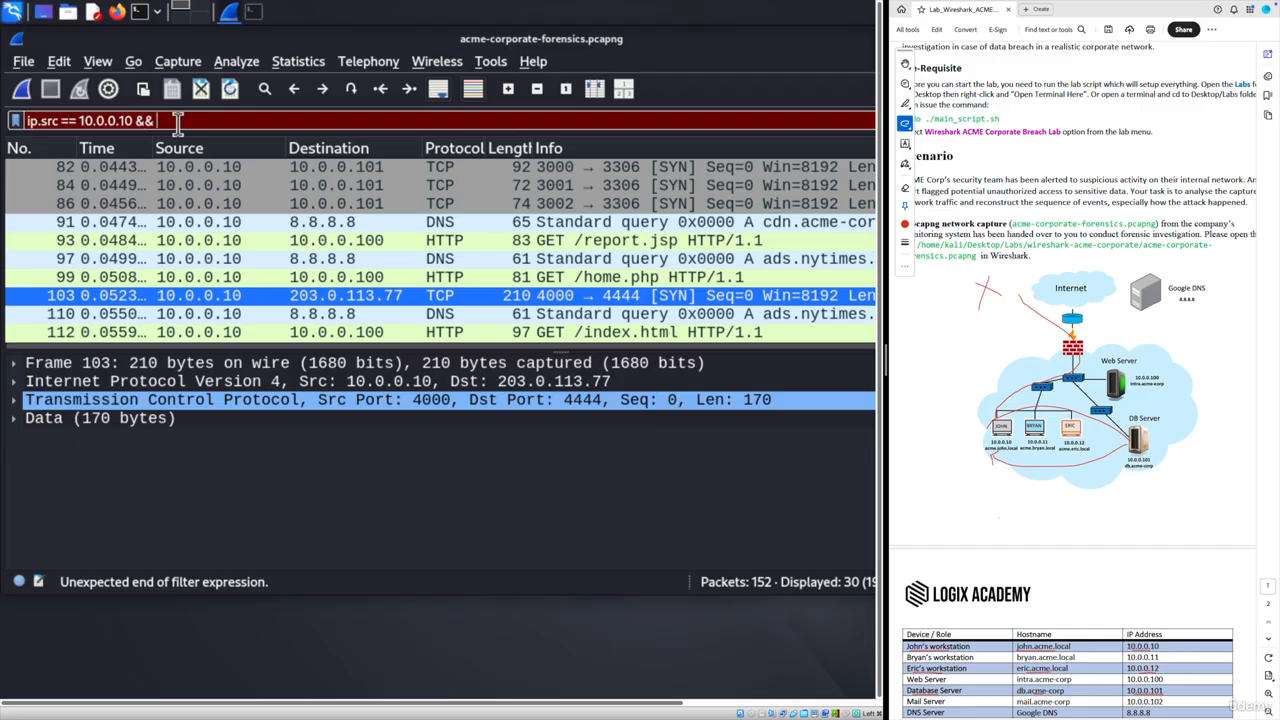
{"action": "type", "text": "DN"}
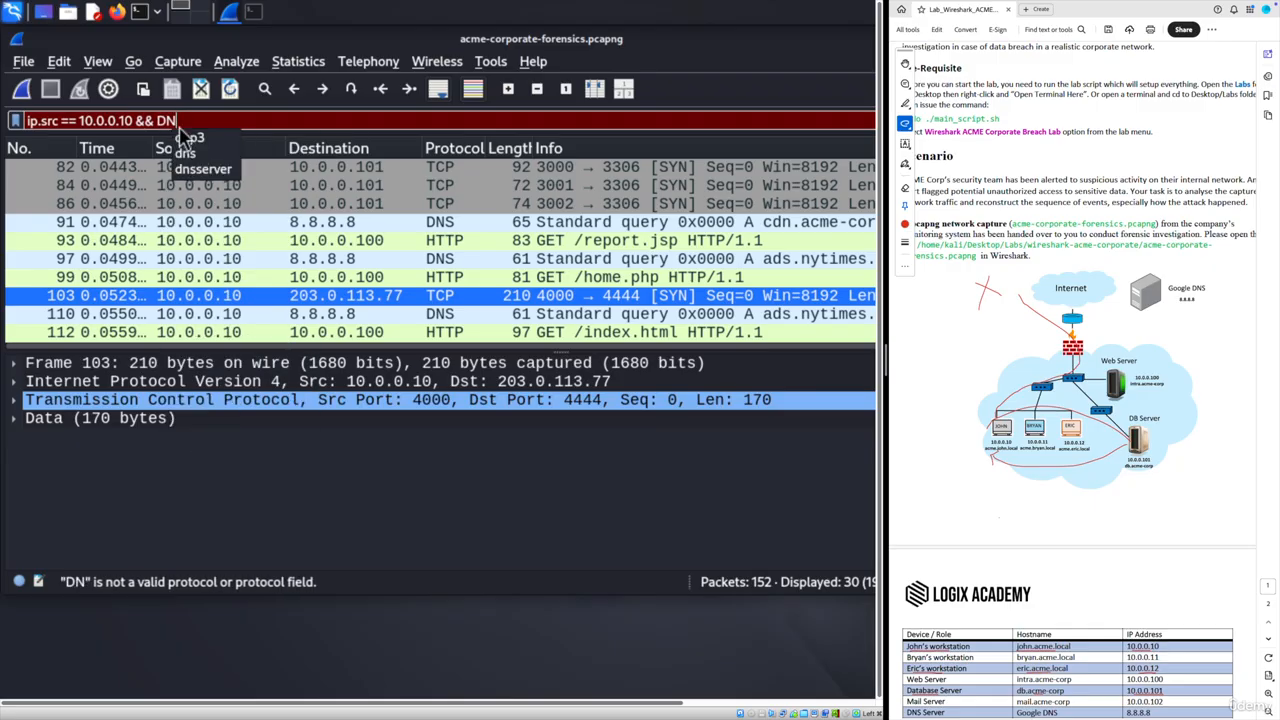
{"action": "key", "text": "BackSpace"}
{"action": "key", "text": "BackSpace"}
{"action": "type", "text": "dns"}
{"action": "key", "text": "Return"}
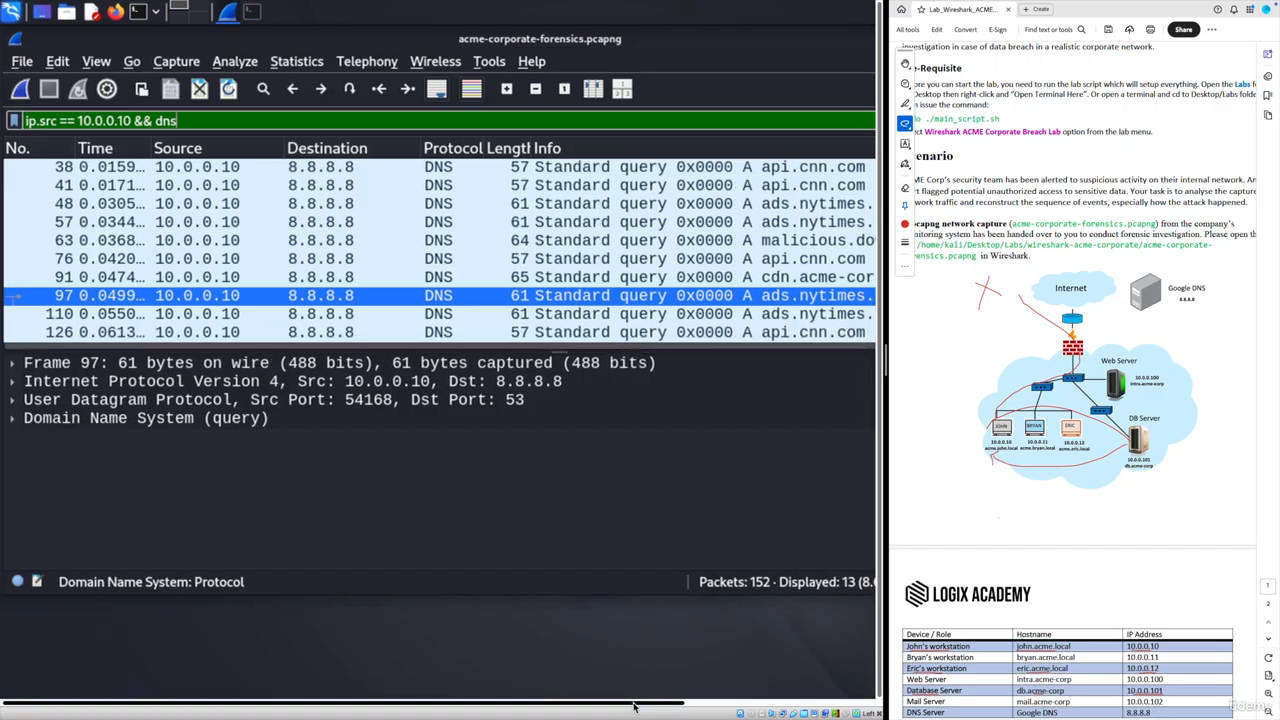
- Scroll through the DNS queries, including malicious.download, then delete the dns condition from the filter
{"action": "left_click_drag", "start_coordinate": [633, 705], "coordinate": [715, 704]}
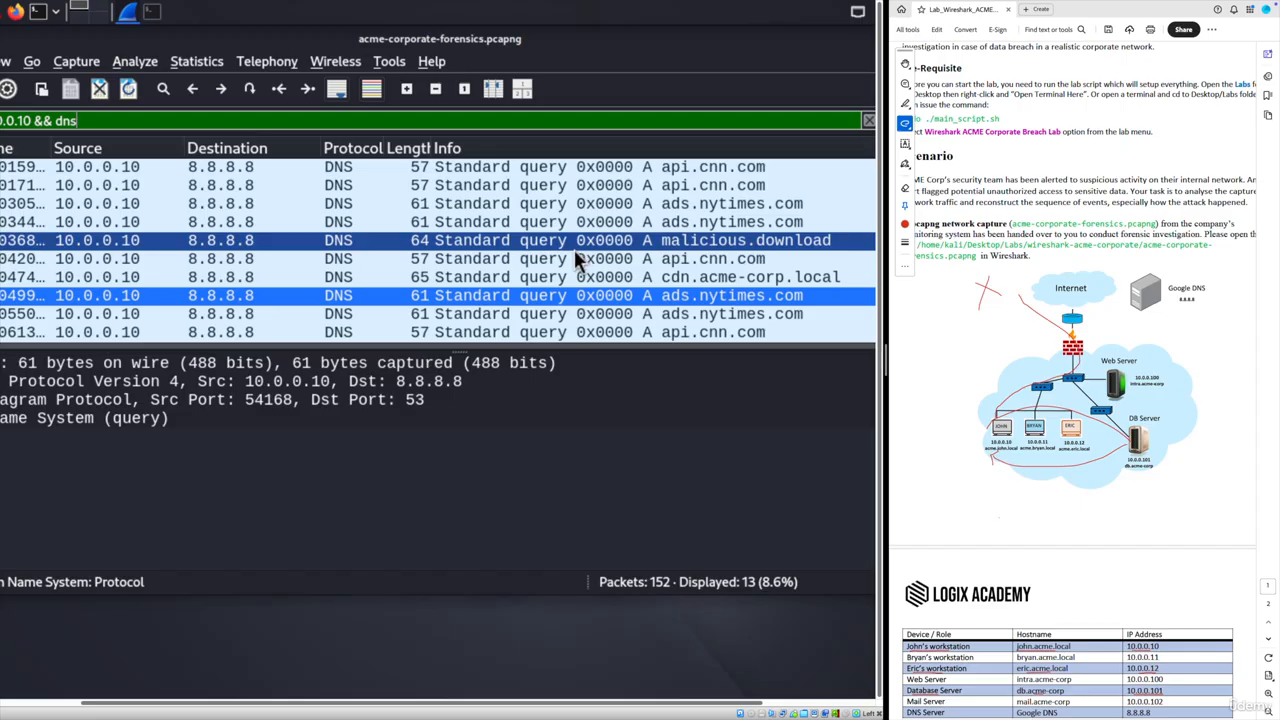
{"action": "scroll", "coordinate": [537, 260], "scroll_direction": "up", "scroll_amount": 1}
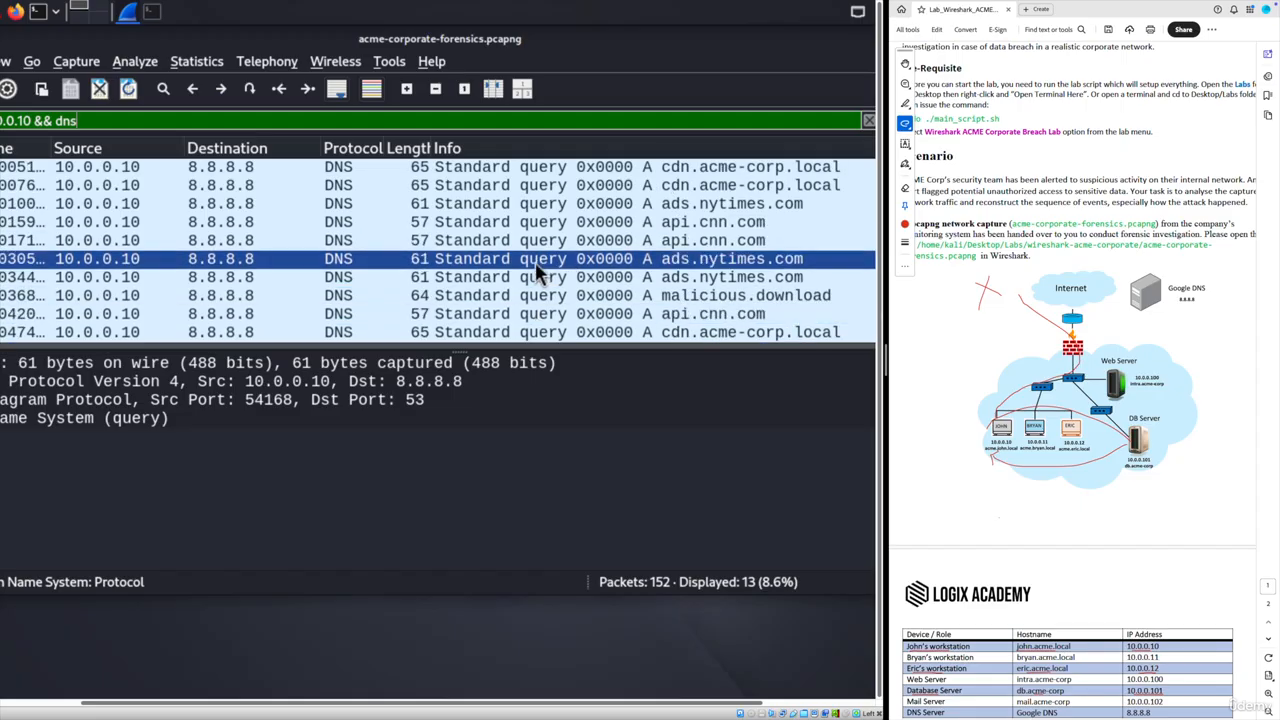
{"action": "scroll", "coordinate": [535, 262], "scroll_direction": "down", "scroll_amount": 1}
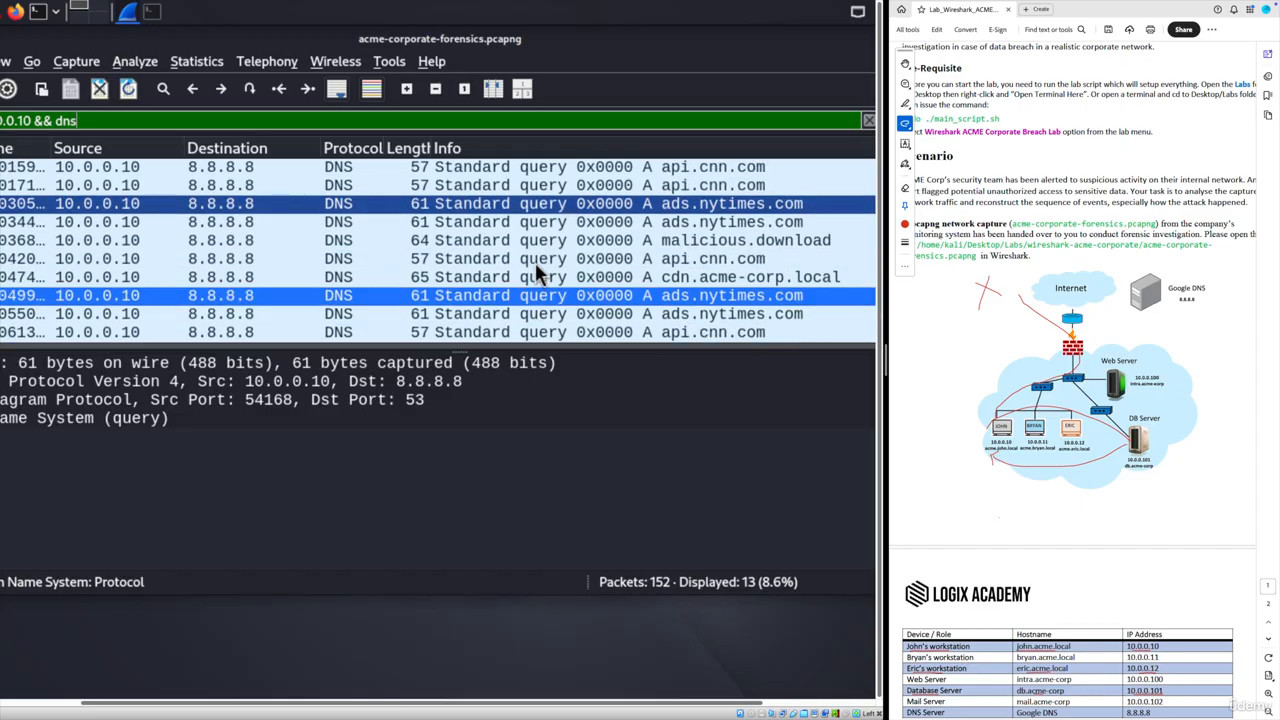
{"action": "scroll", "coordinate": [536, 264], "scroll_direction": "up", "scroll_amount": 1}
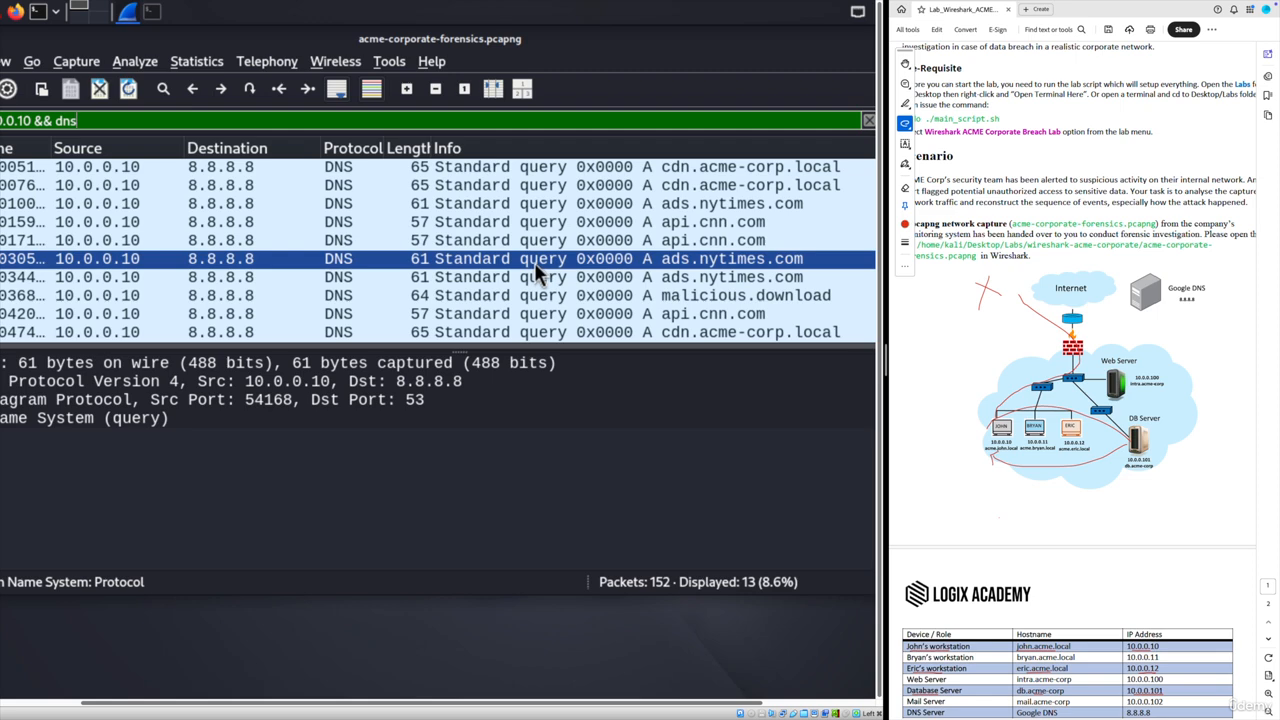
{"action": "scroll", "coordinate": [534, 264], "scroll_direction": "down", "scroll_amount": 1}
{"action": "scroll", "coordinate": [534, 268], "scroll_direction": "up", "scroll_amount": 1}
{"action": "double_click", "coordinate": [180, 121]}
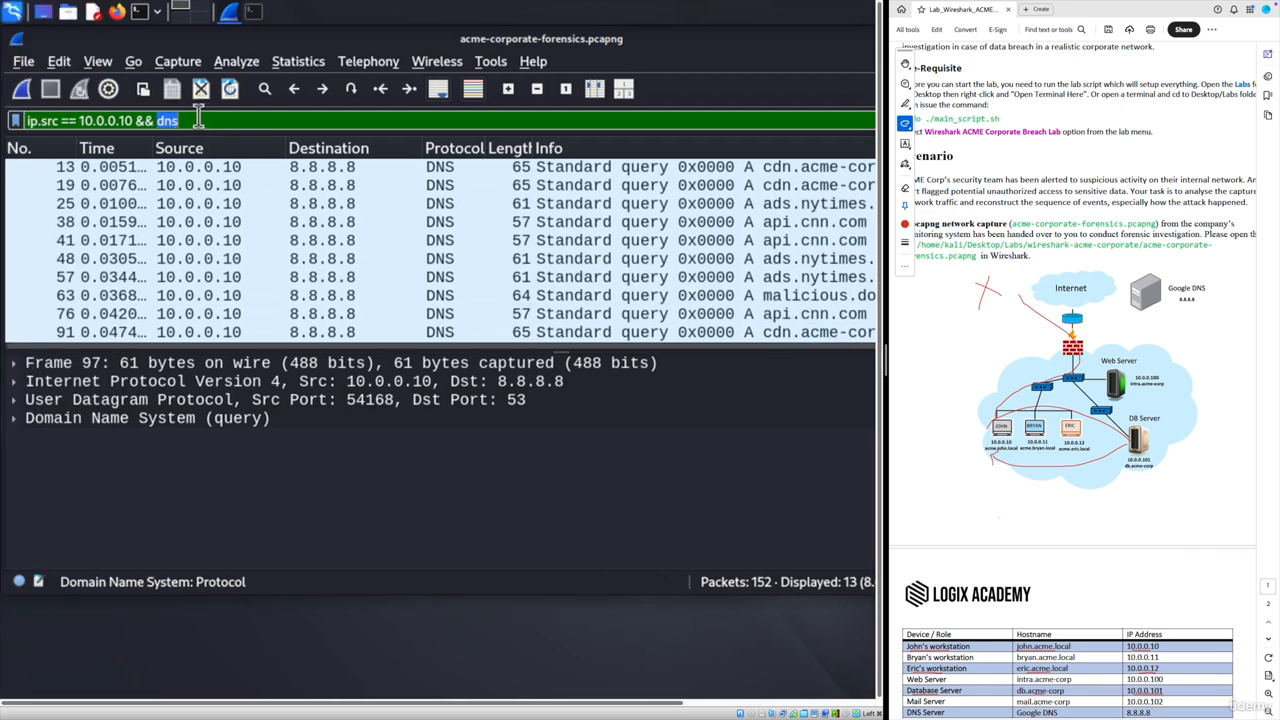
{"action": "key", "text": "BackSpace"}
{"action": "key", "text": "BackSpace"}
{"action": "key", "text": "BackSpace"}
{"action": "key", "text": "BackSpace"}
{"action": "key", "text": "BackSpace"}
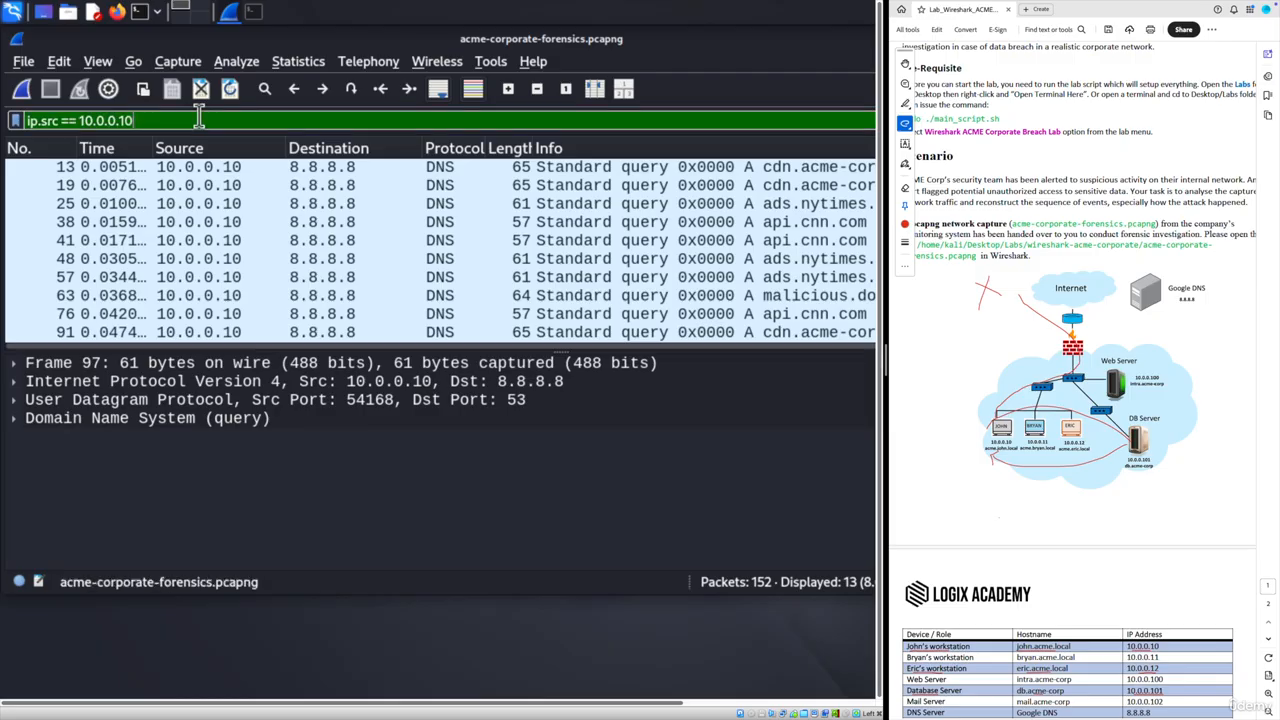
- Follow packet 103's TCP stream (stream 36) and select the exfiltrated credentials, SSNs, salaries and contacts text
{"action": "key", "text": "Return"}
{"action": "scroll", "coordinate": [414, 251], "scroll_direction": "down", "scroll_amount": 1}
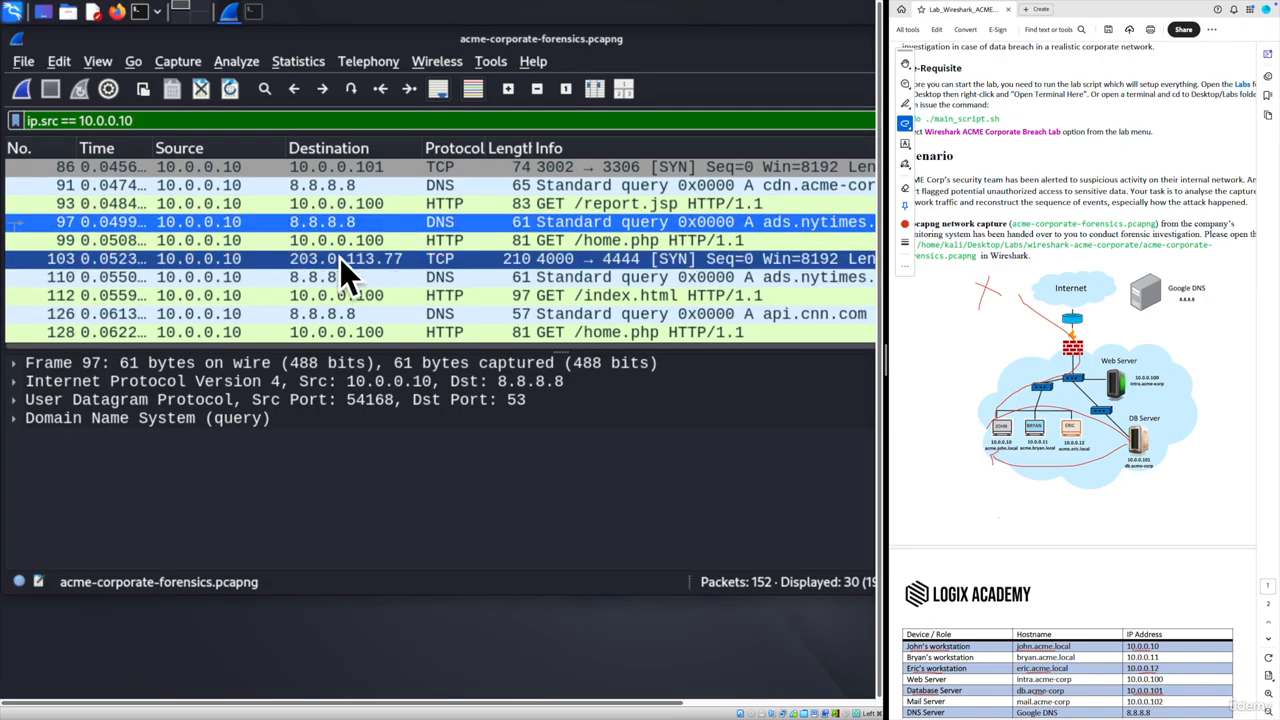
{"action": "left_click", "coordinate": [133, 262]}
{"action": "right_click", "coordinate": [136, 264]}
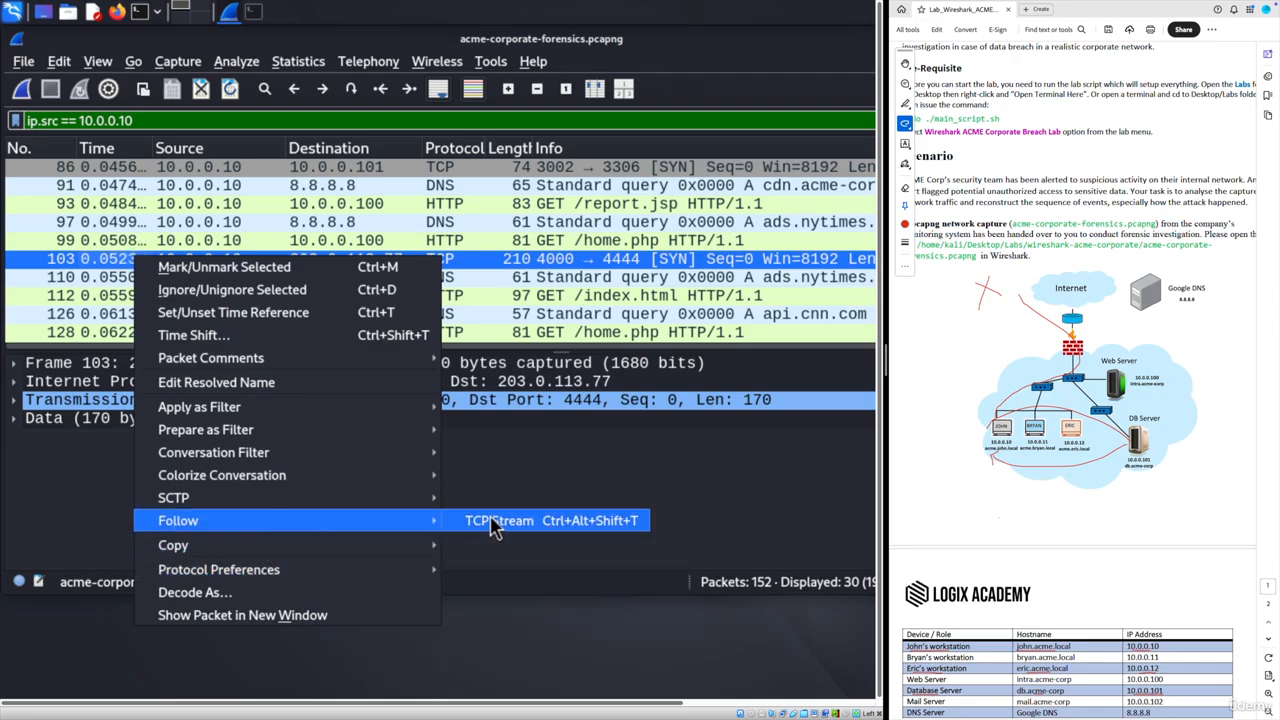
{"action": "left_click", "coordinate": [480, 518]}
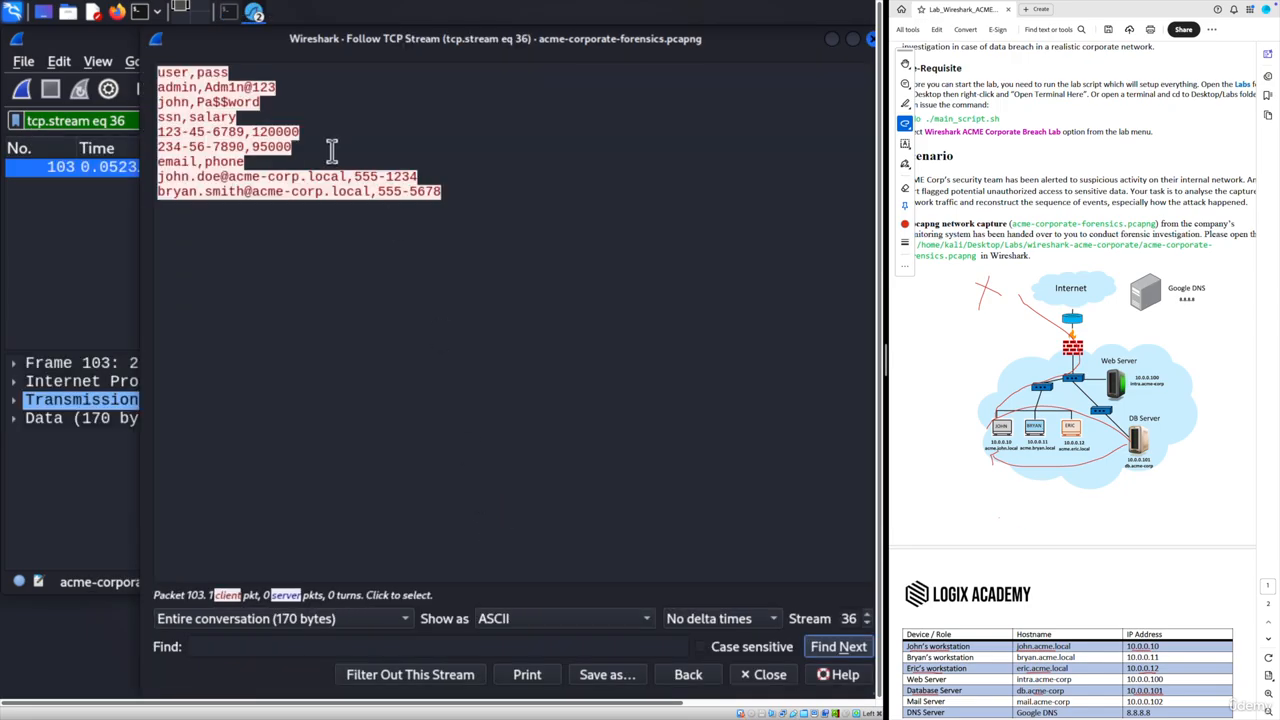
{"action": "left_click_drag", "start_coordinate": [445, 195], "coordinate": [257, 78]}
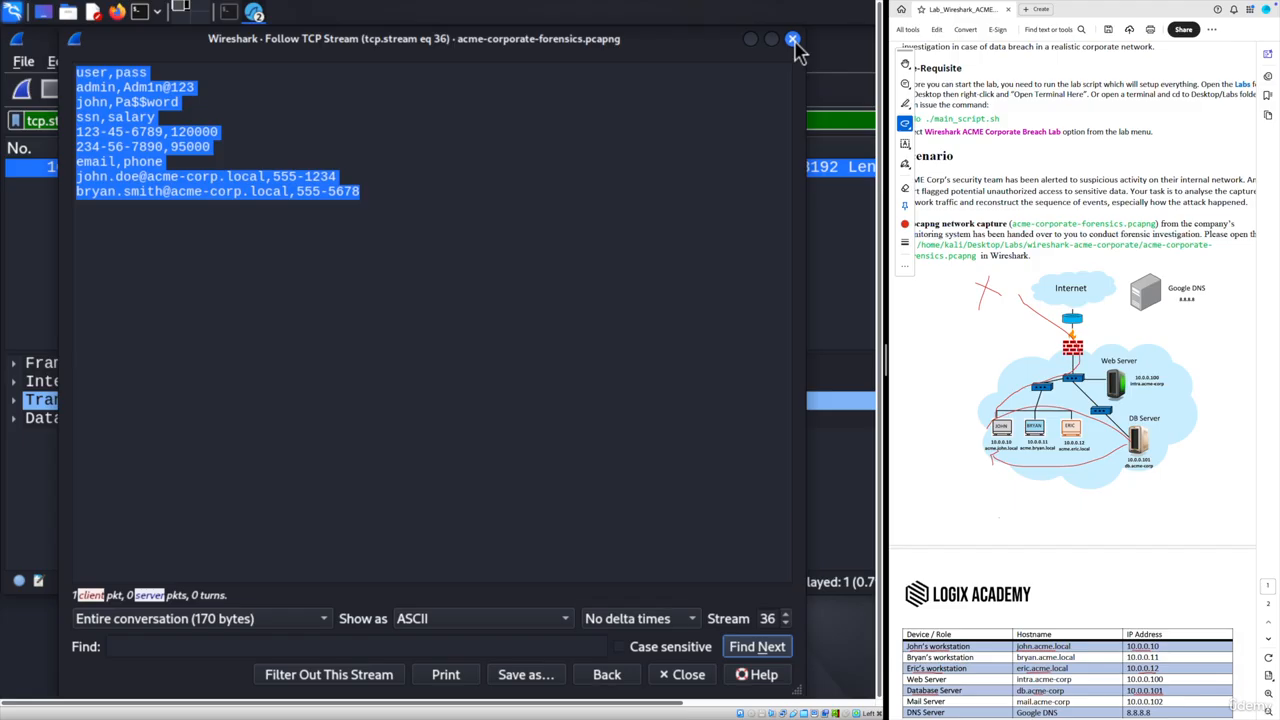
- Close the stream view and underline 'malware installation' in the lab questions
{"action": "left_click", "coordinate": [793, 41]}
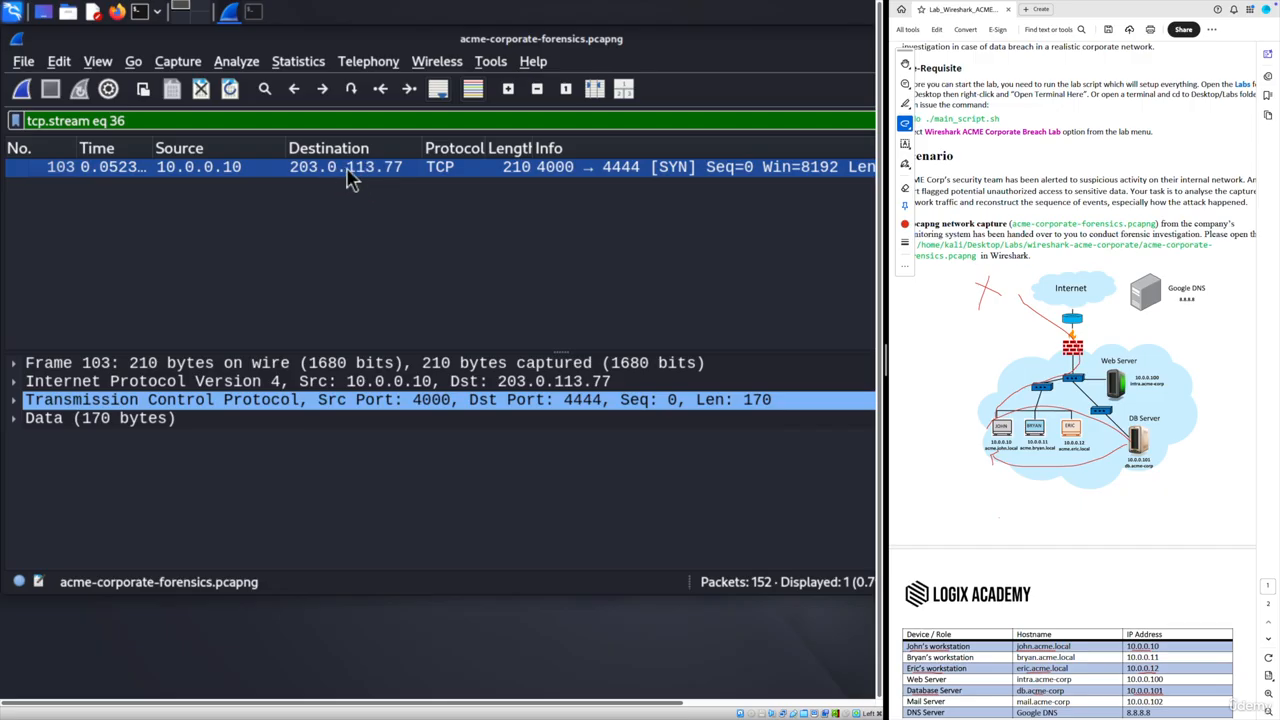
{"action": "scroll", "coordinate": [1030, 466], "scroll_direction": "down", "scroll_amount": 5}
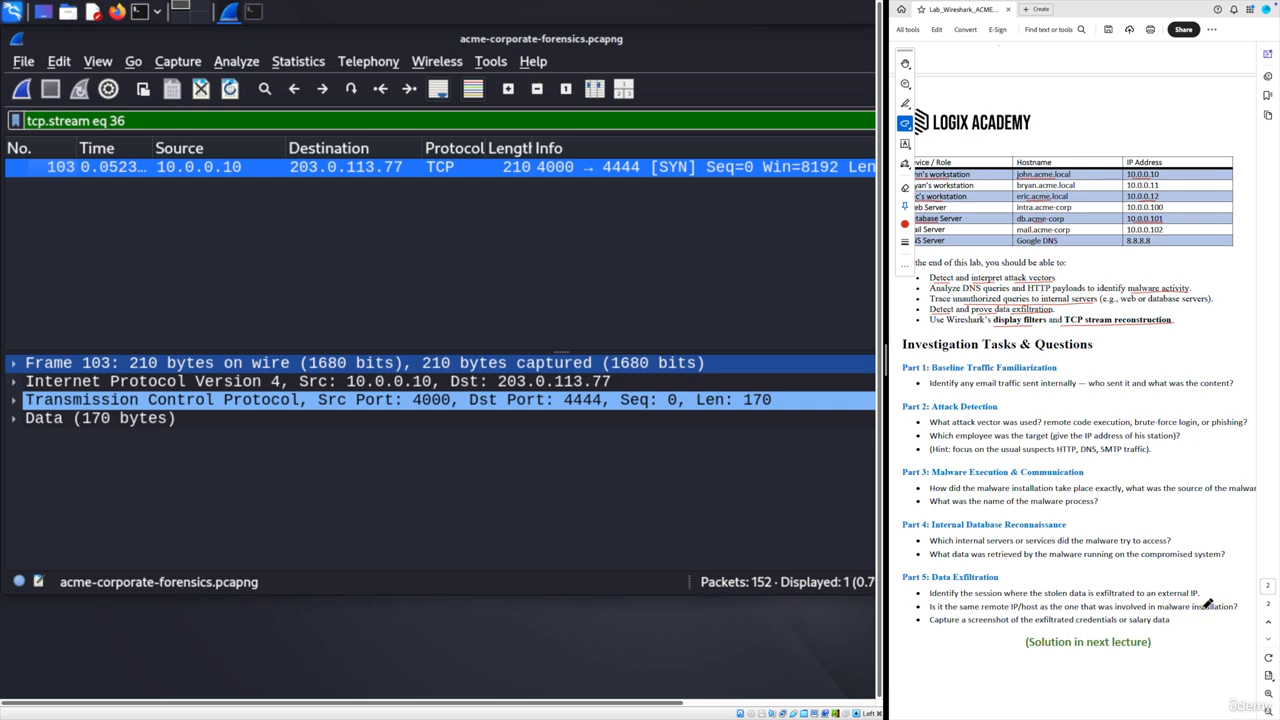
{"action": "left_click_drag", "start_coordinate": [1177, 611], "coordinate": [1232, 609]}
- Replace the stream filter with 'ip.src == 10.0.0.10' to list its 30 packets
{"action": "left_click_drag", "start_coordinate": [127, 122], "coordinate": [17, 126]}
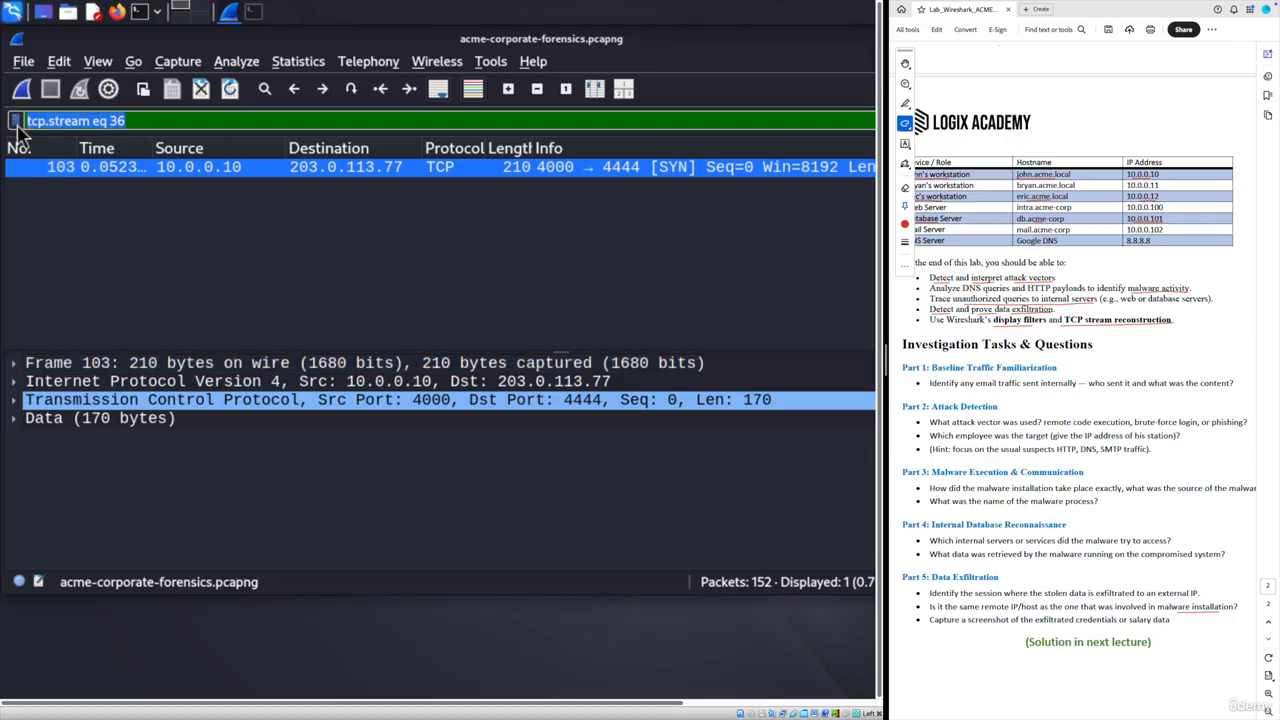
{"action": "key", "text": "BackSpace"}
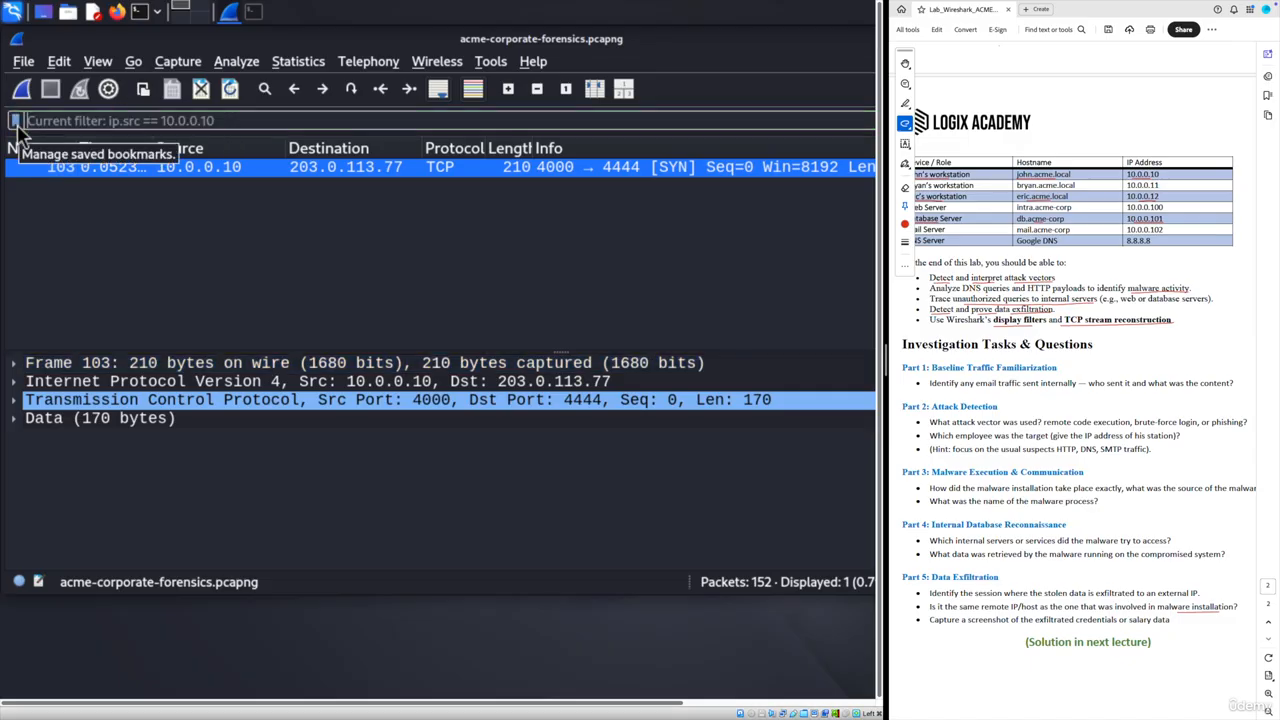
{"action": "type", "text": "ip.src == 10.0.0.10"}
{"action": "key", "text": "Return"}
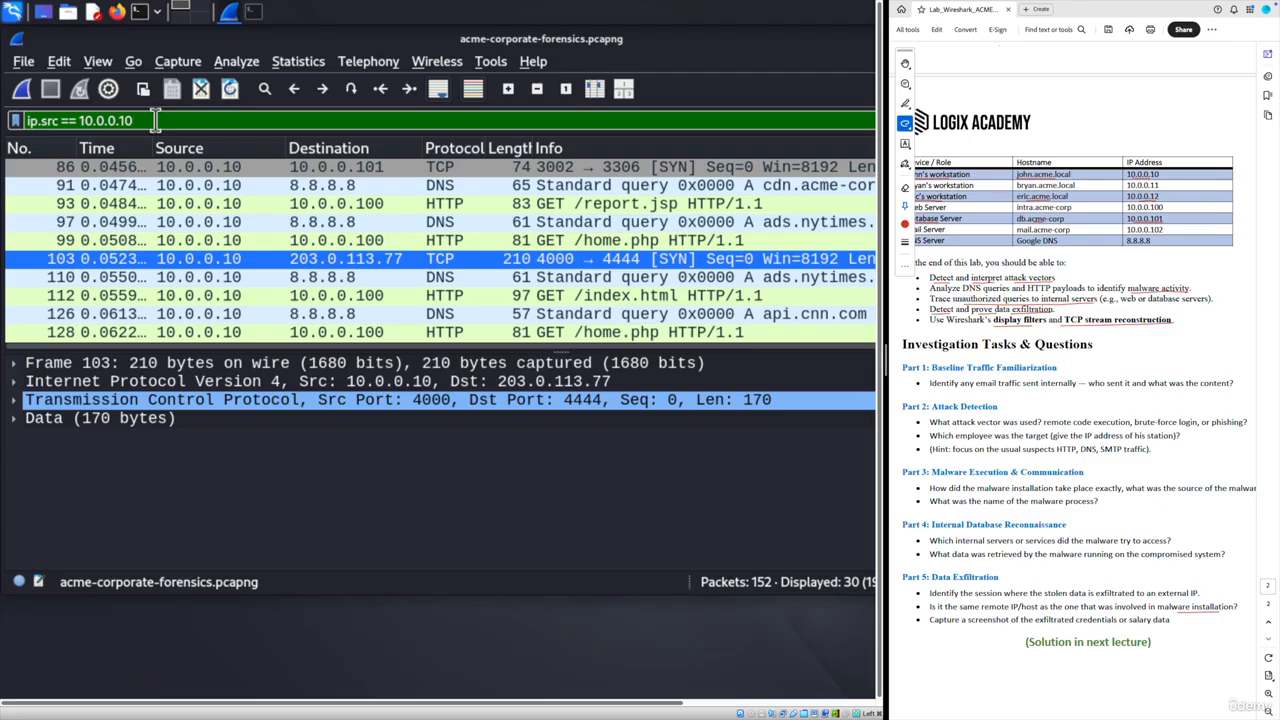
- Inspect DNS query 63, then change the filter to 'ip.addr == 10.0.0.10 && dns'
{"action": "scroll", "coordinate": [671, 267], "scroll_direction": "up", "scroll_amount": 3}
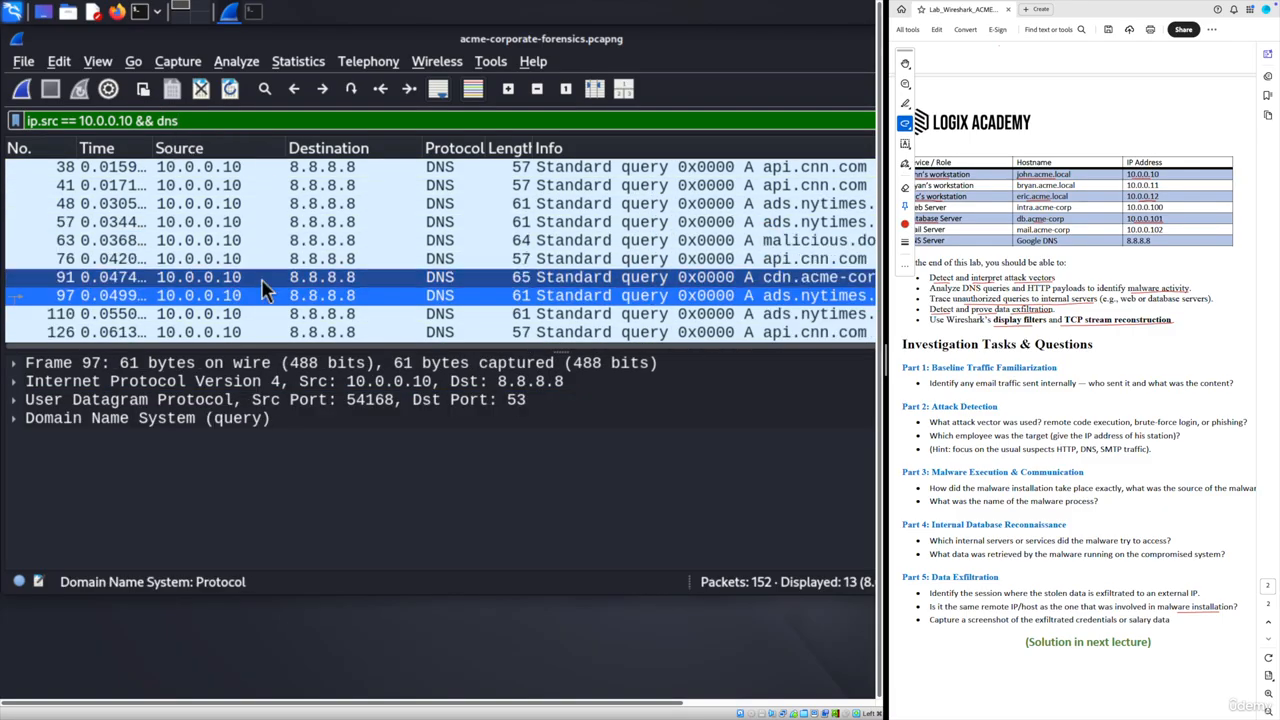
{"action": "left_click", "coordinate": [590, 240]}
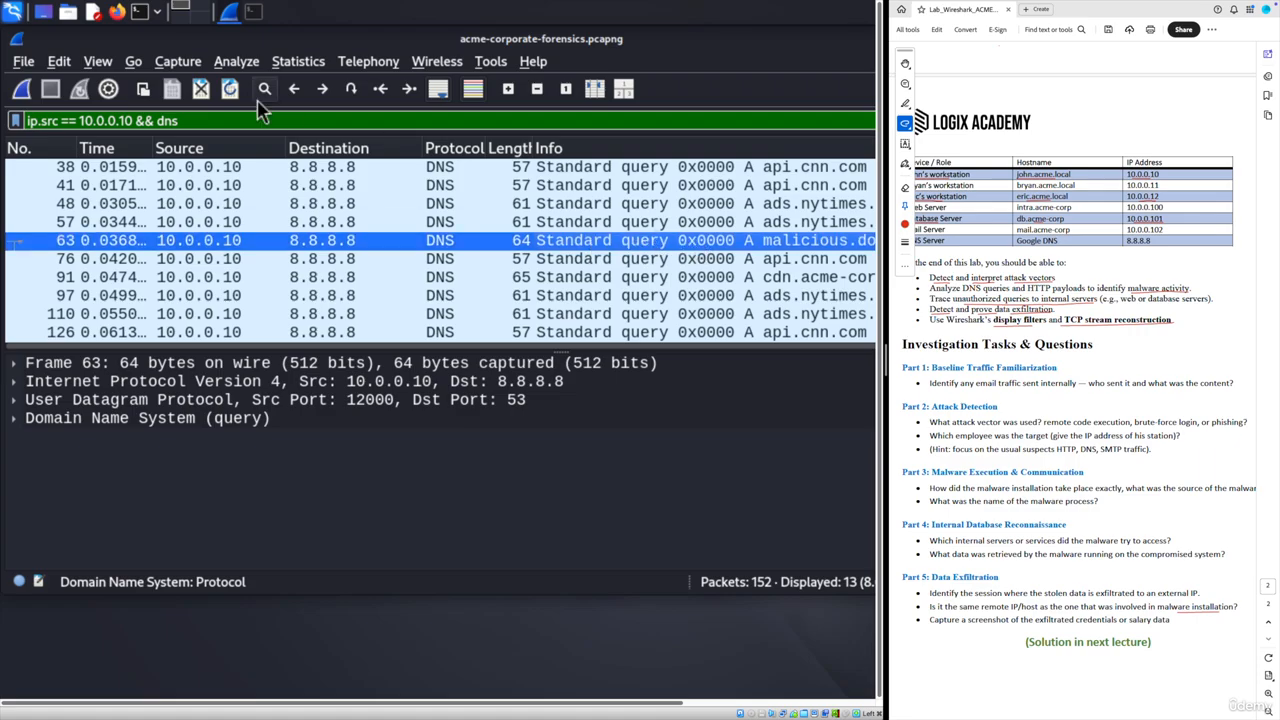
{"action": "left_click", "coordinate": [57, 120]}
{"action": "key", "text": "BackSpace"}
{"action": "key", "text": "BackSpace"}
{"action": "key", "text": "BackSpace"}
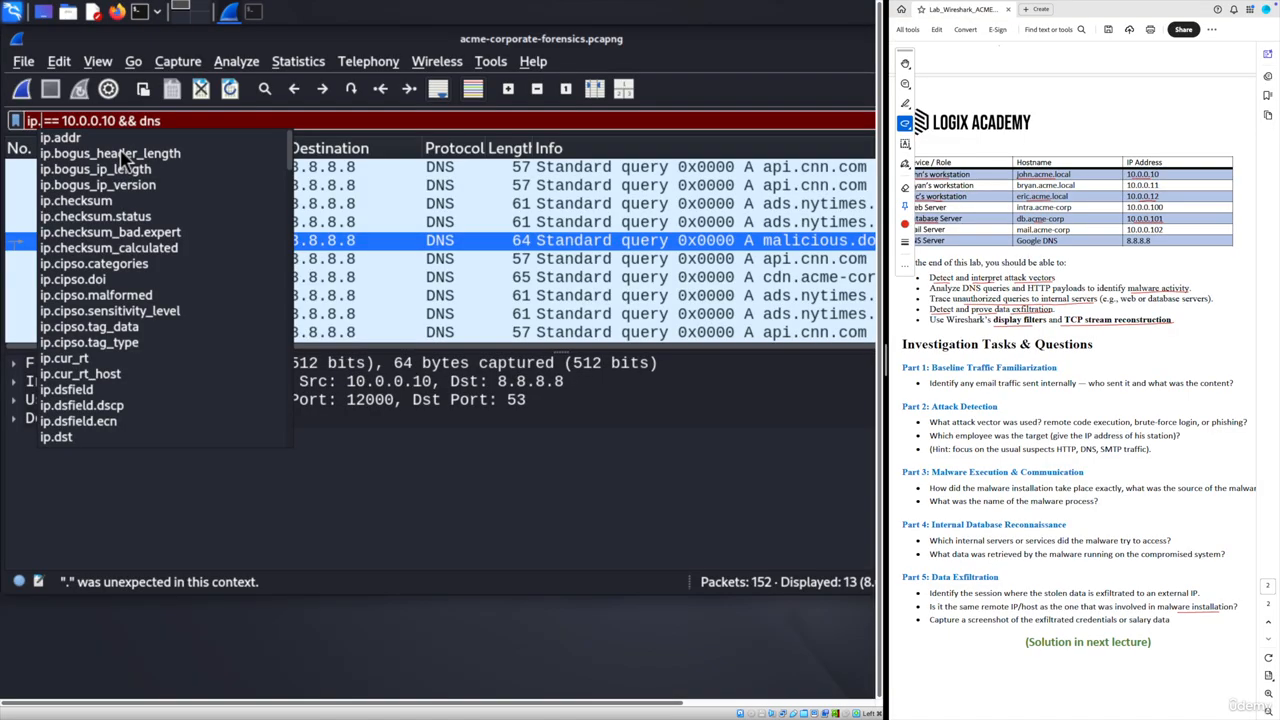
{"action": "type", "text": "addr"}
{"action": "key", "text": "Return"}
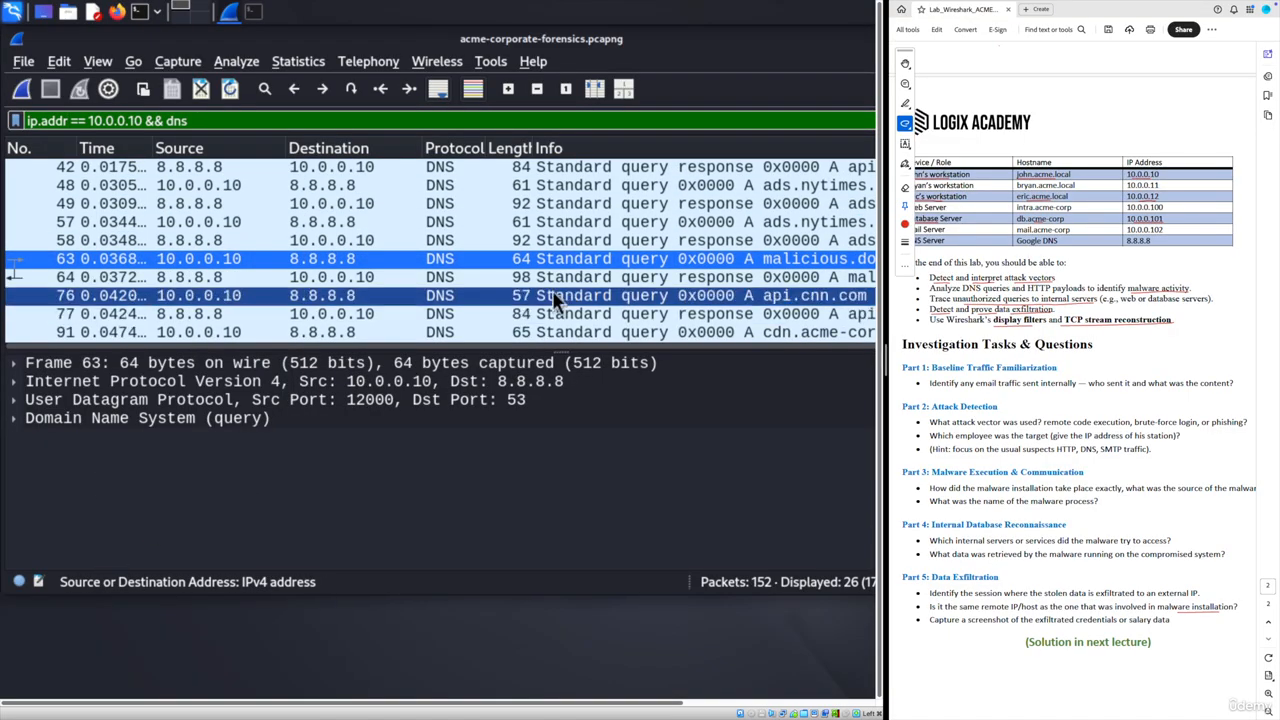
- Expand response 64's DNS answers to confirm malicious.download resolved to 198.51.100.5
{"action": "left_click", "coordinate": [620, 280]}
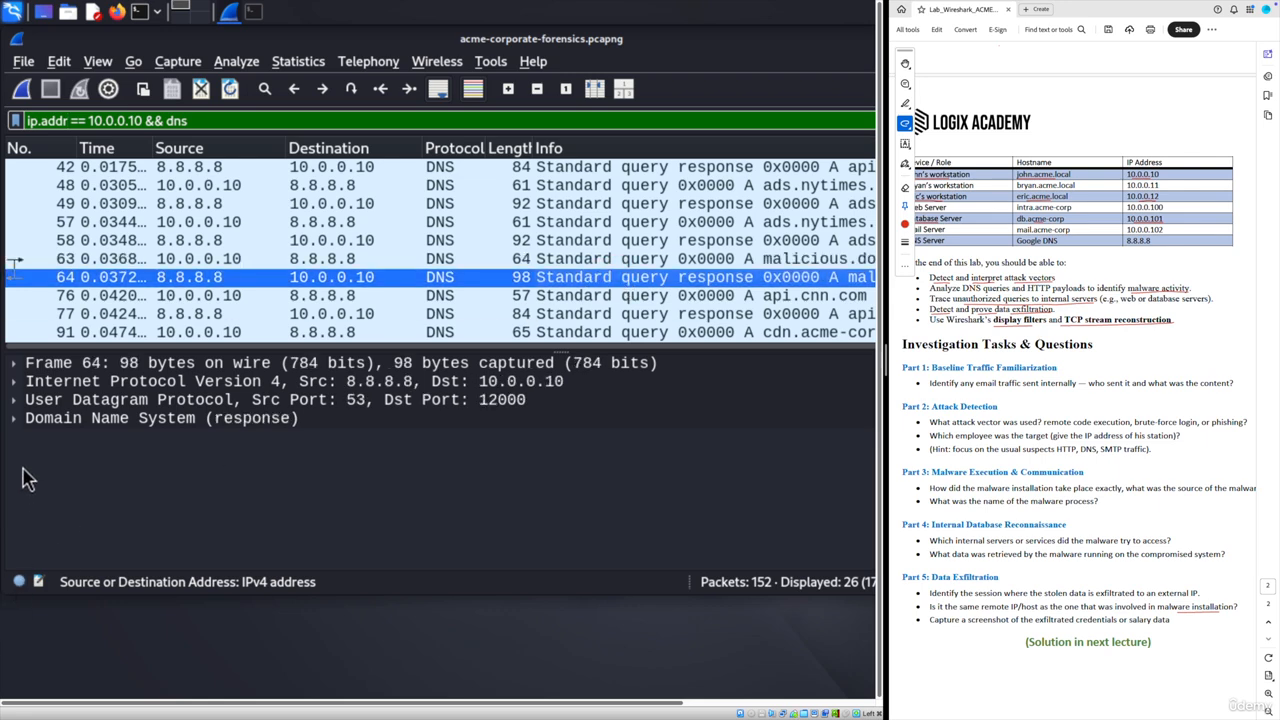
{"action": "left_click", "coordinate": [18, 421]}
{"action": "left_click", "coordinate": [16, 420]}
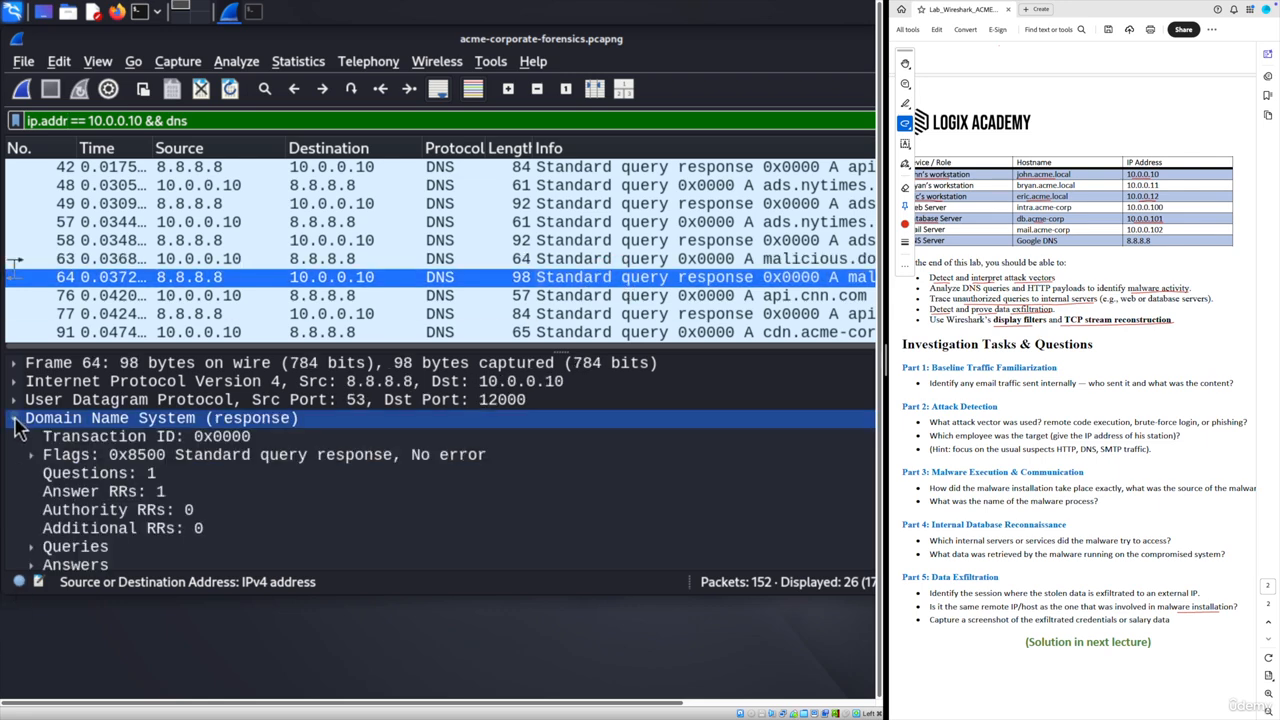
{"action": "scroll", "coordinate": [36, 530], "scroll_direction": "down", "scroll_amount": 1}
{"action": "left_click", "coordinate": [33, 511]}
{"action": "left_click", "coordinate": [345, 530]}
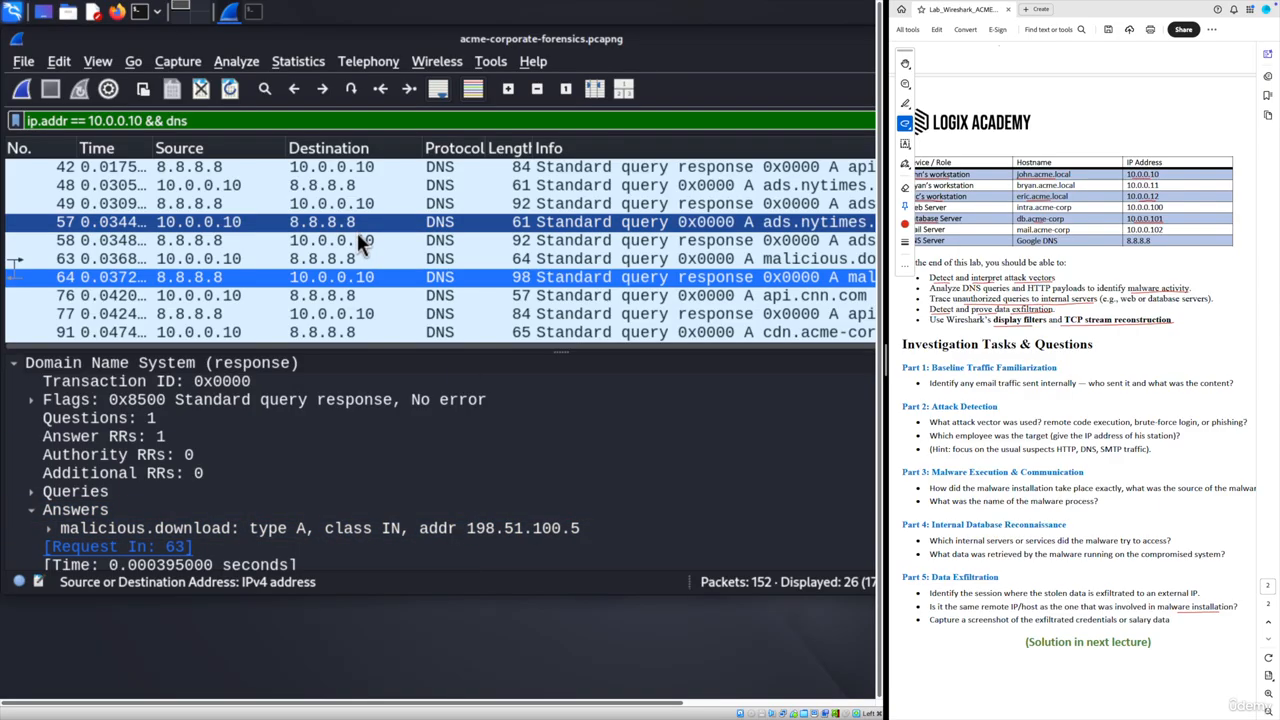
- Remove the dns condition to list all 47 packets to or from 10.0.0.10
{"action": "left_click_drag", "start_coordinate": [143, 120], "coordinate": [290, 122]}
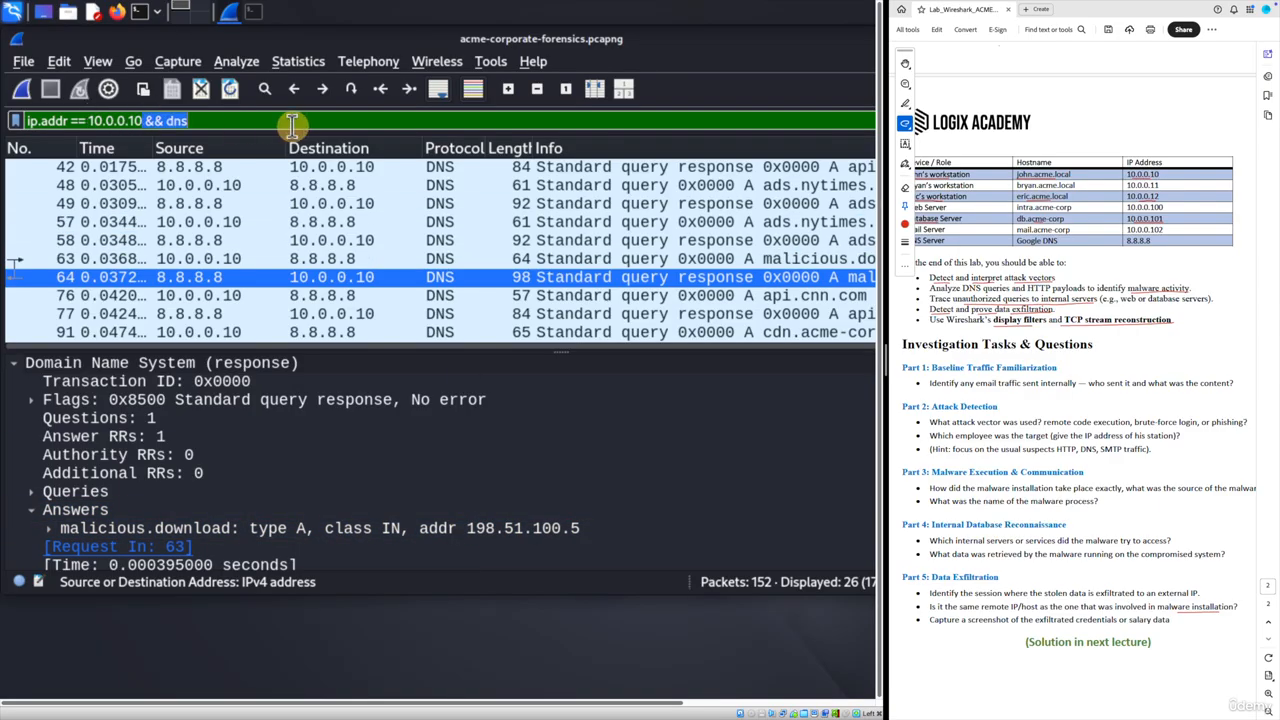
{"action": "key", "text": "BackSpace"}
{"action": "key", "text": "Return"}
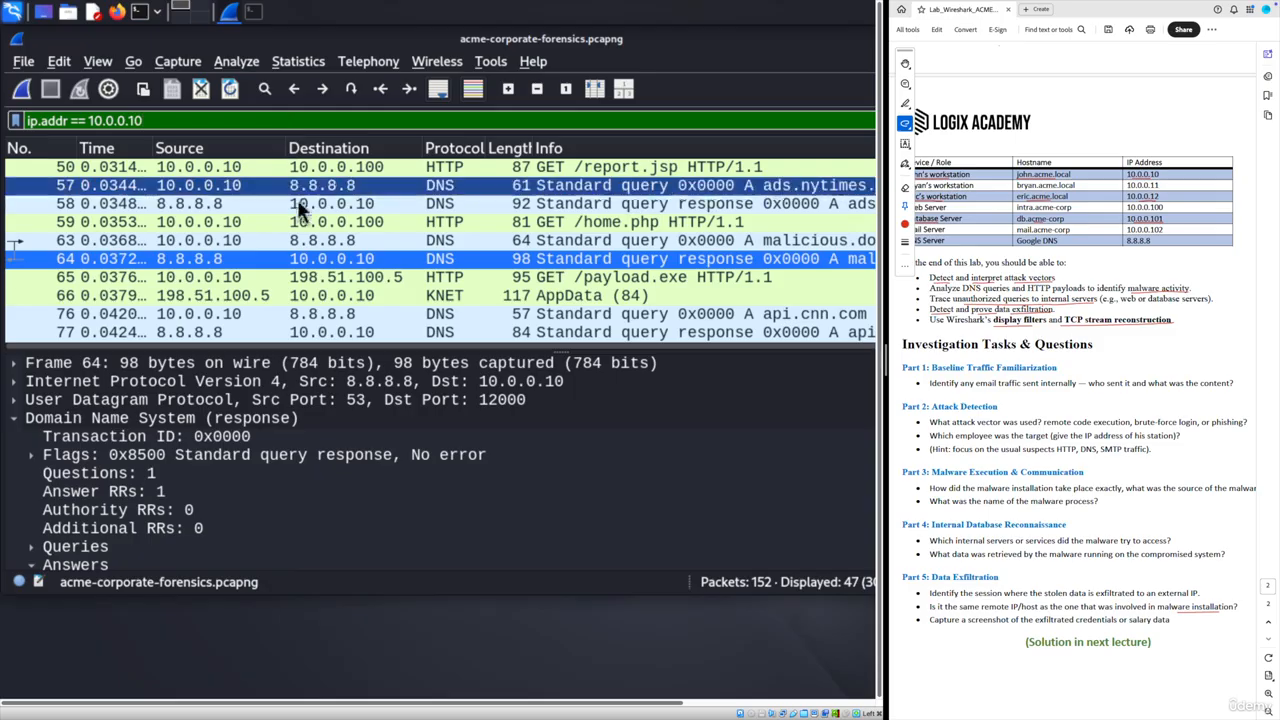
- Check packet 65's GET /payload.exe, then follow packet 103's stream again, leaving tcp.stream eq 36
{"action": "left_click", "coordinate": [337, 277]}
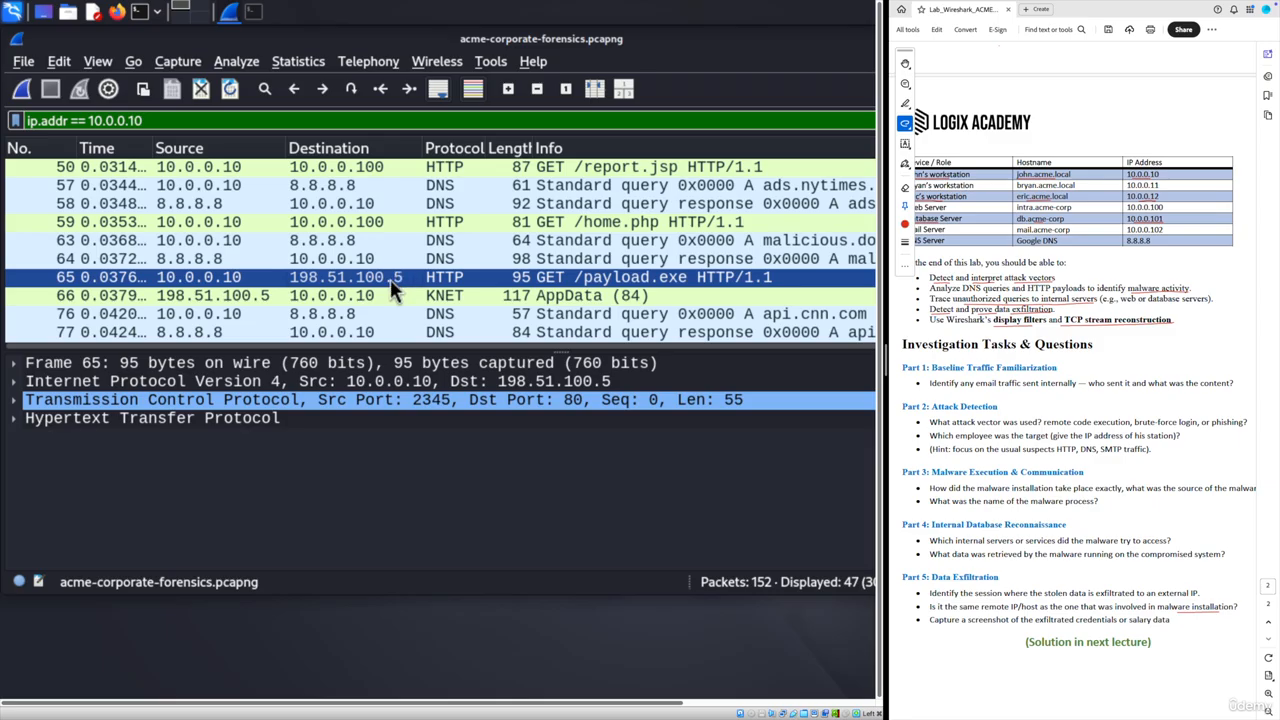
{"action": "scroll", "coordinate": [383, 278], "scroll_direction": "down", "scroll_amount": 3}
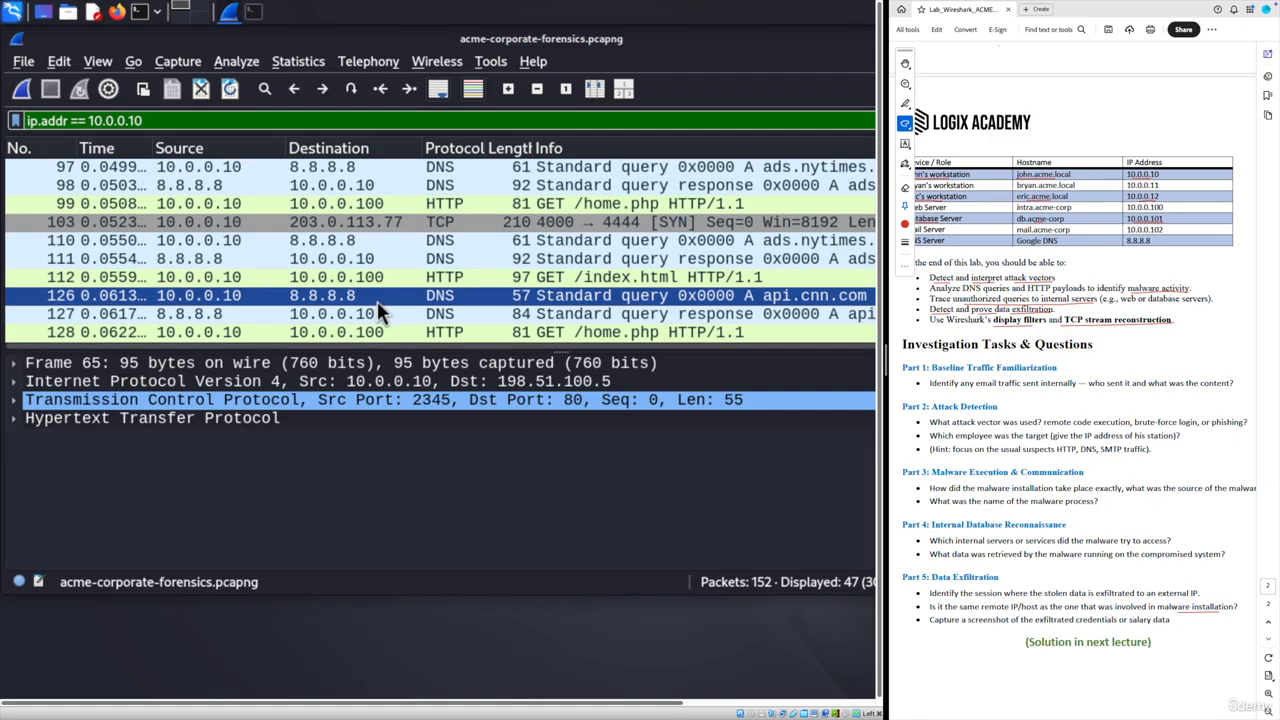
{"action": "left_click", "coordinate": [321, 222]}
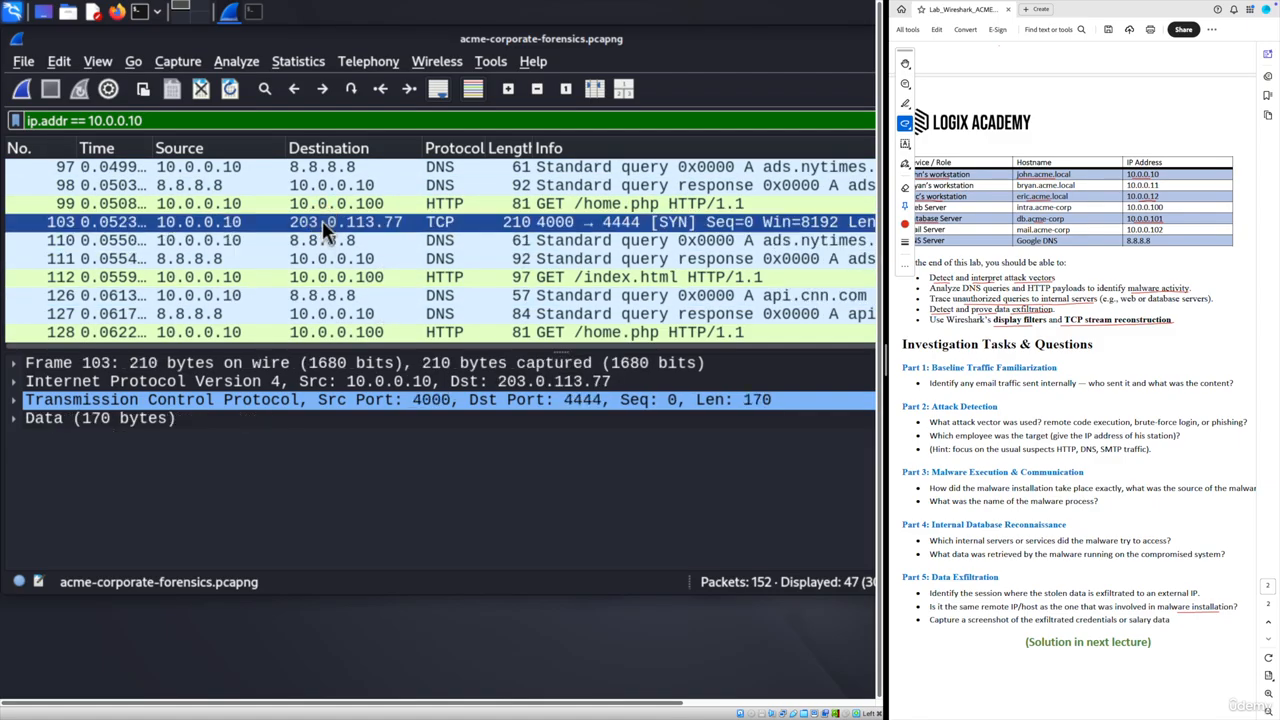
{"action": "right_click", "coordinate": [266, 229]}
{"action": "mouse_move", "coordinate": [320, 487]}
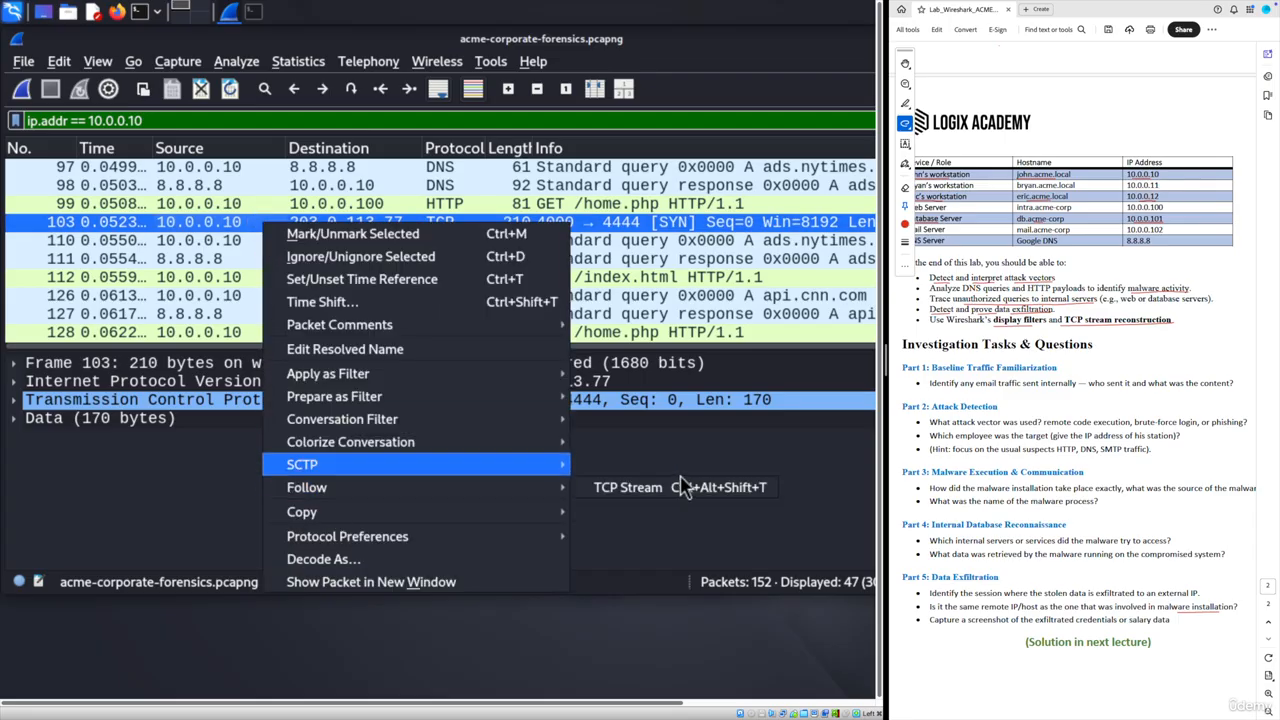
{"action": "left_click", "coordinate": [627, 487]}
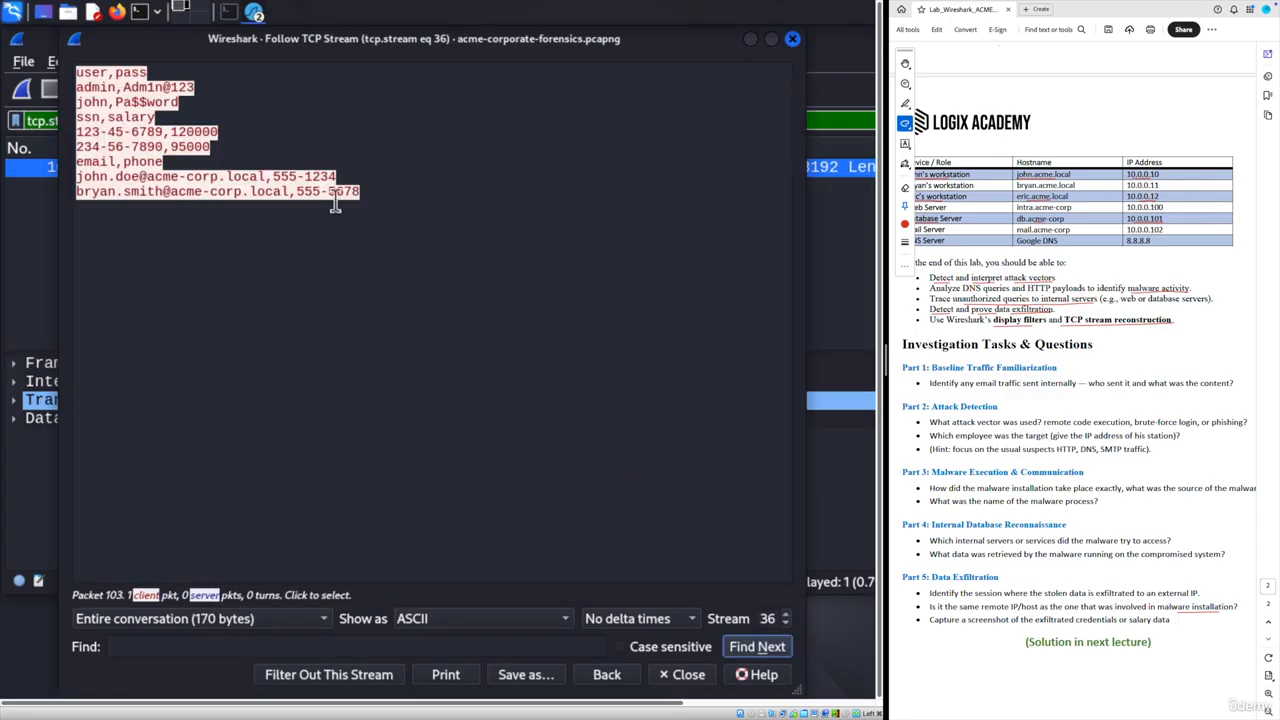
{"action": "left_click", "coordinate": [792, 39]}
{"action": "scroll", "coordinate": [1058, 543], "scroll_direction": "up", "scroll_amount": 2}
{"action": "scroll", "coordinate": [1059, 546], "scroll_direction": "down", "scroll_amount": 2}
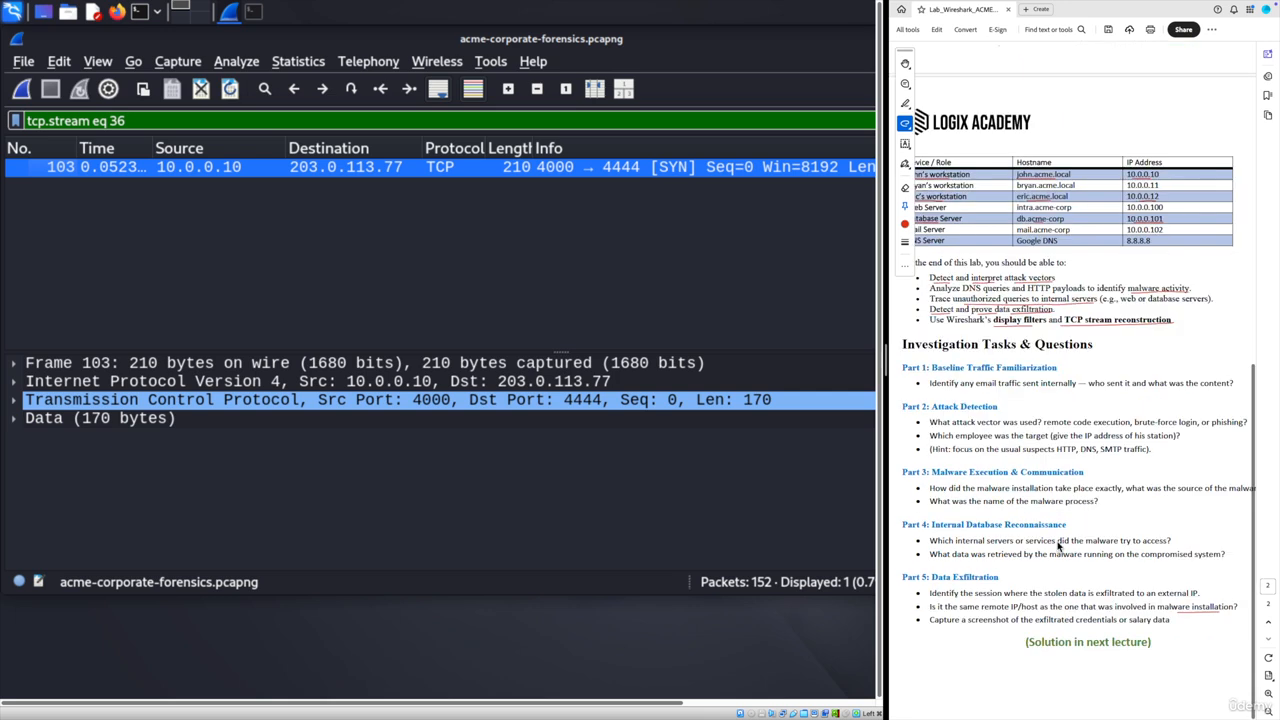